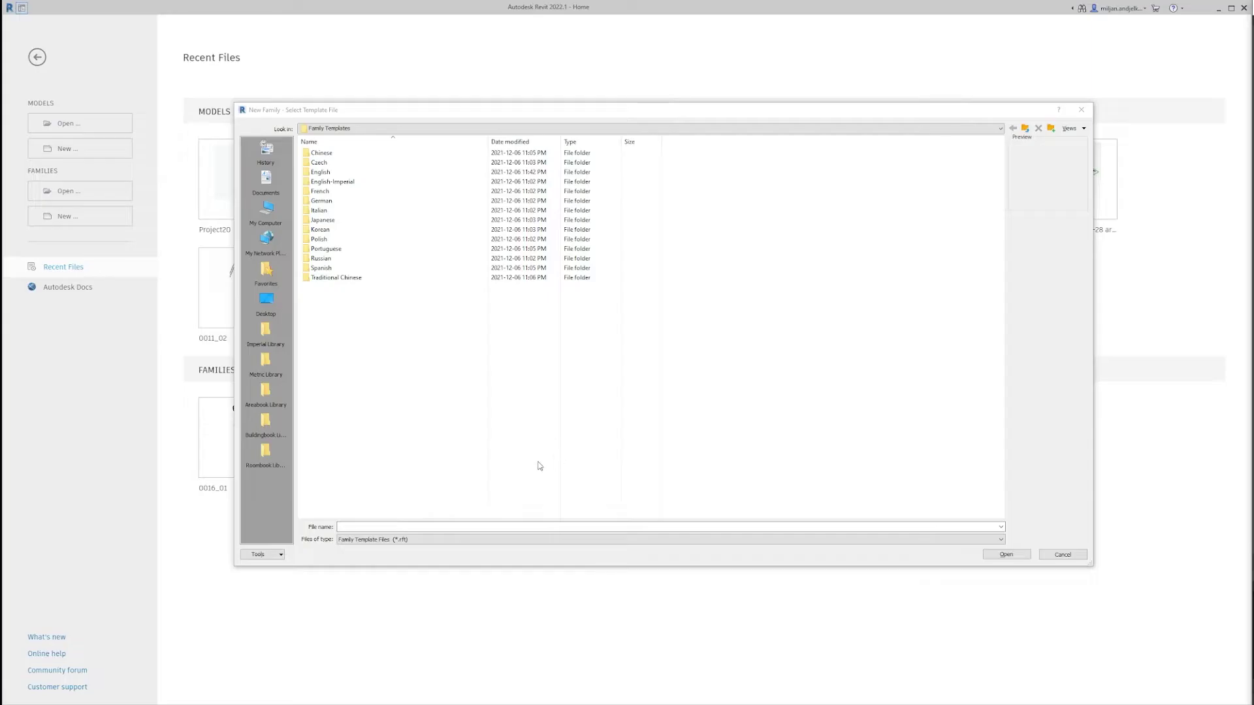
Create a new family from the Metric Furniture template in the English templates folder.
{"action": "double_click", "coordinate": [312, 172]}
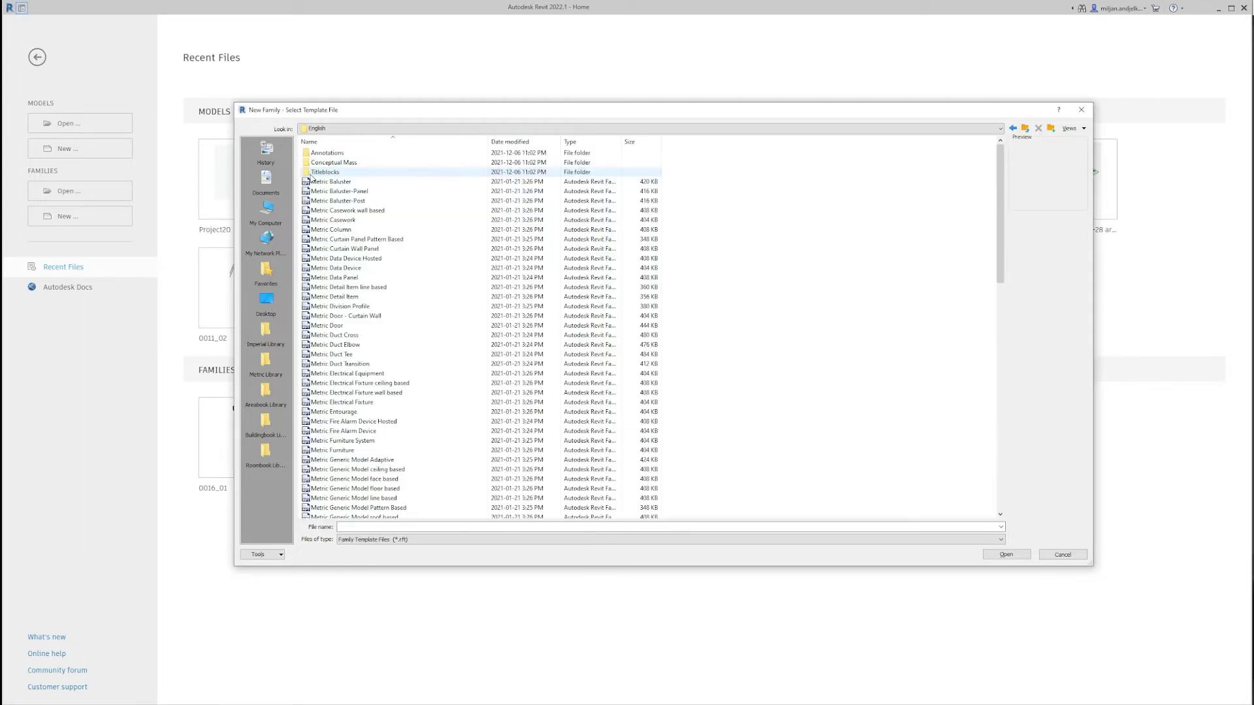
{"action": "left_click", "coordinate": [329, 450]}
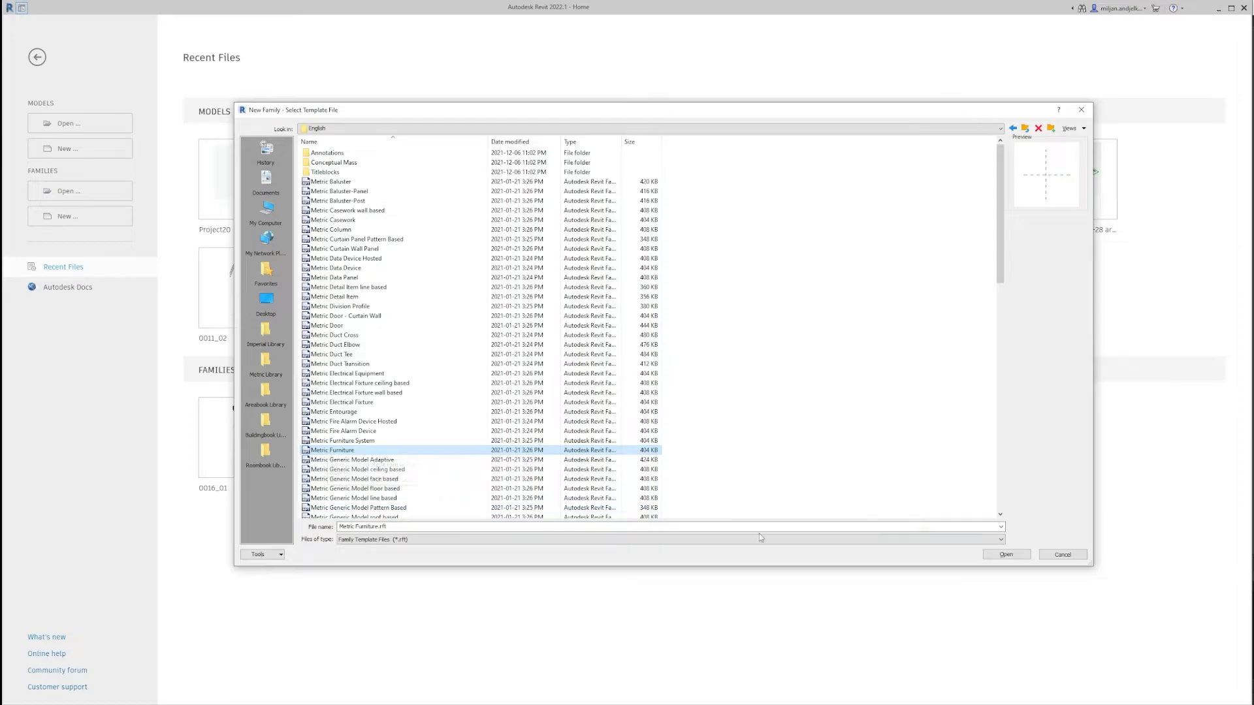
{"action": "left_click", "coordinate": [1005, 555]}
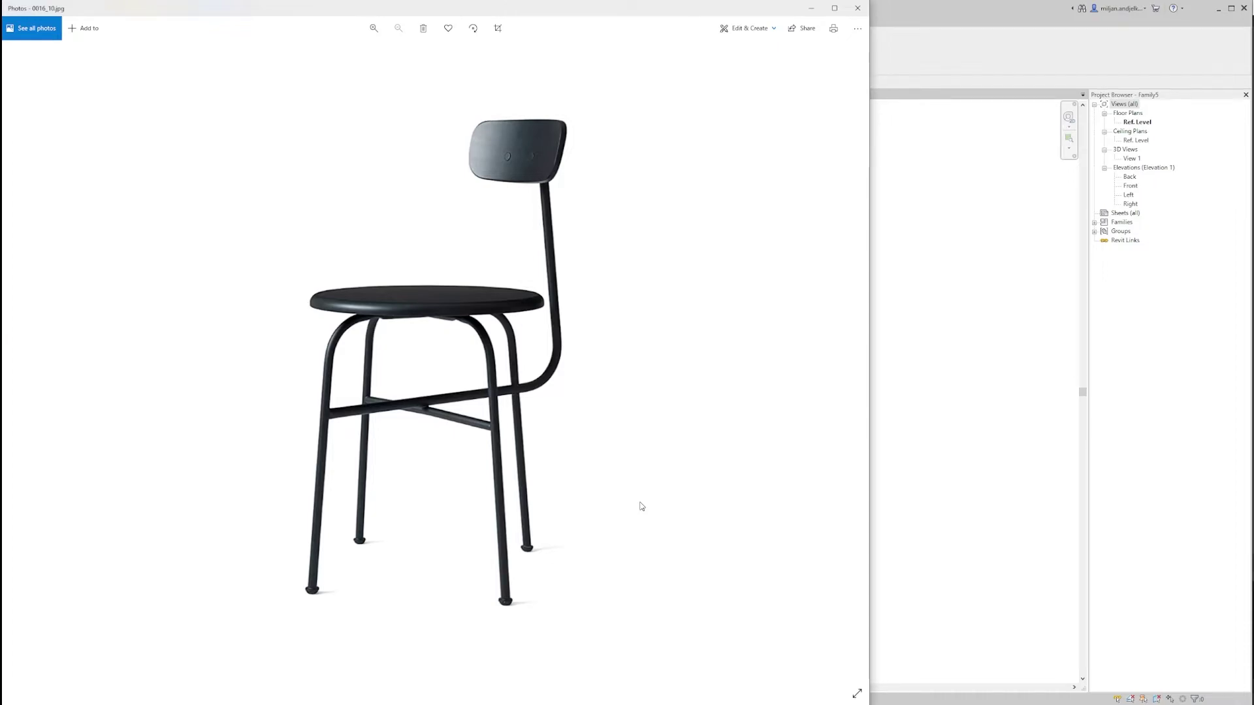
Capture the angled chair photo and trace its bent leg frames in red.
{"action": "key", "text": "Print"}
{"action": "left_click_drag", "start_coordinate": [202, 68], "coordinate": [658, 684]}
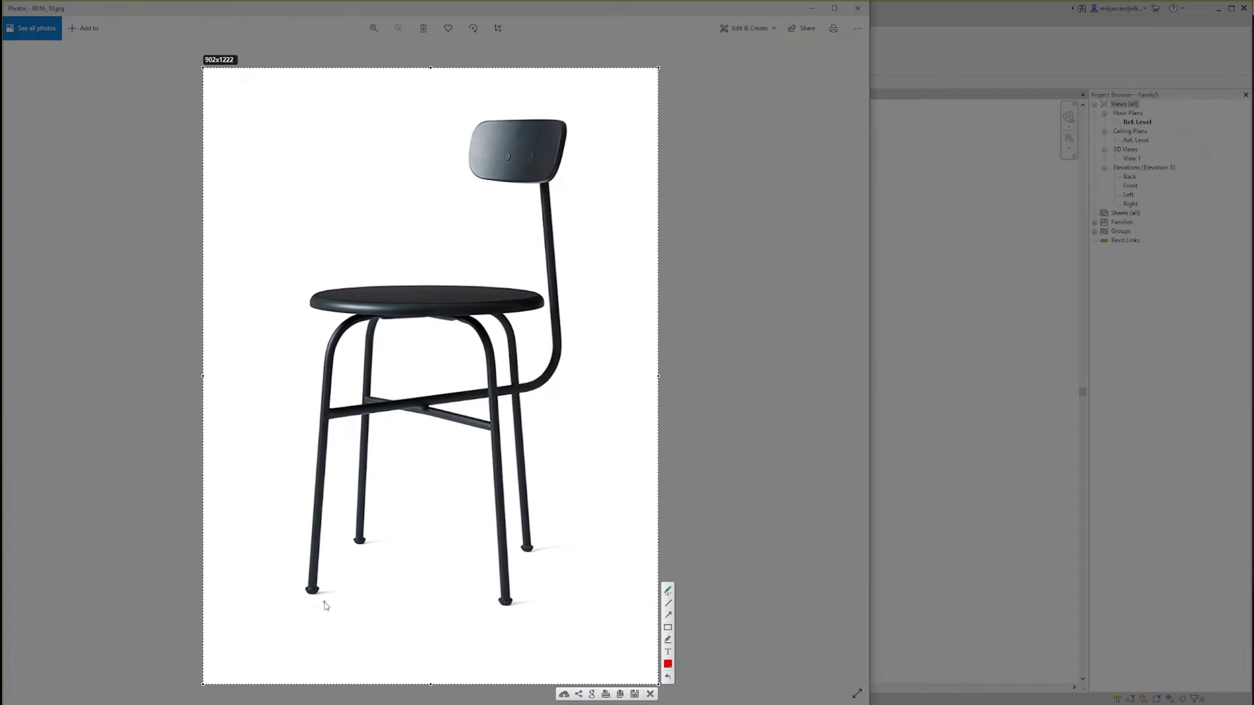
{"action": "mouse_move", "coordinate": [314, 588]}
{"action": "left_mouse_down"}
{"action": "mouse_move", "coordinate": [352, 321]}
{"action": "mouse_move", "coordinate": [494, 313]}
{"action": "mouse_move", "coordinate": [517, 382]}
{"action": "mouse_move", "coordinate": [534, 537]}
{"action": "left_mouse_up"}
{"action": "mouse_move", "coordinate": [506, 605]}
{"action": "left_mouse_down"}
{"action": "mouse_move", "coordinate": [470, 324]}
{"action": "mouse_move", "coordinate": [401, 313]}
{"action": "mouse_move", "coordinate": [366, 367]}
{"action": "mouse_move", "coordinate": [359, 483]}
{"action": "left_mouse_up"}
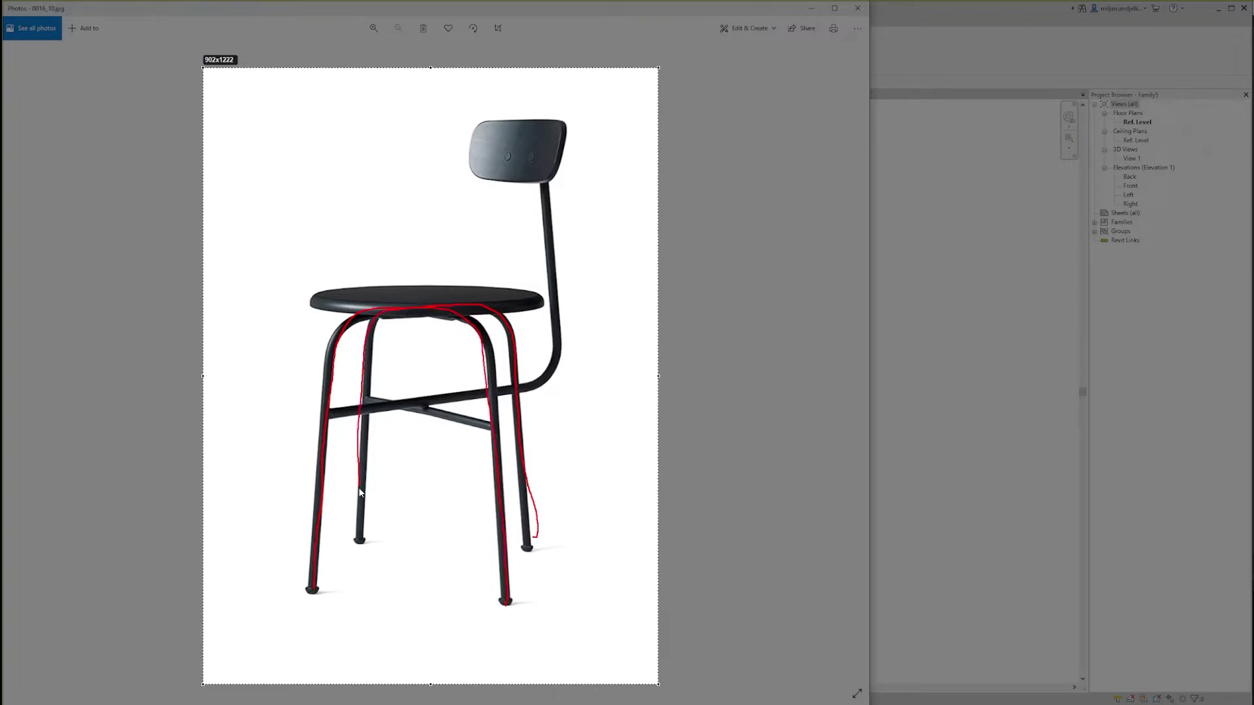
{"action": "left_click_drag", "start_coordinate": [360, 548], "coordinate": [360, 546]}
Trace the crossbars with the back support and outline the backrest in red, ending by discarding the markup.
{"action": "left_click_drag", "start_coordinate": [368, 399], "coordinate": [478, 419]}
{"action": "mouse_move", "coordinate": [337, 421]}
{"action": "left_mouse_down"}
{"action": "mouse_move", "coordinate": [523, 385]}
{"action": "mouse_move", "coordinate": [558, 339]}
{"action": "mouse_move", "coordinate": [544, 198]}
{"action": "left_mouse_up"}
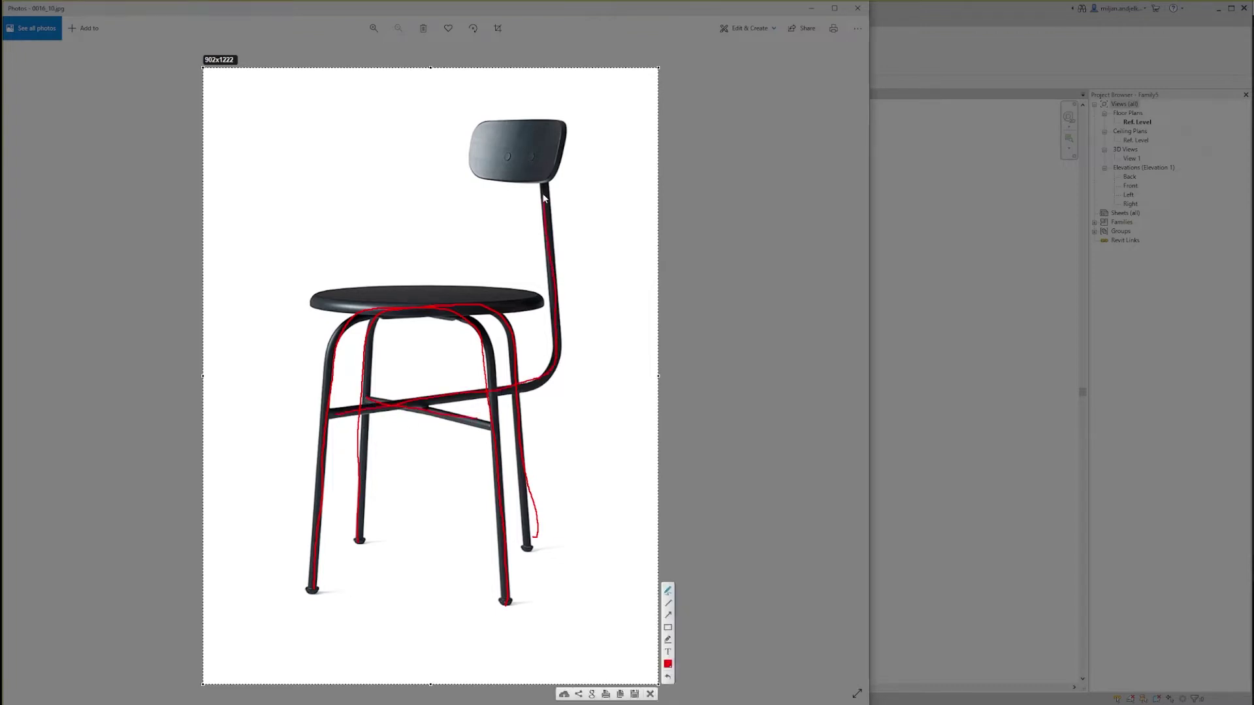
{"action": "mouse_move", "coordinate": [476, 128]}
{"action": "left_mouse_down"}
{"action": "mouse_move", "coordinate": [543, 121]}
{"action": "mouse_move", "coordinate": [540, 188]}
{"action": "mouse_move", "coordinate": [455, 147]}
{"action": "mouse_move", "coordinate": [482, 118]}
{"action": "left_mouse_up"}
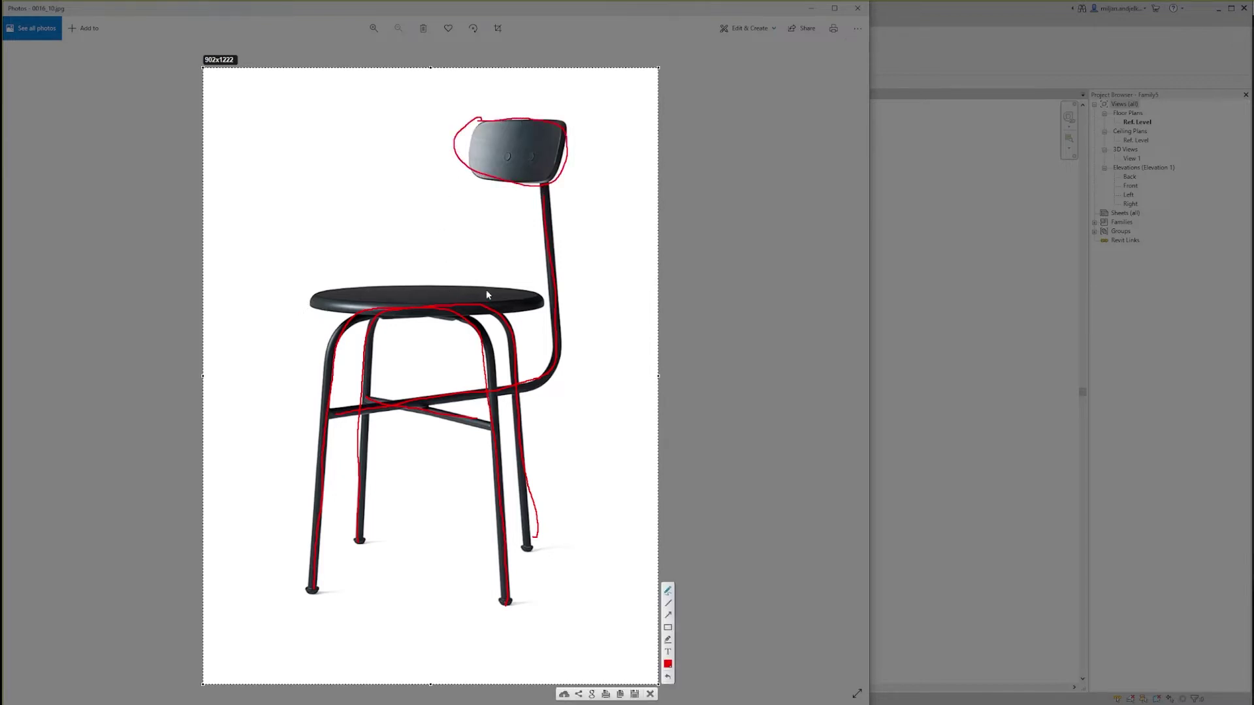
{"action": "left_click", "coordinate": [651, 694]}
Capture the side-view chair photo and mark one outer leg's slant, a vertical guide and the leg's upper bend in red.
{"action": "key", "text": "Right"}
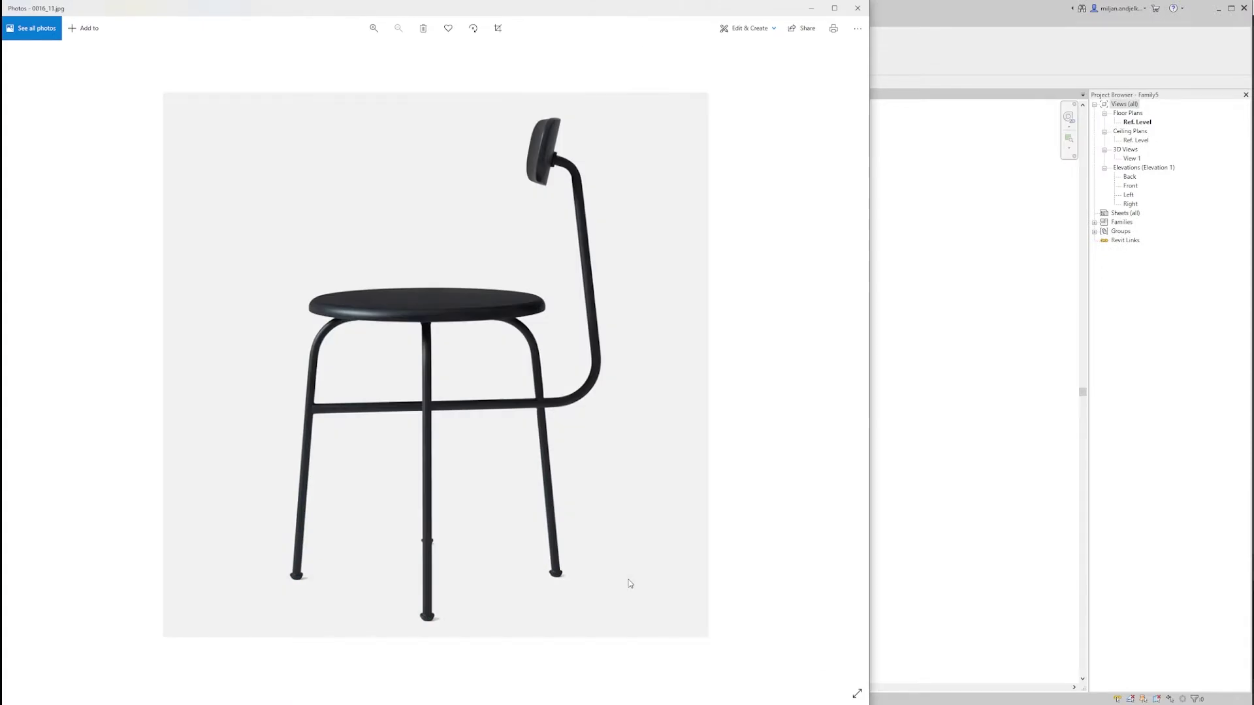
{"action": "key", "text": "Print"}
{"action": "left_click_drag", "start_coordinate": [156, 66], "coordinate": [712, 661]}
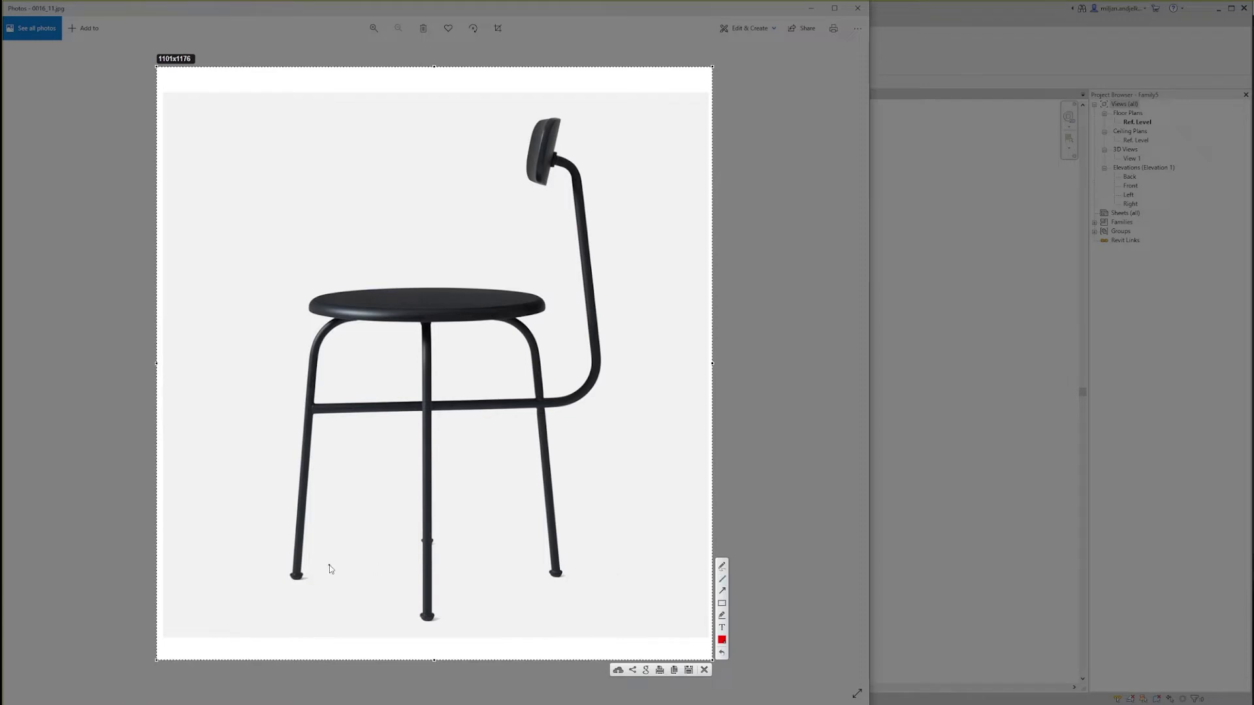
{"action": "mouse_move", "coordinate": [299, 577]}
{"action": "left_mouse_down"}
{"action": "mouse_move", "coordinate": [281, 470]}
{"action": "mouse_move", "coordinate": [314, 334]}
{"action": "left_mouse_up"}
{"action": "left_click_drag", "start_coordinate": [296, 577], "coordinate": [292, 286]}
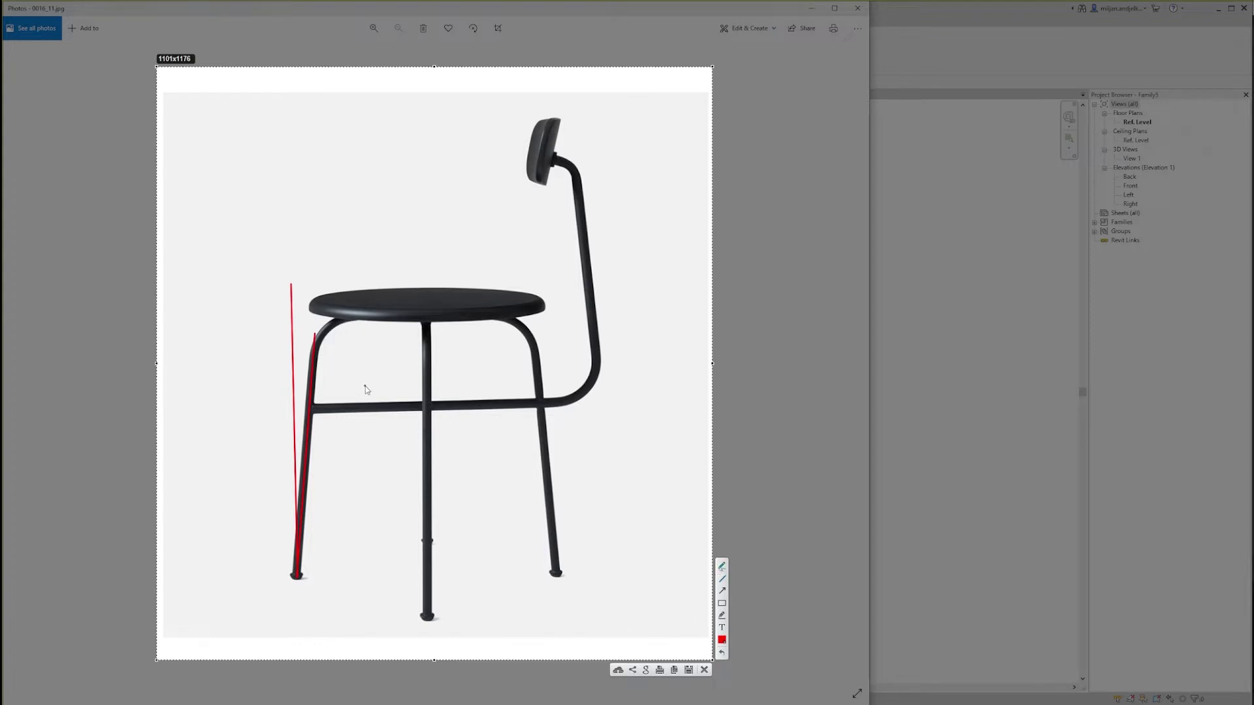
{"action": "left_click_drag", "start_coordinate": [318, 362], "coordinate": [344, 321]}
Change the markup colour to blue and draw a seat-height dimension labelled 450 beside the chair.
{"action": "left_click", "coordinate": [722, 640]}
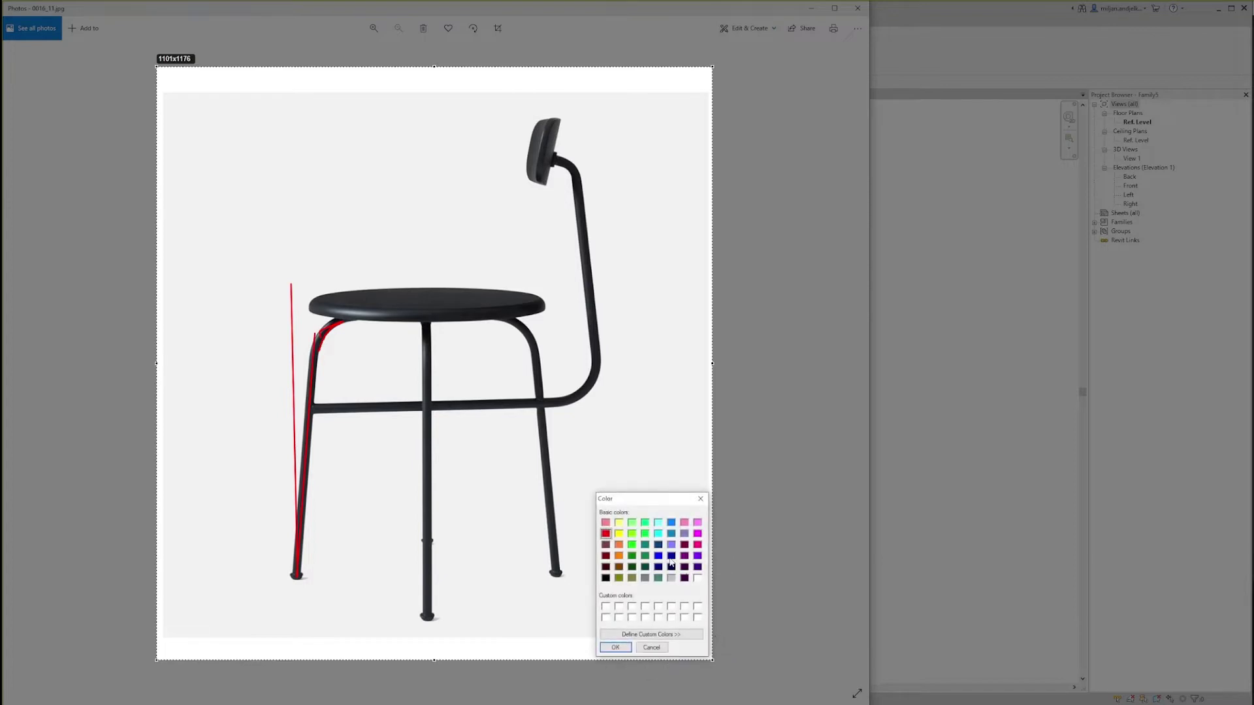
{"action": "left_click", "coordinate": [671, 534]}
{"action": "left_click", "coordinate": [615, 647]}
{"action": "mouse_move", "coordinate": [255, 298]}
{"action": "left_mouse_down"}
{"action": "mouse_move", "coordinate": [199, 302]}
{"action": "mouse_move", "coordinate": [225, 407]}
{"action": "mouse_move", "coordinate": [226, 593]}
{"action": "mouse_move", "coordinate": [264, 577]}
{"action": "left_mouse_up"}
{"action": "mouse_move", "coordinate": [199, 404]}
{"action": "left_mouse_down"}
{"action": "mouse_move", "coordinate": [204, 446]}
{"action": "mouse_move", "coordinate": [241, 436]}
{"action": "mouse_move", "coordinate": [210, 449]}
{"action": "mouse_move", "coordinate": [229, 404]}
{"action": "mouse_move", "coordinate": [273, 425]}
{"action": "mouse_move", "coordinate": [262, 410]}
{"action": "left_mouse_up"}
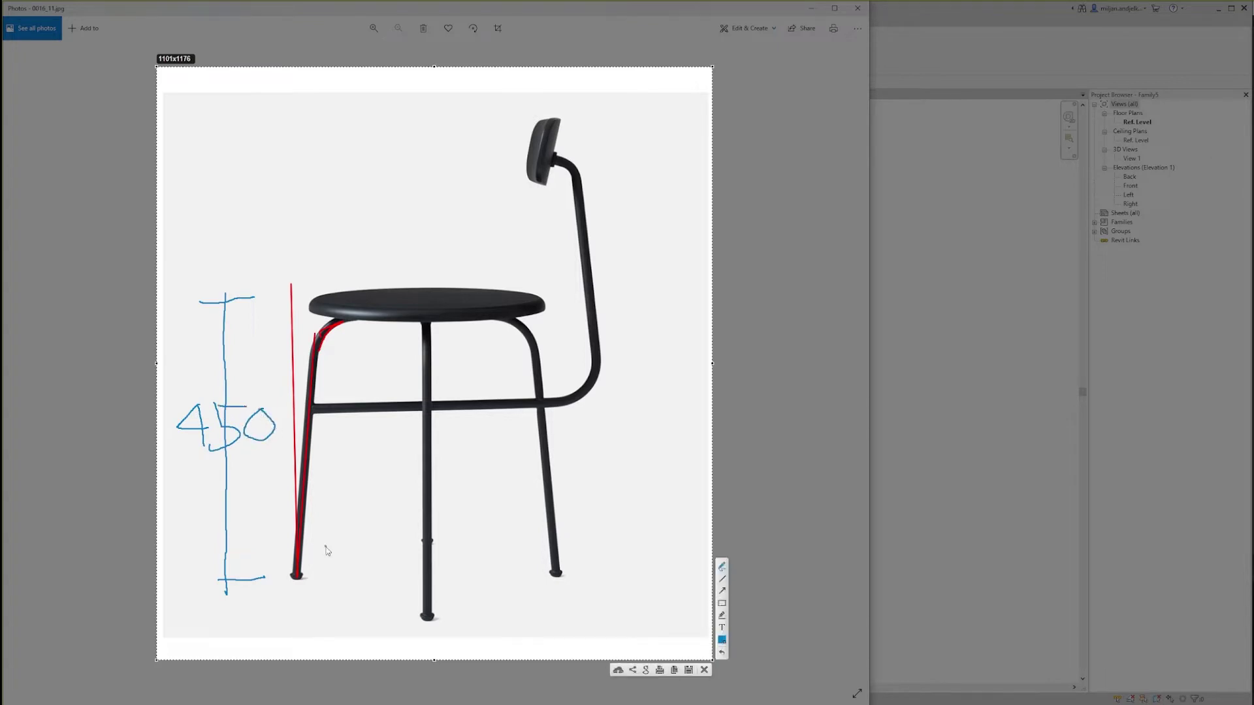
Draw a dimension across the outer leg feet and label both it and the seat-height dimension A.
{"action": "left_click_drag", "start_coordinate": [296, 598], "coordinate": [299, 633]}
{"action": "mouse_move", "coordinate": [288, 616]}
{"action": "left_mouse_down"}
{"action": "mouse_move", "coordinate": [571, 606]}
{"action": "mouse_move", "coordinate": [561, 596]}
{"action": "mouse_move", "coordinate": [561, 619]}
{"action": "left_mouse_up"}
{"action": "left_click_drag", "start_coordinate": [375, 562], "coordinate": [358, 602]}
{"action": "mouse_move", "coordinate": [374, 562]}
{"action": "left_mouse_down"}
{"action": "mouse_move", "coordinate": [390, 599]}
{"action": "mouse_move", "coordinate": [390, 587]}
{"action": "left_mouse_up"}
{"action": "mouse_move", "coordinate": [239, 534]}
{"action": "left_mouse_down"}
{"action": "mouse_move", "coordinate": [252, 501]}
{"action": "mouse_move", "coordinate": [268, 533]}
{"action": "left_mouse_up"}
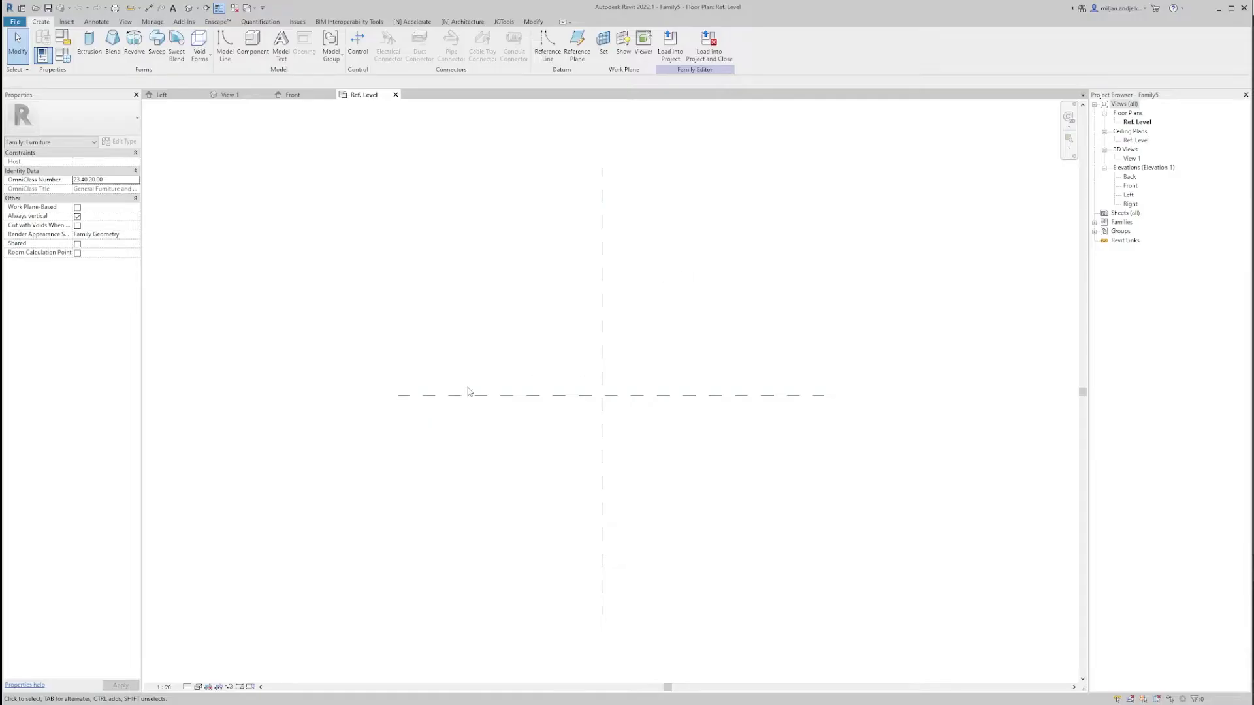
Switch to Revit, open the Front elevation and draw a horizontal reference plane about 445 mm above Ref. Level.
{"action": "middle_click_drag", "start_coordinate": [468, 392], "coordinate": [404, 393]}
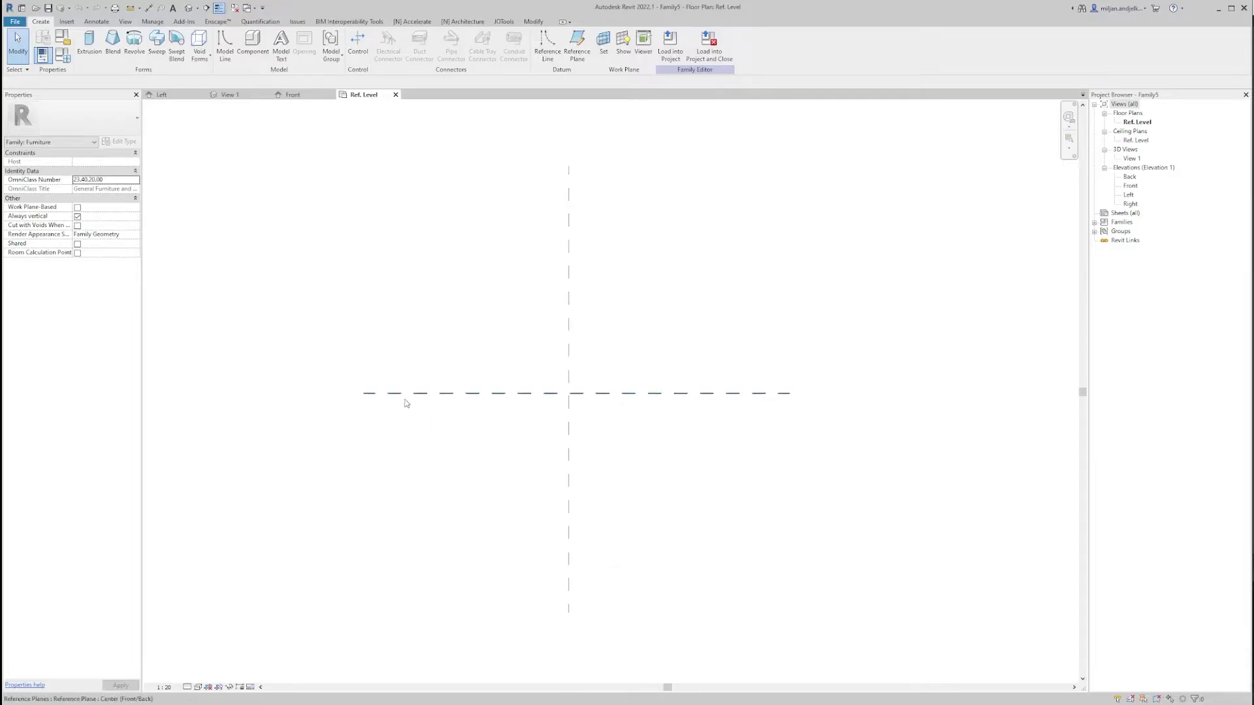
{"action": "middle_click_drag", "start_coordinate": [490, 395], "coordinate": [456, 395]}
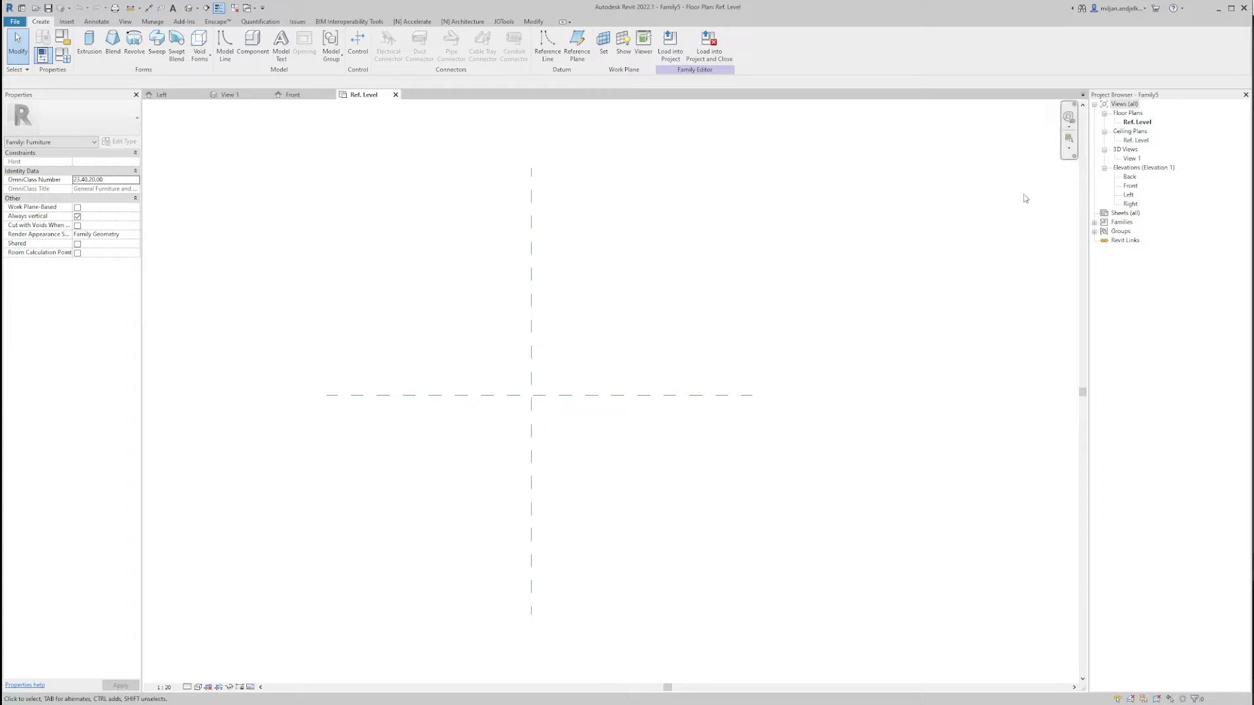
{"action": "double_click", "coordinate": [1129, 186]}
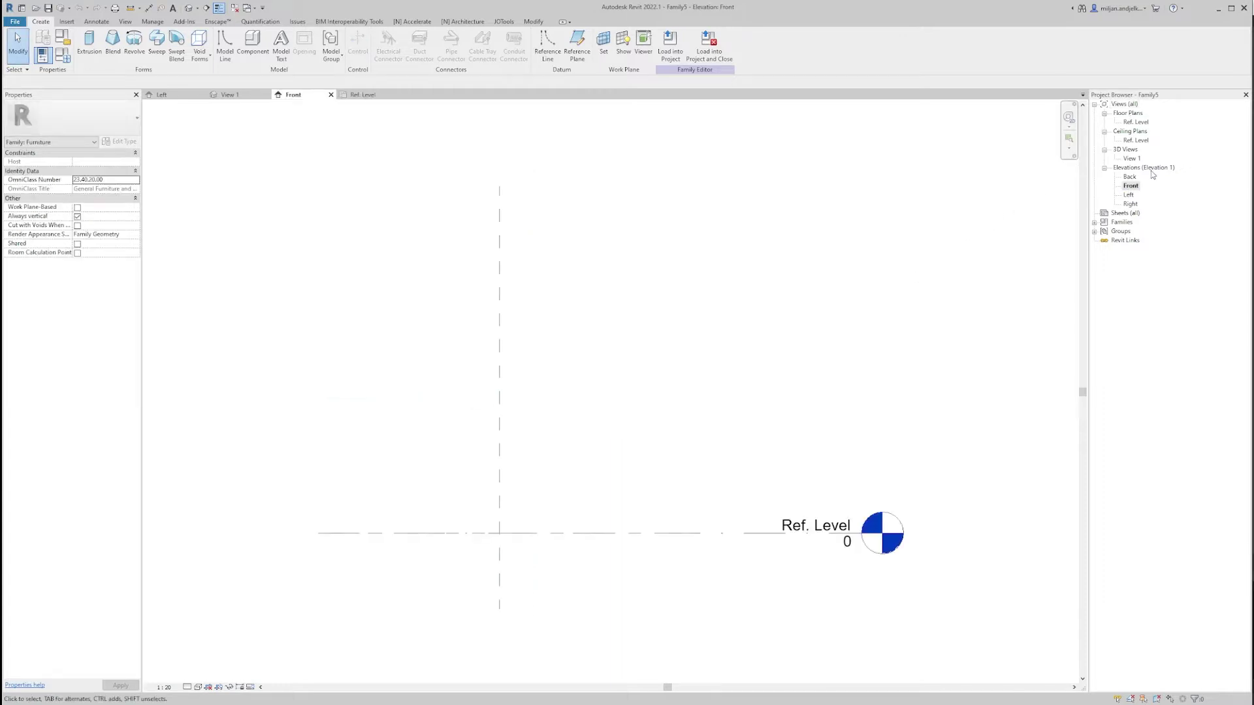
{"action": "scroll", "coordinate": [551, 504], "scroll_direction": "up", "scroll_amount": 1}
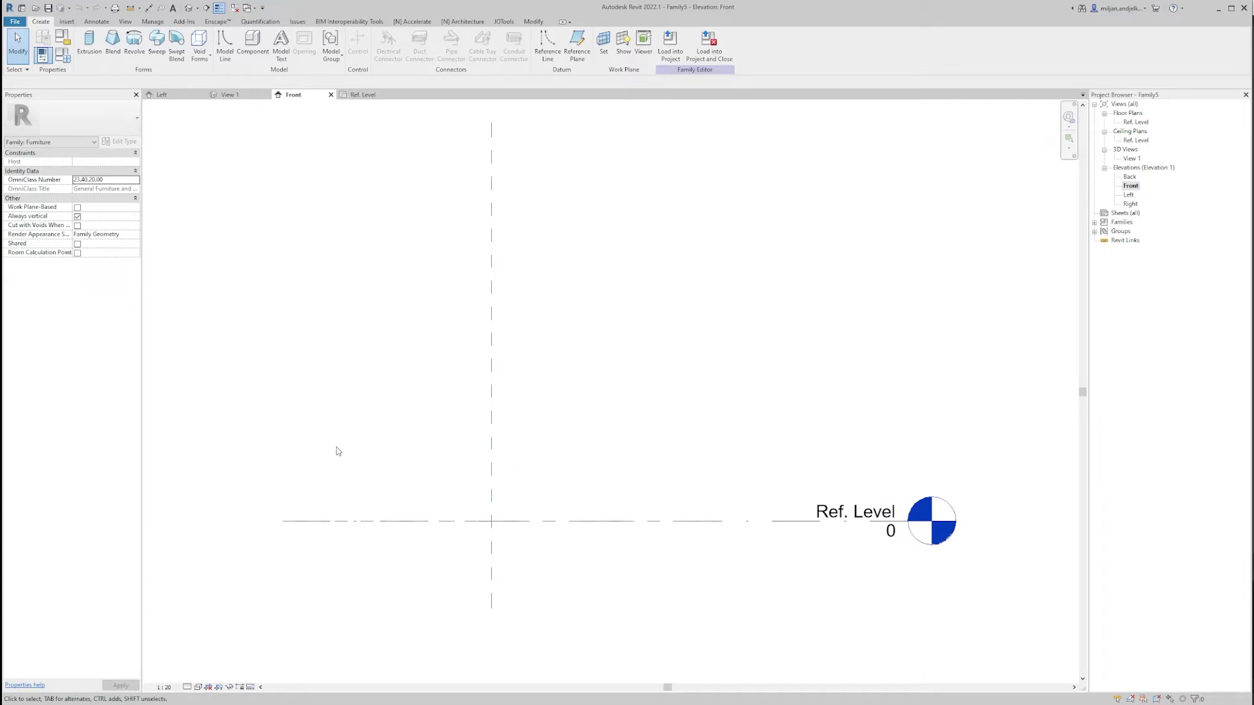
{"action": "key", "text": "r"}
{"action": "key", "text": "p"}
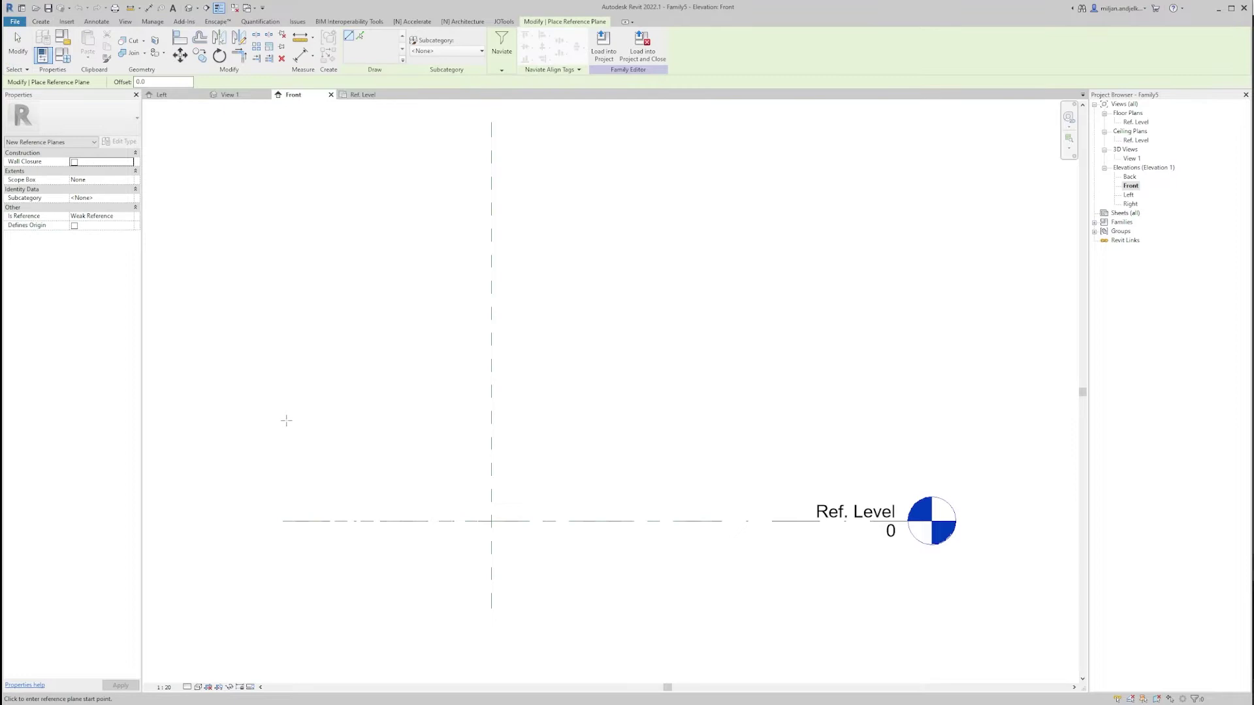
{"action": "left_click", "coordinate": [288, 432]}
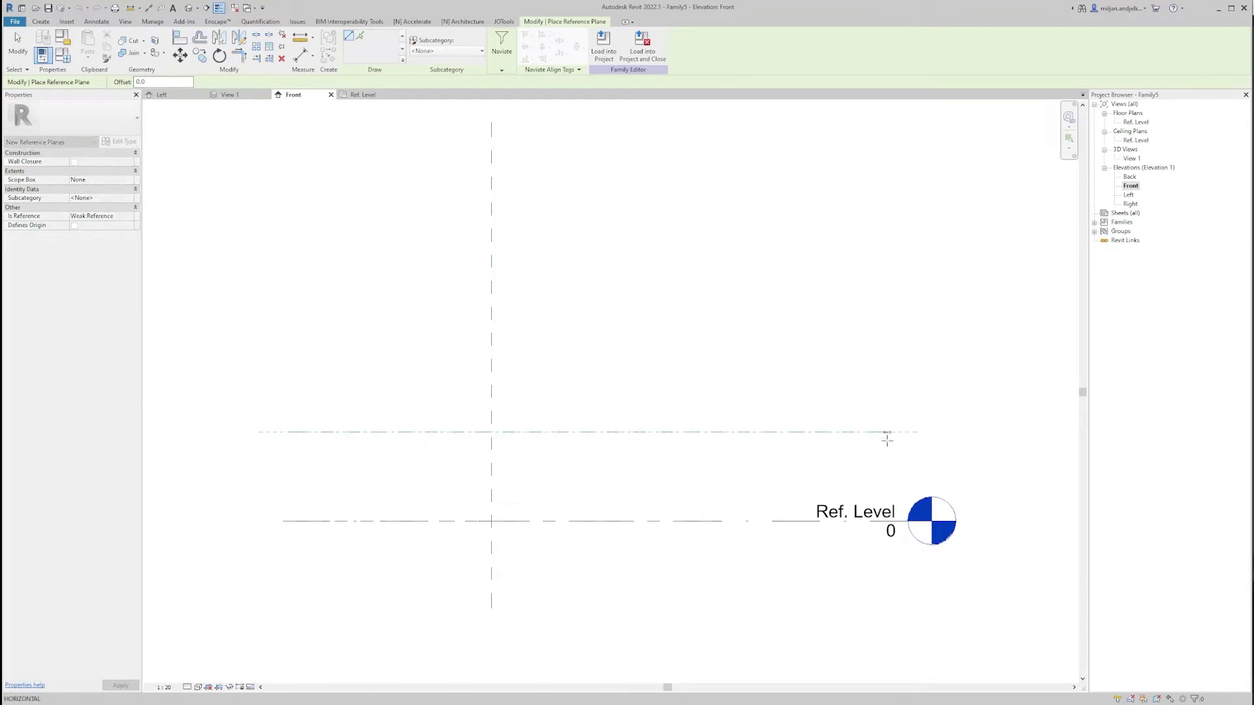
{"action": "left_click", "coordinate": [887, 435]}
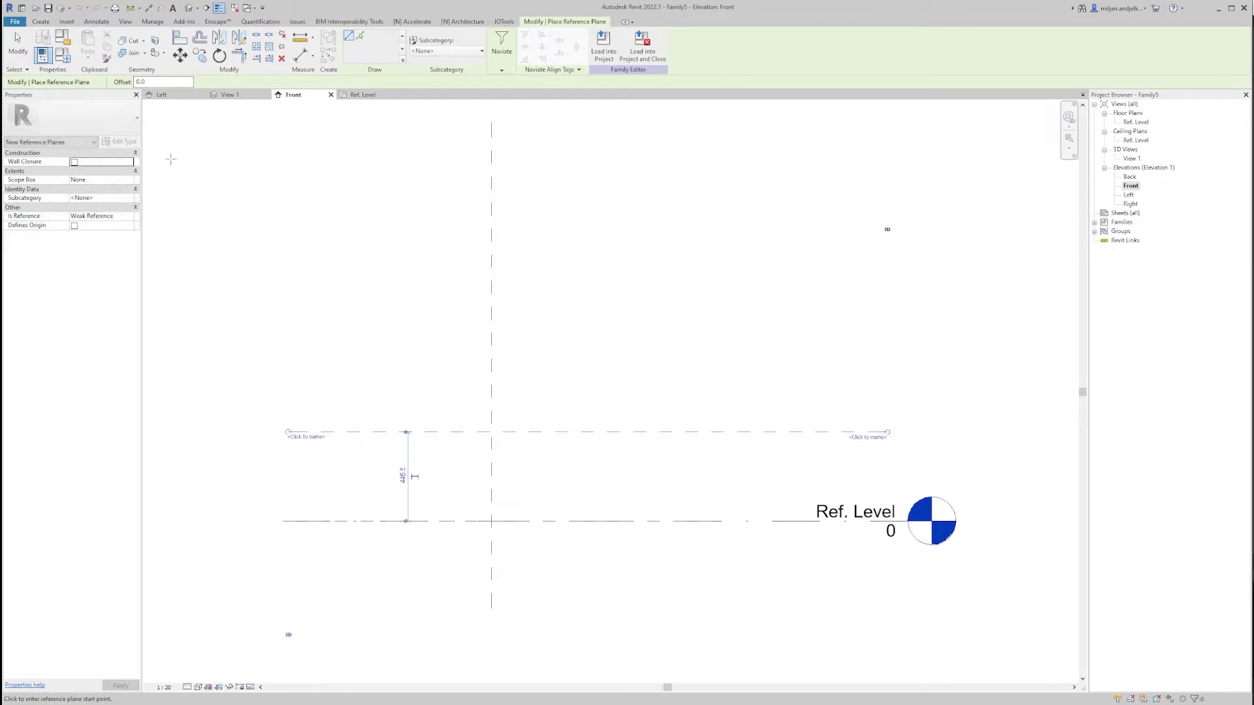
{"action": "left_click", "coordinate": [17, 45]}
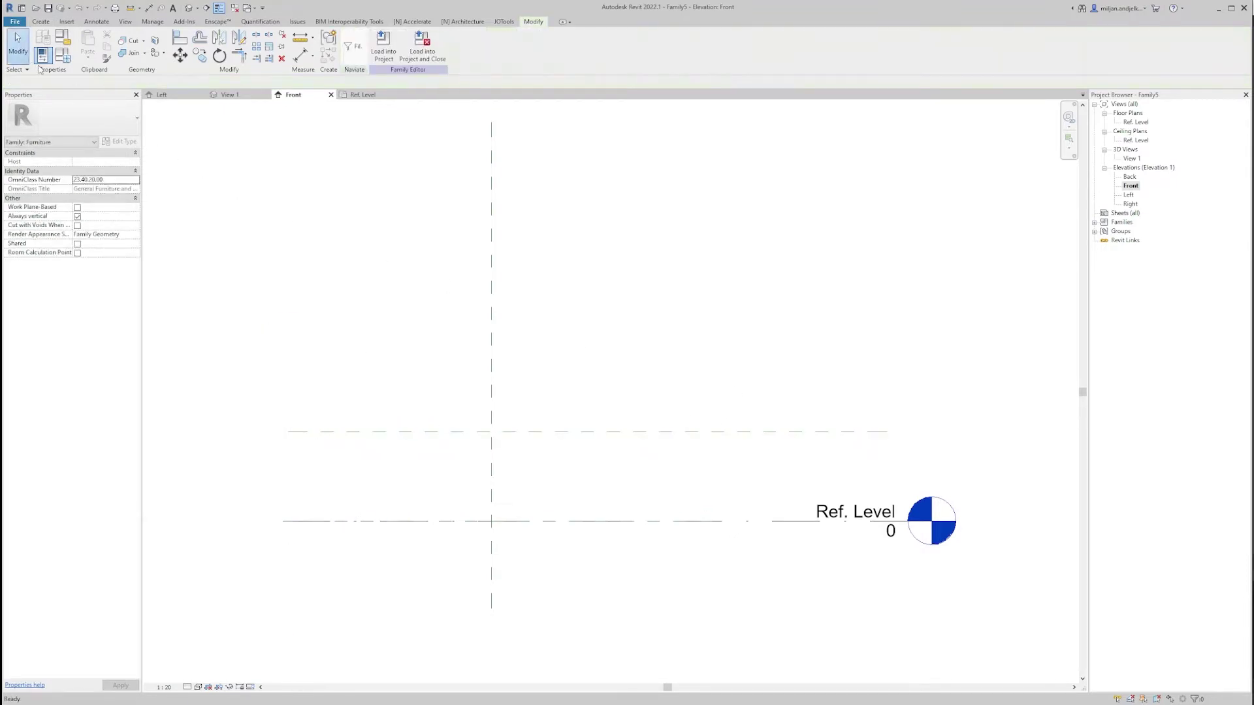
Set the horizontal reference plane's height above Ref. Level to 450 mm and name the plane Seat.
{"action": "left_click", "coordinate": [591, 433]}
{"action": "left_click", "coordinate": [403, 470]}
{"action": "type", "text": "45"}
{"action": "key", "text": "Return"}
{"action": "scroll", "coordinate": [487, 476], "scroll_direction": "up", "scroll_amount": 2}
{"action": "left_click", "coordinate": [238, 384]}
{"action": "type", "text": "Seat"}
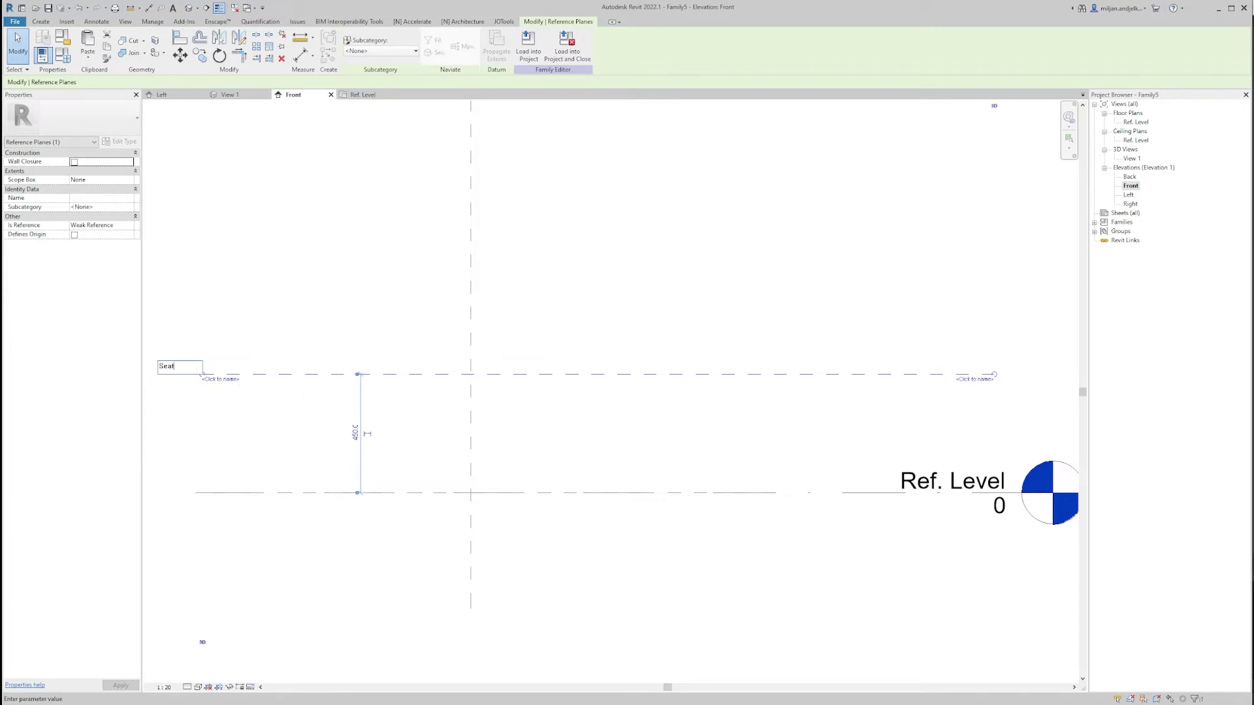
{"action": "key", "text": "Return"}
{"action": "key", "text": "Escape"}
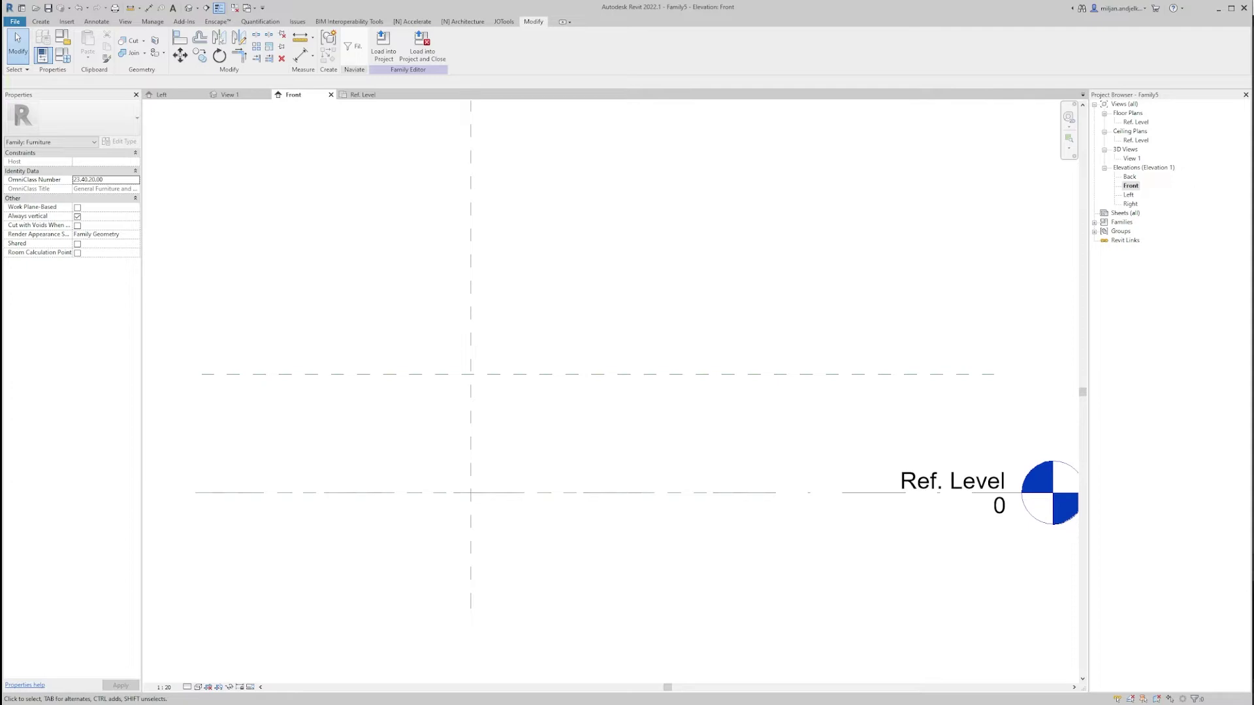
Switch to Photos, capture the side-view chair photo and handwrite a blue note beside the outer leg.
{"action": "key", "text": "alt+Tab"}
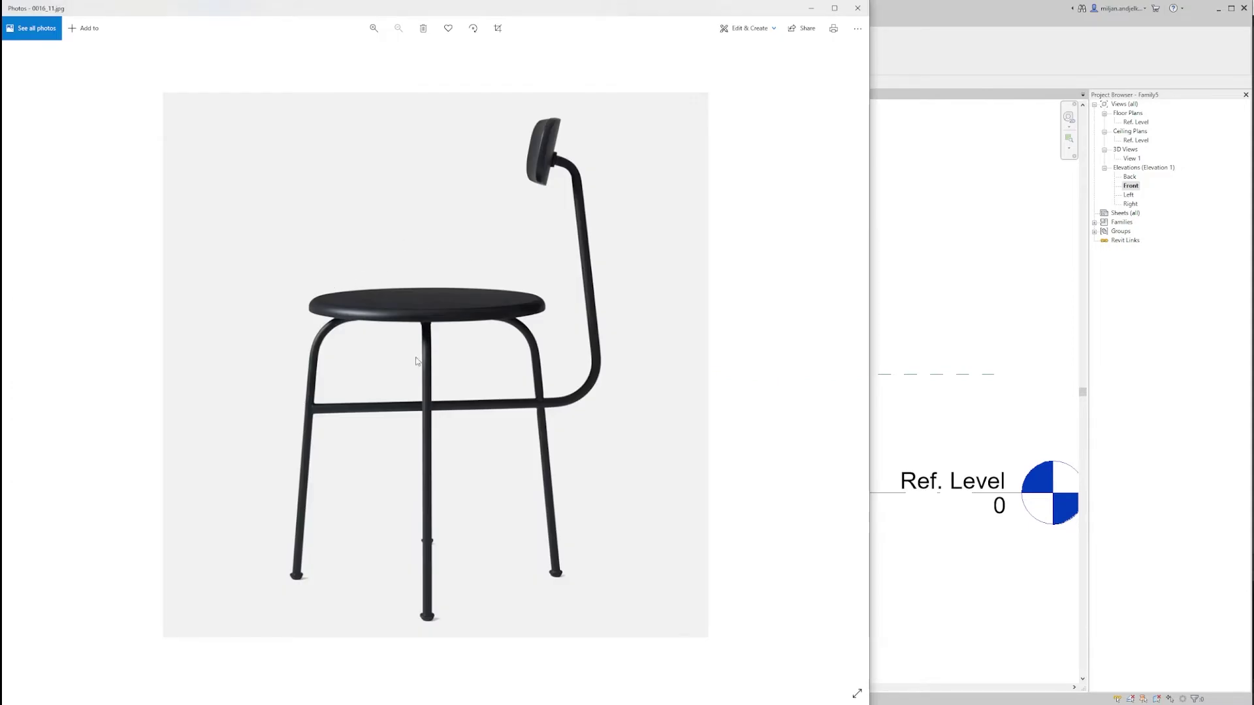
{"action": "key", "text": "Print"}
{"action": "left_click_drag", "start_coordinate": [185, 70], "coordinate": [660, 666]}
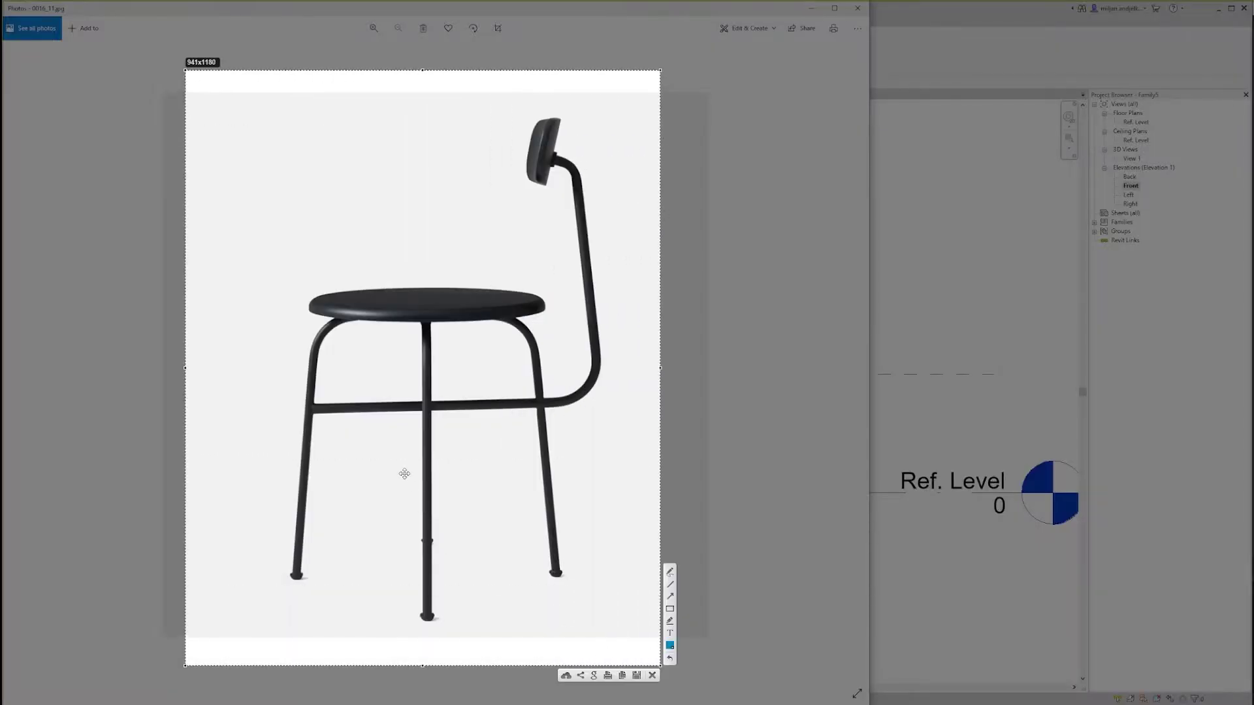
{"action": "mouse_move", "coordinate": [238, 428]}
{"action": "left_mouse_down"}
{"action": "mouse_move", "coordinate": [209, 458]}
{"action": "mouse_move", "coordinate": [237, 467]}
{"action": "left_mouse_up"}
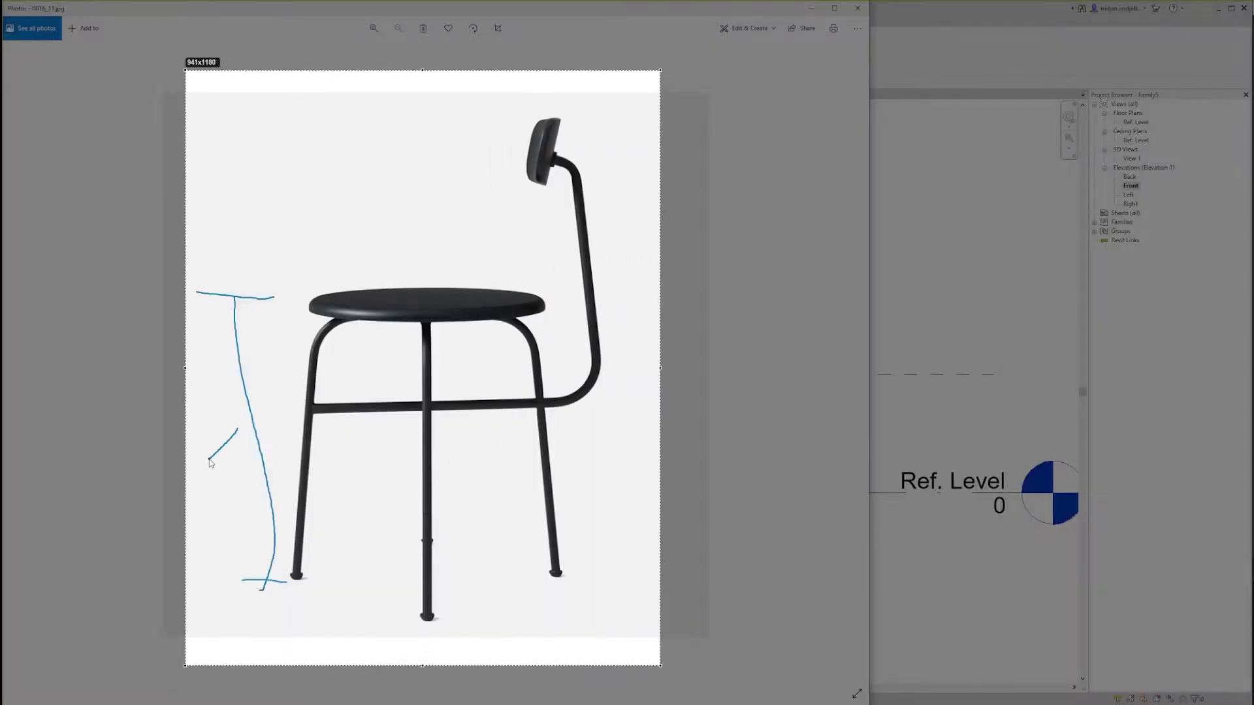
{"action": "left_click_drag", "start_coordinate": [239, 433], "coordinate": [232, 506]}
{"action": "mouse_move", "coordinate": [252, 442]}
{"action": "left_mouse_down"}
{"action": "mouse_move", "coordinate": [262, 491]}
{"action": "mouse_move", "coordinate": [246, 470]}
{"action": "left_mouse_up"}
{"action": "mouse_move", "coordinate": [261, 436]}
{"action": "left_mouse_down"}
{"action": "mouse_move", "coordinate": [285, 443]}
{"action": "mouse_move", "coordinate": [279, 503]}
{"action": "left_mouse_up"}
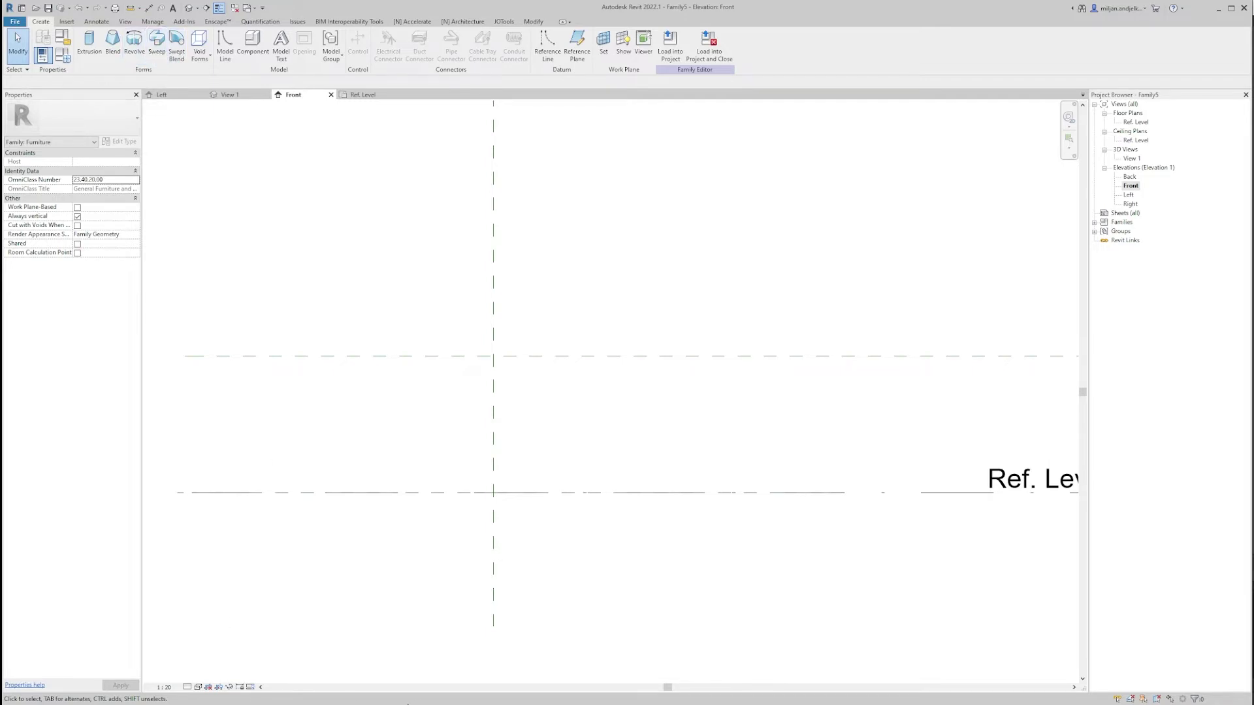
Capture the angled chair photo and draw a red mark up to the crossbar intersection, ending by discarding the markup.
{"action": "left_click", "coordinate": [473, 704]}
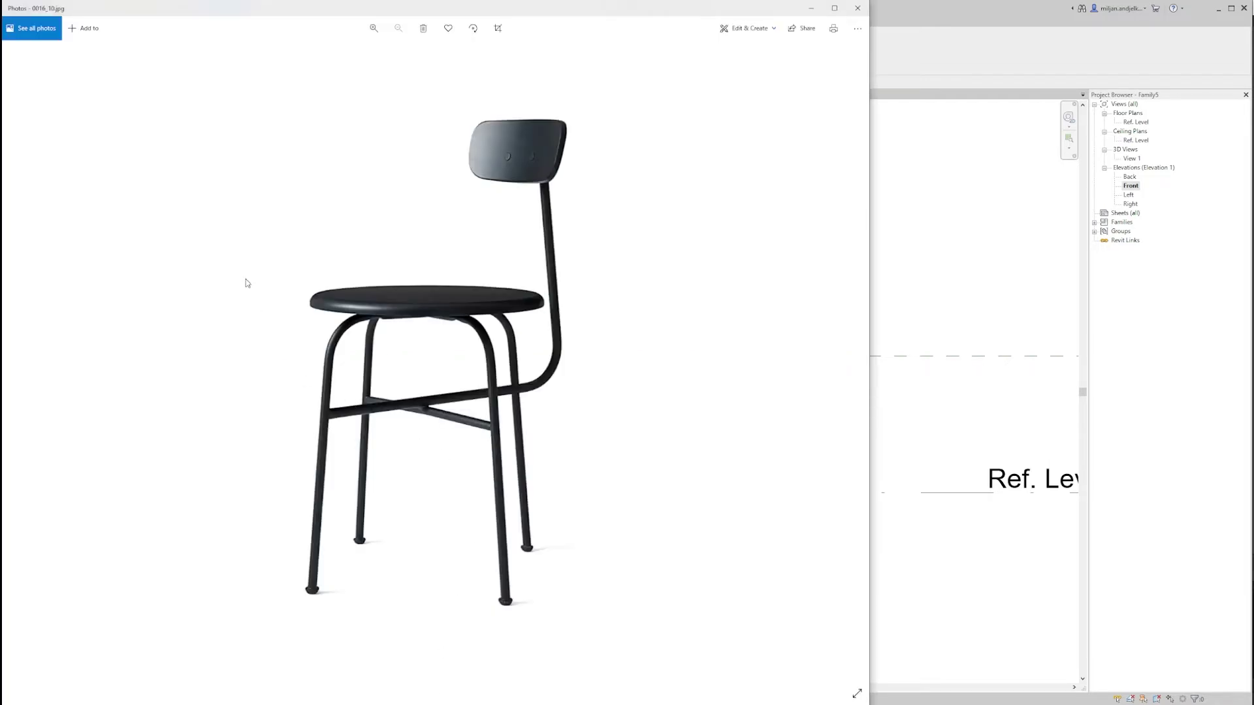
{"action": "key", "text": "Print"}
{"action": "left_click_drag", "start_coordinate": [213, 90], "coordinate": [628, 660]}
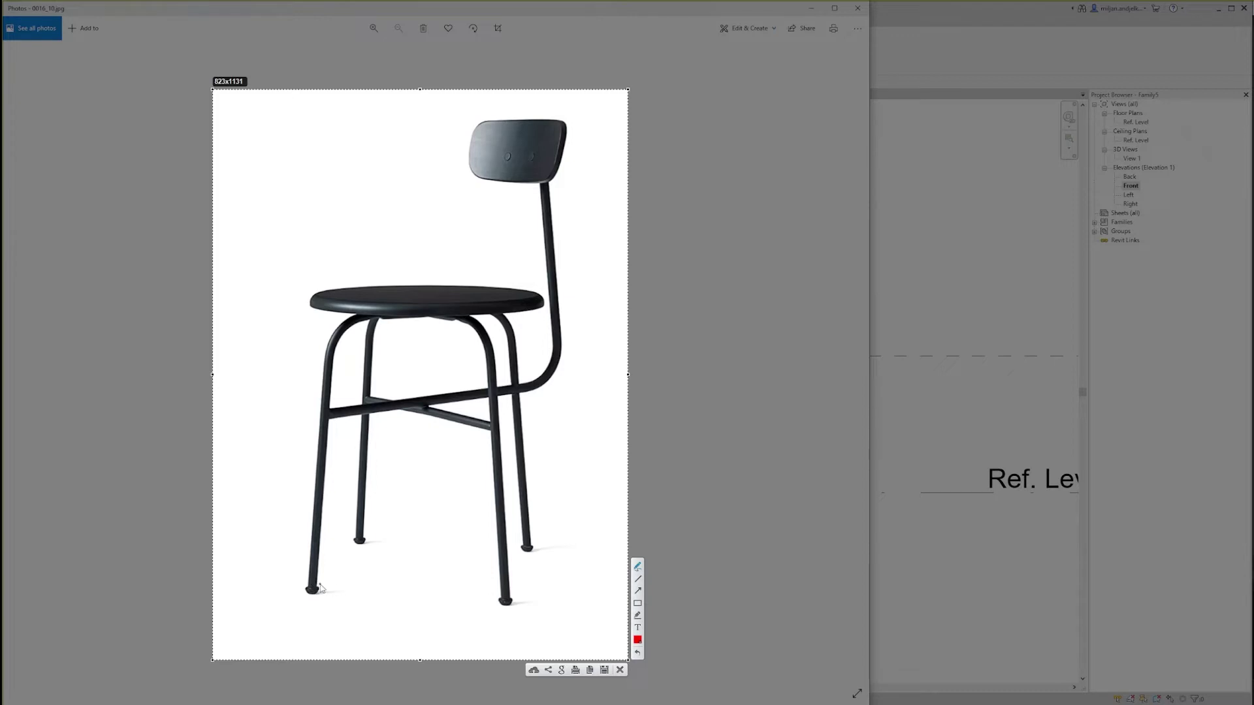
{"action": "mouse_move", "coordinate": [353, 608]}
{"action": "left_mouse_down"}
{"action": "mouse_move", "coordinate": [336, 607]}
{"action": "mouse_move", "coordinate": [351, 611]}
{"action": "mouse_move", "coordinate": [372, 583]}
{"action": "mouse_move", "coordinate": [400, 417]}
{"action": "left_mouse_up"}
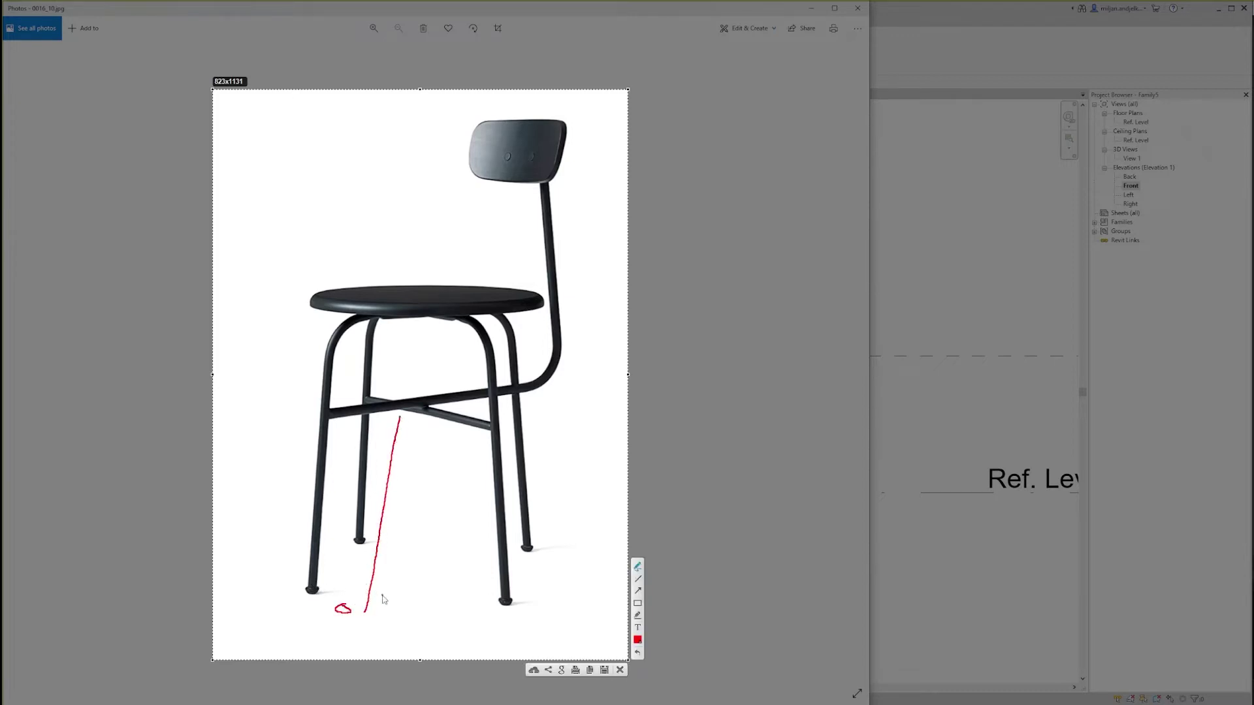
{"action": "left_click", "coordinate": [620, 671]}
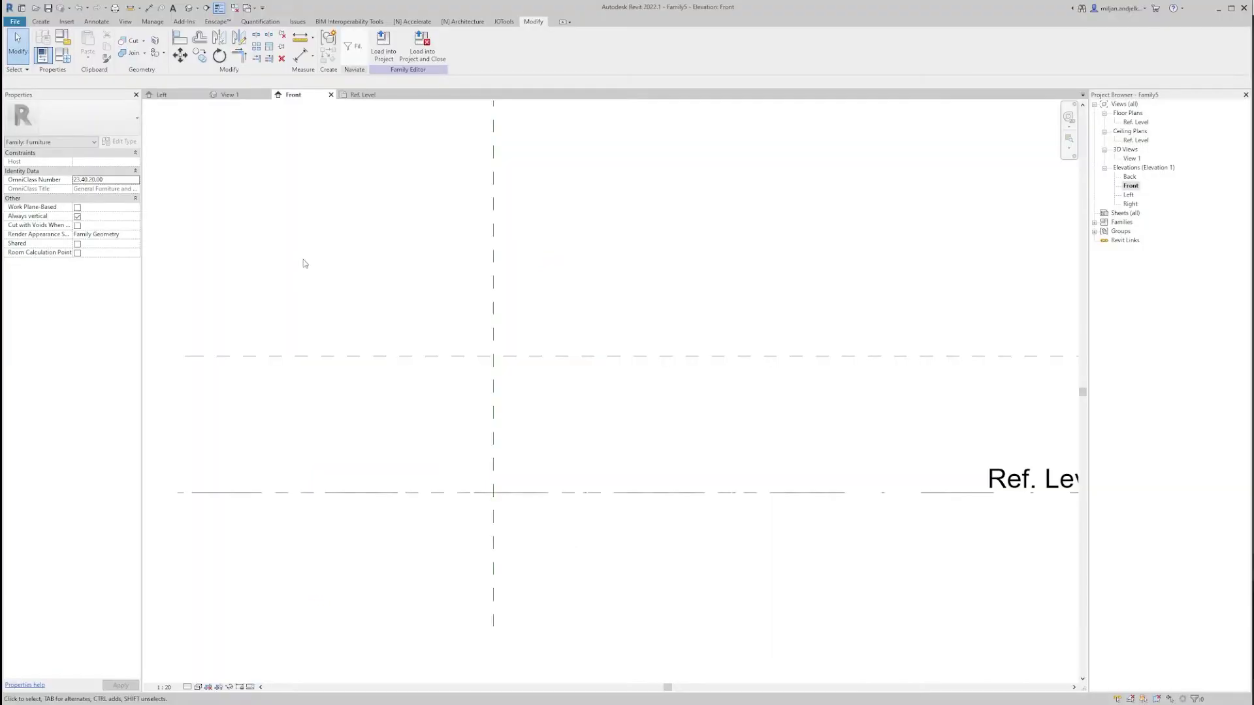
Start a Sweep with a sketched path in Revit and place a vertical path line offset 225 mm from the Center (Left/Right) plane.
{"action": "left_click", "coordinate": [40, 22]}
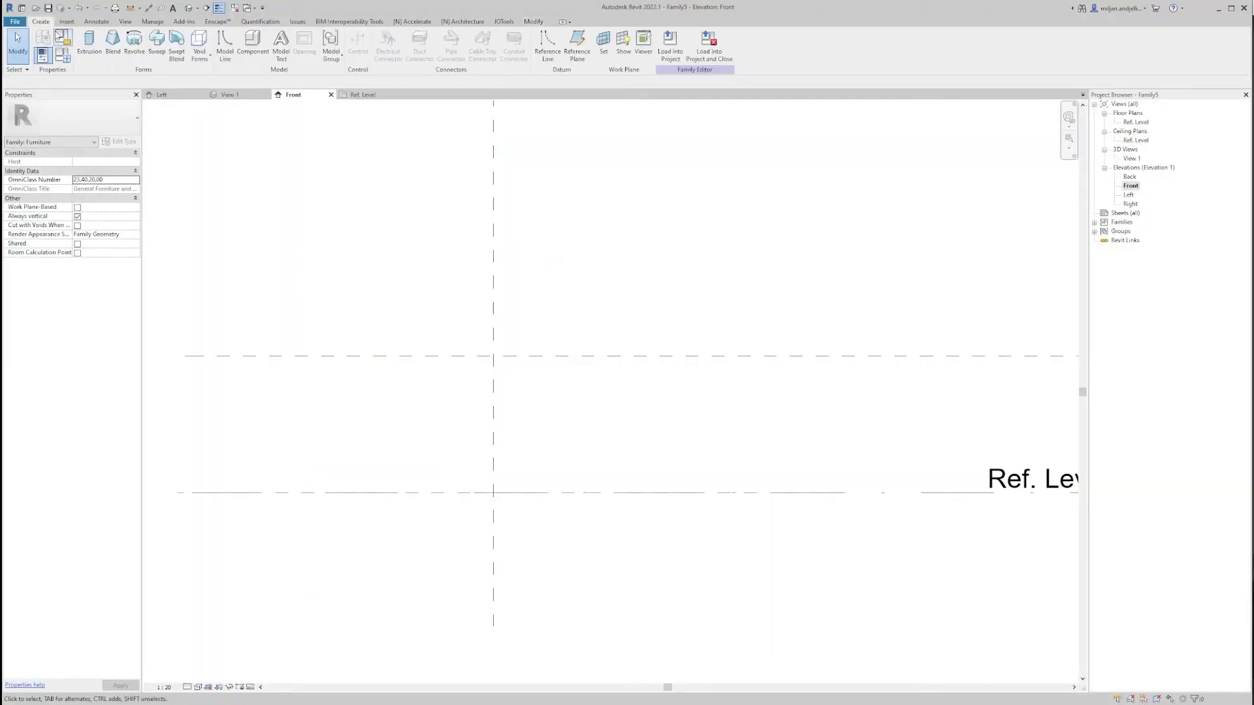
{"action": "left_click", "coordinate": [157, 52]}
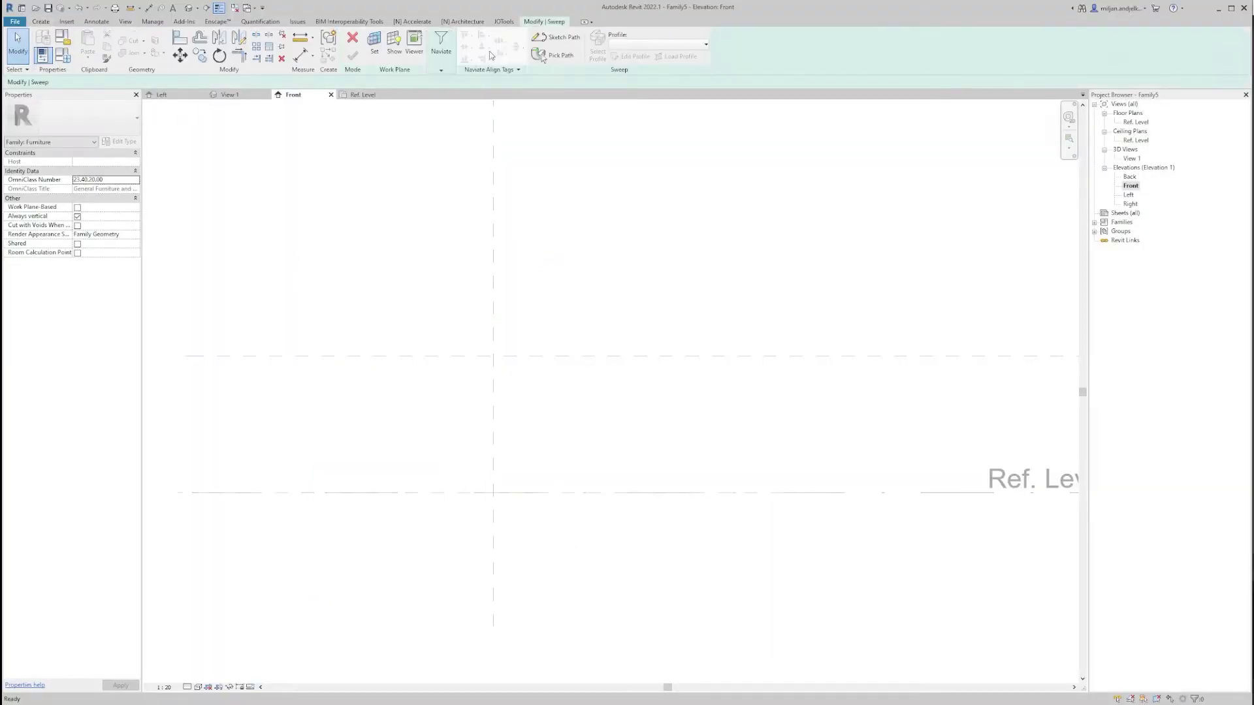
{"action": "left_click", "coordinate": [542, 39]}
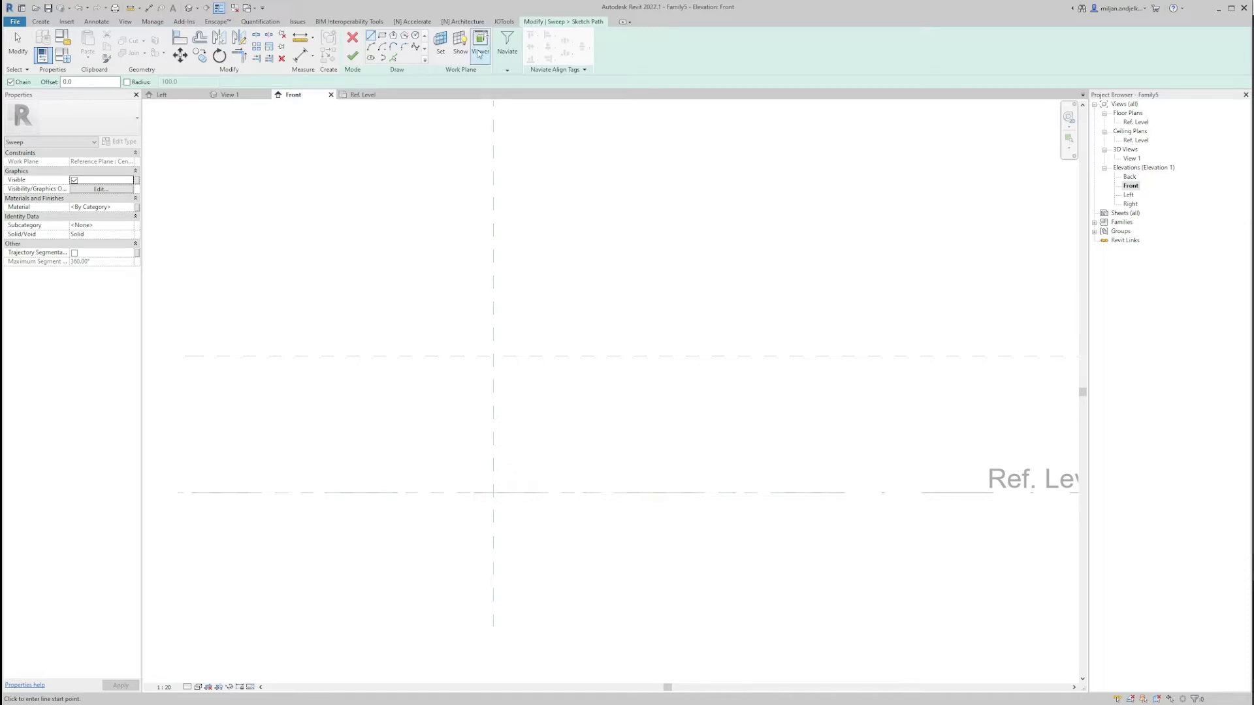
{"action": "left_click", "coordinate": [392, 58]}
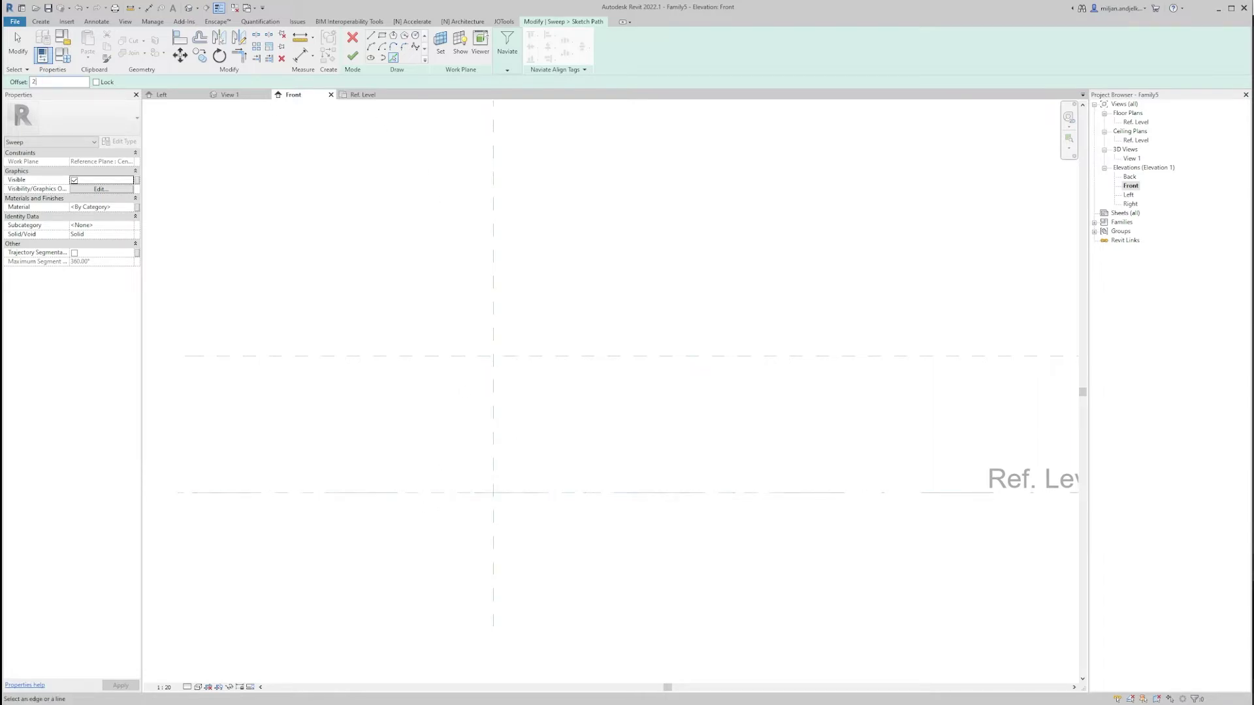
{"action": "type", "text": "225"}
{"action": "key", "text": "Return"}
{"action": "left_click", "coordinate": [492, 408]}
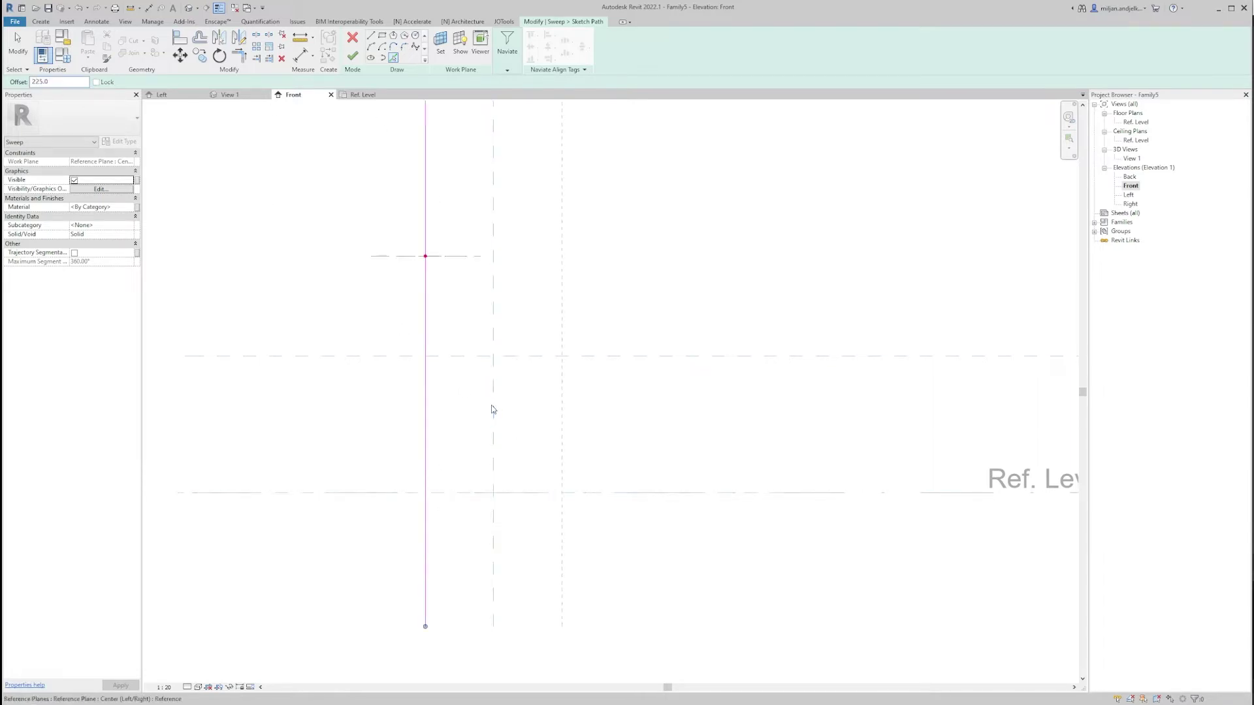
Rotate a copy of the vertical path line 2.5° about its intersection with Ref. Level, leaning towards the centre plane, and delete the original.
{"action": "key", "text": "Escape"}
{"action": "key", "text": "Escape"}
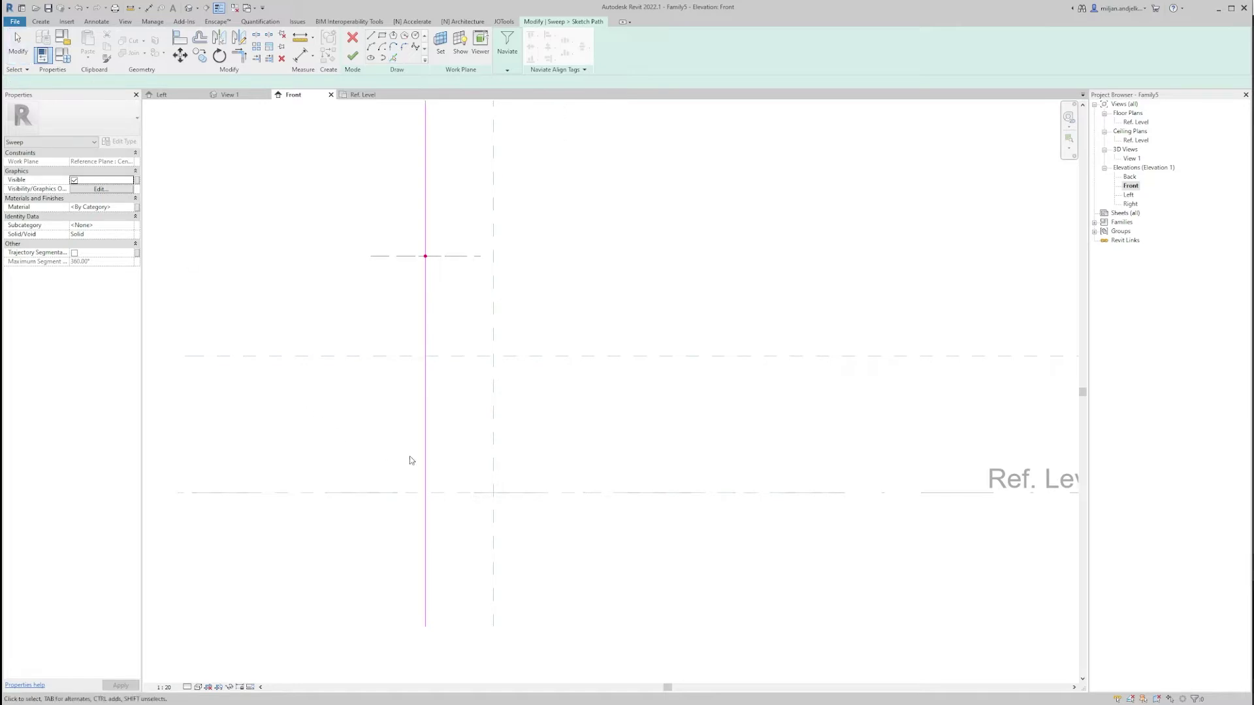
{"action": "left_click", "coordinate": [426, 475]}
{"action": "key", "text": "r"}
{"action": "key", "text": "o"}
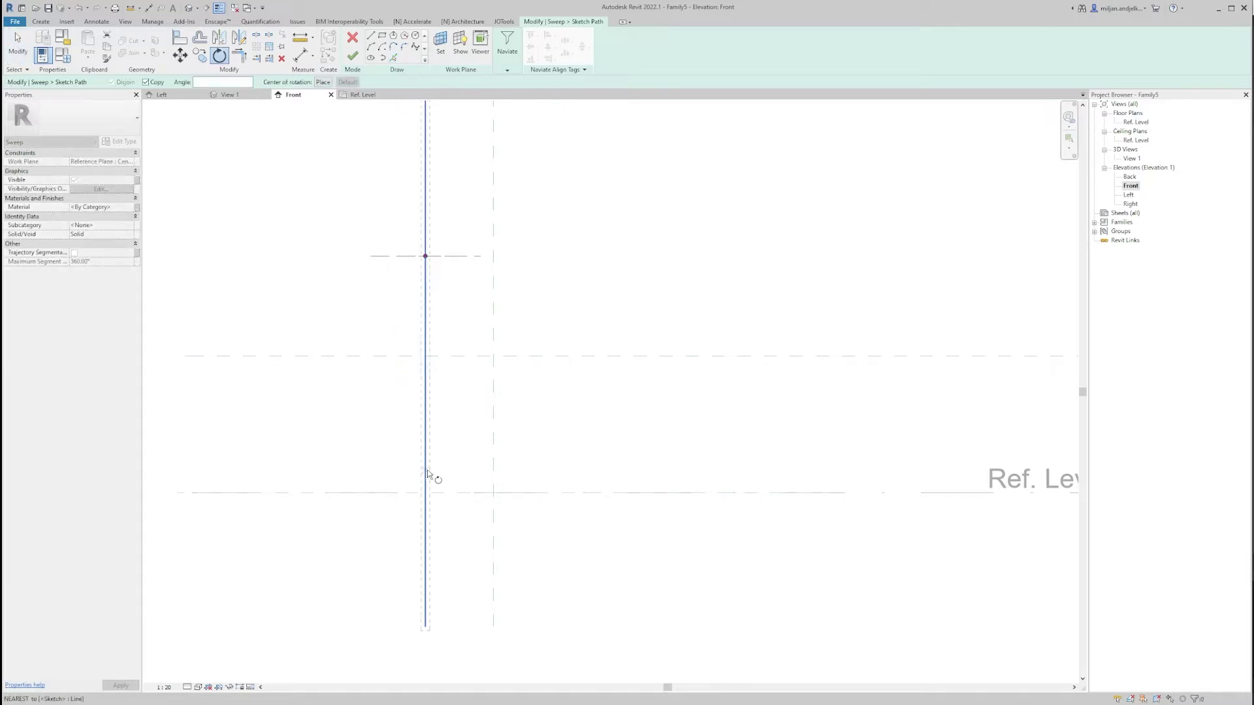
{"action": "left_click_drag", "start_coordinate": [418, 495], "coordinate": [425, 493]}
{"action": "left_click", "coordinate": [381, 429]}
{"action": "left_click", "coordinate": [364, 400]}
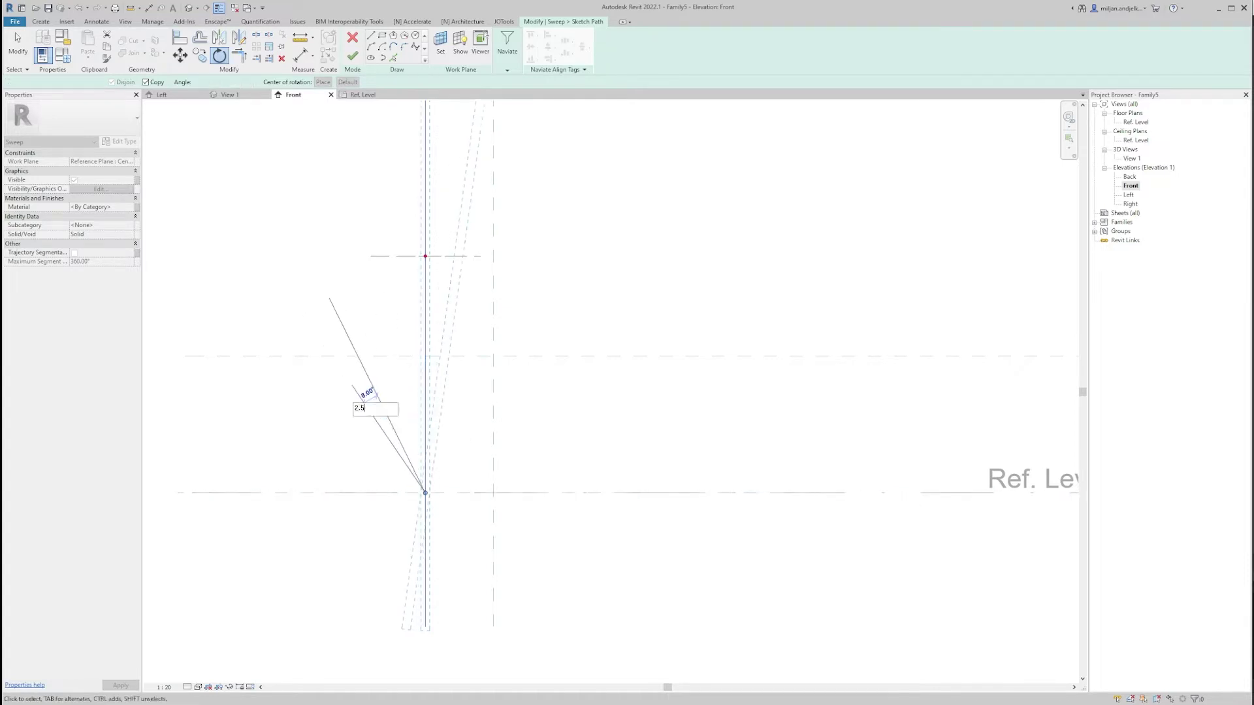
{"action": "left_click", "coordinate": [346, 447]}
{"action": "scroll", "coordinate": [425, 388], "scroll_direction": "up", "scroll_amount": 1}
{"action": "left_click", "coordinate": [425, 400]}
{"action": "key", "text": "Delete"}
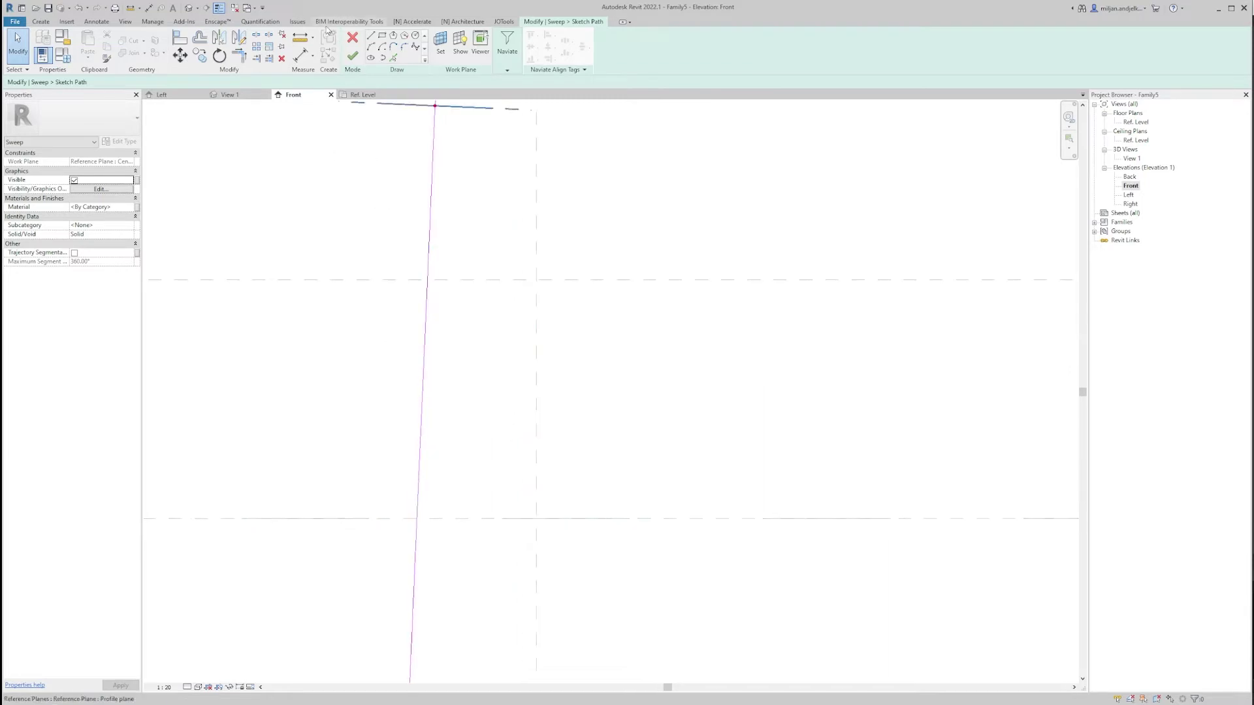
Measure along Ref. Level from the slanted path line's foot towards the Center (Left/Right) plane.
{"action": "left_click", "coordinate": [300, 38]}
{"action": "left_click", "coordinate": [417, 519]}
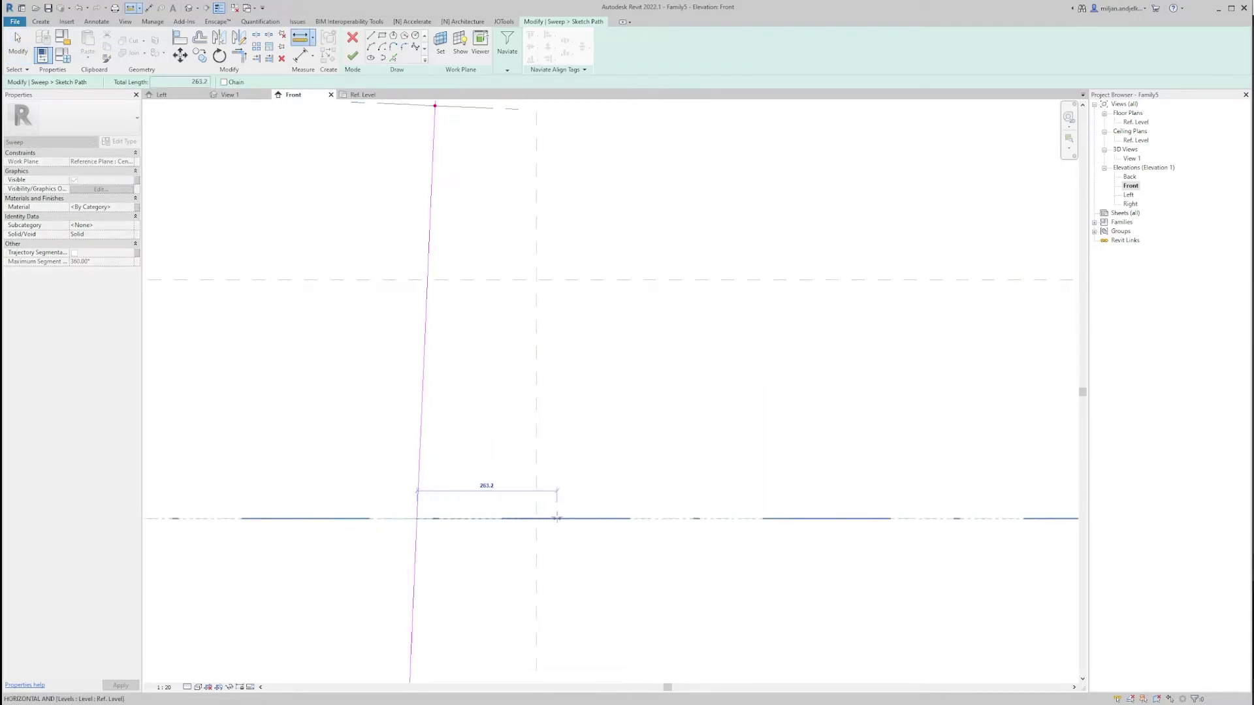
{"action": "left_click", "coordinate": [18, 46]}
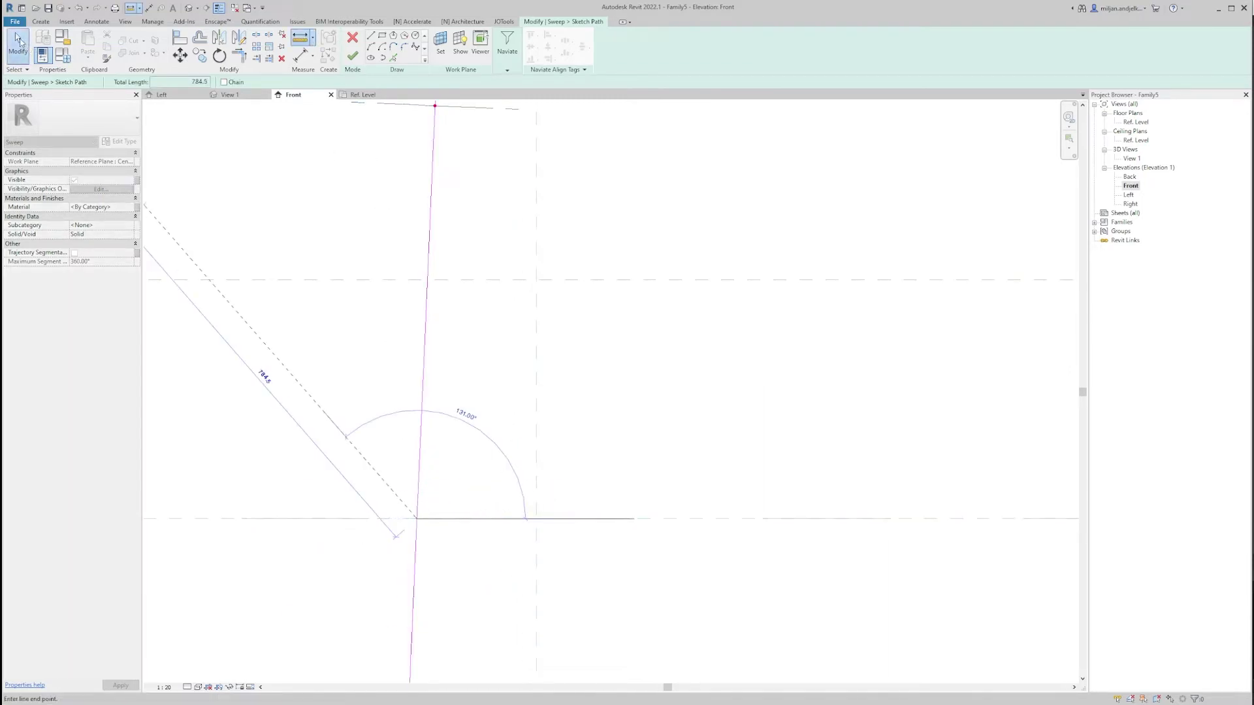
Trim the slanted leg path line at Ref. Level, keeping the part above it.
{"action": "left_click", "coordinate": [268, 58]}
{"action": "left_click", "coordinate": [448, 519]}
{"action": "left_click", "coordinate": [419, 508]}
Add a path line along the Seat plane with zero offset and fillet it to the slanted leg line with a 100 mm radius.
{"action": "left_click", "coordinate": [393, 58]}
{"action": "left_click", "coordinate": [491, 286]}
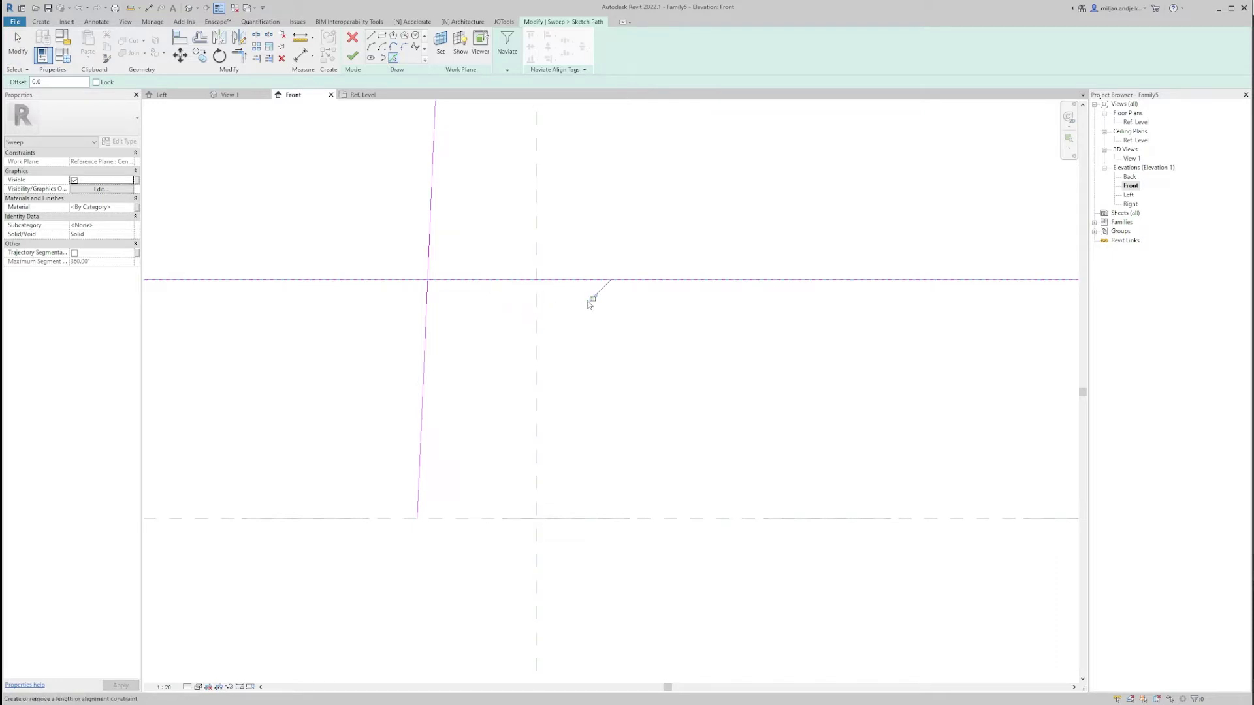
{"action": "left_click", "coordinate": [404, 46]}
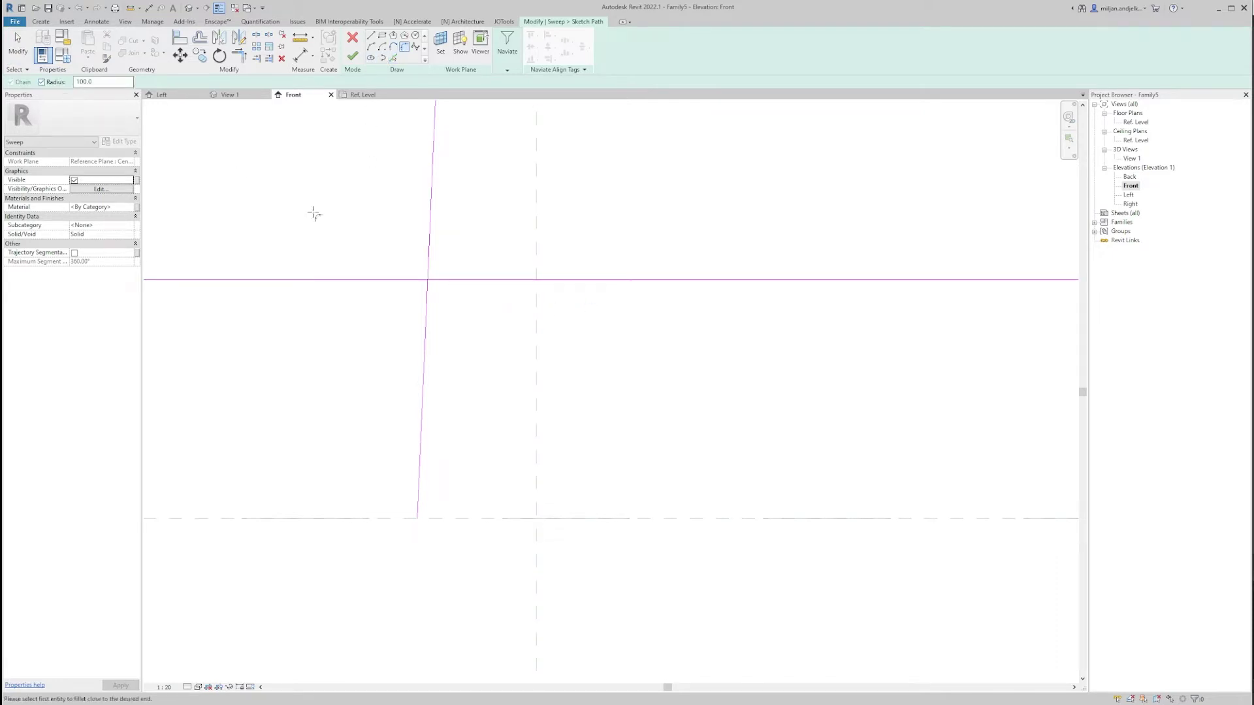
{"action": "left_click", "coordinate": [487, 279]}
{"action": "left_click", "coordinate": [428, 326]}
{"action": "left_click", "coordinate": [17, 42]}
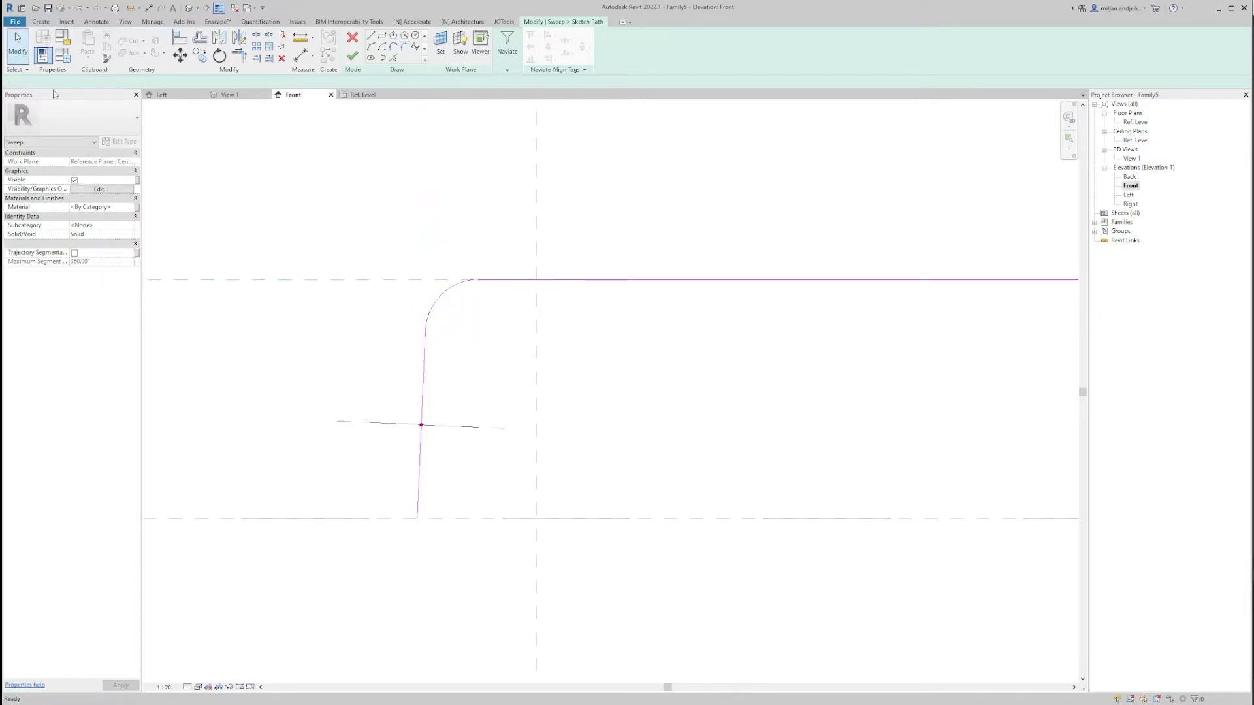
Mirror the leg line and fillet arc about the Center (Left/Right) plane and trim the seat line to the mirrored arc.
{"action": "left_click", "coordinate": [420, 393]}
{"action": "key", "text": "m"}
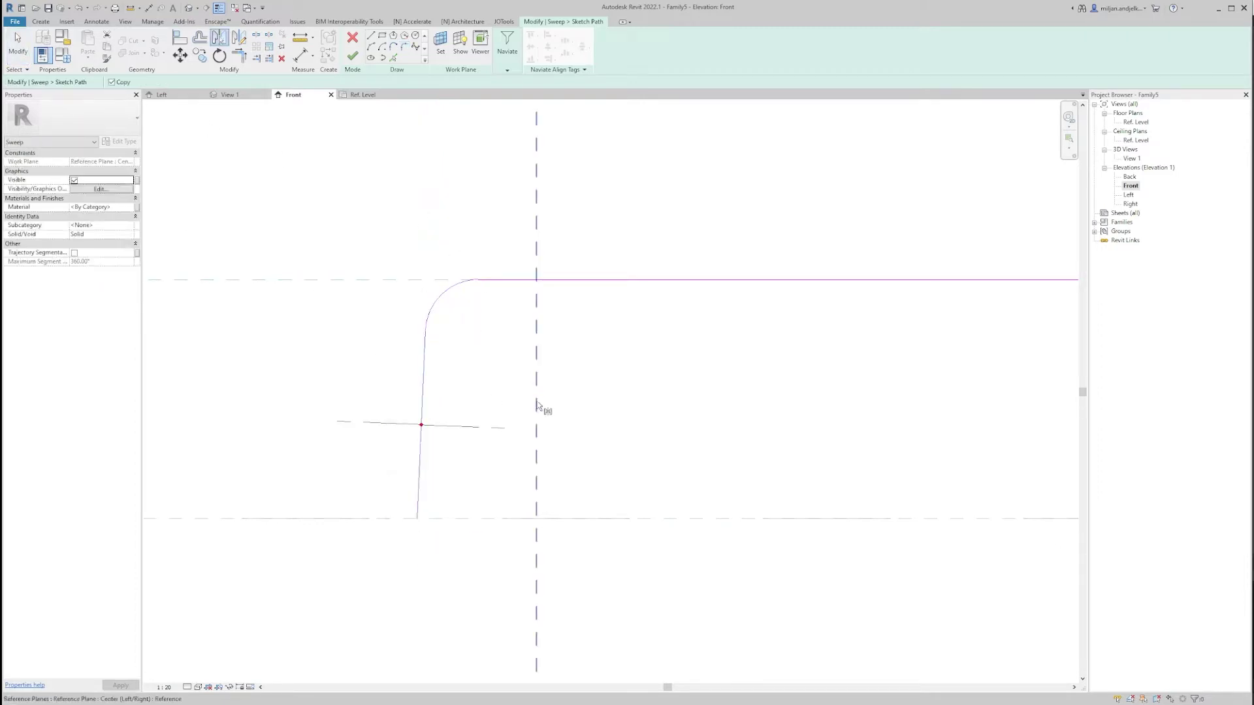
{"action": "left_click", "coordinate": [537, 400]}
{"action": "left_click", "coordinate": [50, 83]}
{"action": "left_click", "coordinate": [649, 359]}
{"action": "left_click", "coordinate": [591, 280]}
{"action": "key", "text": "Escape"}
{"action": "key", "text": "Escape"}
{"action": "scroll", "coordinate": [501, 399], "scroll_direction": "down", "scroll_amount": 2}
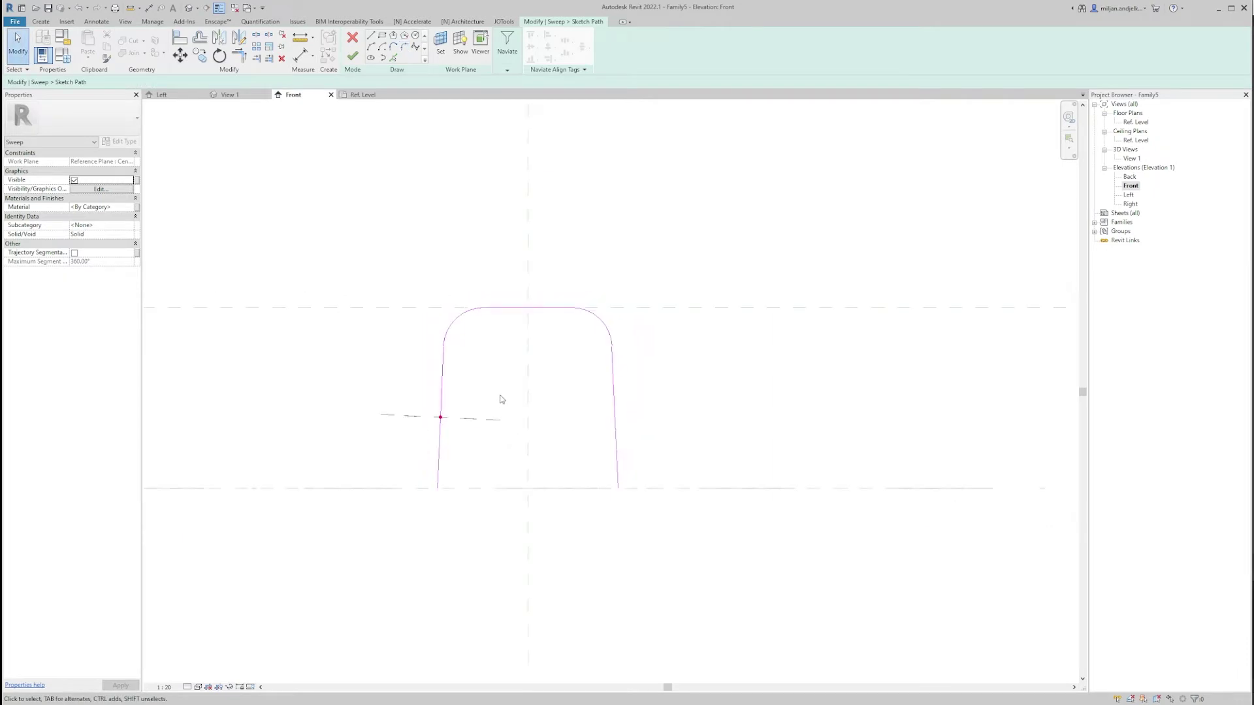
Move the sweep's profile plane to the middle of the seat-height path line and finish the path in the Left elevation.
{"action": "left_click", "coordinate": [459, 418]}
{"action": "left_click_drag", "start_coordinate": [441, 417], "coordinate": [517, 315]}
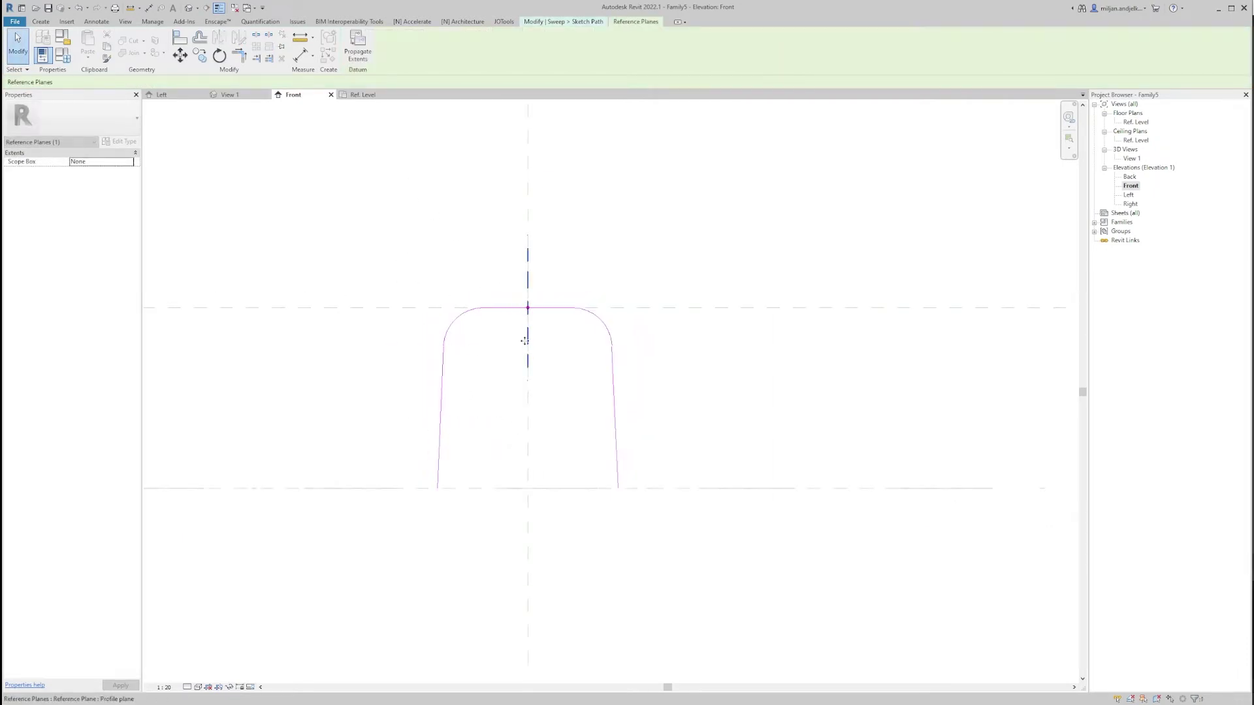
{"action": "double_click", "coordinate": [1128, 195]}
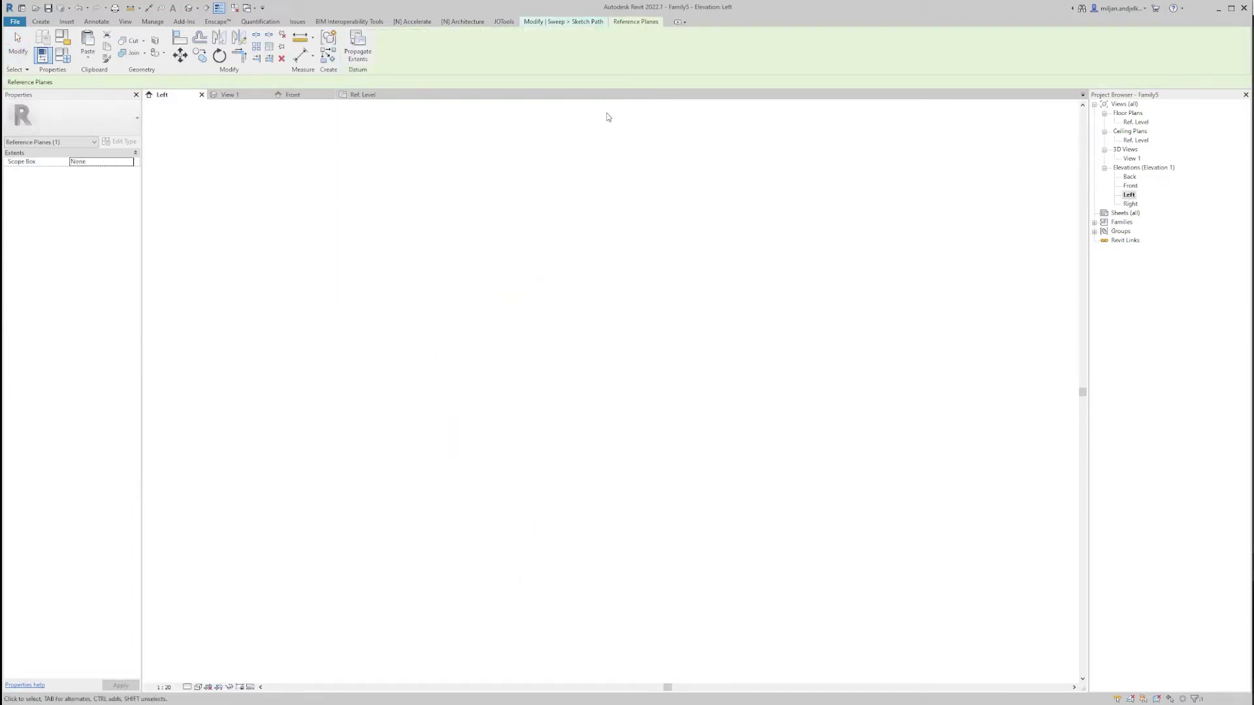
{"action": "left_click", "coordinate": [352, 56]}
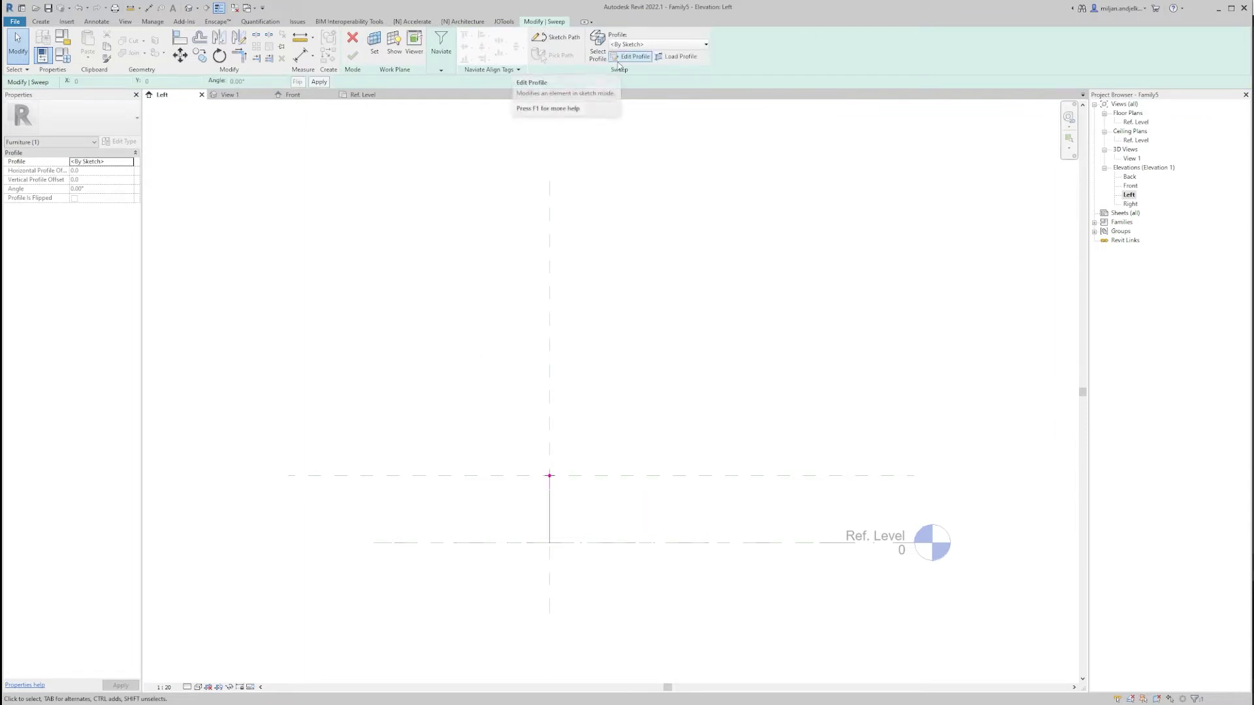
Edit the sweep profile and sketch a circle of 7.5 mm radius centred on the path point.
{"action": "left_click", "coordinate": [619, 60]}
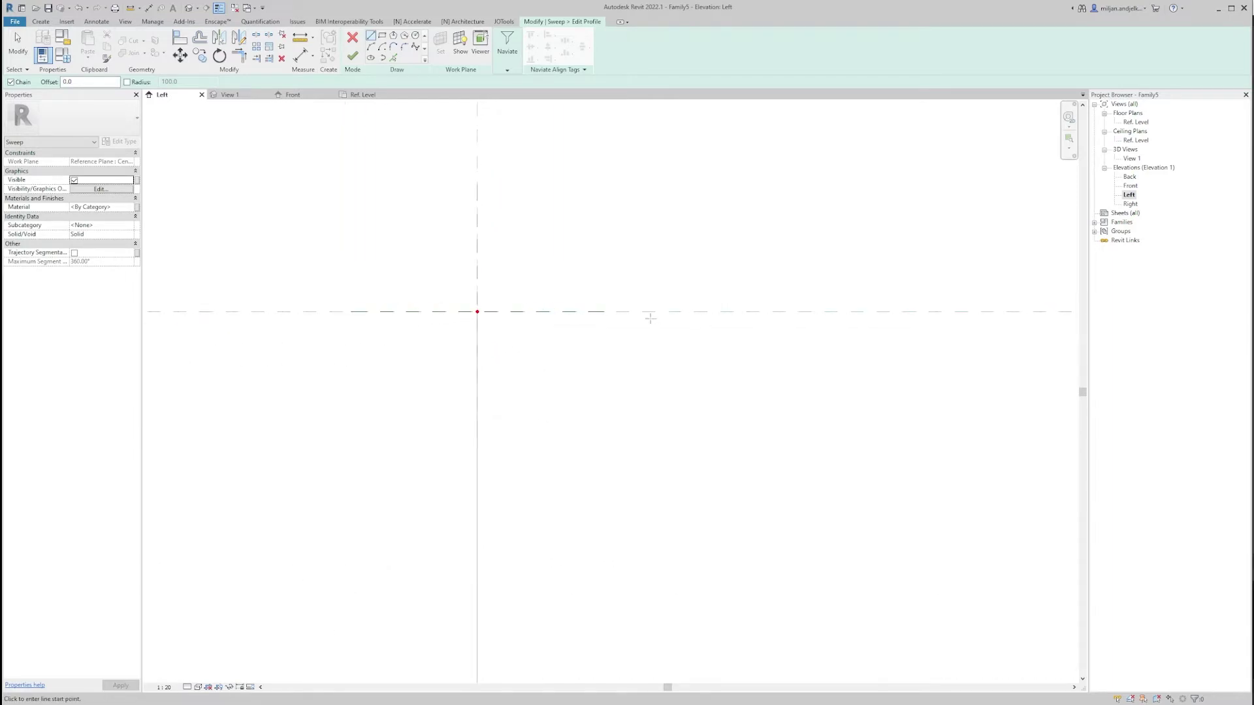
{"action": "left_click", "coordinate": [416, 36]}
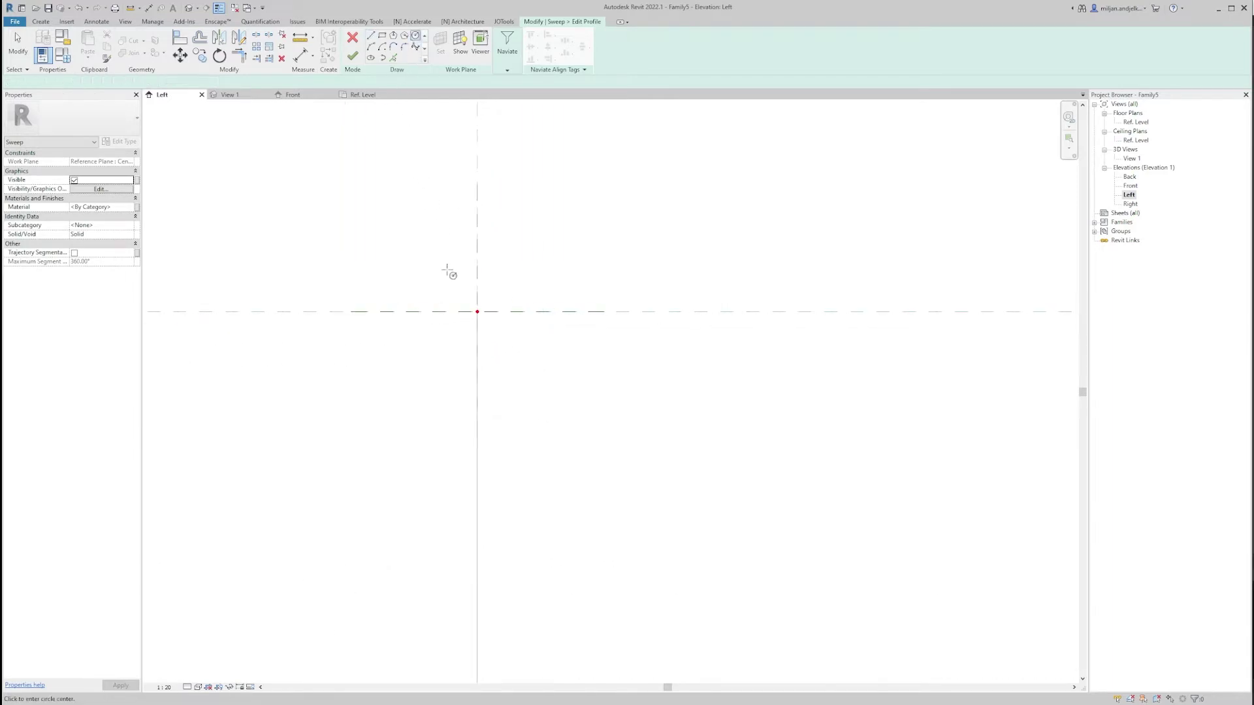
{"action": "left_click", "coordinate": [477, 311]}
{"action": "type", "text": "7"}
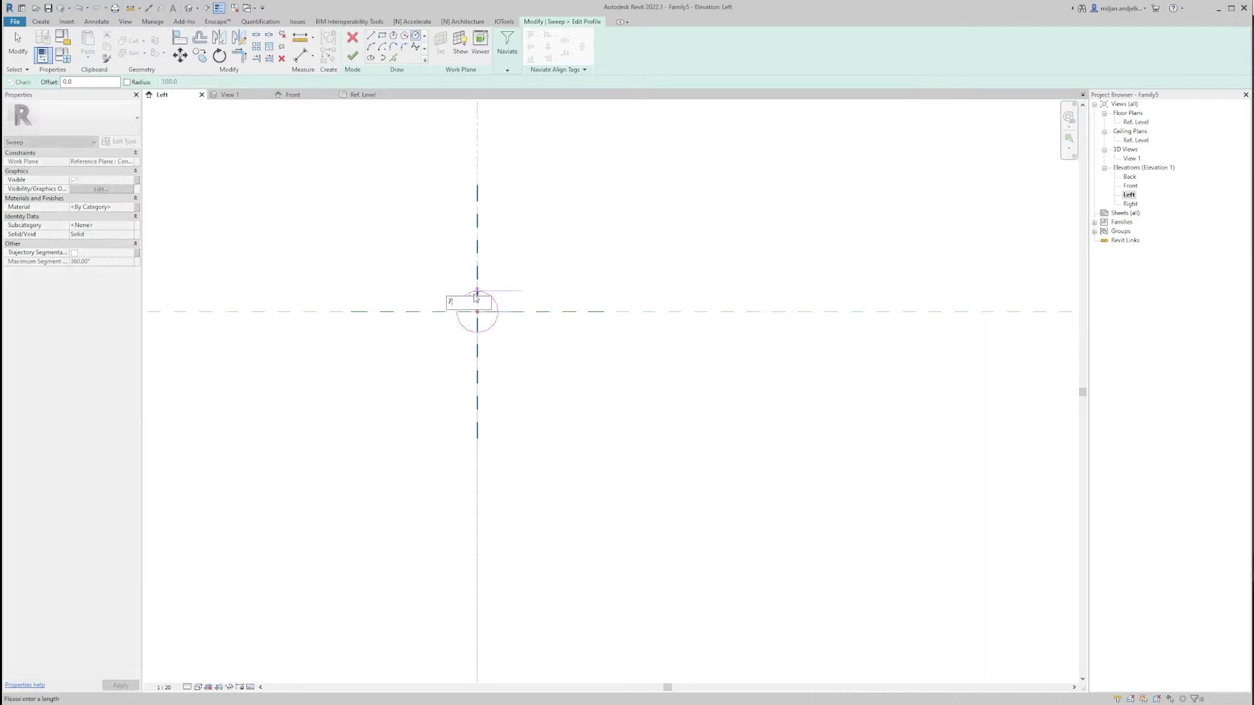
{"action": "key", "text": "Return"}
{"action": "key", "text": "Escape"}
{"action": "key", "text": "Escape"}
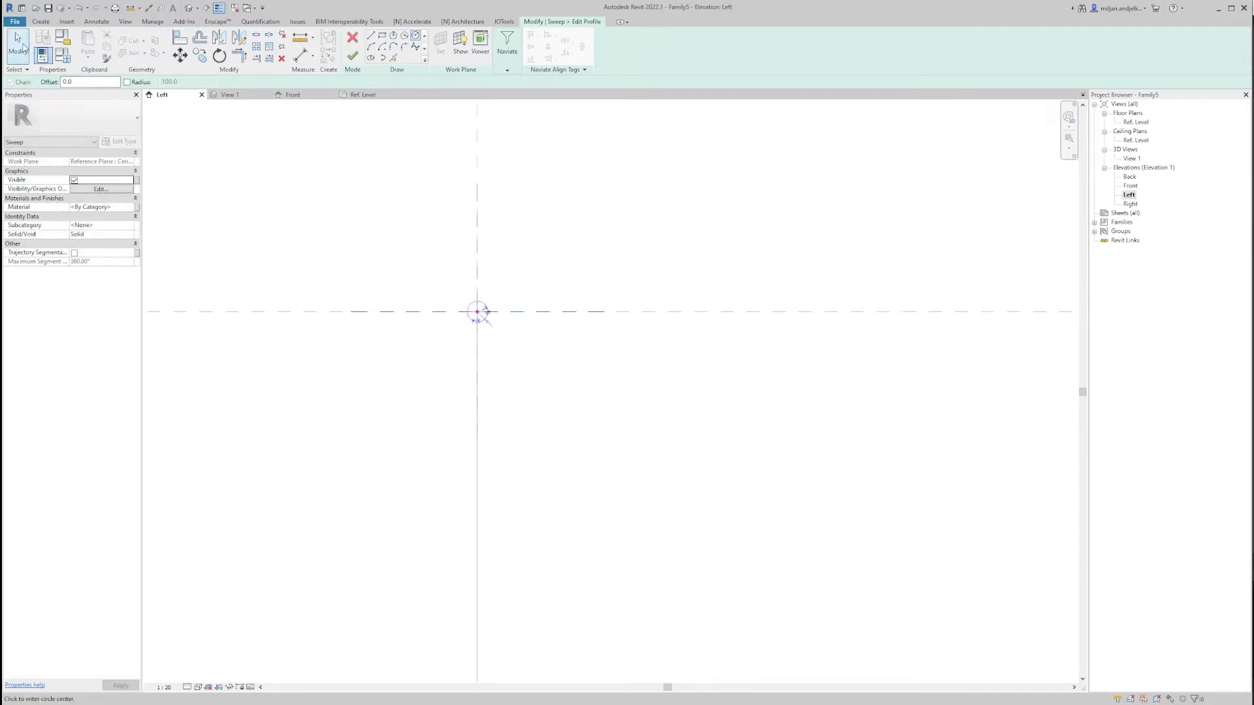
Move the profile circle straight down so that its top point lies on the sweep path at the Seat plane.
{"action": "scroll", "coordinate": [459, 312], "scroll_direction": "up", "scroll_amount": 2}
{"action": "left_click", "coordinate": [475, 304]}
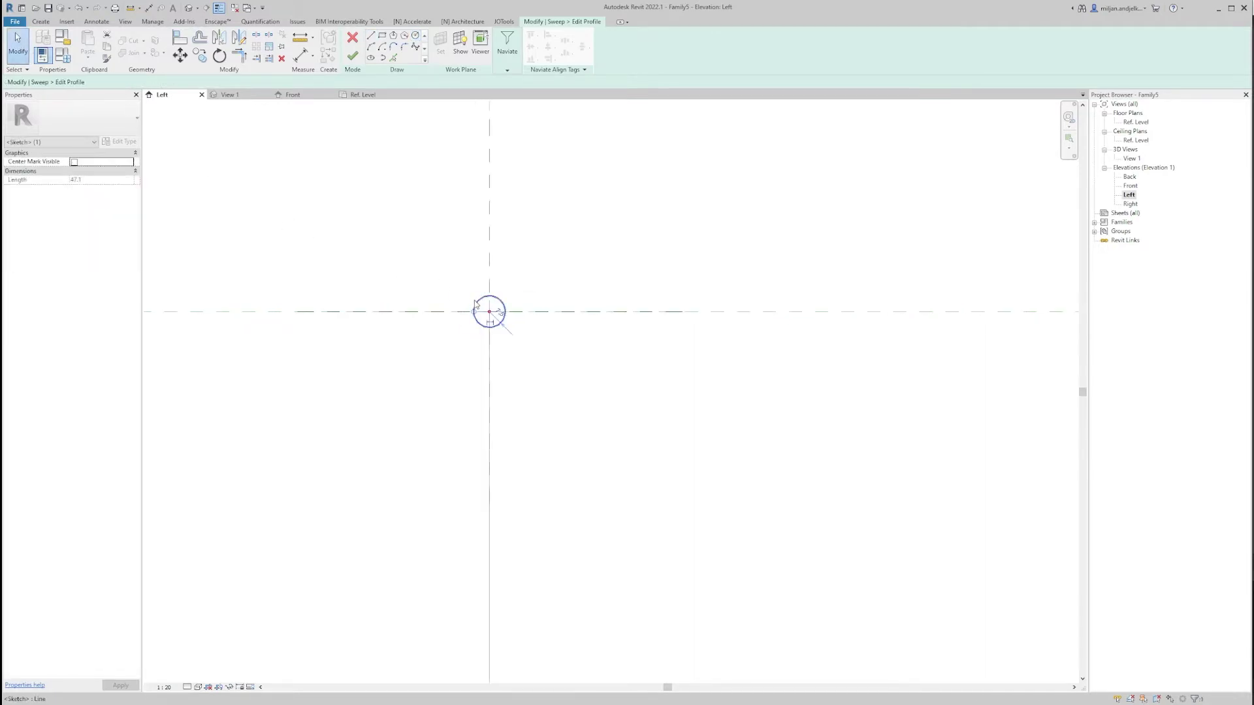
{"action": "key", "text": "m"}
{"action": "key", "text": "v"}
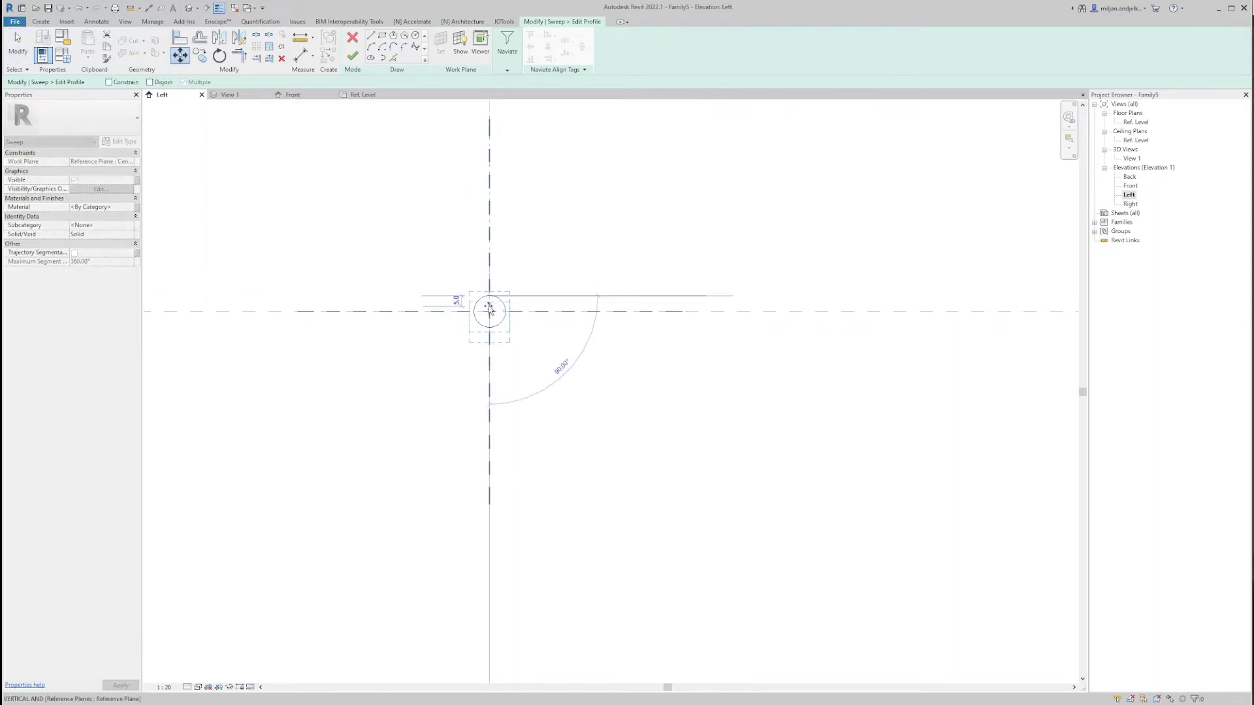
{"action": "left_click", "coordinate": [490, 312]}
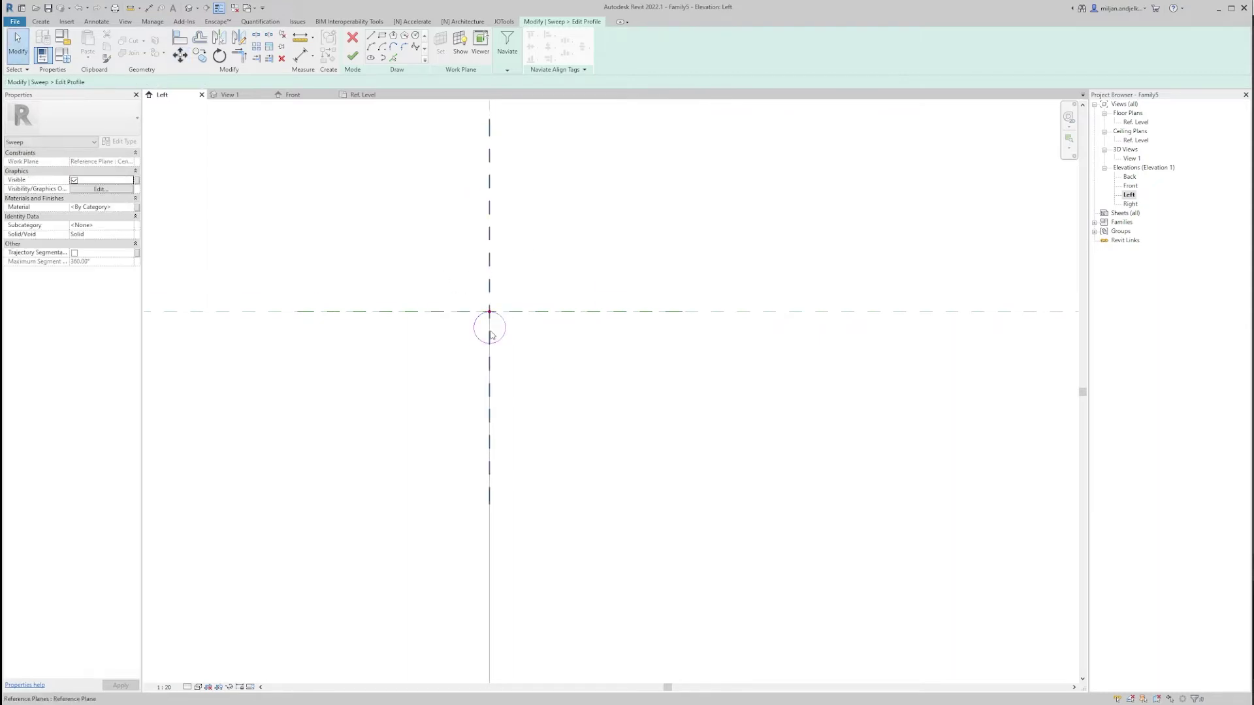
{"action": "scroll", "coordinate": [495, 323], "scroll_direction": "up", "scroll_amount": 2}
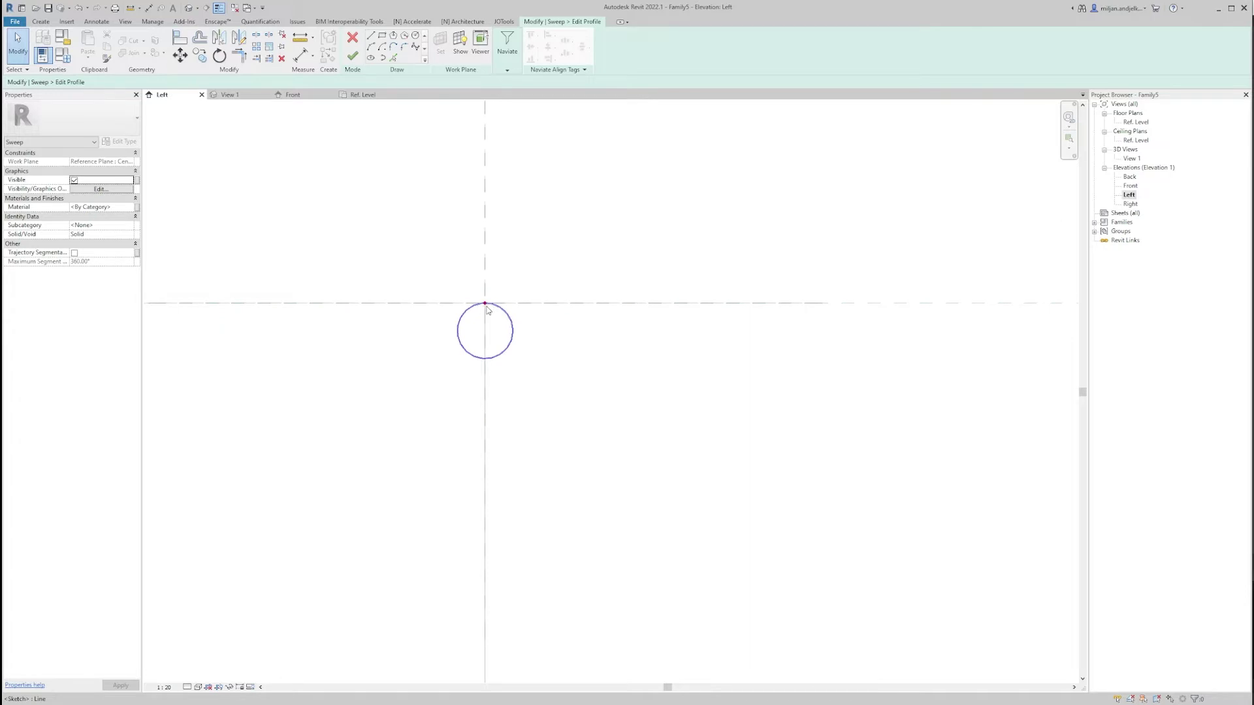
{"action": "scroll", "coordinate": [522, 307], "scroll_direction": "down", "scroll_amount": 4}
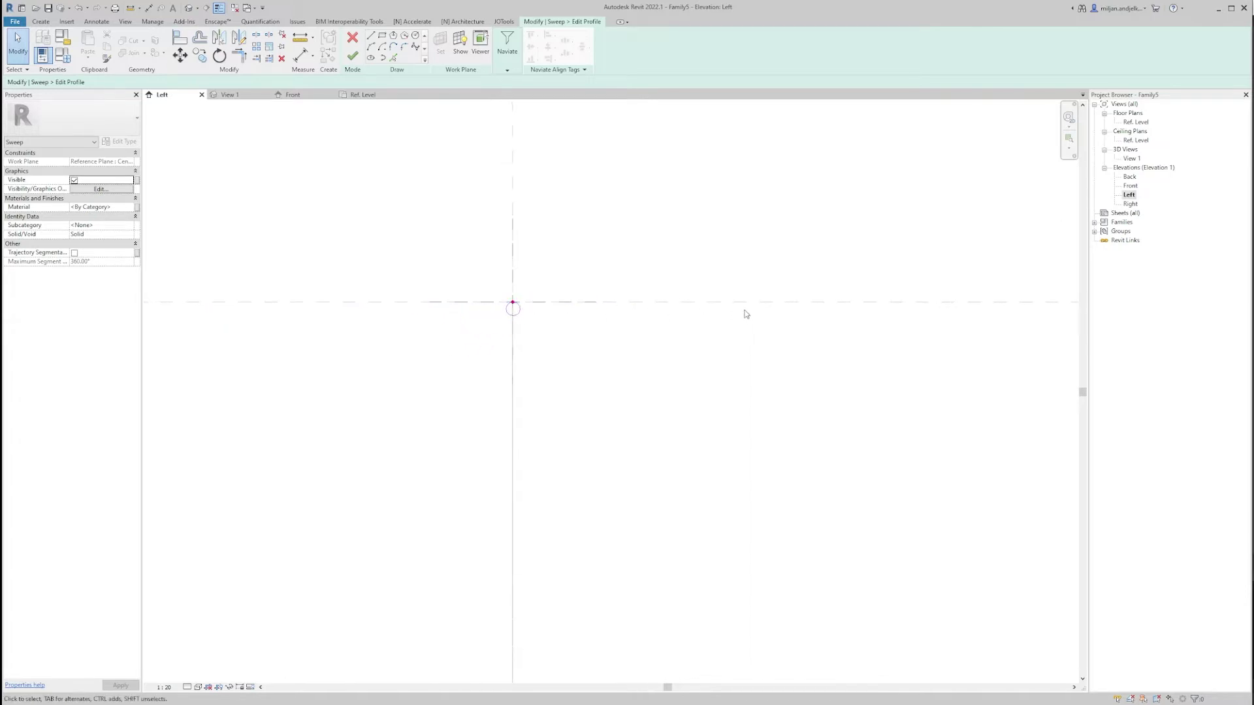
{"action": "scroll", "coordinate": [475, 299], "scroll_direction": "down", "scroll_amount": 2}
Finish the profile and the sweep in the 3D view to create the tubular leg frame.
{"action": "left_click", "coordinate": [229, 94]}
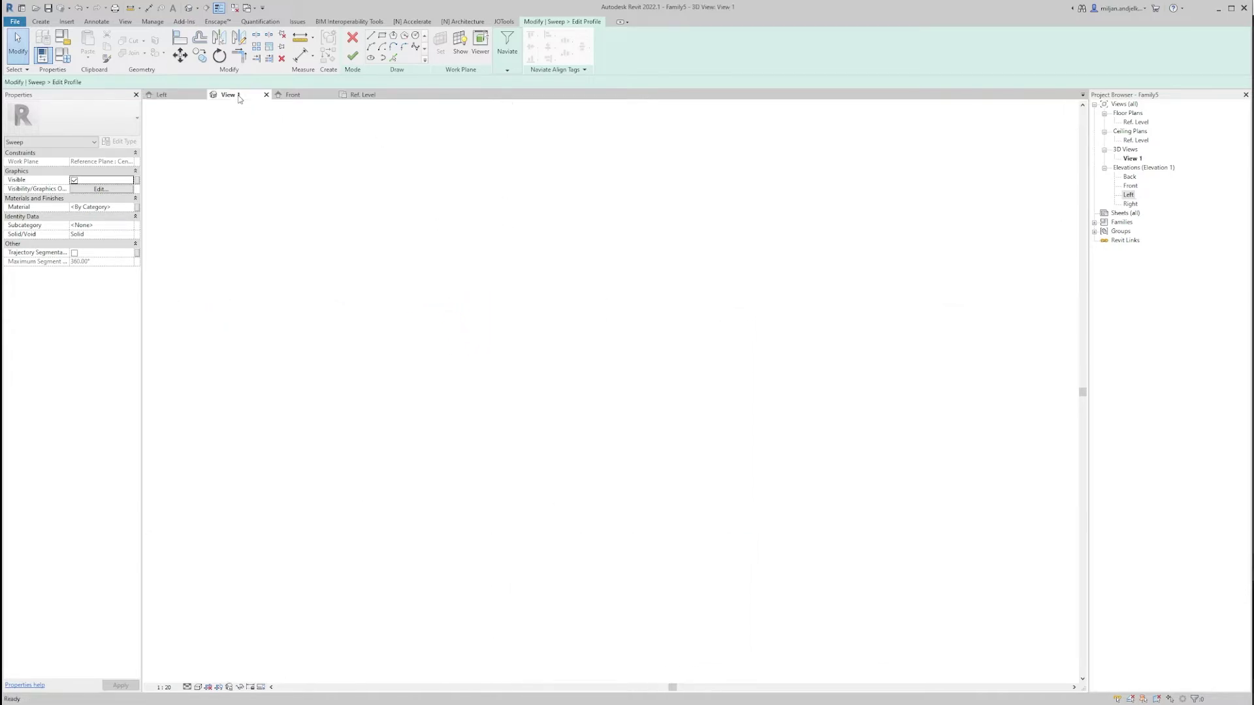
{"action": "left_click", "coordinate": [353, 56]}
{"action": "scroll", "coordinate": [420, 249], "scroll_direction": "down", "scroll_amount": 2}
{"action": "middle_click_drag", "start_coordinate": [459, 399], "coordinate": [459, 406], "text": "shift"}
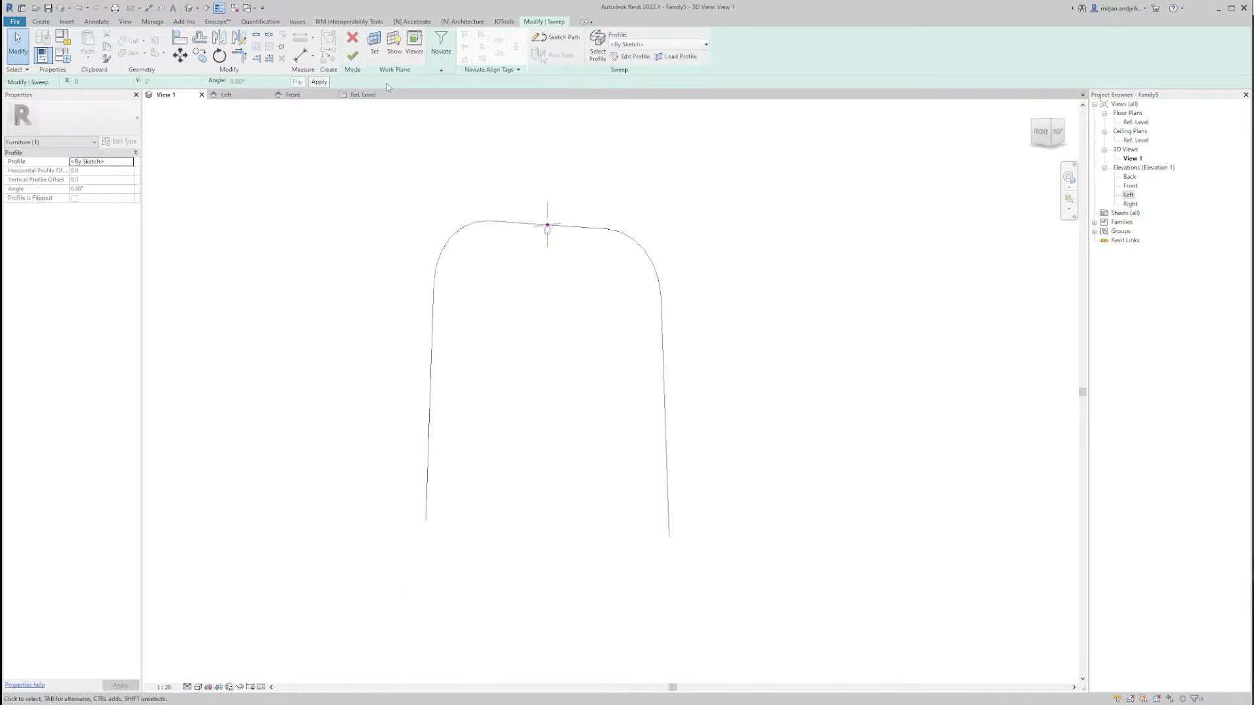
{"action": "left_click", "coordinate": [353, 55]}
{"action": "middle_click_drag", "start_coordinate": [523, 353], "coordinate": [590, 467], "text": "shift"}
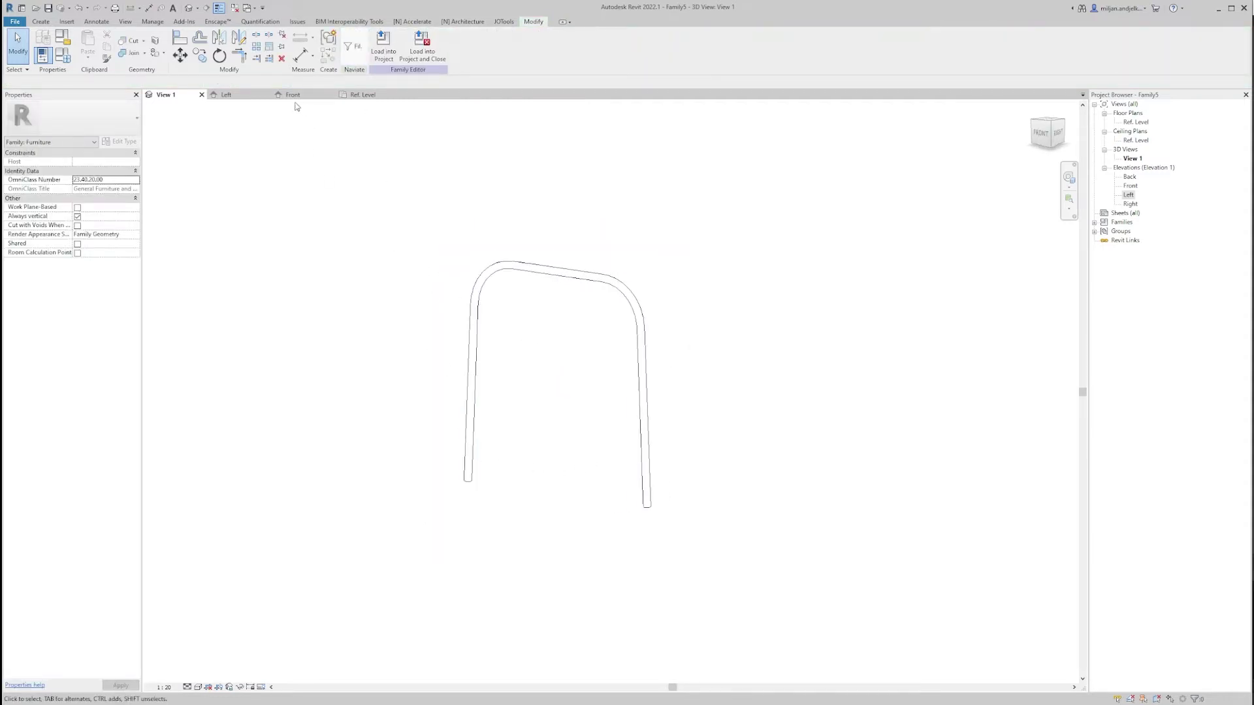
Check the chair's feet in the reference photo, then reopen the leg sweep's path sketch in Revit's Front elevation.
{"action": "key", "text": "alt+Tab"}
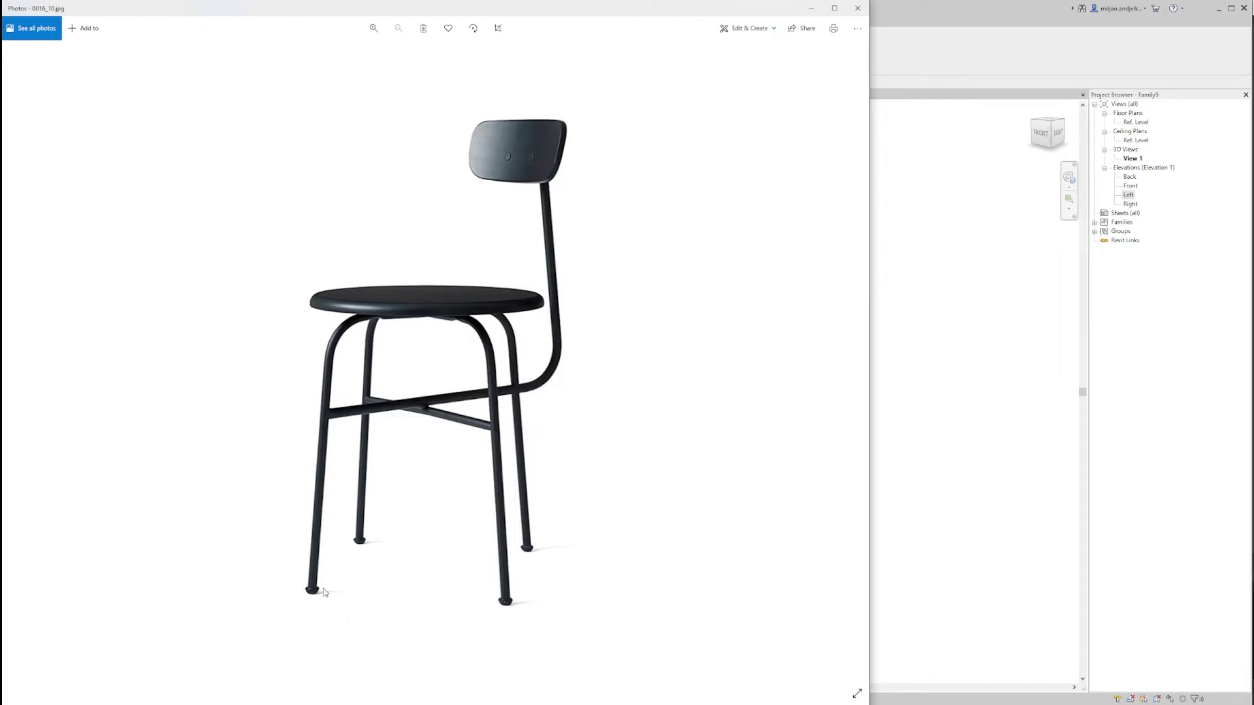
{"action": "key", "text": "alt+Tab"}
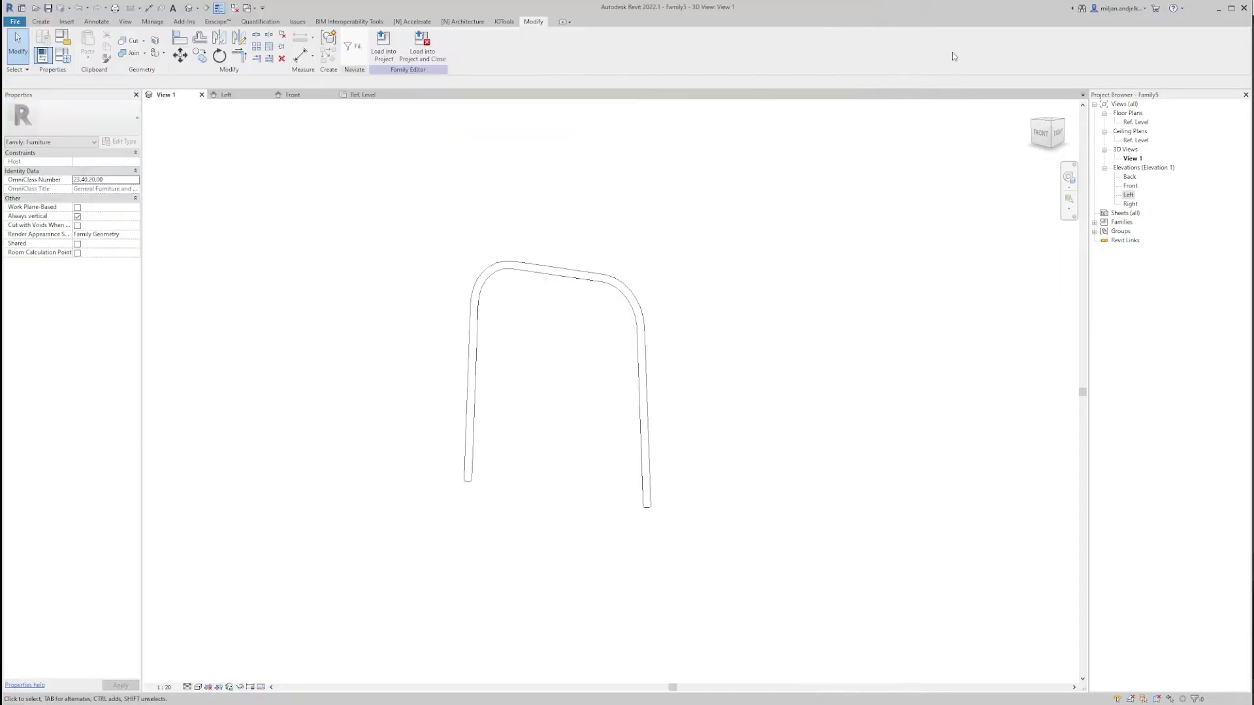
{"action": "left_click", "coordinate": [309, 95]}
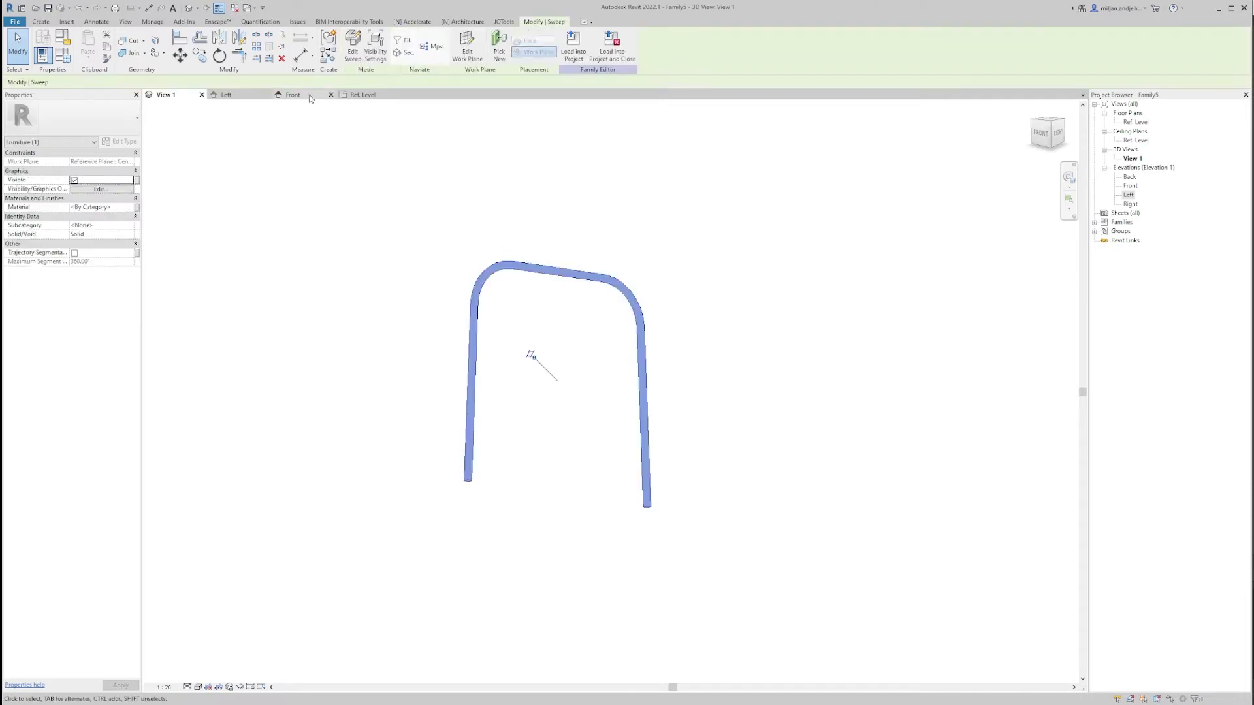
{"action": "left_click", "coordinate": [352, 47]}
{"action": "left_click", "coordinate": [546, 40]}
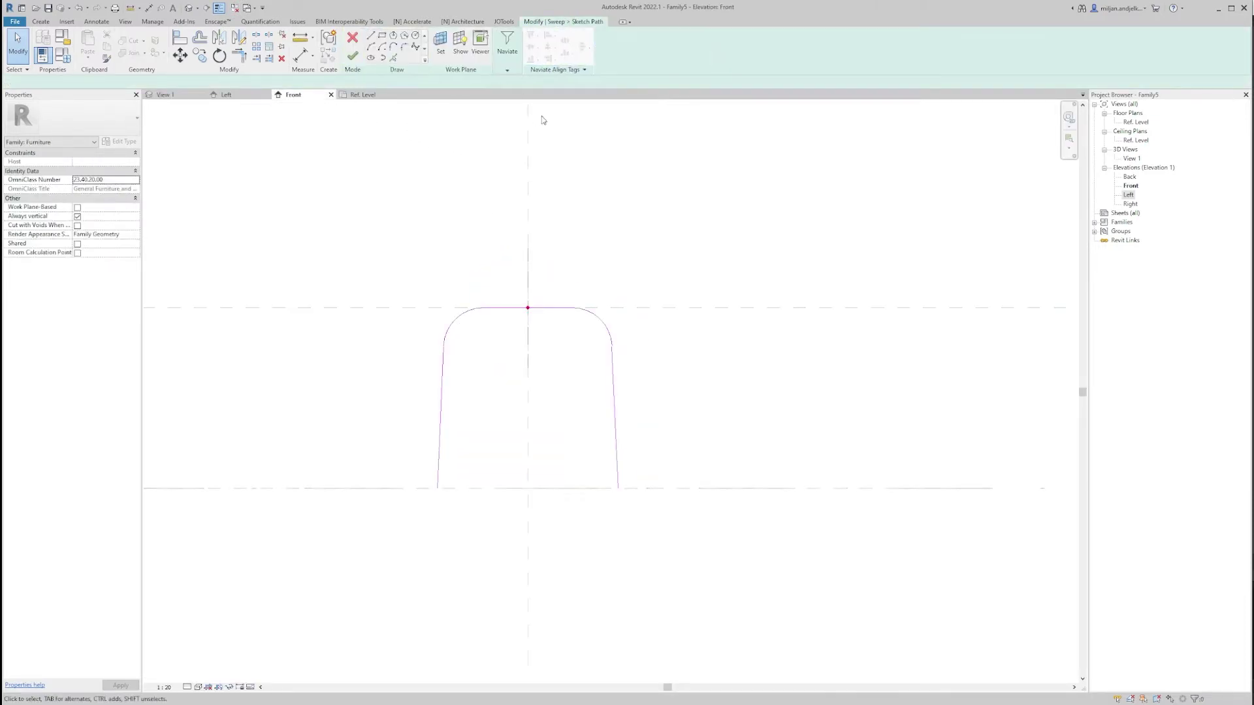
Shorten both leg path lines to a helper line offset 5 mm above Ref. Level and finish the sweep.
{"action": "left_click", "coordinate": [394, 57]}
{"action": "scroll", "coordinate": [521, 503], "scroll_direction": "up", "scroll_amount": 3}
{"action": "scroll", "coordinate": [380, 477], "scroll_direction": "down", "scroll_amount": 1}
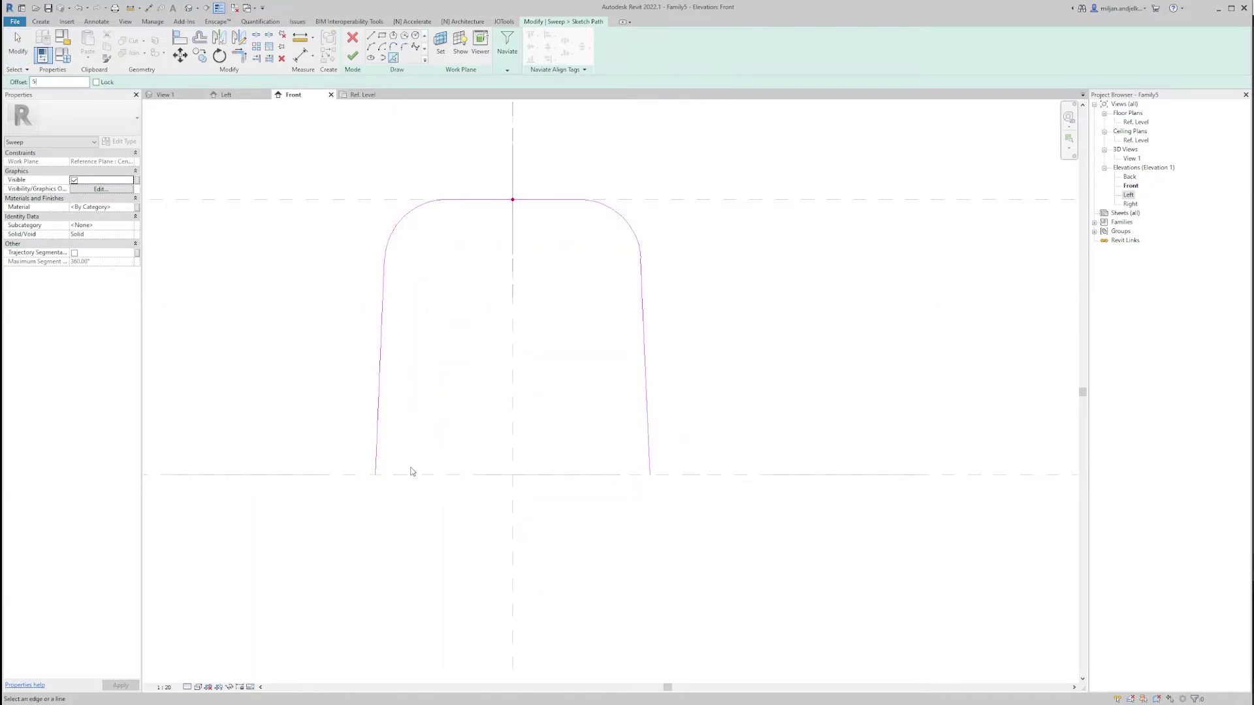
{"action": "left_click", "coordinate": [413, 474]}
{"action": "left_click", "coordinate": [269, 58]}
{"action": "left_click", "coordinate": [400, 472]}
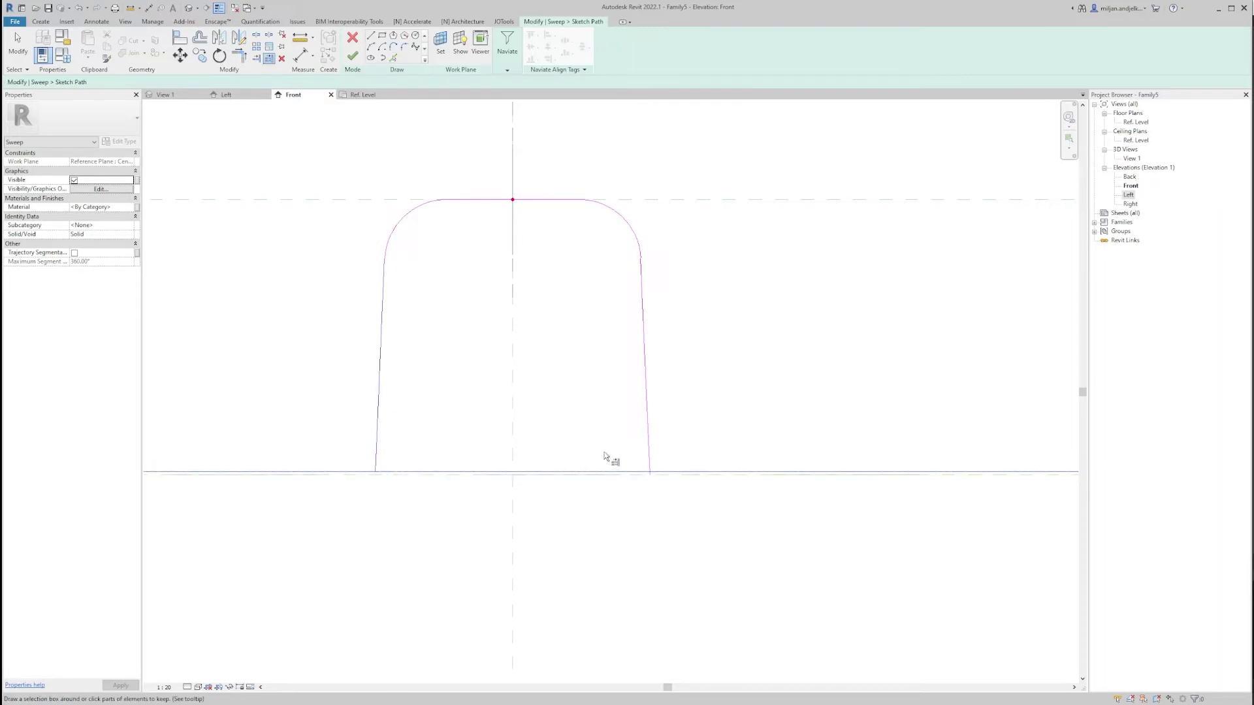
{"action": "left_click", "coordinate": [647, 461]}
{"action": "left_click", "coordinate": [18, 46]}
{"action": "left_click", "coordinate": [353, 59]}
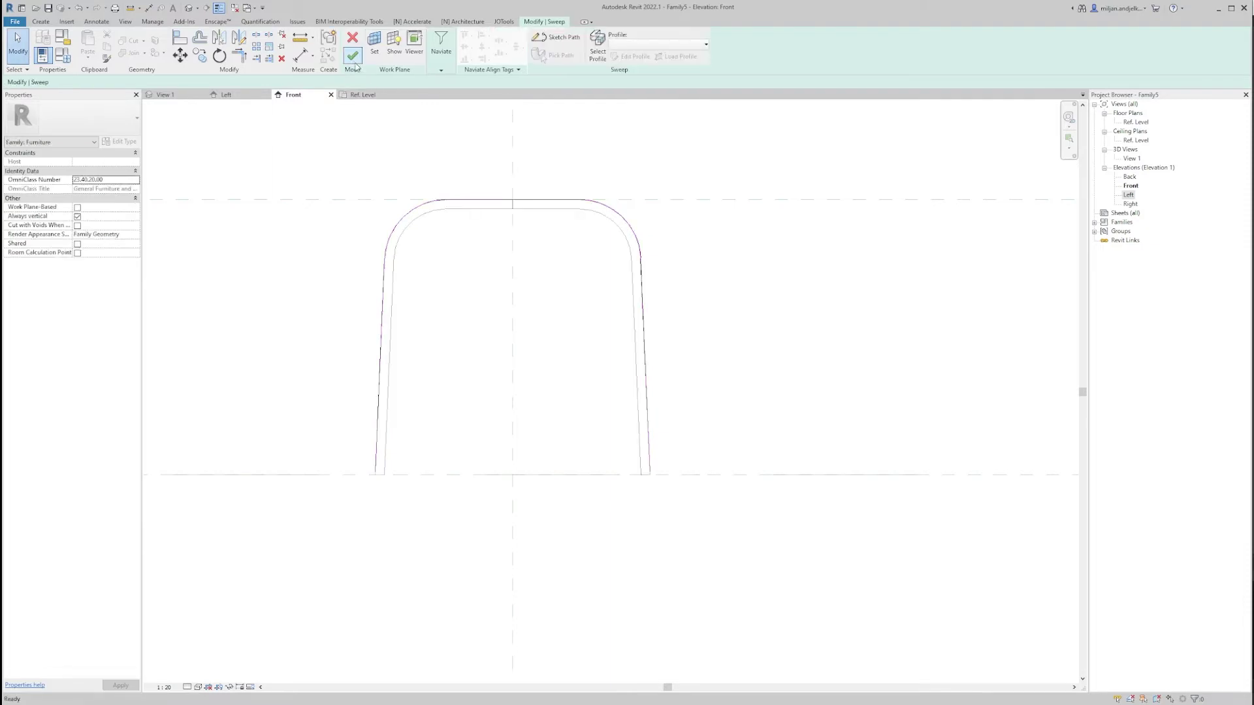
{"action": "left_click", "coordinate": [353, 59]}
Inspect the shortened leg ends up close and switch to Photos to examine the feet in the chair photo.
{"action": "scroll", "coordinate": [372, 473], "scroll_direction": "up", "scroll_amount": 3}
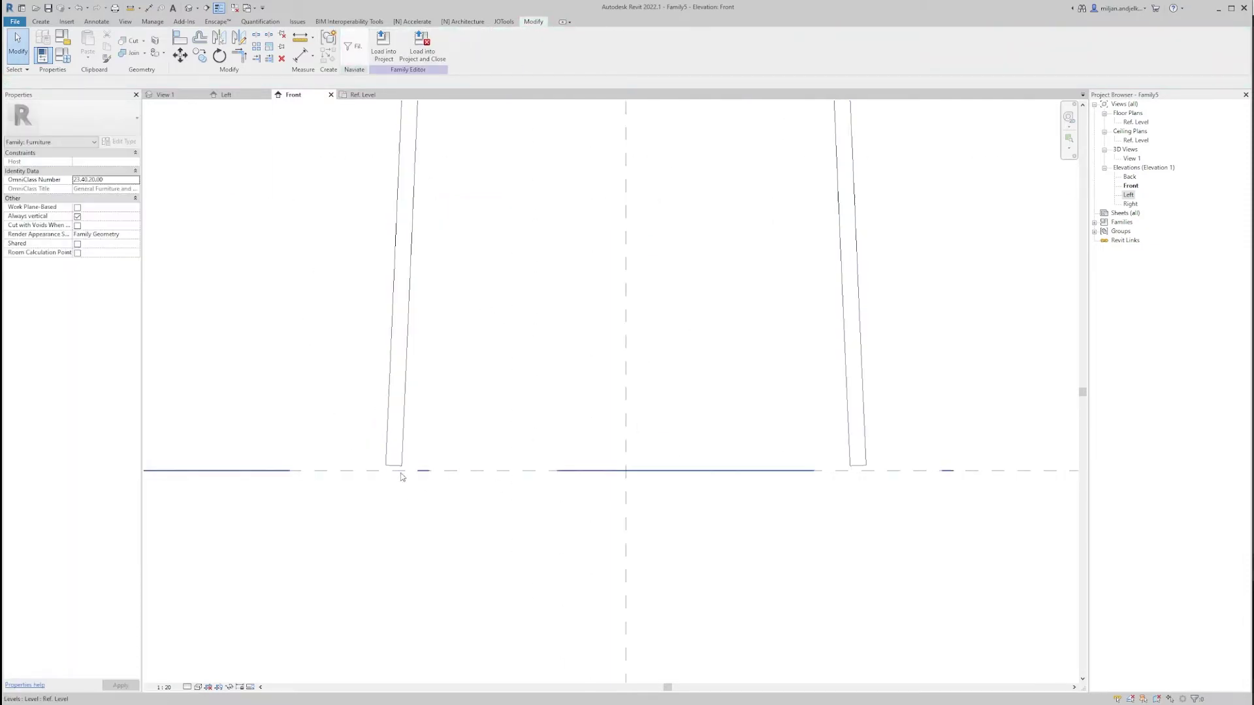
{"action": "key", "text": "alt+Tab"}
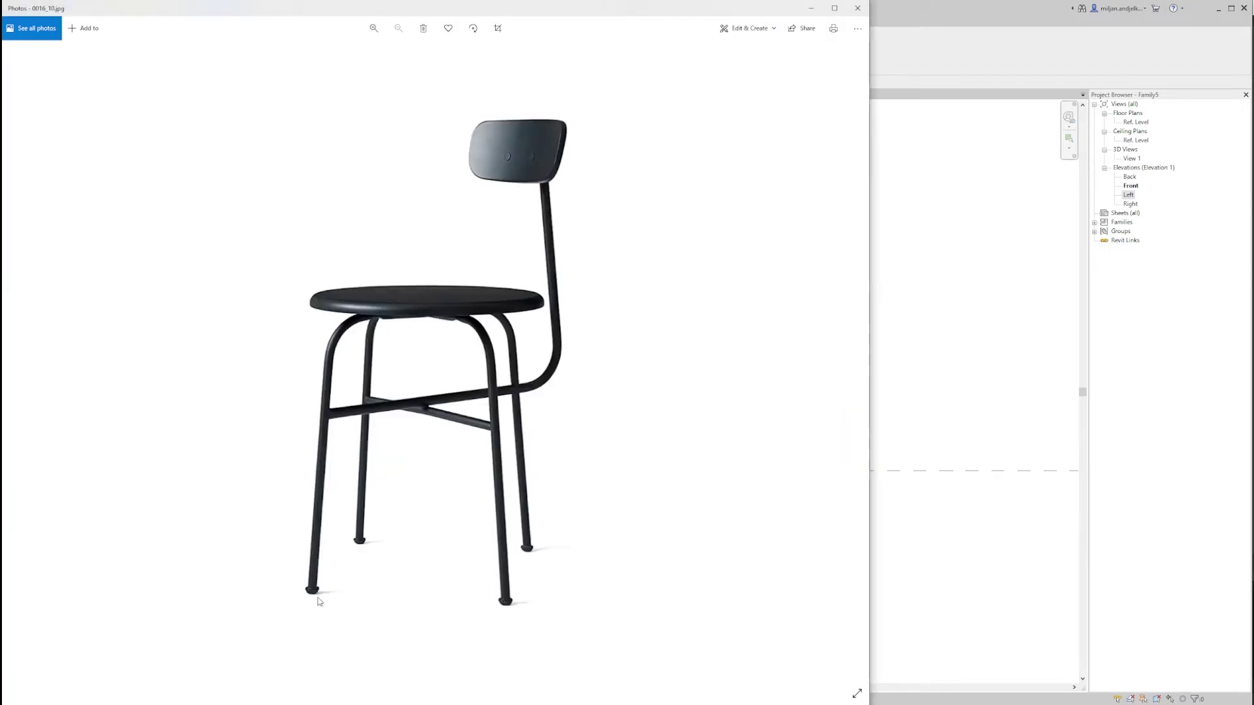
Return to Revit and, in the Ref. Level plan, create a copy of the leg sweep rotated 90° about its center.
{"action": "key", "text": "alt+Tab"}
{"action": "scroll", "coordinate": [568, 434], "scroll_direction": "down", "scroll_amount": 4}
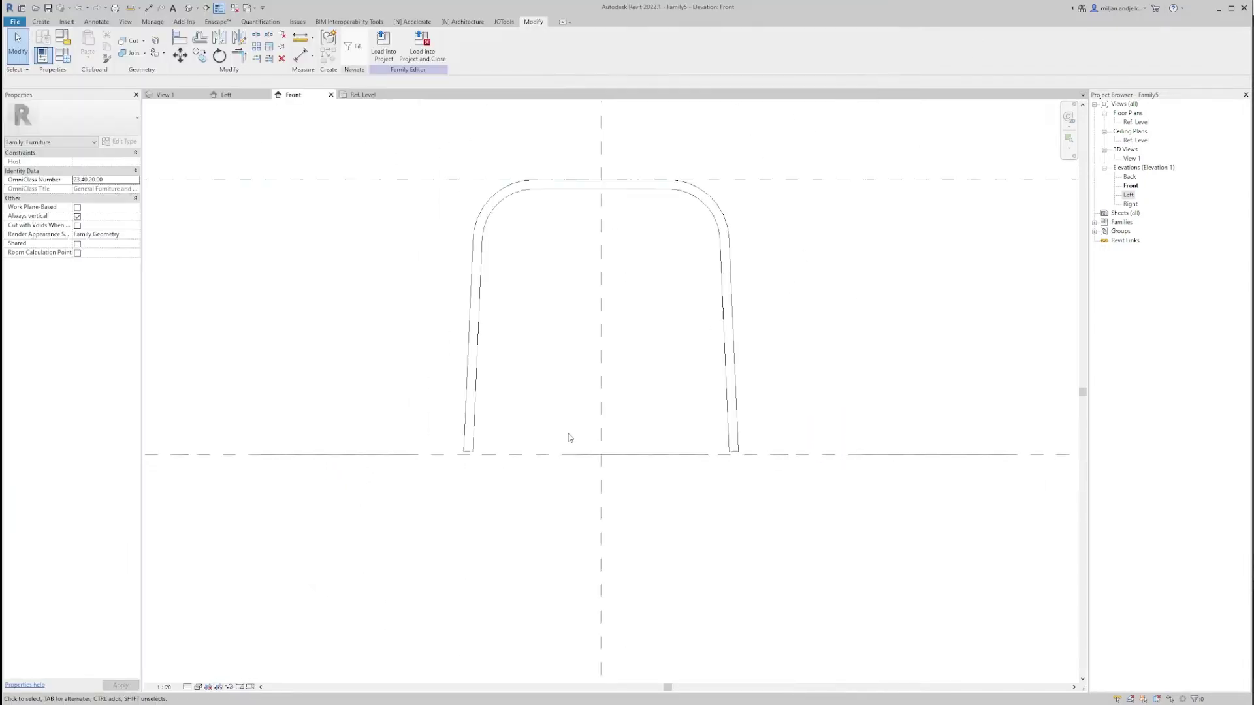
{"action": "left_click", "coordinate": [364, 96]}
{"action": "scroll", "coordinate": [521, 382], "scroll_direction": "up", "scroll_amount": 4}
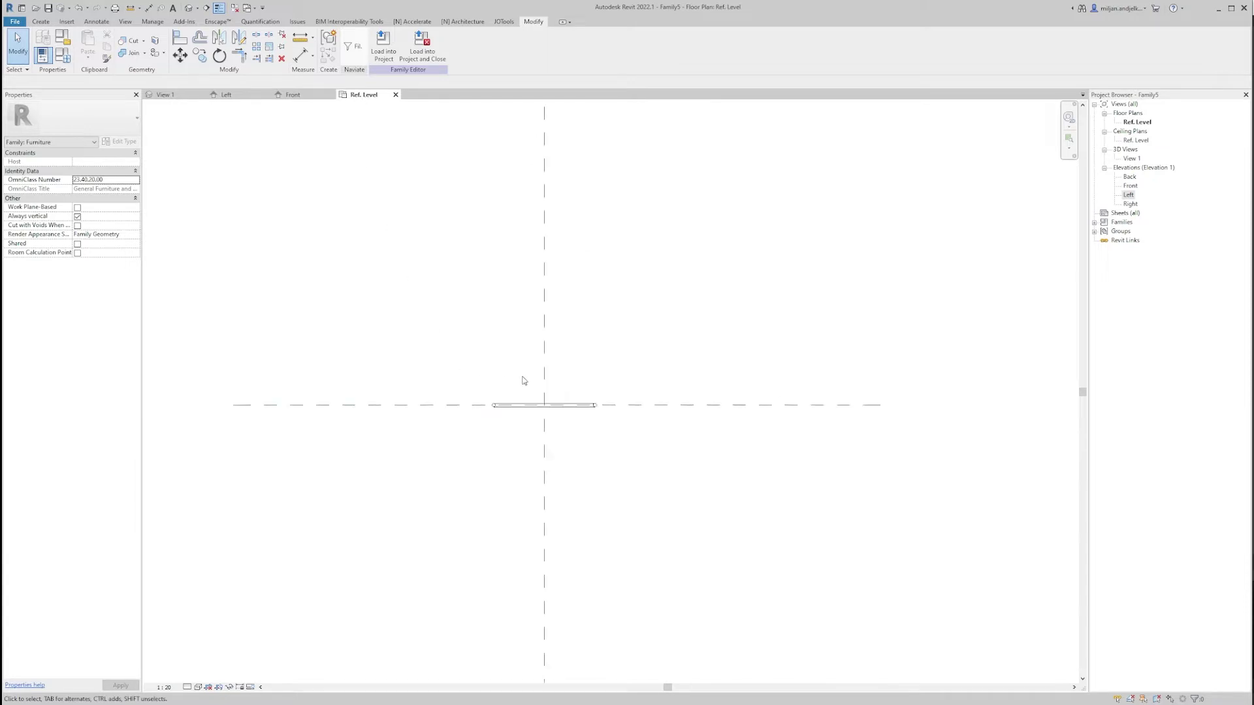
{"action": "left_click", "coordinate": [537, 411]}
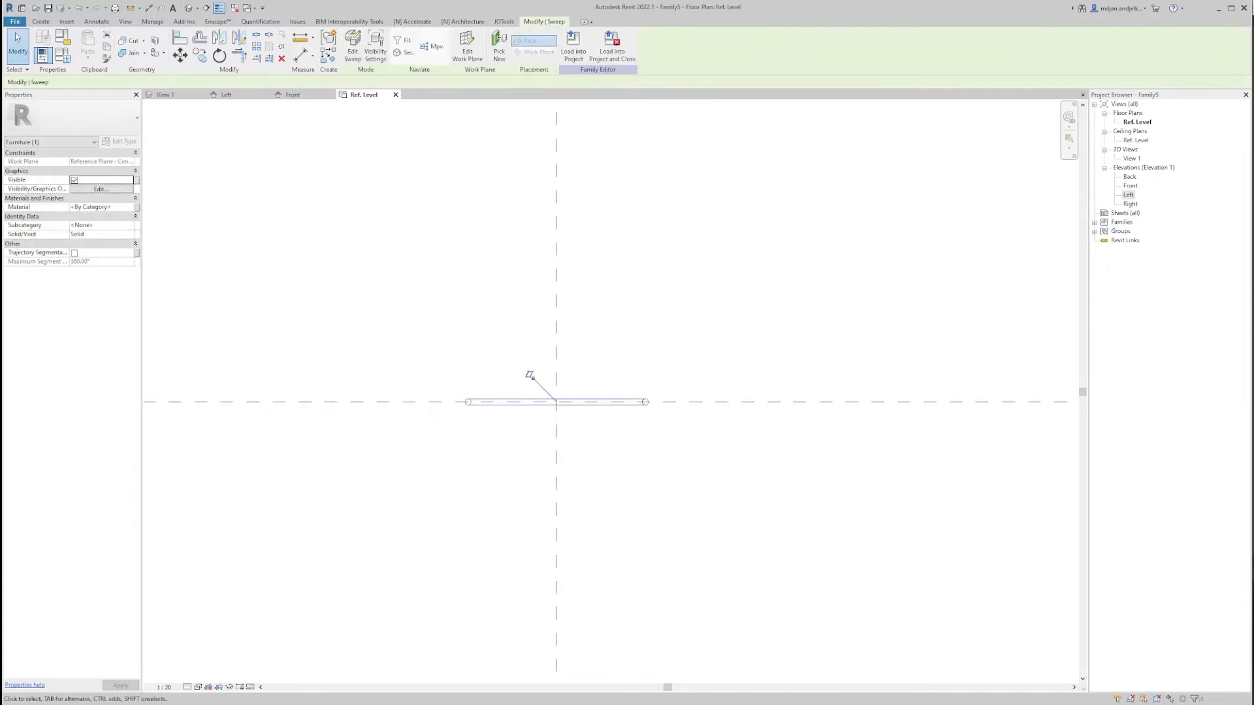
{"action": "key", "text": "alt+Tab"}
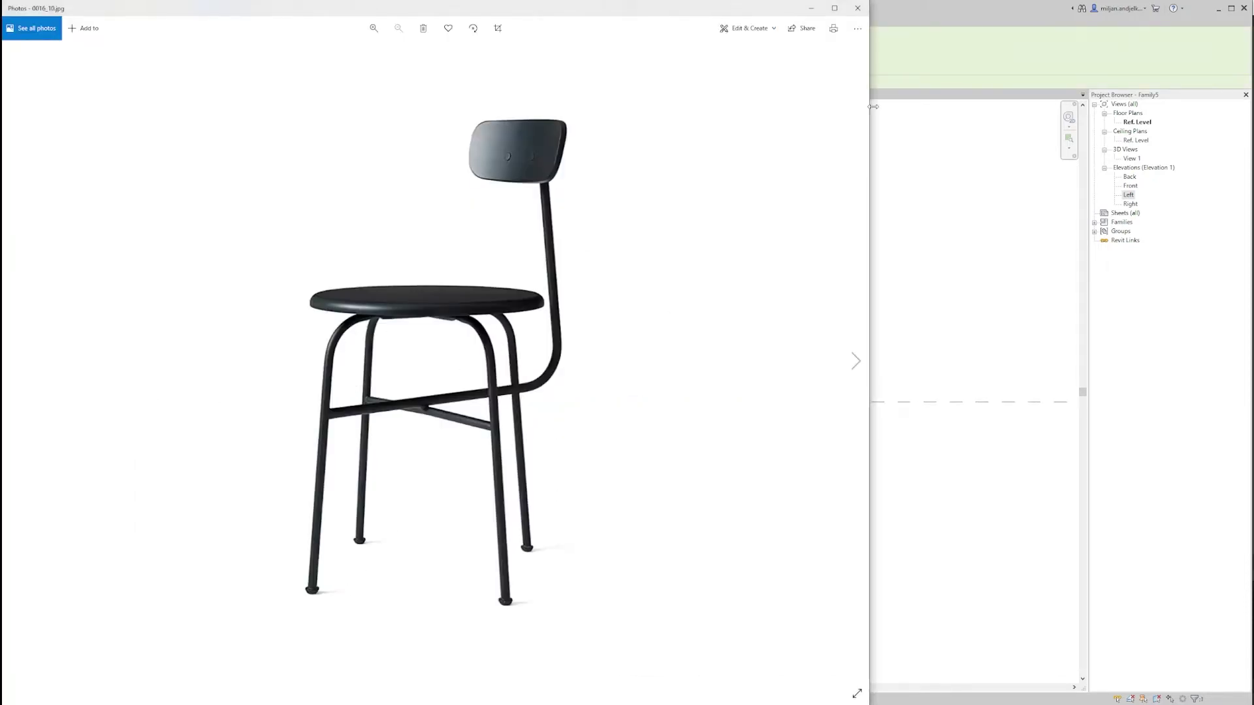
{"action": "key", "text": "alt+Tab"}
{"action": "key", "text": "r"}
{"action": "key", "text": "o"}
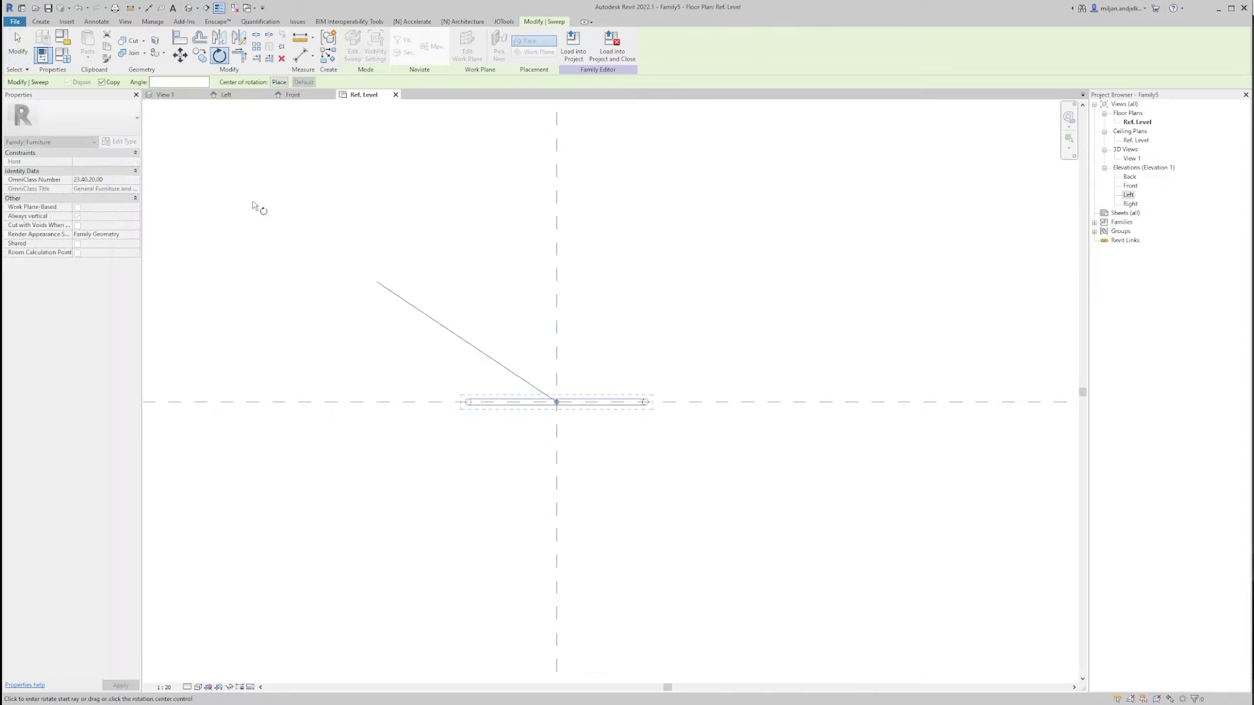
{"action": "left_click", "coordinate": [630, 326]}
{"action": "type", "text": "90"}
{"action": "key", "text": "Return"}
{"action": "key", "text": "Escape"}
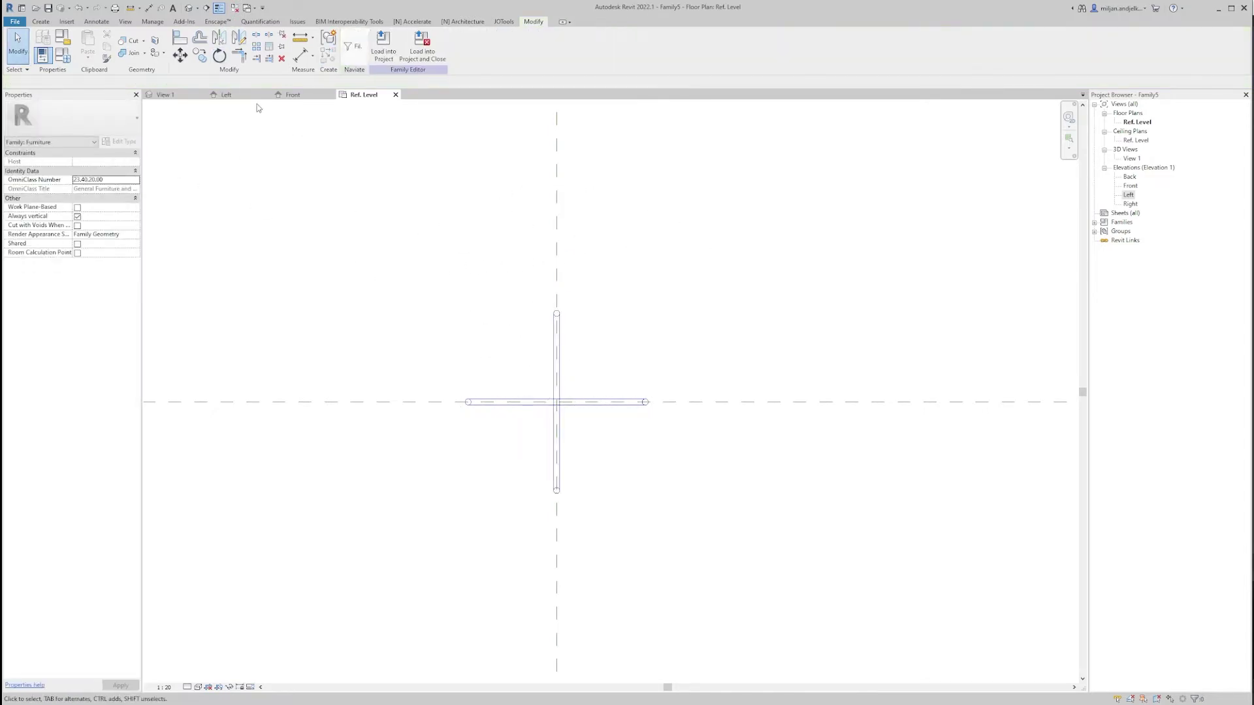
Inspect the crossed leg frames in the 3D view and compare them with the crossbars and backrest tube in the chair photo.
{"action": "left_click", "coordinate": [165, 94]}
{"action": "middle_click_drag", "start_coordinate": [448, 461], "coordinate": [480, 502], "text": "shift"}
{"action": "left_click", "coordinate": [427, 664]}
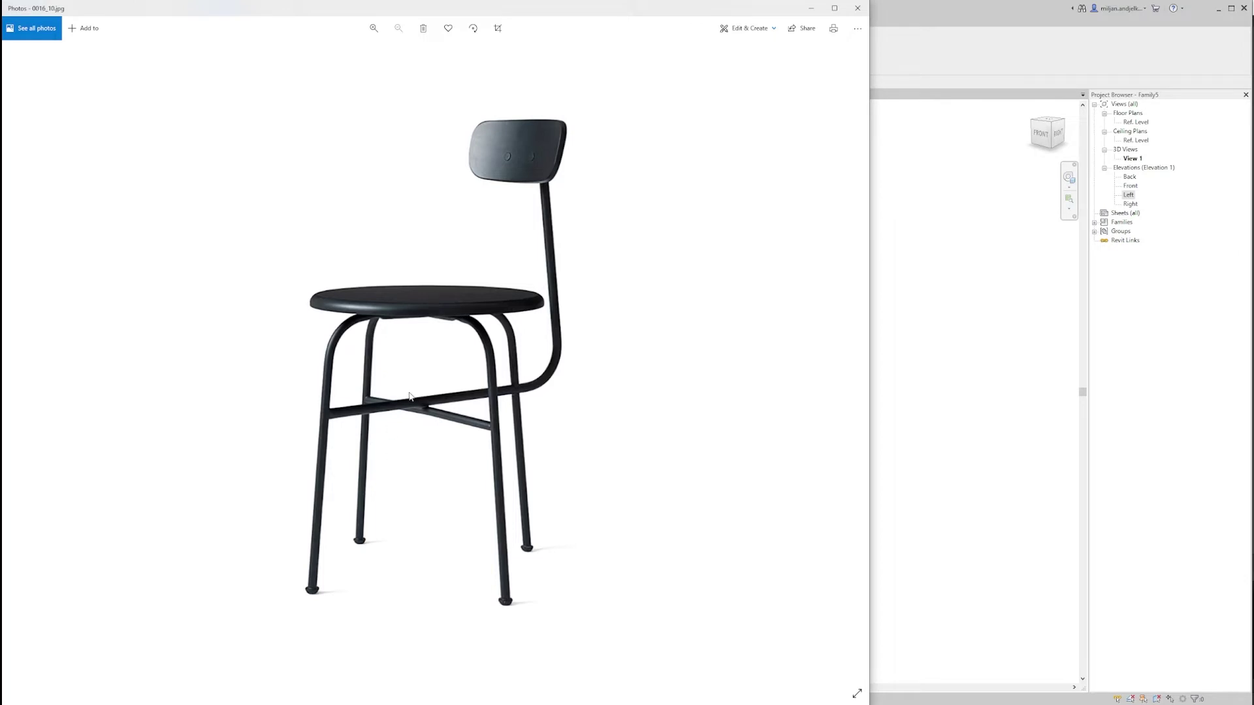
{"action": "left_click", "coordinate": [935, 47]}
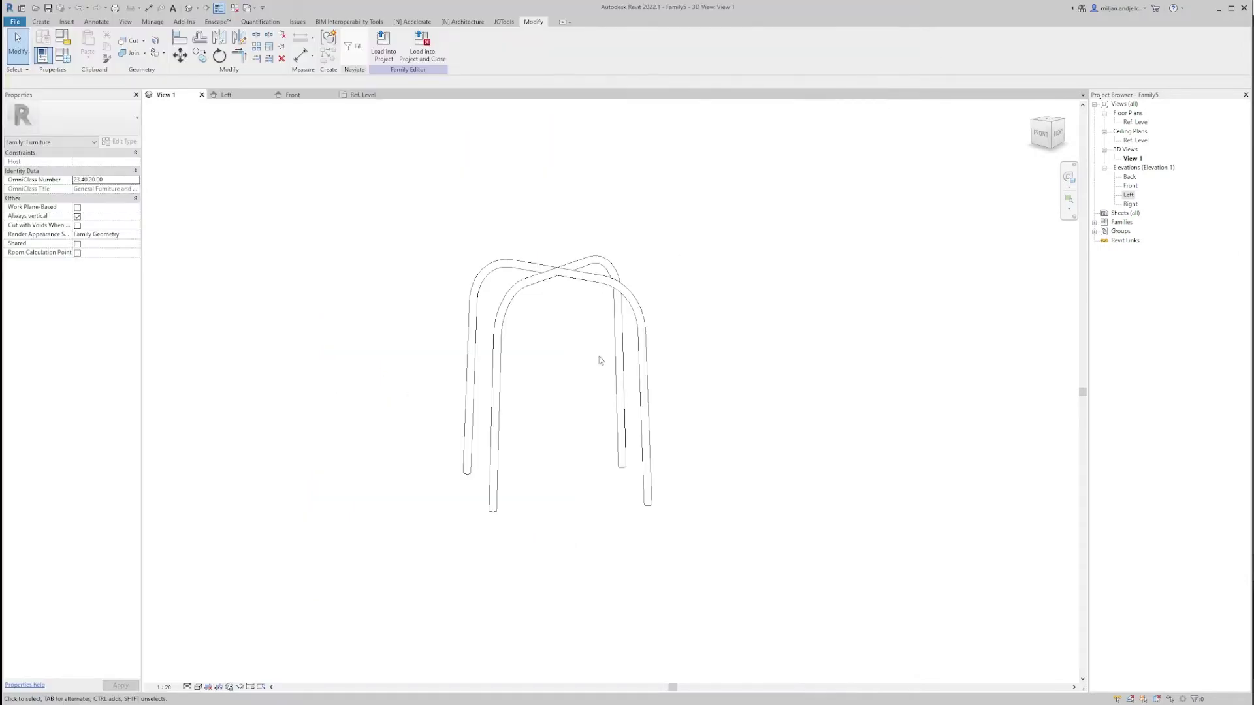
{"action": "key", "text": "alt+Tab"}
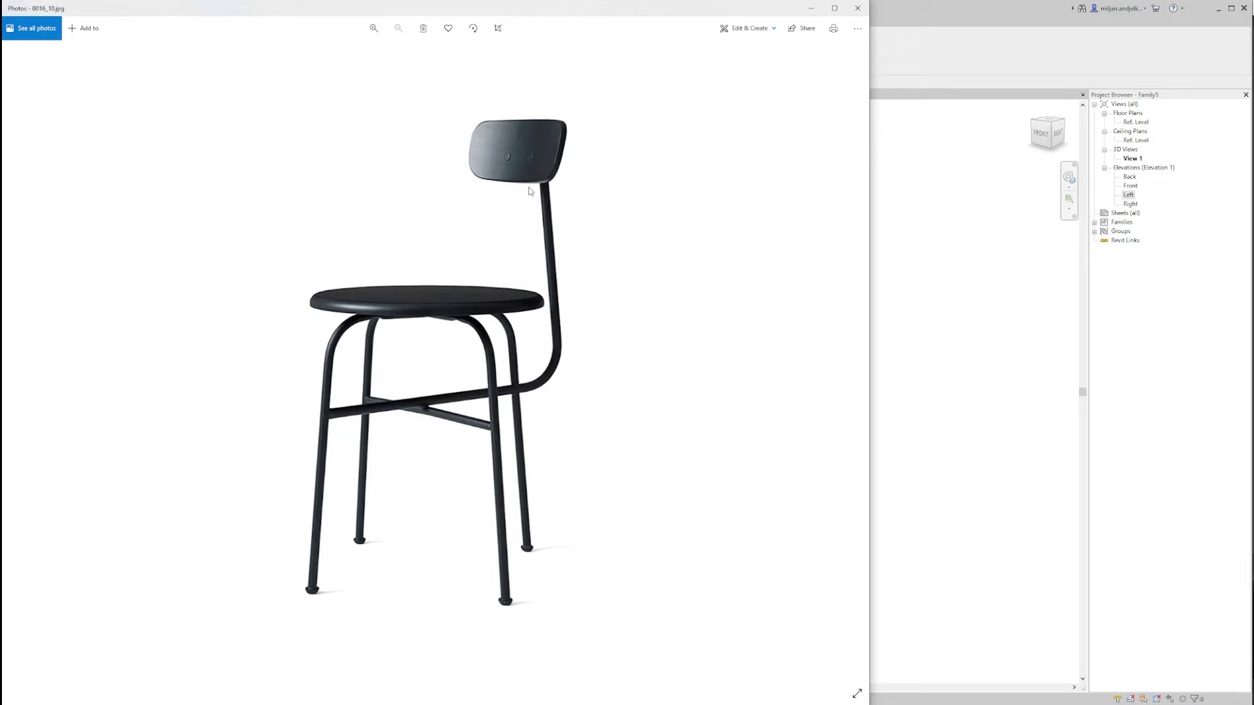
{"action": "left_click", "coordinate": [927, 28]}
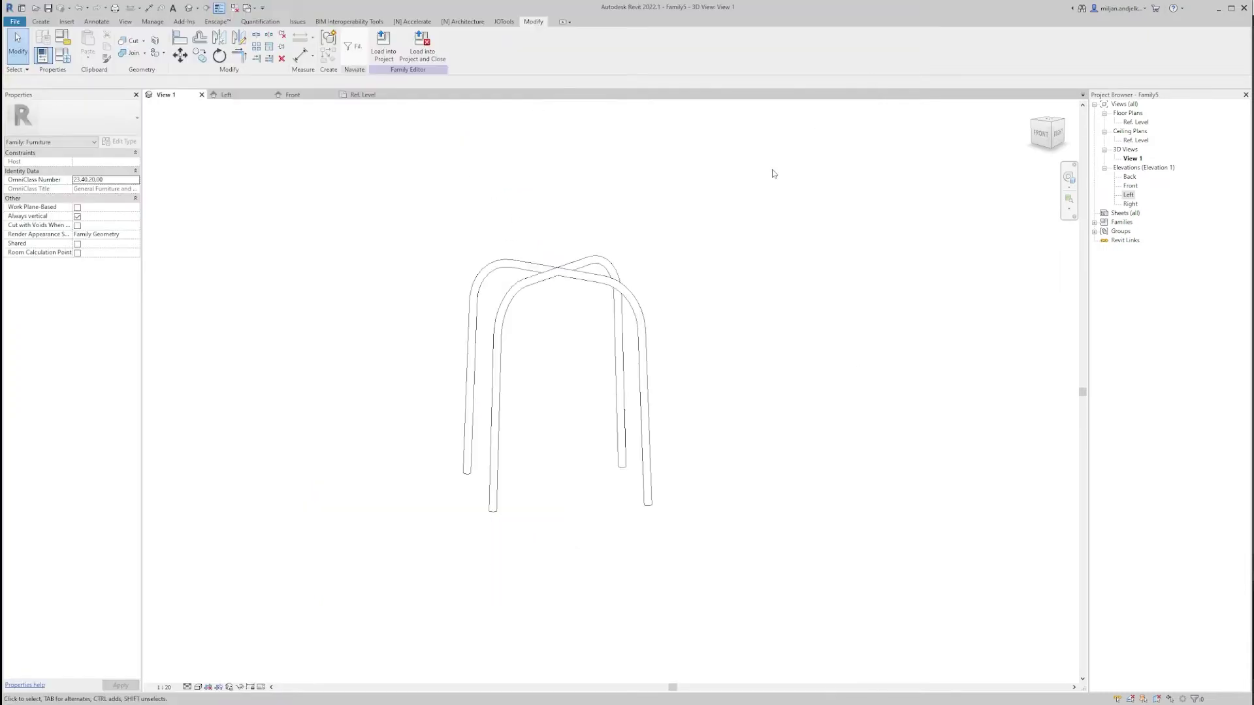
Start a new sweep path in the Front elevation and add a guide line offset 150 mm below the seat plane.
{"action": "double_click", "coordinate": [1130, 187]}
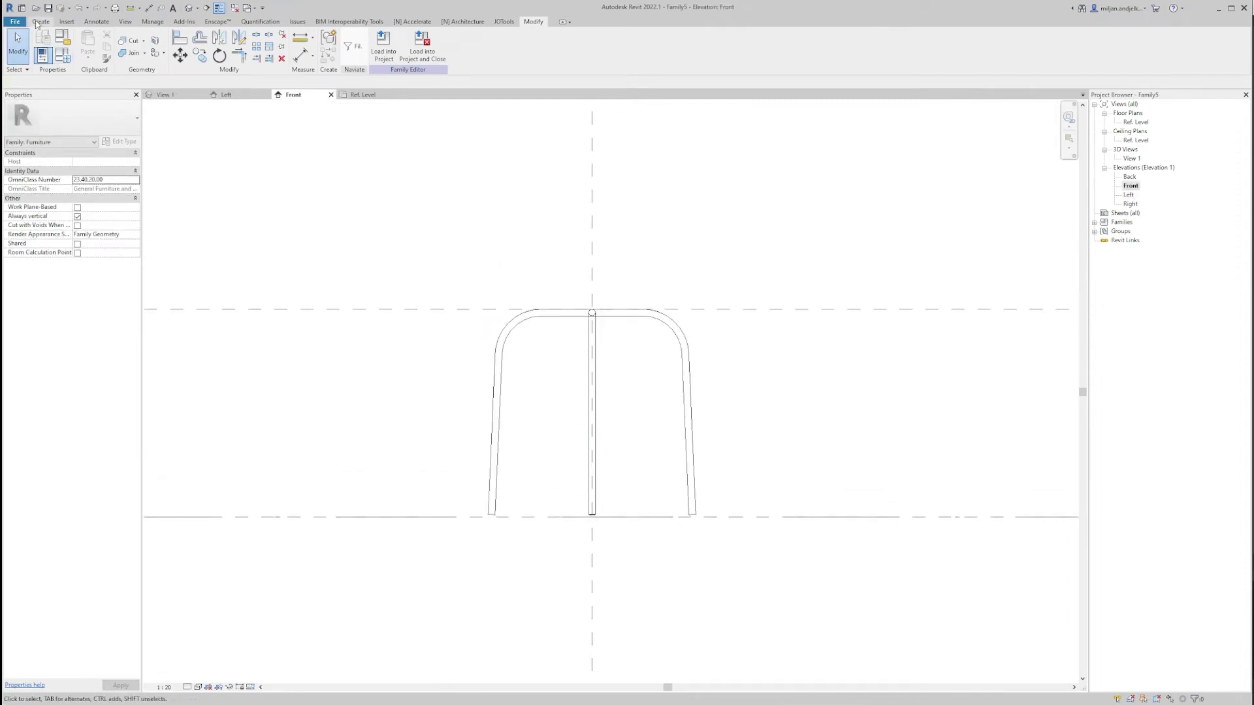
{"action": "left_click", "coordinate": [39, 22]}
{"action": "left_click", "coordinate": [157, 44]}
{"action": "left_click", "coordinate": [439, 46]}
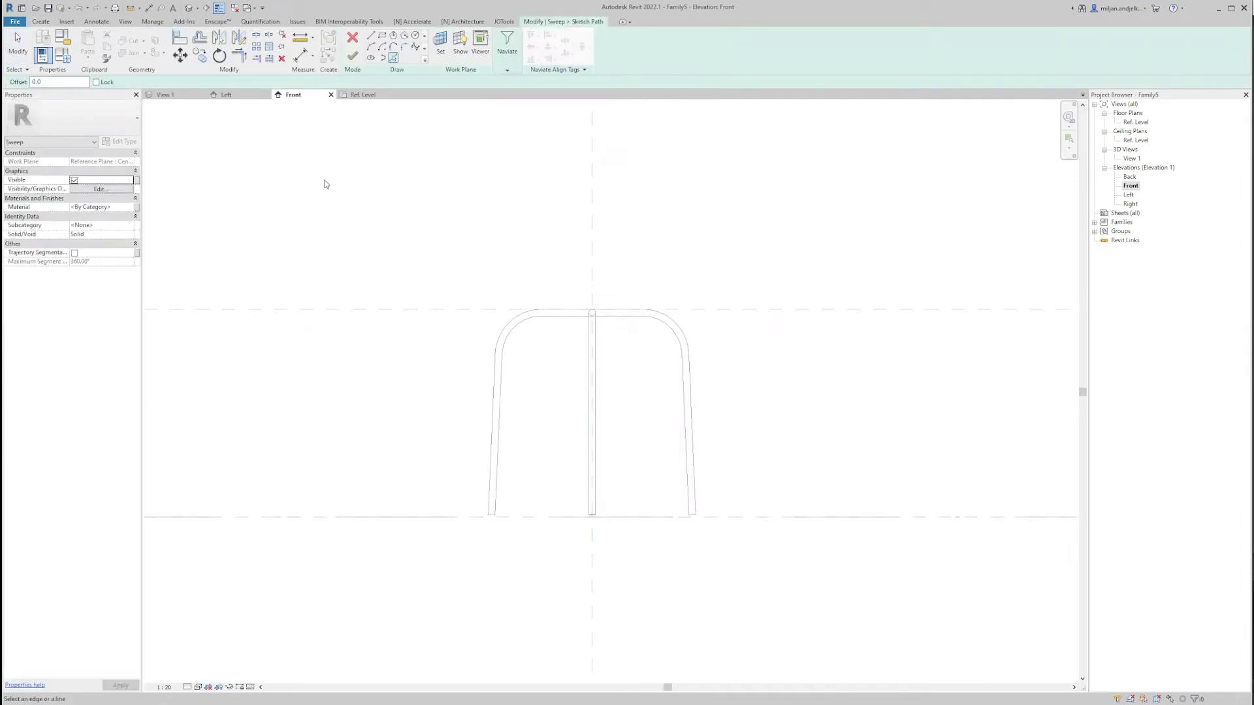
{"action": "left_click", "coordinate": [381, 314]}
{"action": "key", "text": "alt+Tab"}
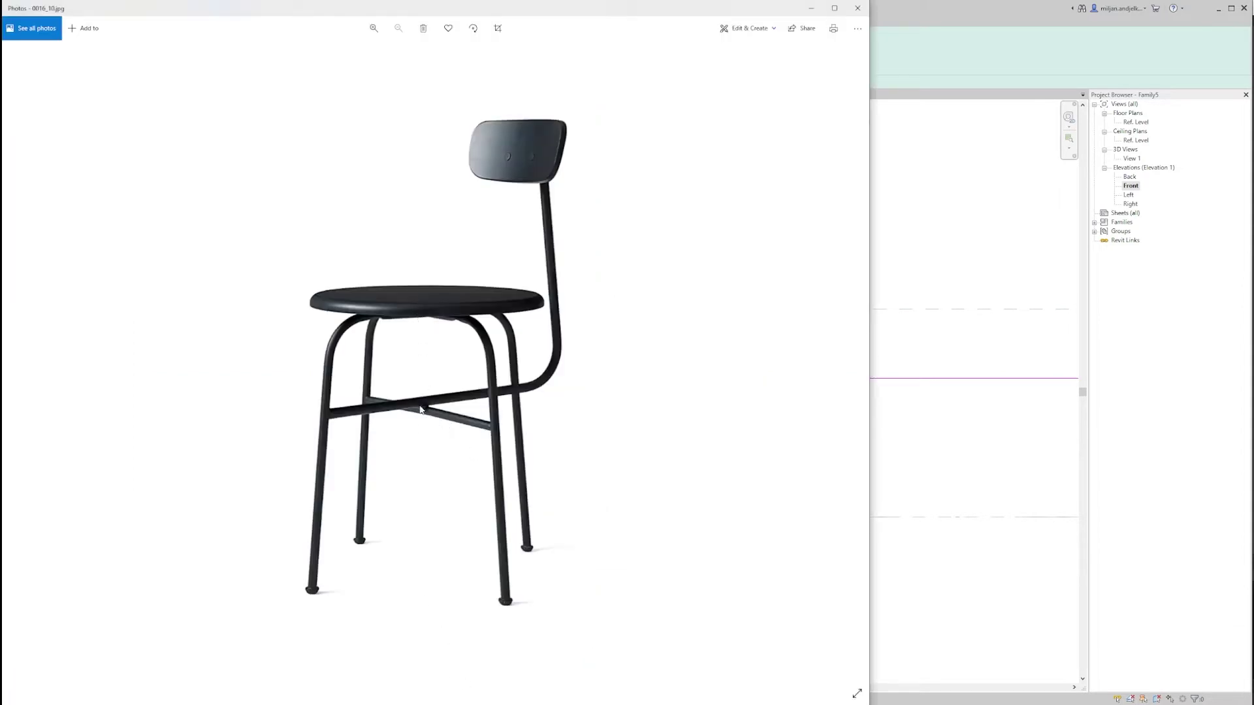
{"action": "key", "text": "alt+Tab"}
{"action": "left_click", "coordinate": [394, 57]}
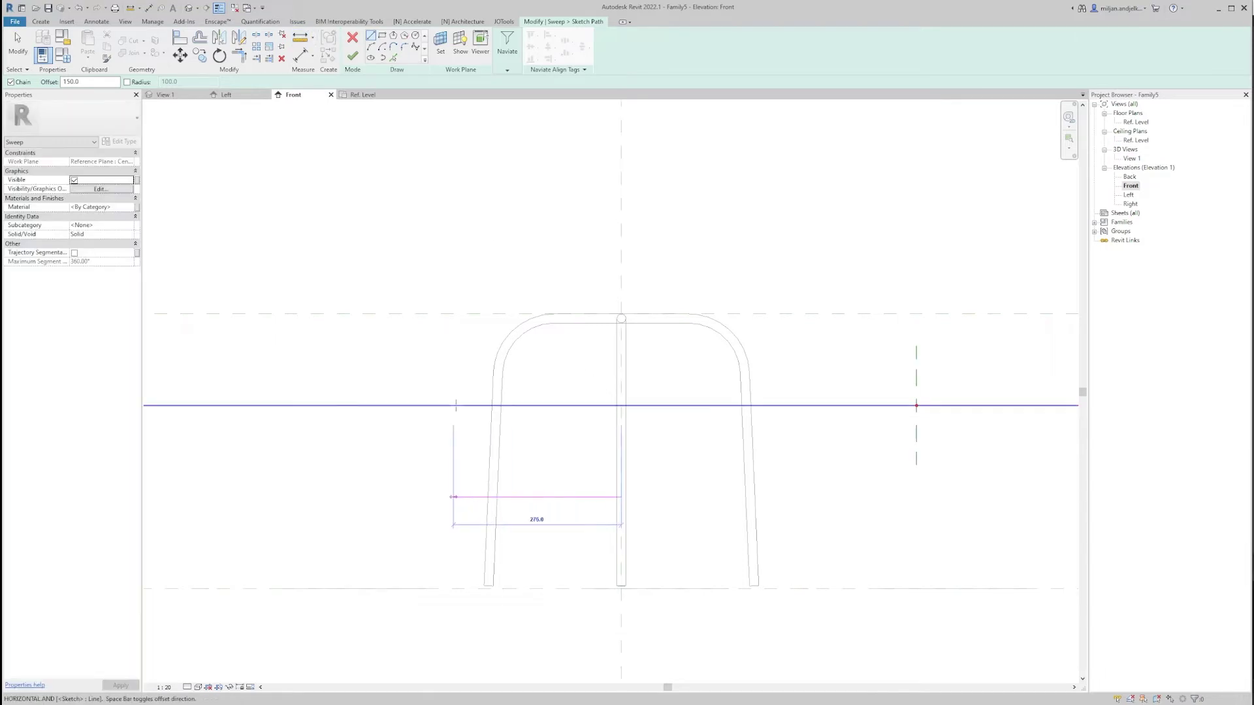
{"action": "left_click", "coordinate": [621, 405]}
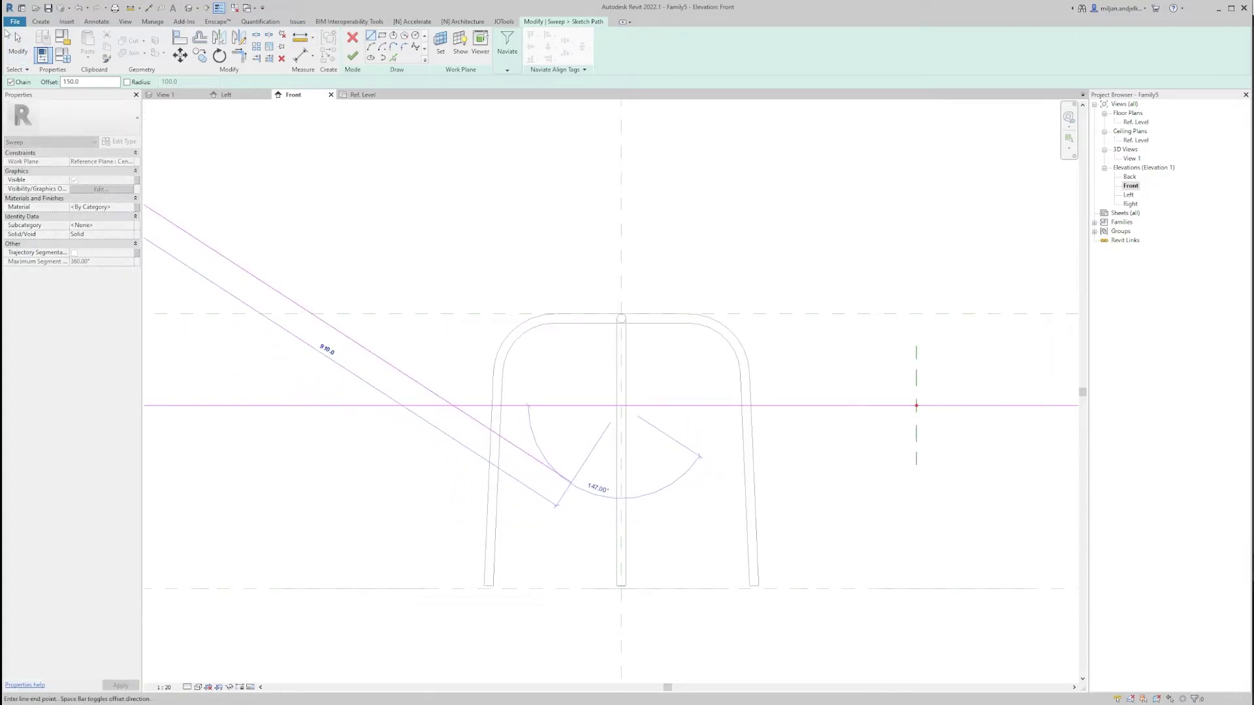
{"action": "left_click", "coordinate": [18, 46]}
Draw a 275 mm horizontal path line outward from the center axis along the guide line and delete the guide.
{"action": "left_click", "coordinate": [370, 35]}
{"action": "left_click", "coordinate": [621, 405]}
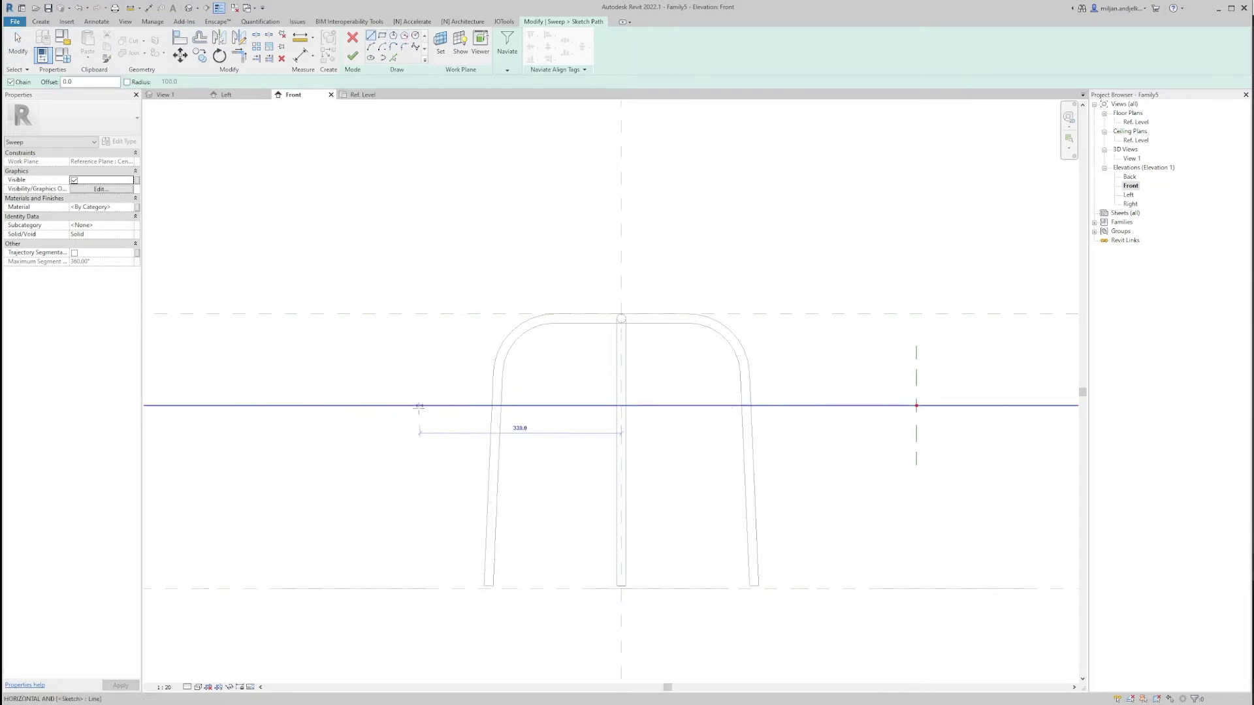
{"action": "type", "text": "275"}
{"action": "key", "text": "Return"}
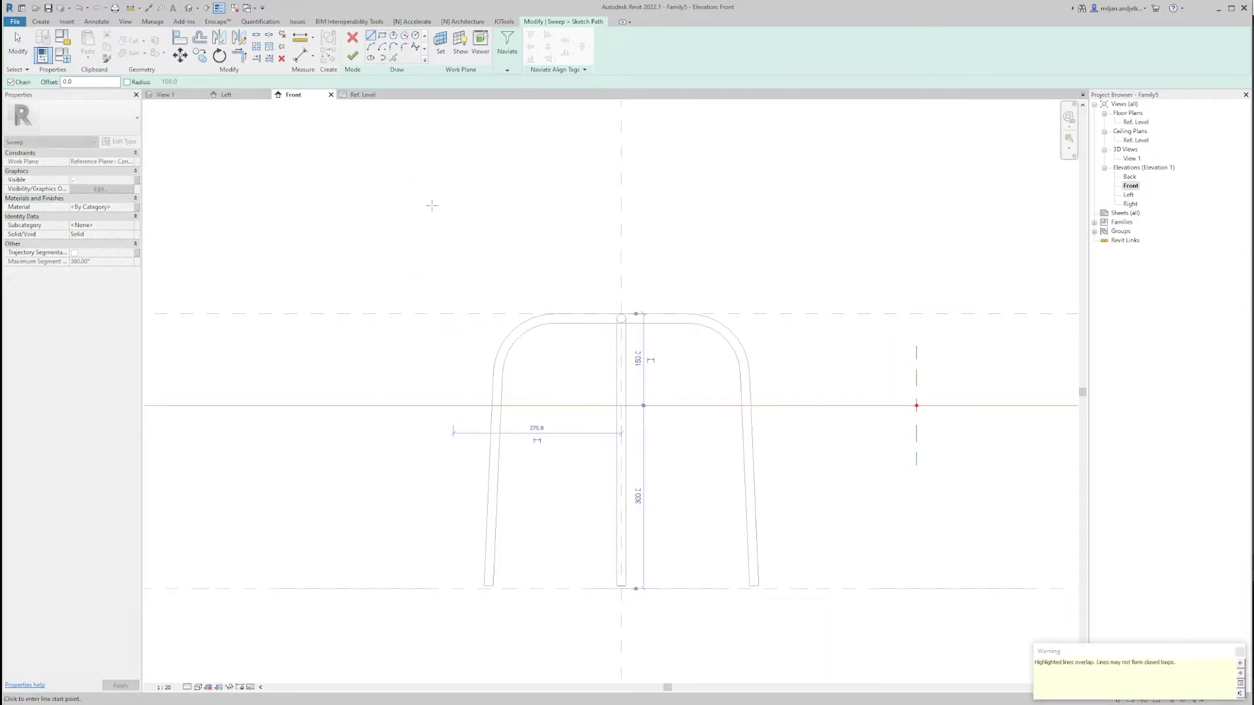
{"action": "key", "text": "Escape"}
{"action": "key", "text": "Escape"}
{"action": "key", "text": "Delete"}
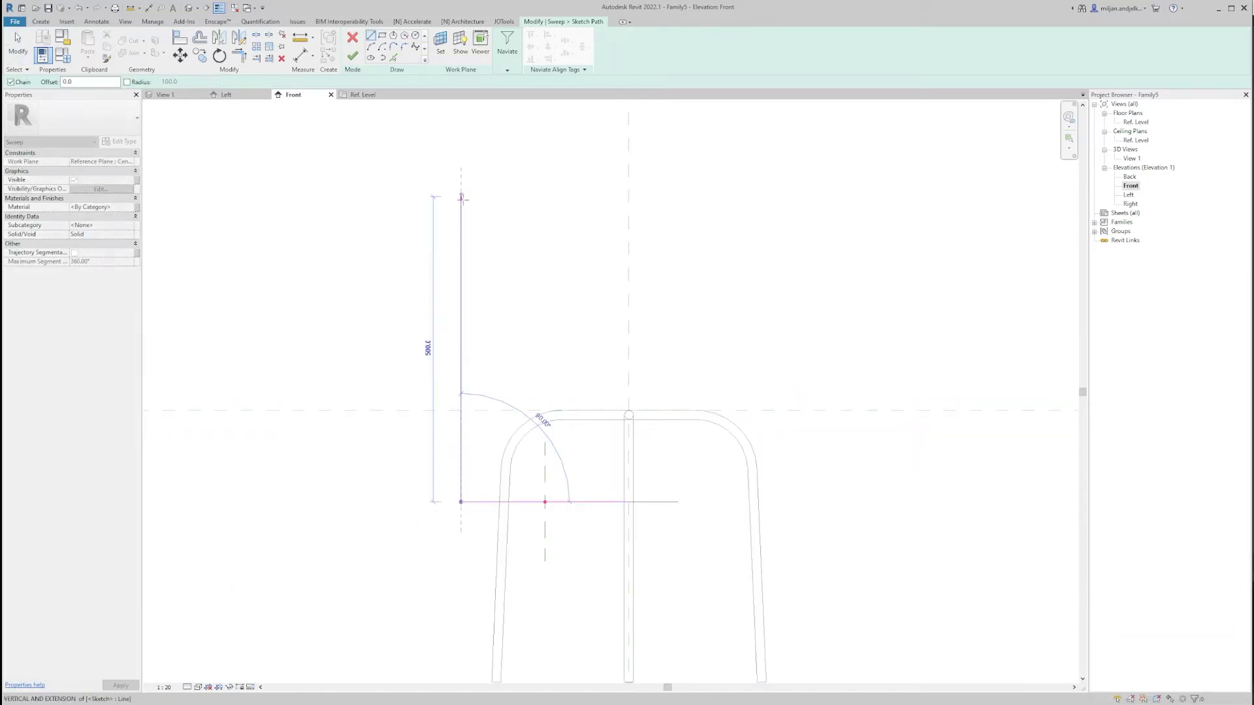
Draw a 500 mm vertical line upward from the outer end of the horizontal path line.
{"action": "left_click", "coordinate": [461, 196]}
{"action": "key", "text": "Escape"}
{"action": "key", "text": "Escape"}
Create a copy of the vertical line rotated 2.5° toward the seat about its lower end.
{"action": "left_click", "coordinate": [461, 369]}
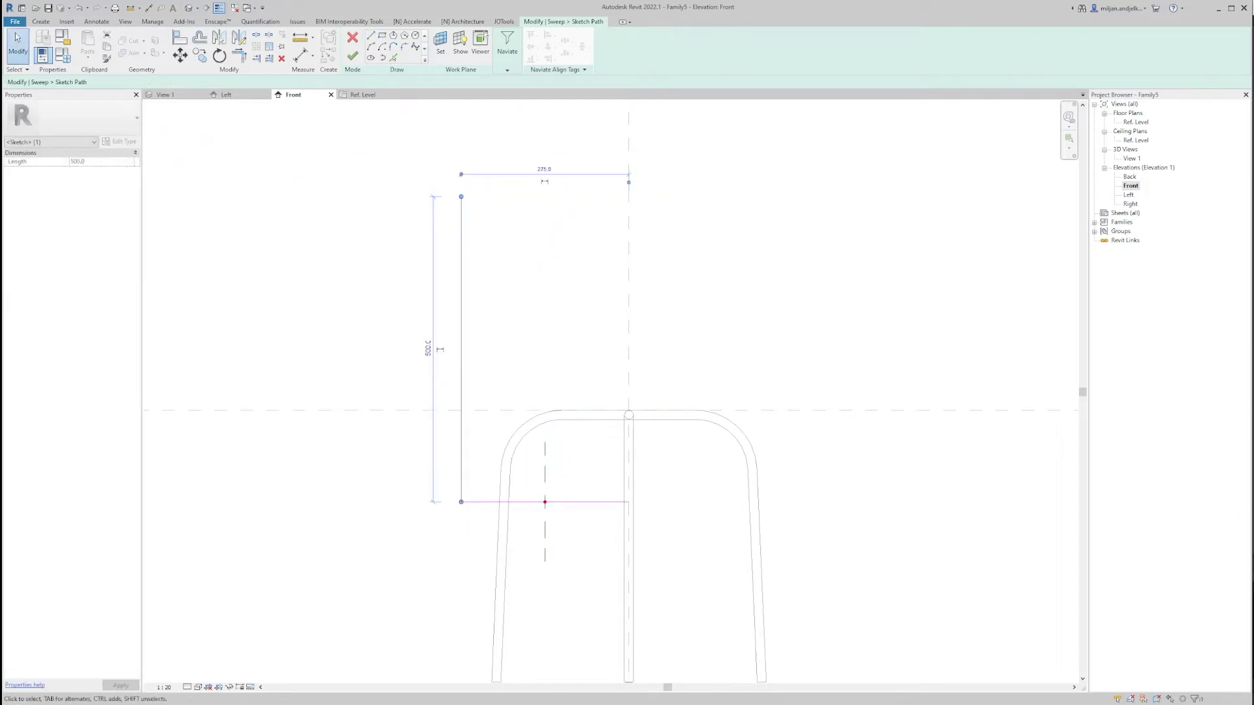
{"action": "key", "text": "r"}
{"action": "key", "text": "o"}
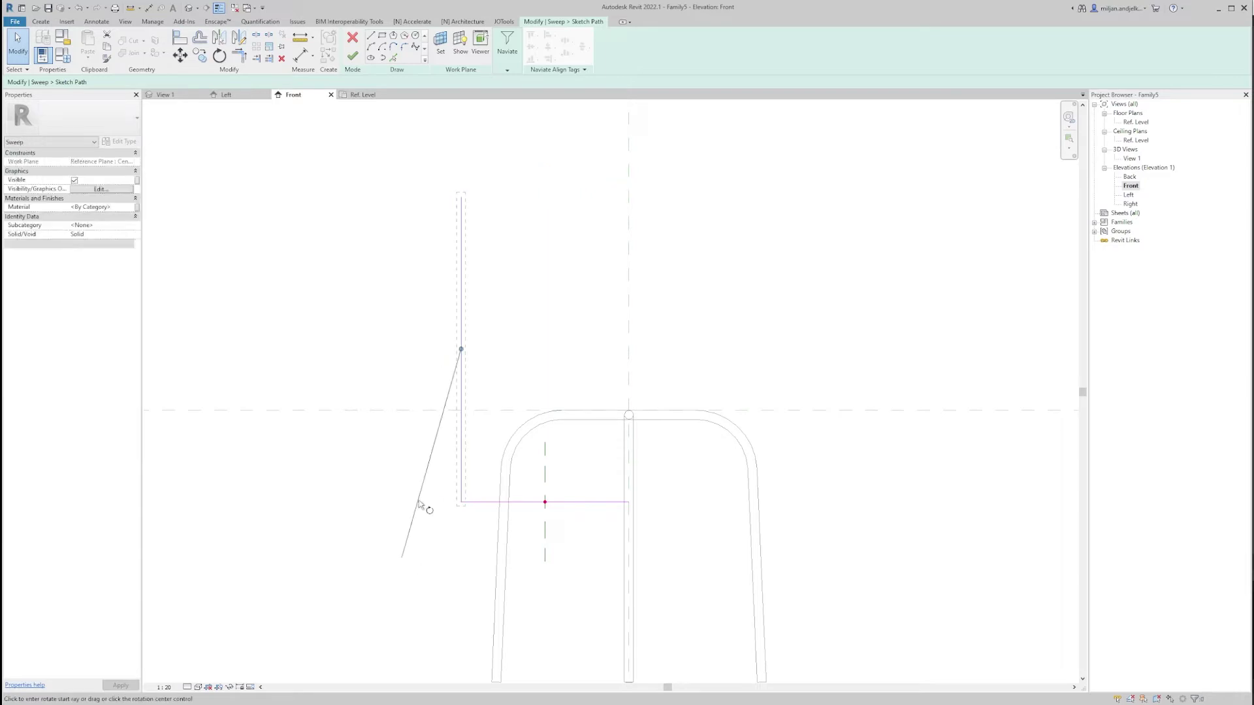
{"action": "key", "text": "space"}
{"action": "left_click", "coordinate": [461, 502]}
{"action": "left_click", "coordinate": [411, 367]}
{"action": "type", "text": "2.5"}
{"action": "key", "text": "Return"}
{"action": "left_click", "coordinate": [385, 592]}
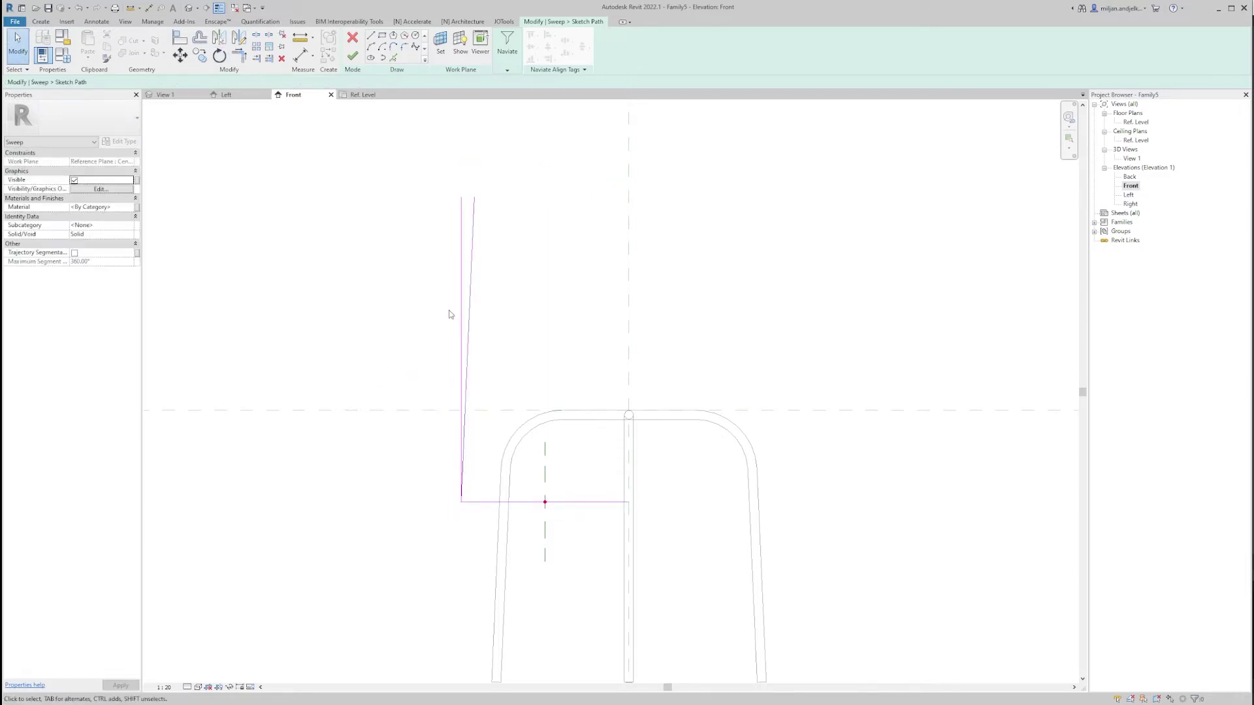
Remove the original vertical line and, following the side-view photo, fillet the path's lower corner with a 100 mm radius.
{"action": "key", "text": "alt+Tab"}
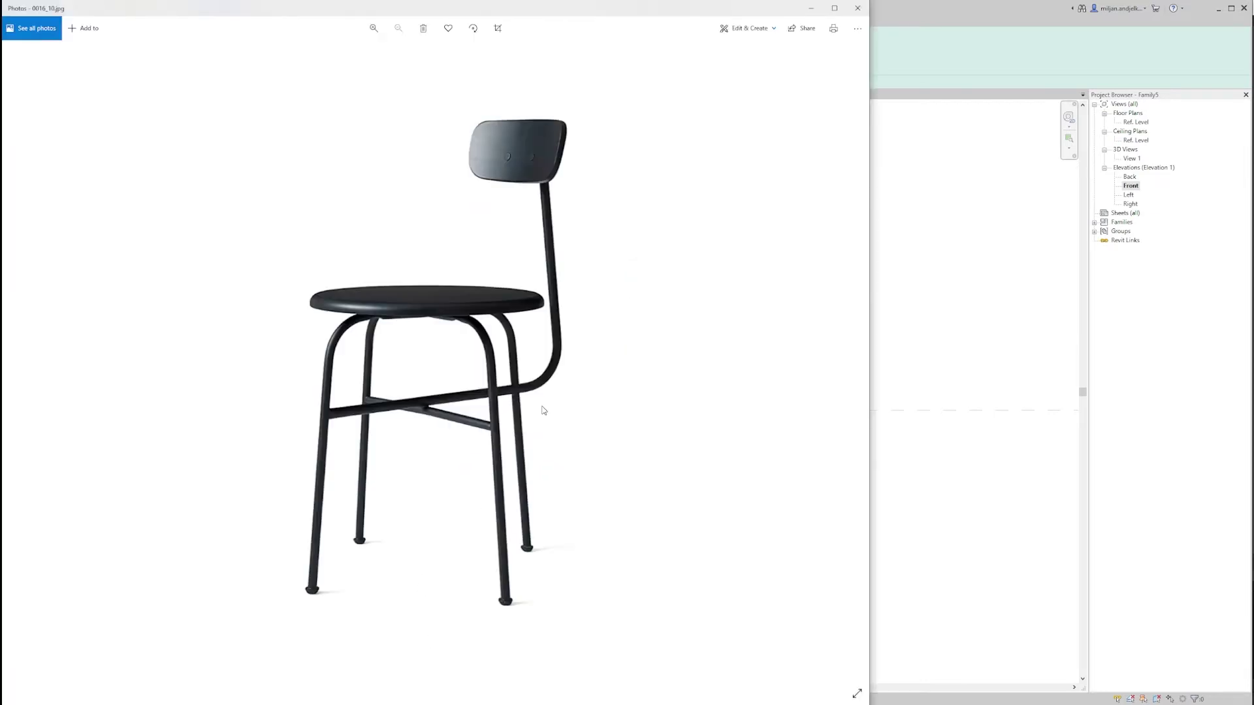
{"action": "key", "text": "Right"}
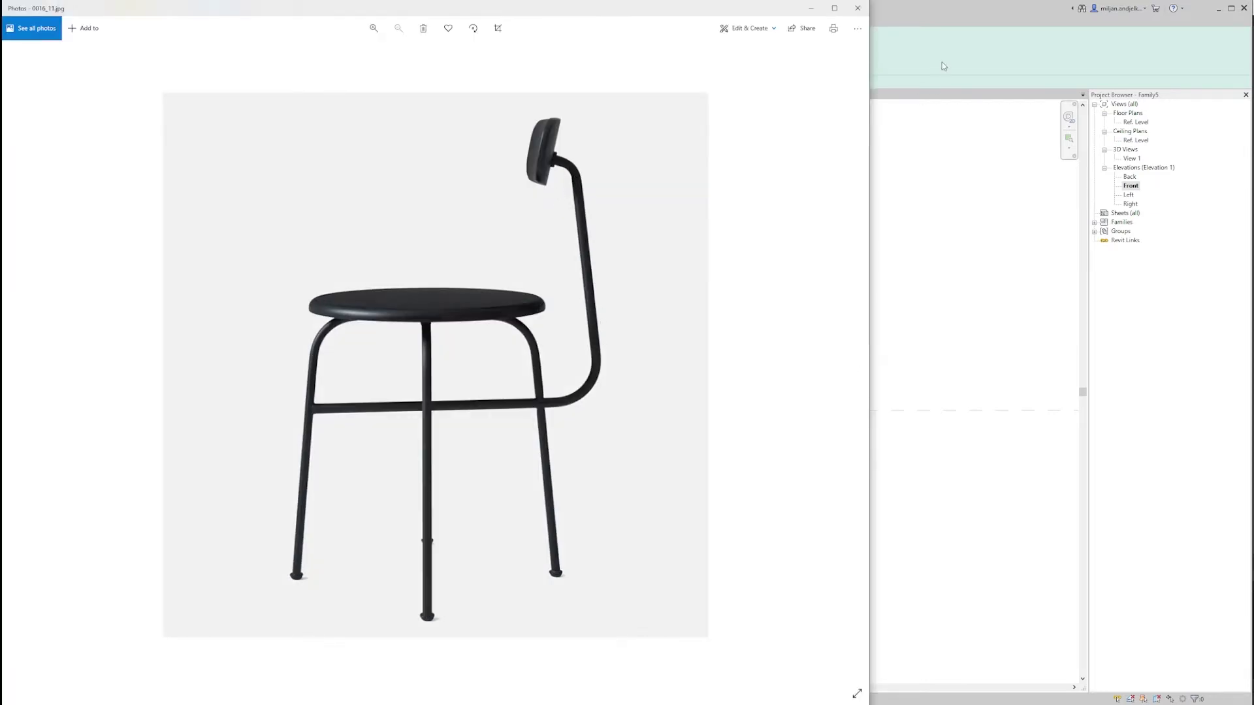
{"action": "key", "text": "alt+Tab"}
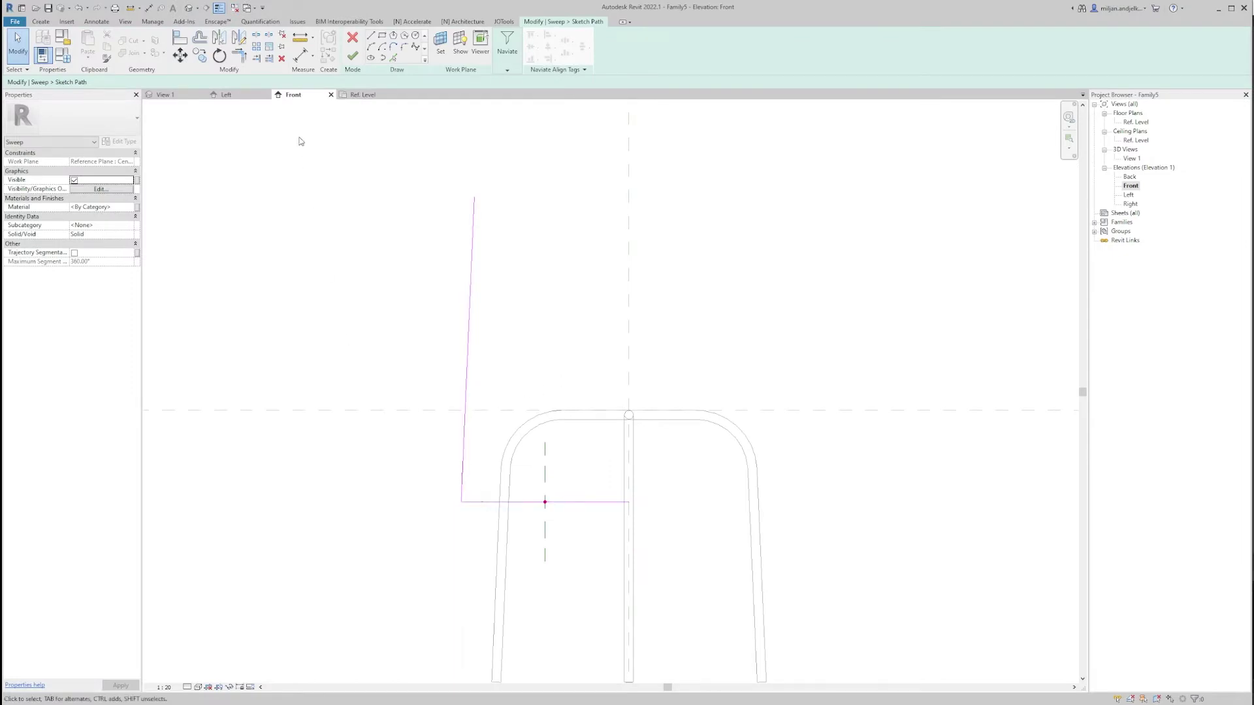
{"action": "left_click", "coordinate": [404, 46]}
{"action": "left_click", "coordinate": [57, 82]}
{"action": "left_click", "coordinate": [466, 406]}
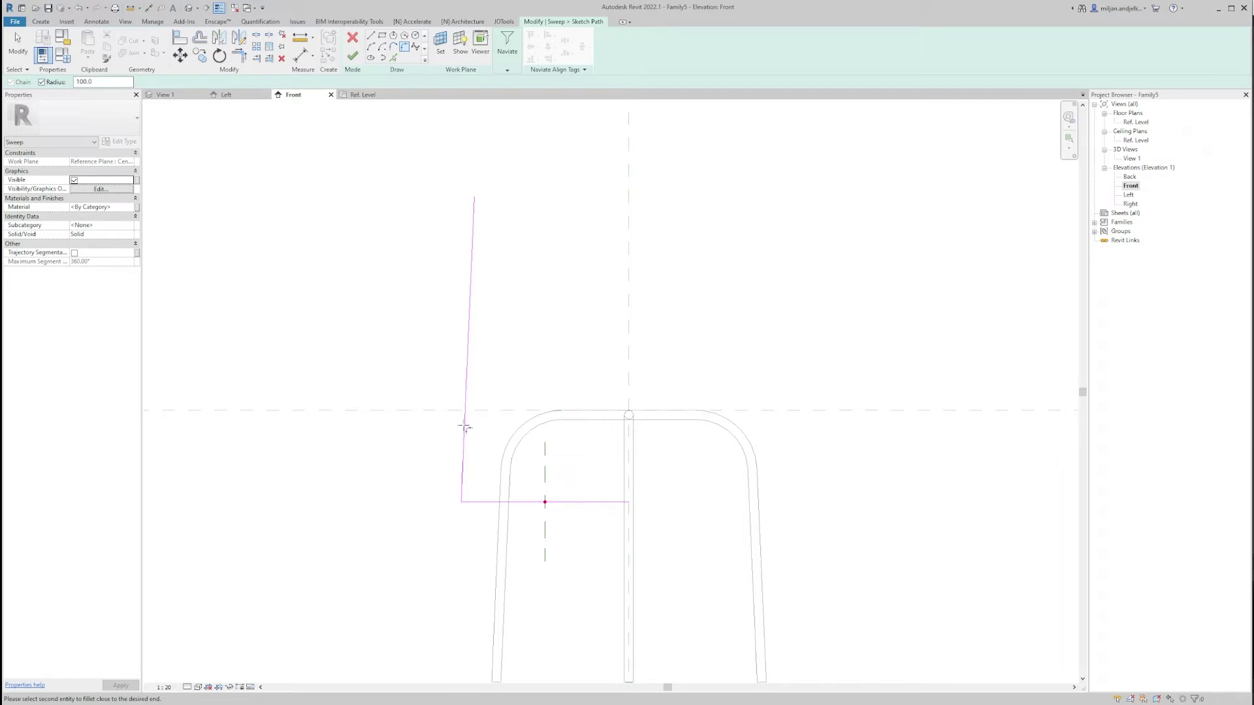
{"action": "left_click", "coordinate": [530, 502]}
{"action": "key", "text": "Escape"}
Draw a line about 38 mm long at 15° from the tilted line's upper end toward the seat, and shorten it slightly.
{"action": "middle_click_drag", "start_coordinate": [464, 229], "coordinate": [432, 269]}
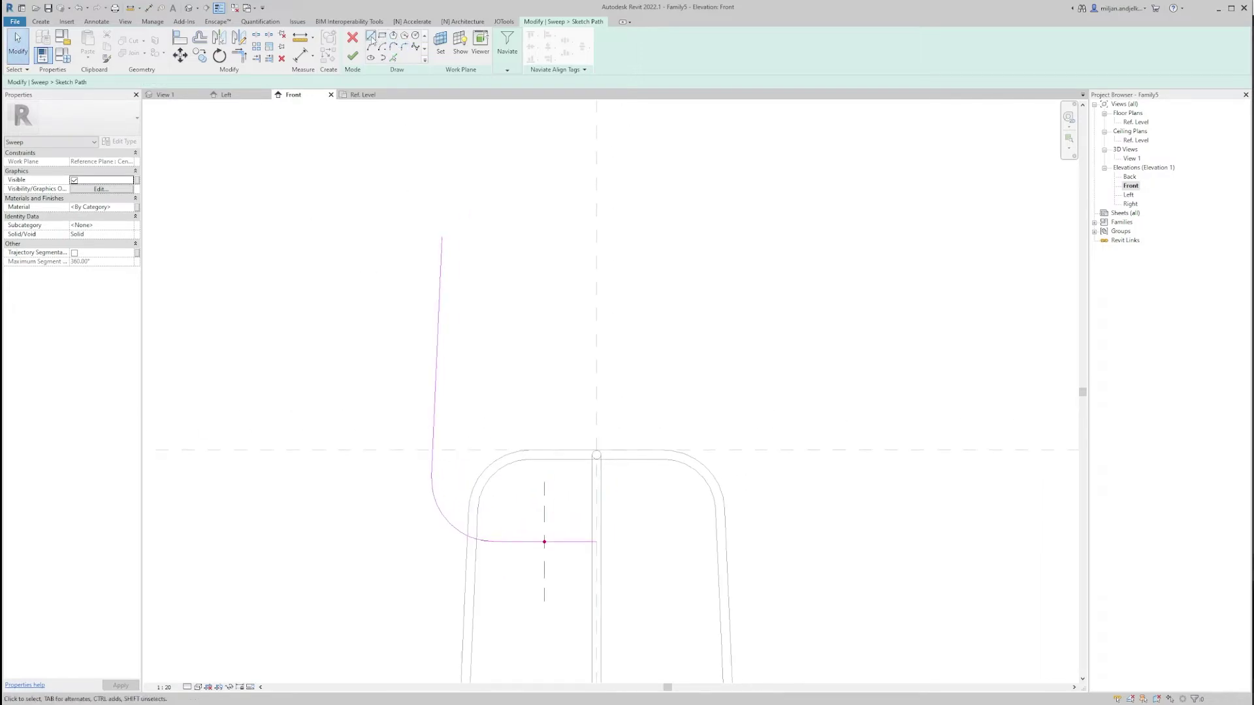
{"action": "key", "text": "alt+Tab"}
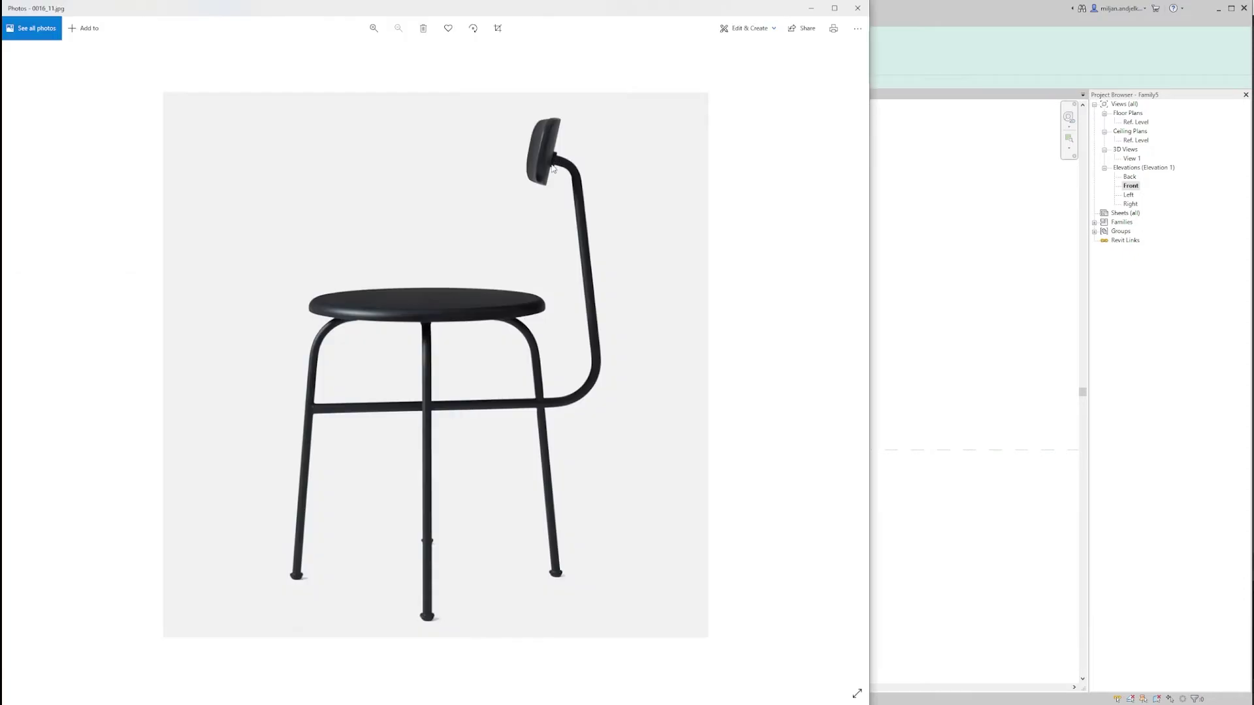
{"action": "key", "text": "alt+Tab"}
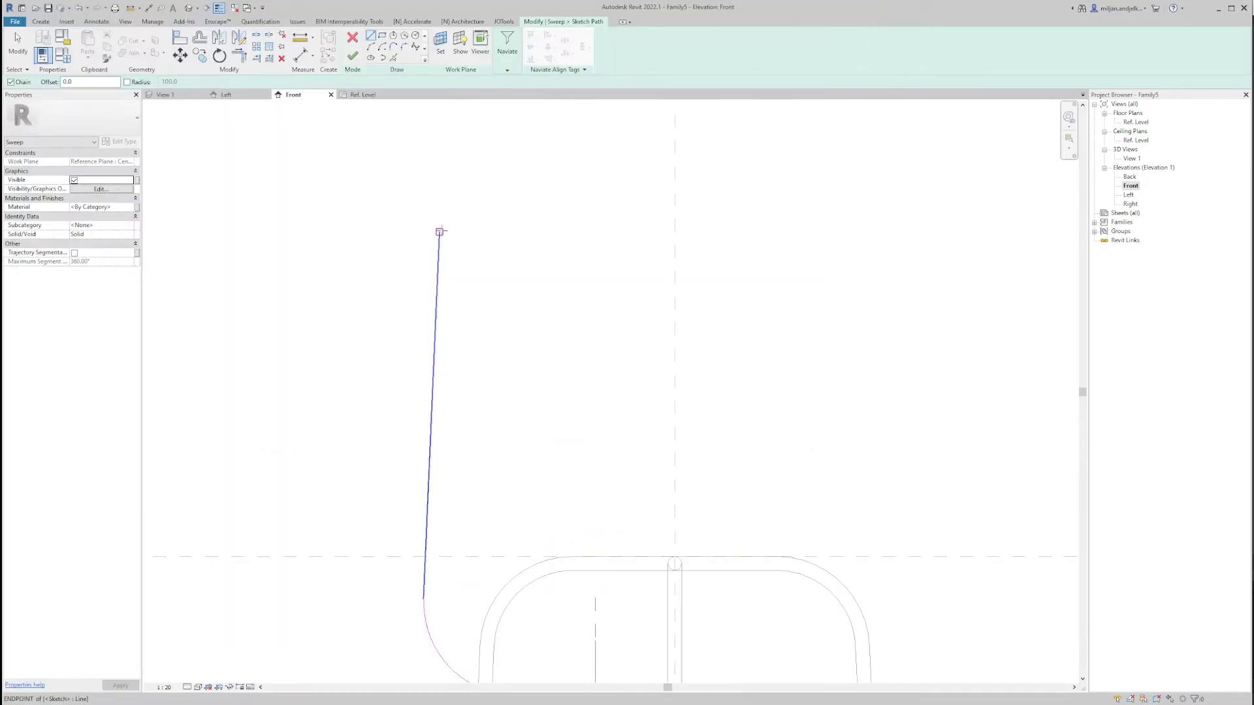
{"action": "left_click", "coordinate": [440, 231]}
{"action": "scroll", "coordinate": [441, 232], "scroll_direction": "up", "scroll_amount": 2}
{"action": "scroll", "coordinate": [464, 225], "scroll_direction": "up", "scroll_amount": 1}
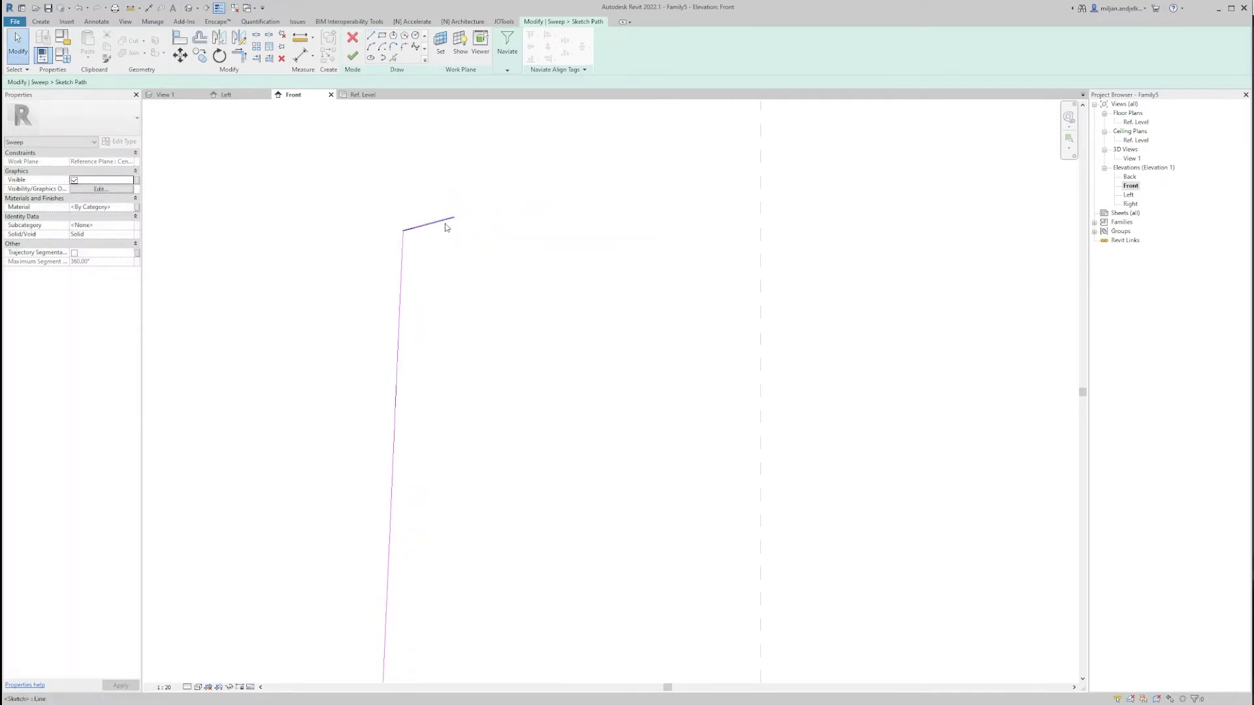
{"action": "left_click", "coordinate": [445, 224]}
{"action": "scroll", "coordinate": [445, 223], "scroll_direction": "up", "scroll_amount": 3}
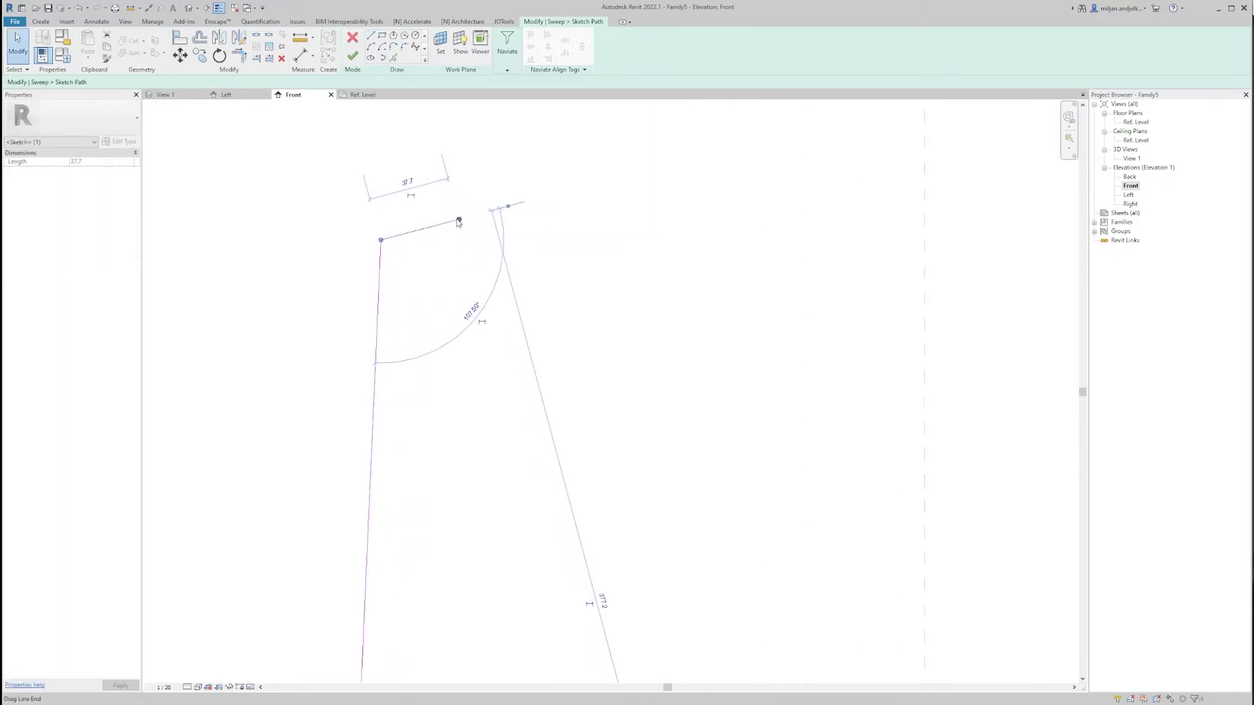
{"action": "left_click_drag", "start_coordinate": [460, 220], "coordinate": [442, 224]}
{"action": "left_click", "coordinate": [440, 272]}
{"action": "scroll", "coordinate": [440, 271], "scroll_direction": "down", "scroll_amount": 2}
Fillet the path's upper corner with a 25 mm radius.
{"action": "left_click", "coordinate": [404, 47]}
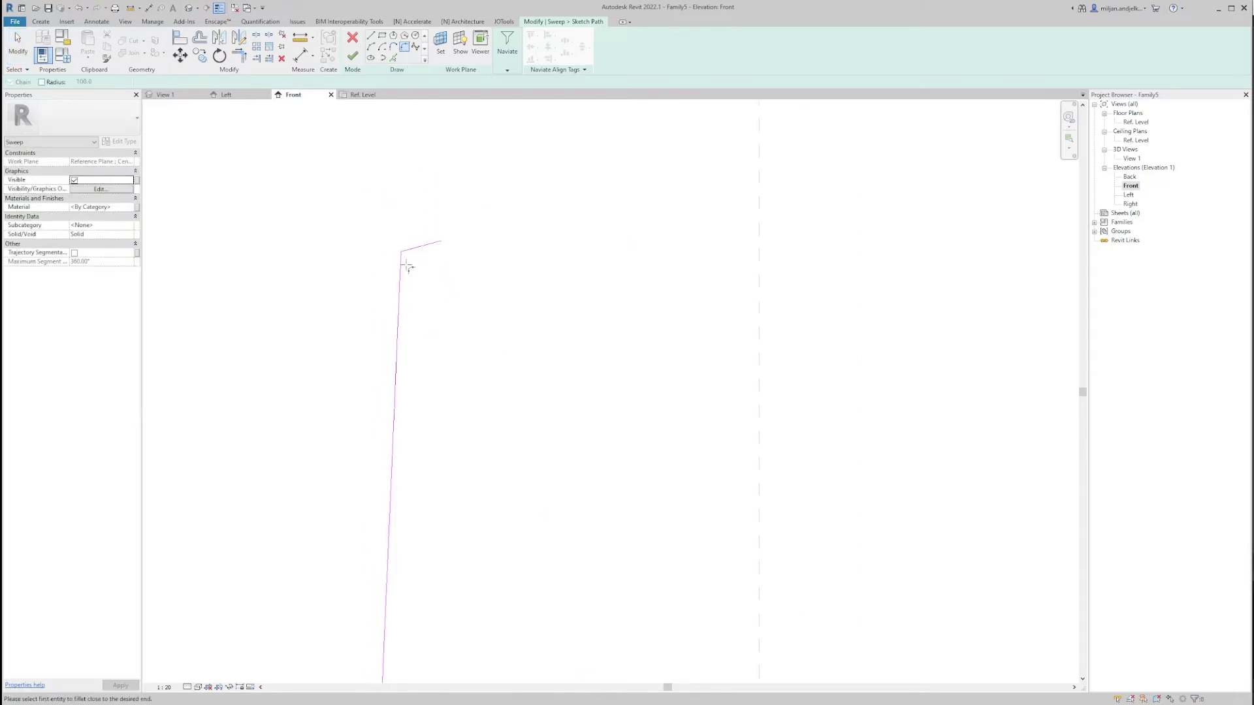
{"action": "left_click", "coordinate": [60, 83]}
{"action": "type", "text": "25"}
{"action": "key", "text": "Return"}
{"action": "left_click", "coordinate": [401, 295]}
{"action": "scroll", "coordinate": [375, 297], "scroll_direction": "down", "scroll_amount": 3}
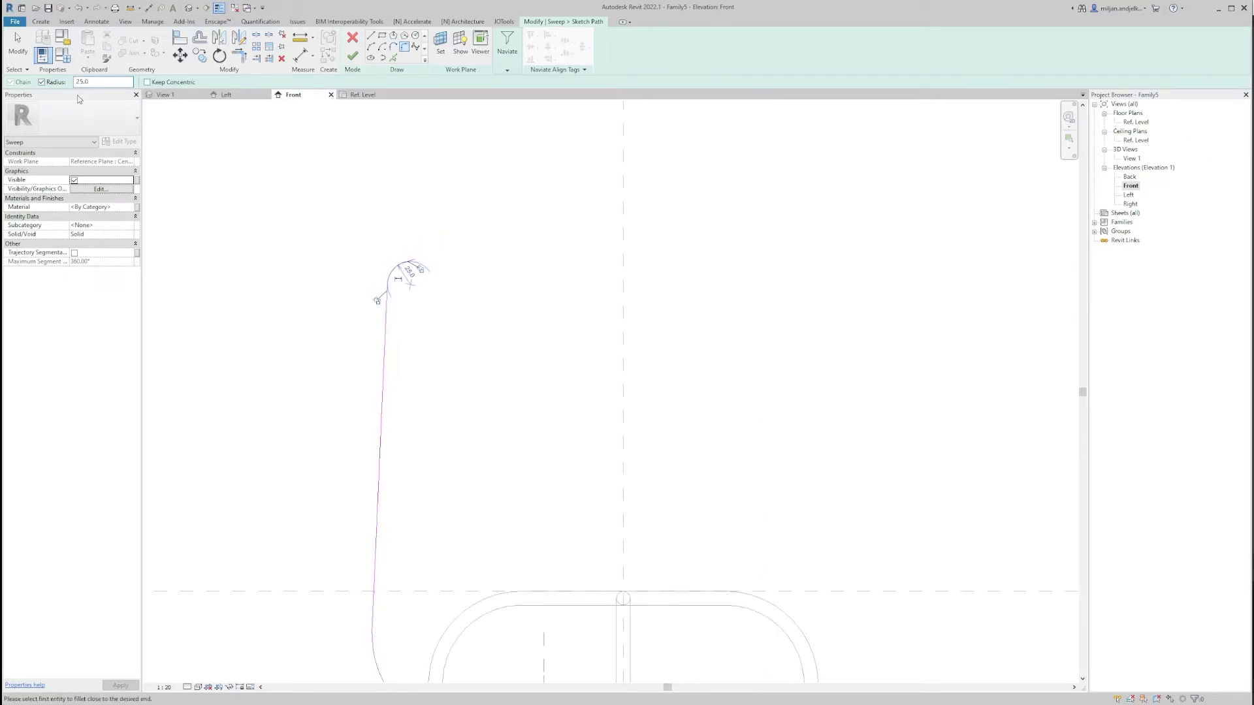
{"action": "left_click", "coordinate": [19, 45]}
Extend the horizontal path line across to the opposite leg, making it about 376 mm long.
{"action": "scroll", "coordinate": [450, 281], "scroll_direction": "down", "scroll_amount": 2}
{"action": "scroll", "coordinate": [410, 280], "scroll_direction": "down", "scroll_amount": 2}
{"action": "middle_click_drag", "start_coordinate": [511, 504], "coordinate": [494, 407]}
{"action": "scroll", "coordinate": [512, 444], "scroll_direction": "up", "scroll_amount": 3}
{"action": "left_click", "coordinate": [516, 434]}
{"action": "scroll", "coordinate": [533, 442], "scroll_direction": "down", "scroll_amount": 1}
{"action": "mouse_move", "coordinate": [534, 435]}
{"action": "left_mouse_down"}
{"action": "mouse_move", "coordinate": [638, 426]}
{"action": "mouse_move", "coordinate": [676, 437]}
{"action": "left_mouse_up"}
{"action": "scroll", "coordinate": [674, 435], "scroll_direction": "up", "scroll_amount": 2}
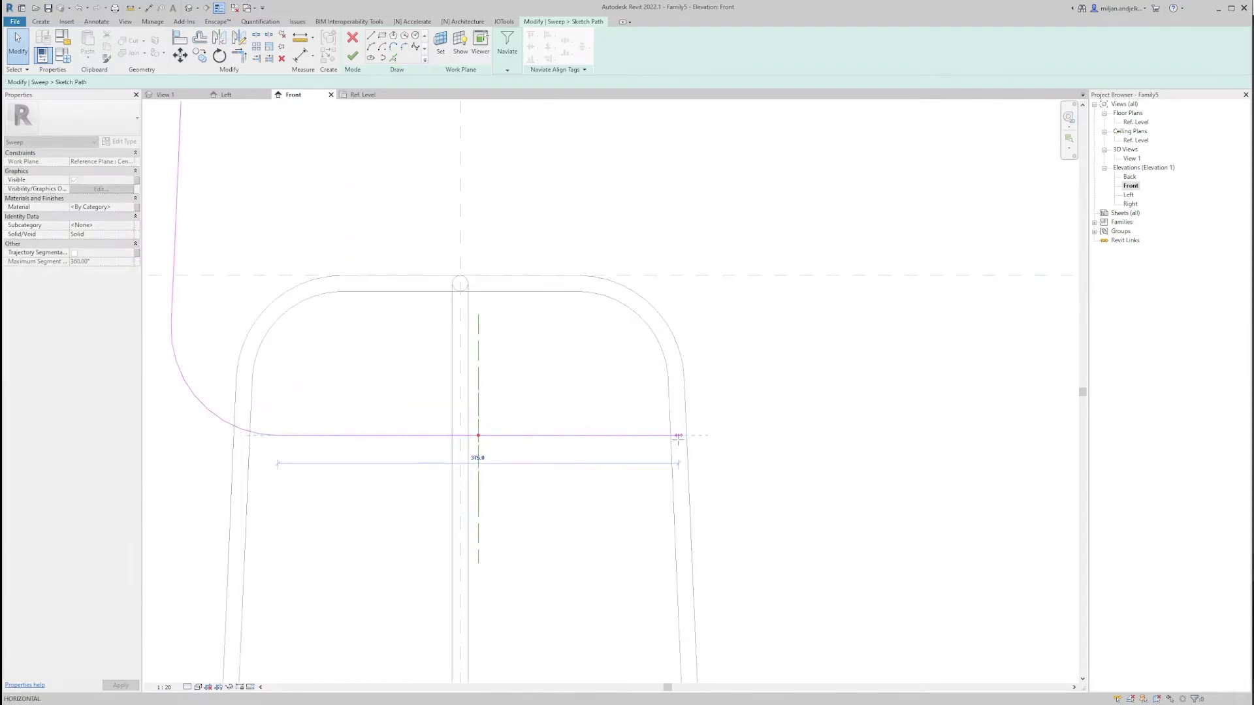
{"action": "left_click", "coordinate": [605, 549]}
Finish the sweep path sketch and open the Left elevation close up at the profile plane.
{"action": "scroll", "coordinate": [414, 322], "scroll_direction": "down", "scroll_amount": 1}
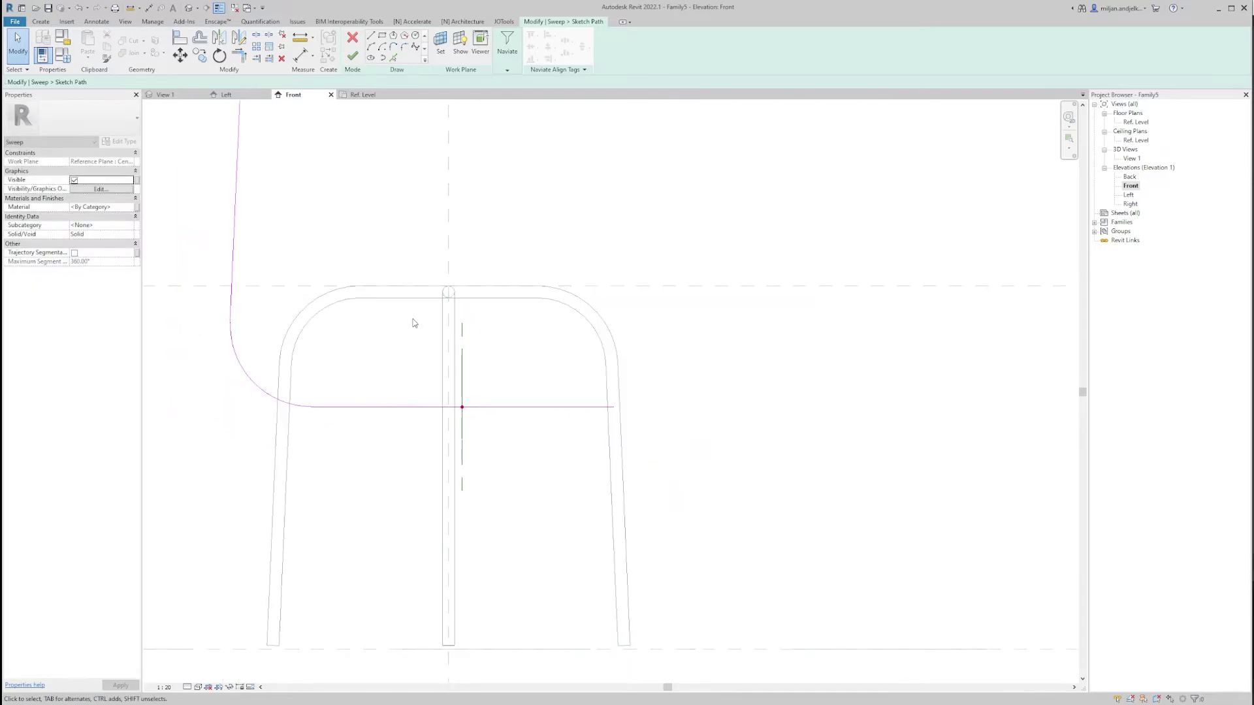
{"action": "left_click", "coordinate": [365, 97]}
{"action": "left_click", "coordinate": [353, 56]}
{"action": "left_click", "coordinate": [229, 95]}
{"action": "scroll", "coordinate": [486, 355], "scroll_direction": "up", "scroll_amount": 5}
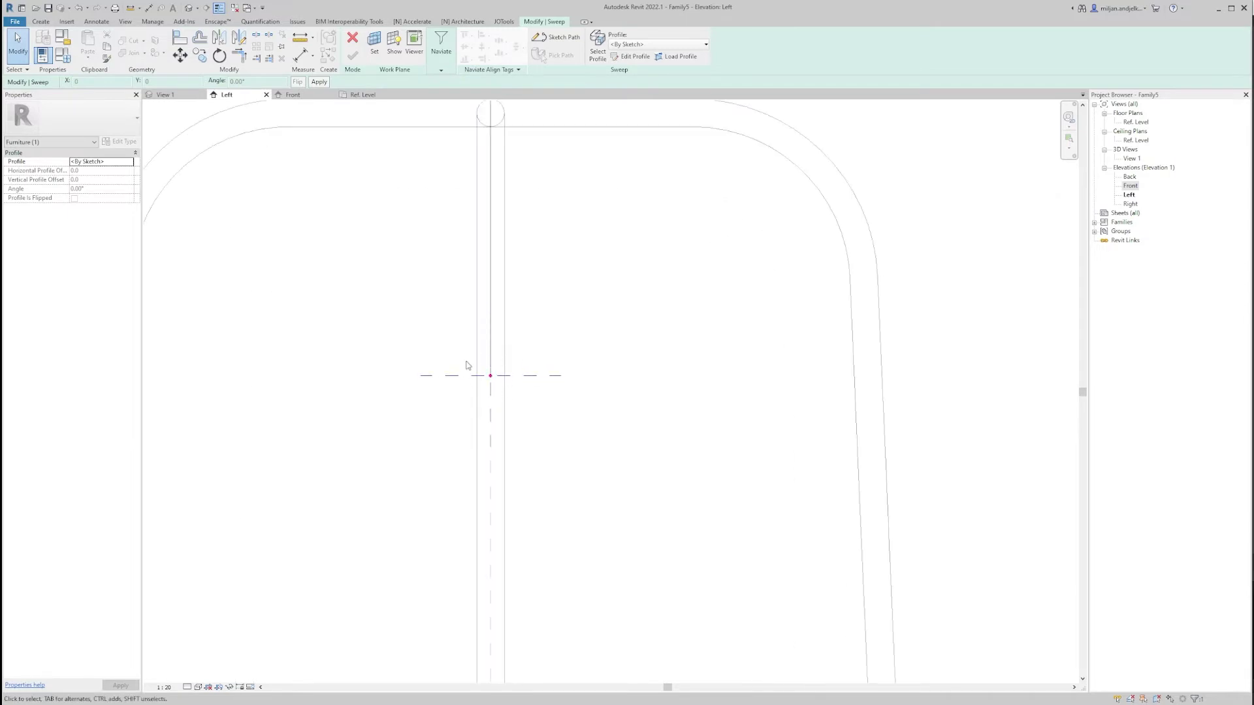
Sketch a circle of about 7.5 mm radius centred on the sweep's profile plane, reaching the tube's edge, and finish the profile.
{"action": "left_click", "coordinate": [631, 56]}
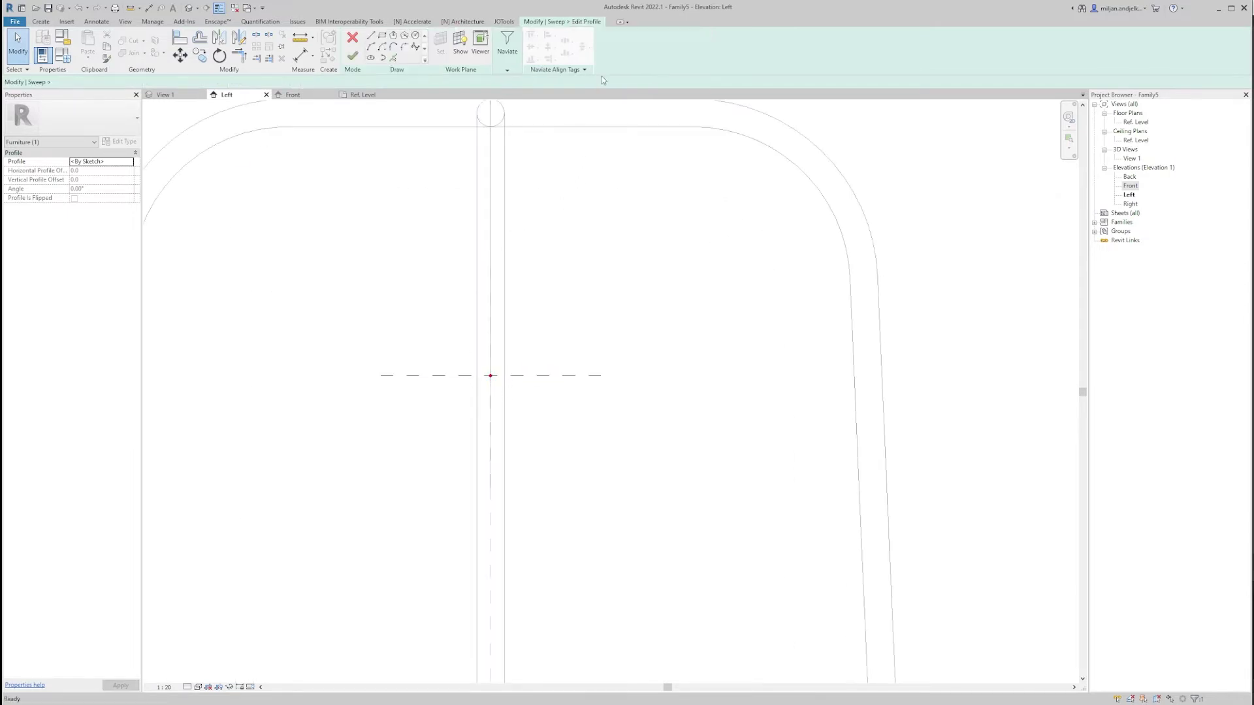
{"action": "left_click", "coordinate": [415, 36]}
{"action": "scroll", "coordinate": [494, 386], "scroll_direction": "up", "scroll_amount": 2}
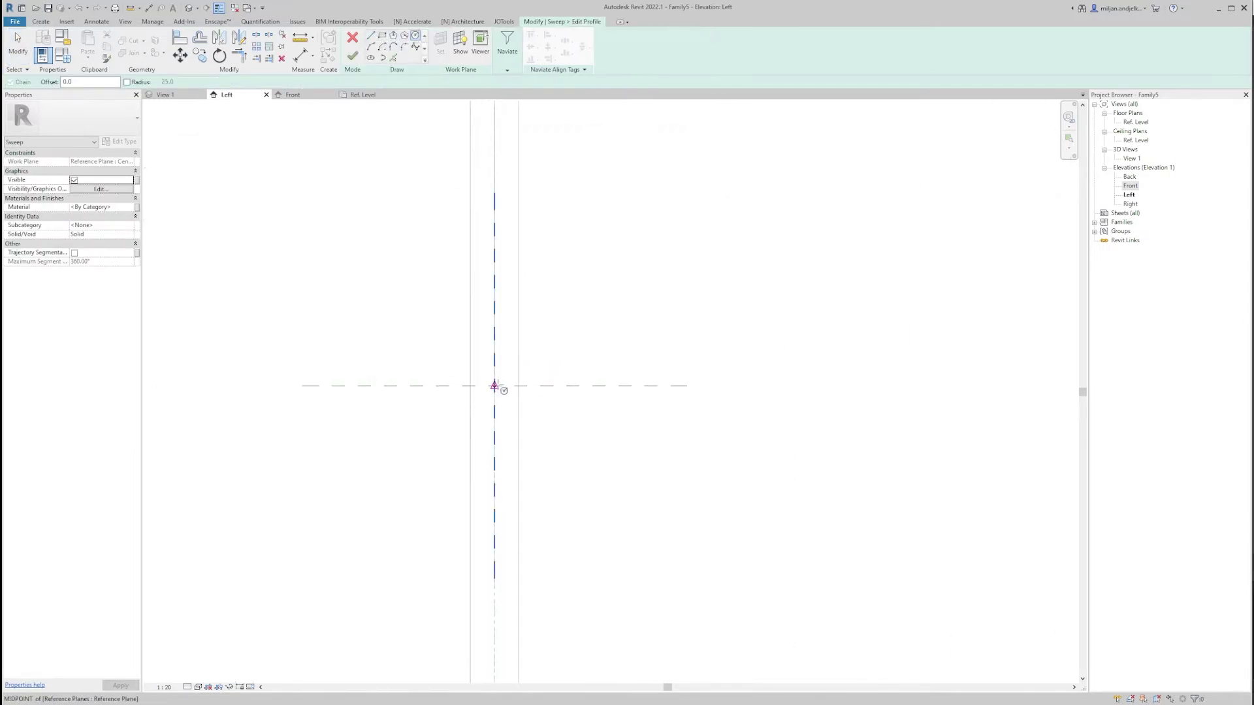
{"action": "left_click", "coordinate": [494, 386]}
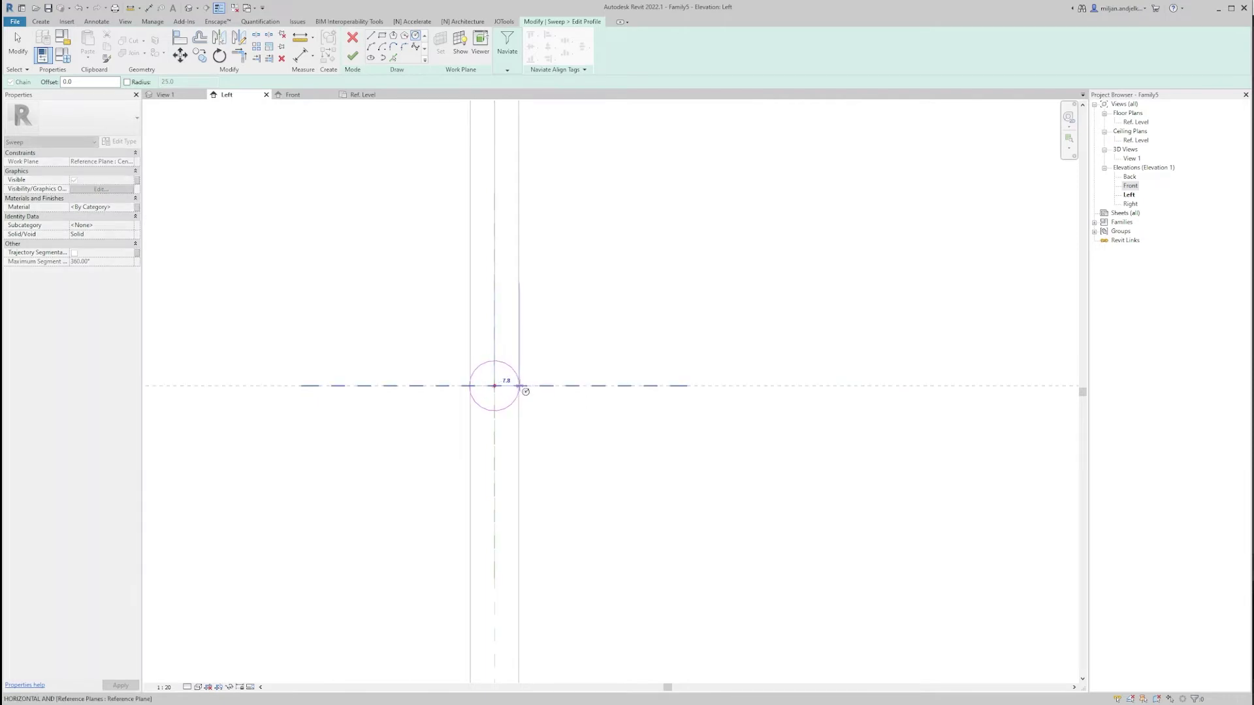
{"action": "left_click", "coordinate": [520, 387]}
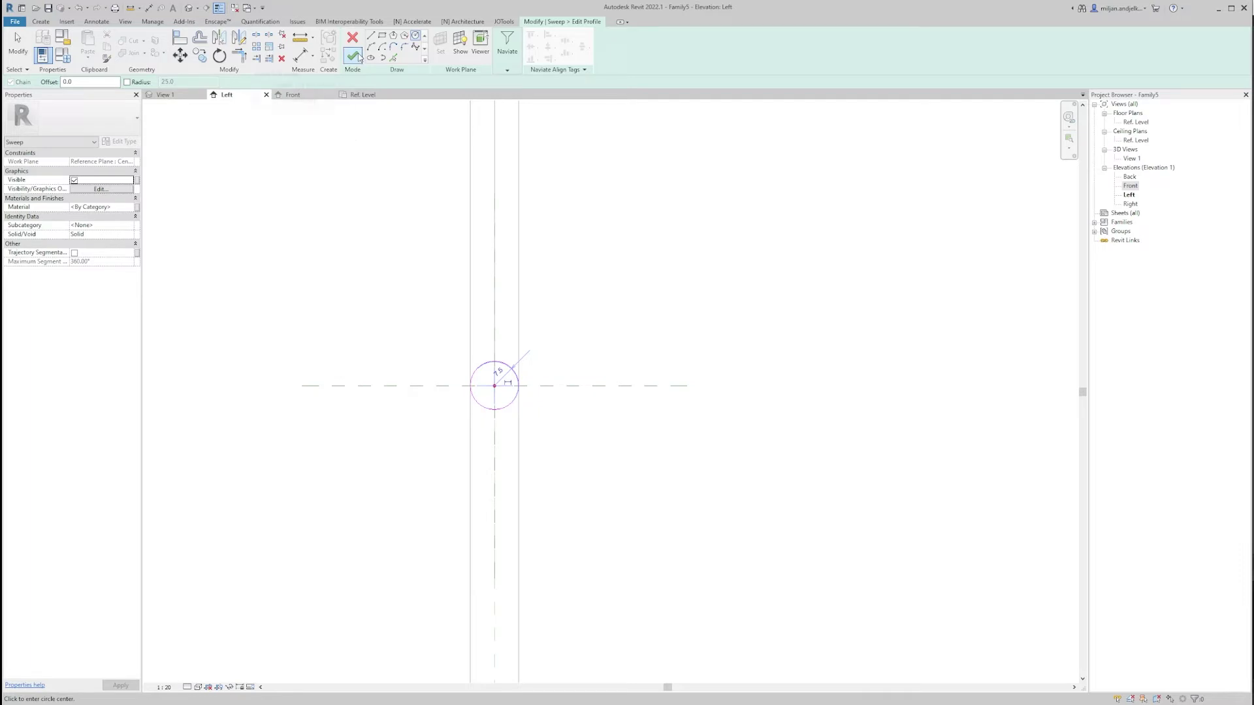
{"action": "left_click", "coordinate": [353, 56]}
Complete the backrest support sweep in the 3D view and inspect it beside the legs.
{"action": "left_click", "coordinate": [178, 98]}
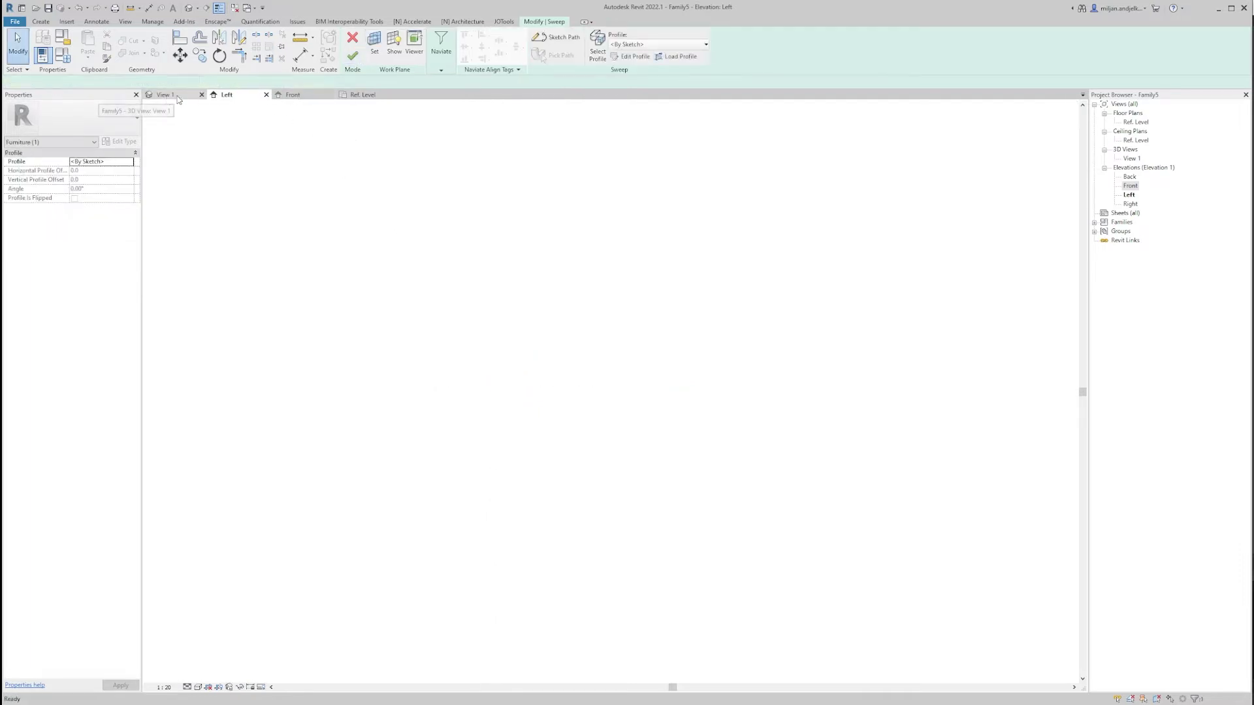
{"action": "left_click", "coordinate": [352, 56]}
{"action": "left_click", "coordinate": [396, 399]}
{"action": "middle_click_drag", "start_coordinate": [395, 399], "coordinate": [425, 410], "text": "shift"}
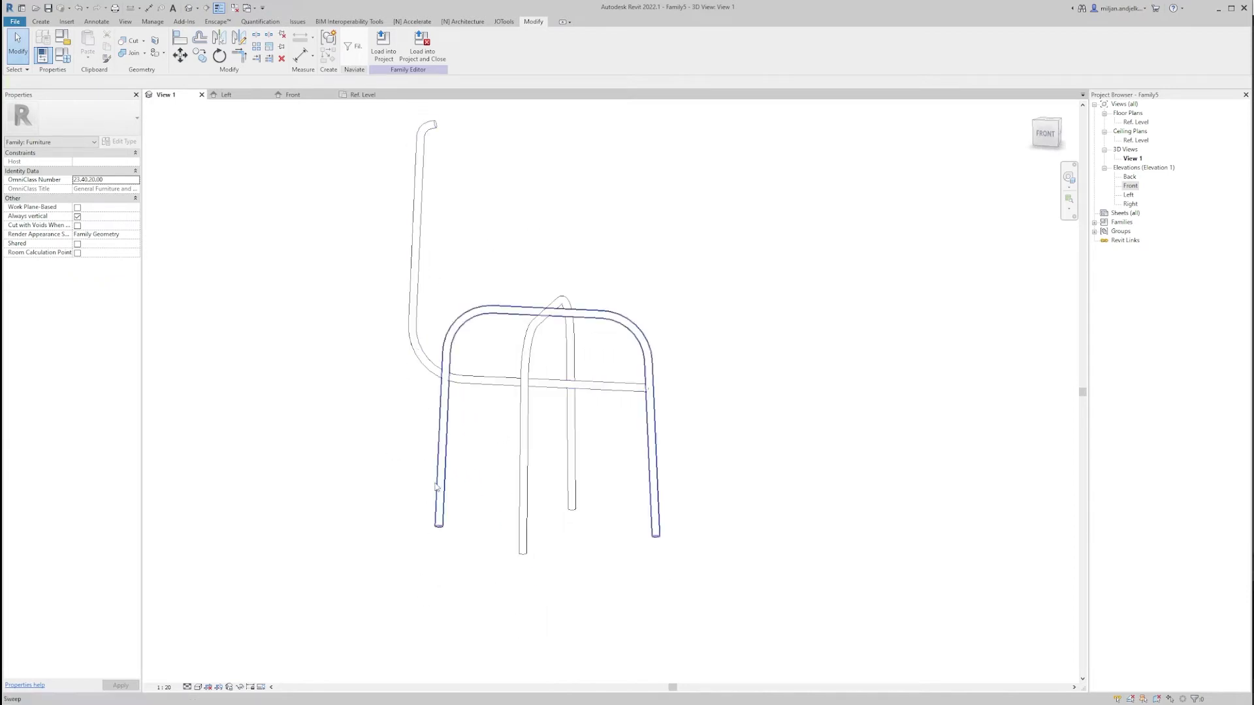
Check the crossbar in the reference photos, then sketch a 410 mm horizontal sweep path between the two outer legs in the Left elevation.
{"action": "key", "text": "alt+Tab"}
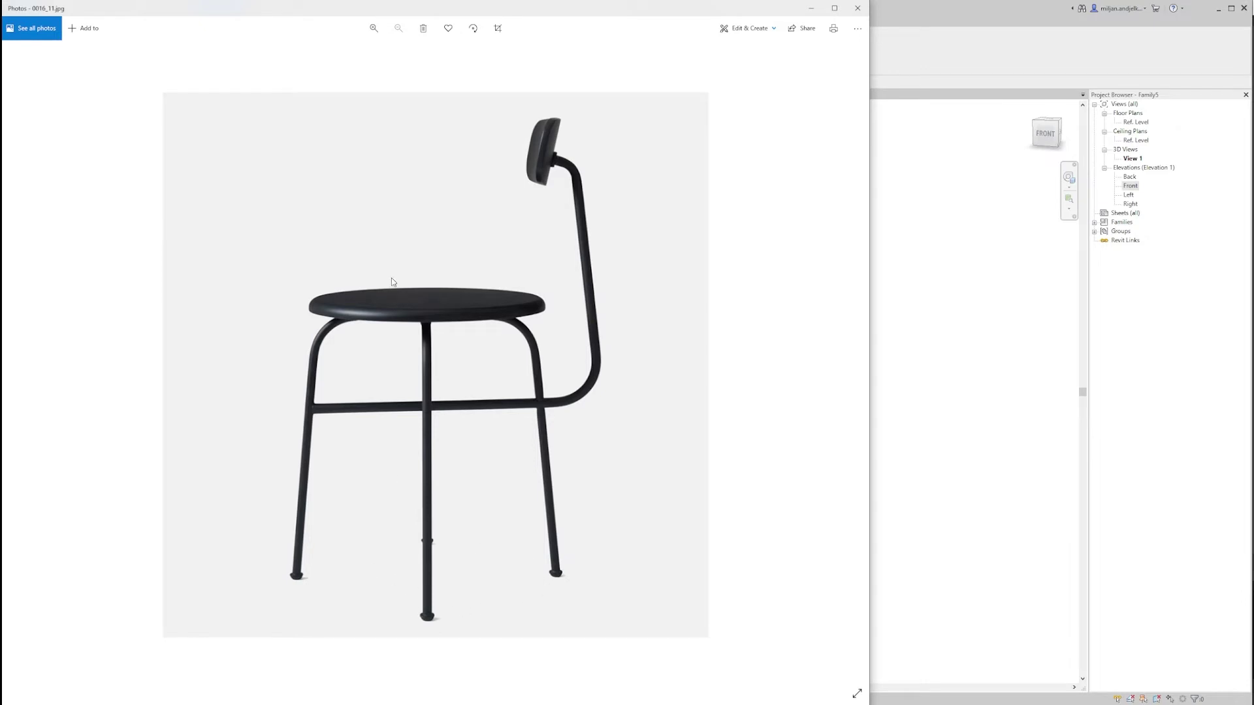
{"action": "key", "text": "Left"}
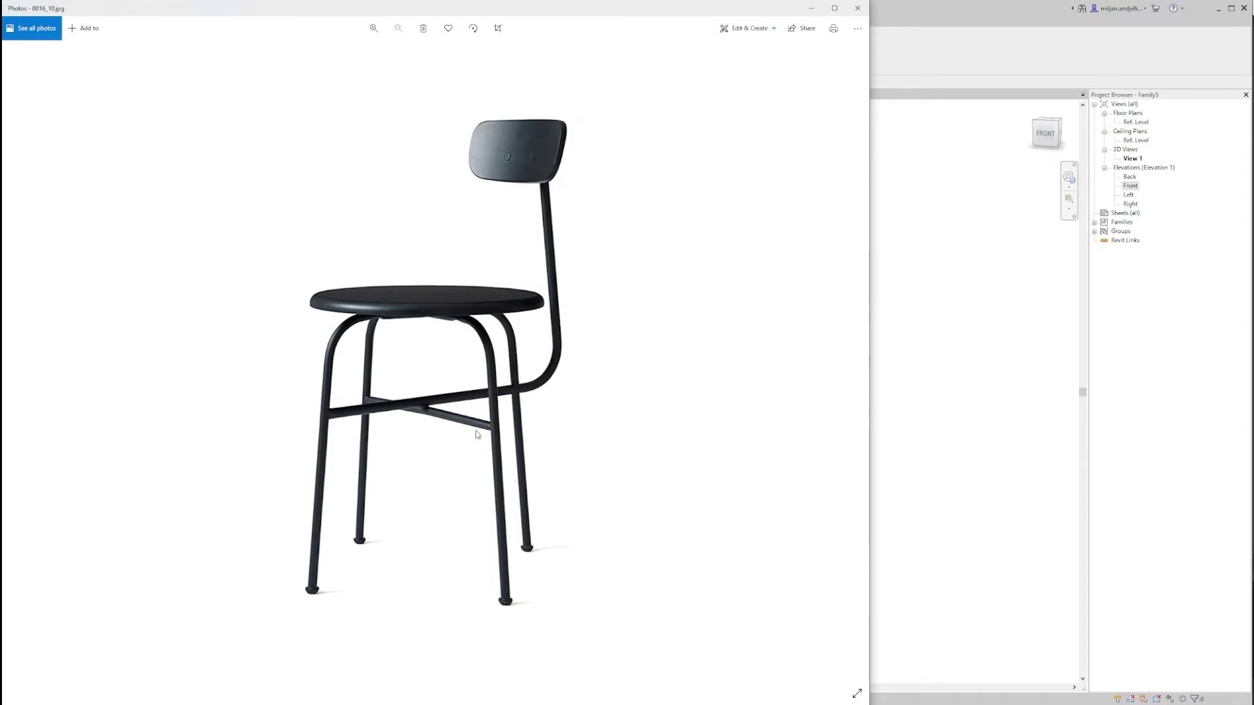
{"action": "key", "text": "alt+Tab"}
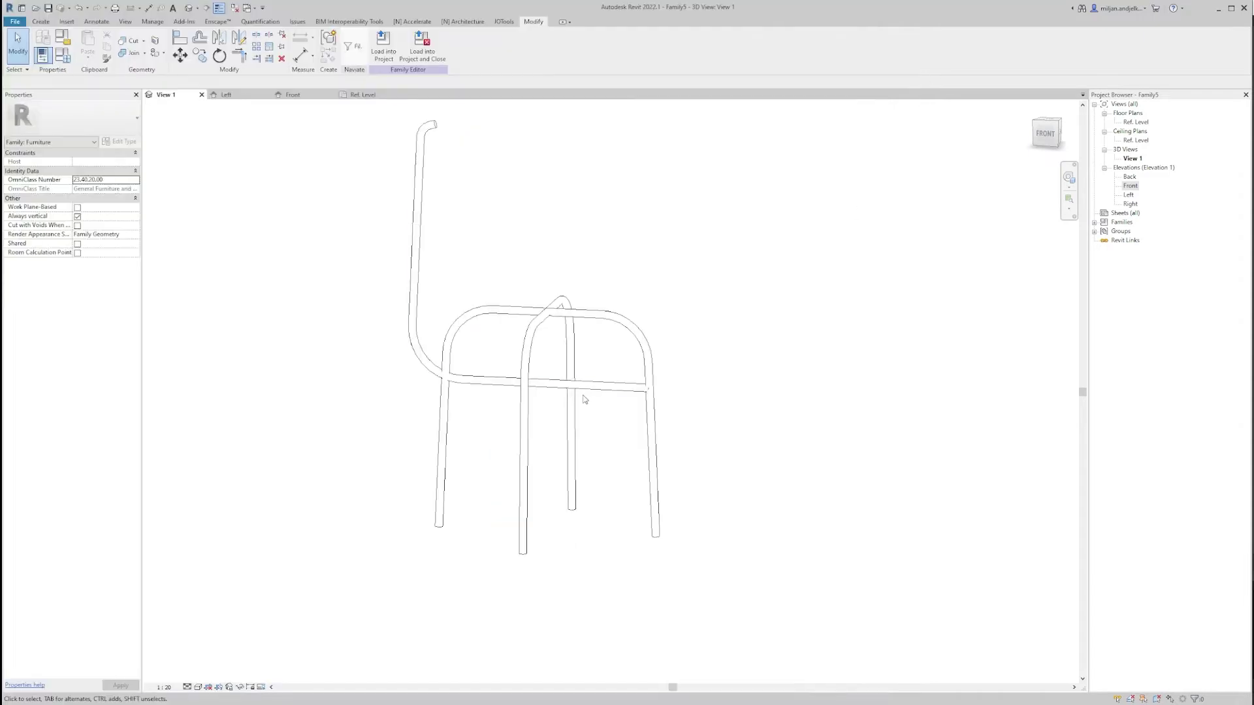
{"action": "left_click", "coordinate": [231, 96]}
{"action": "scroll", "coordinate": [388, 287], "scroll_direction": "down", "scroll_amount": 5}
{"action": "scroll", "coordinate": [358, 299], "scroll_direction": "up", "scroll_amount": 3}
{"action": "left_click", "coordinate": [40, 21]}
{"action": "left_click", "coordinate": [157, 46]}
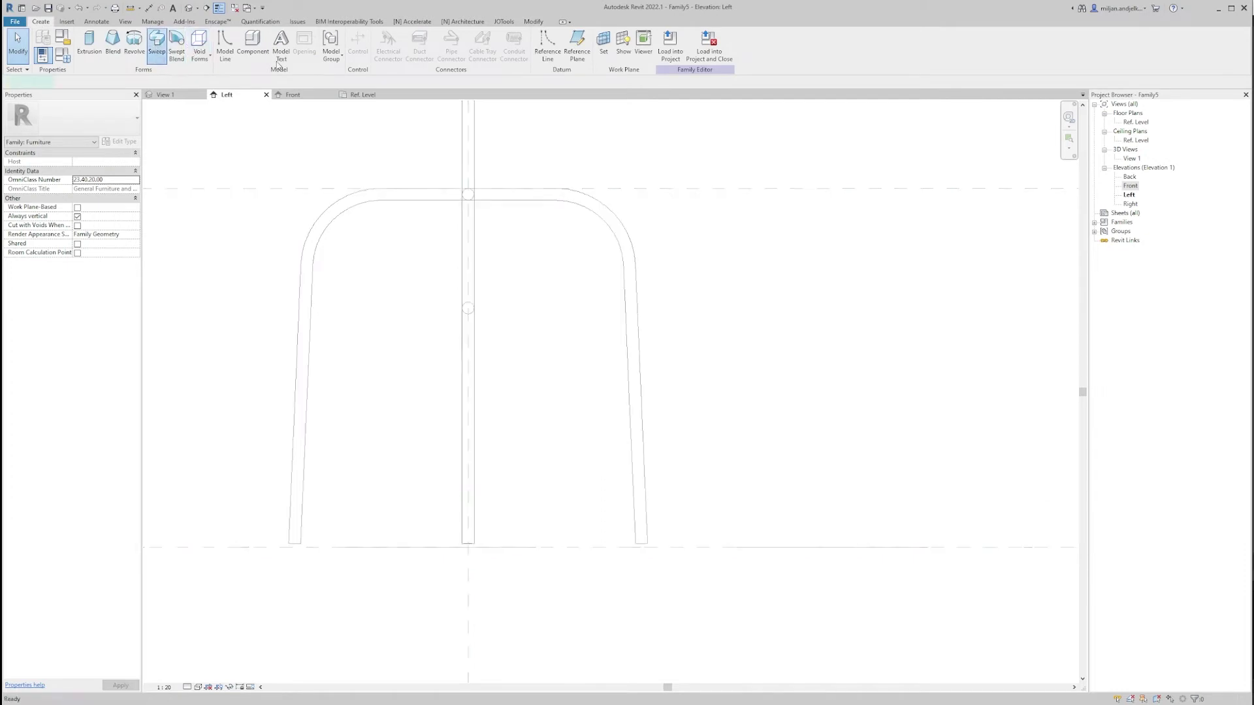
{"action": "left_click", "coordinate": [540, 43]}
{"action": "scroll", "coordinate": [445, 338], "scroll_direction": "up", "scroll_amount": 2}
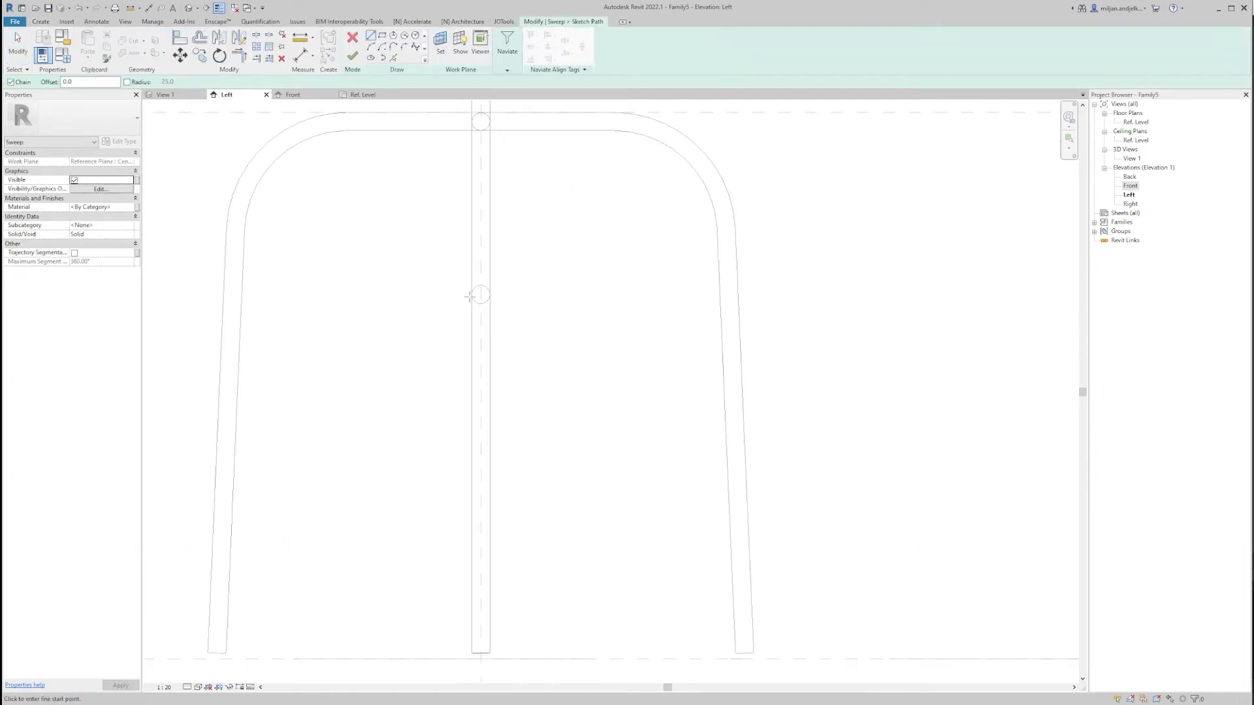
{"action": "left_click", "coordinate": [538, 295]}
{"action": "left_click_drag", "start_coordinate": [486, 300], "coordinate": [230, 291]}
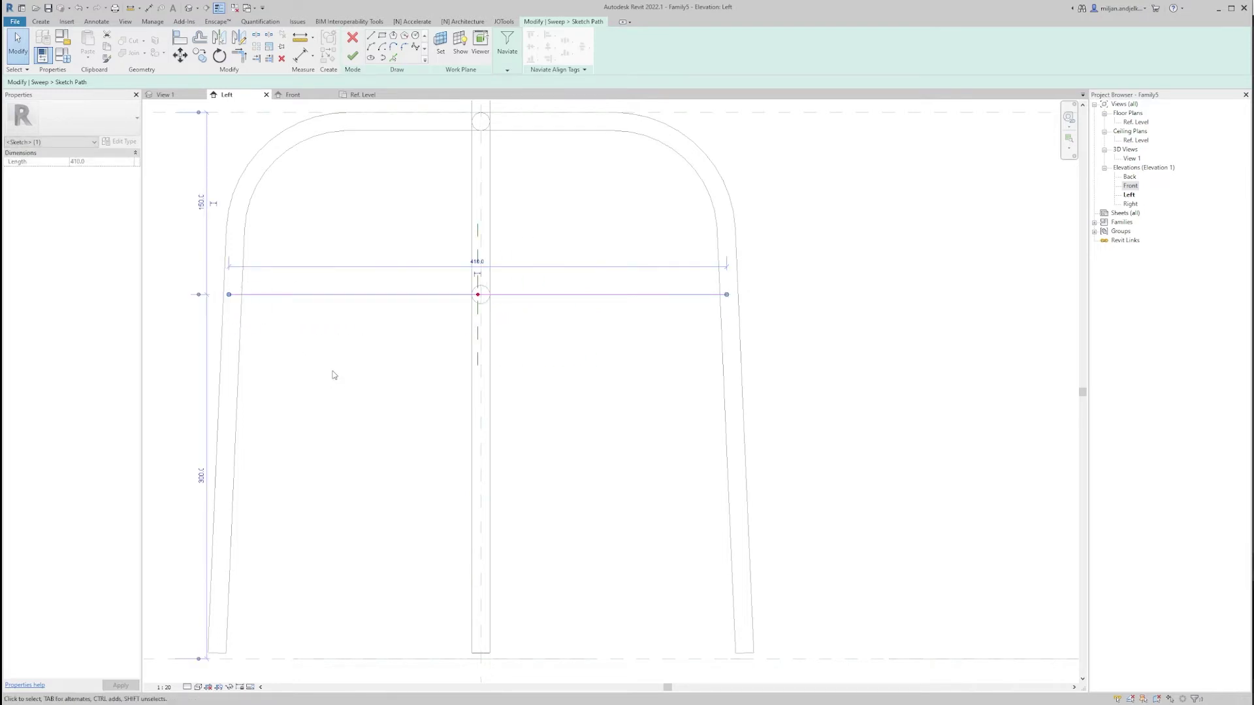
Move the crossbar path straight down just below the backrest support tube and finish the path sketch from the Front elevation.
{"action": "key", "text": "m"}
{"action": "key", "text": "v"}
{"action": "left_click", "coordinate": [342, 351]}
{"action": "left_click", "coordinate": [343, 370]}
{"action": "scroll", "coordinate": [300, 316], "scroll_direction": "up", "scroll_amount": 2}
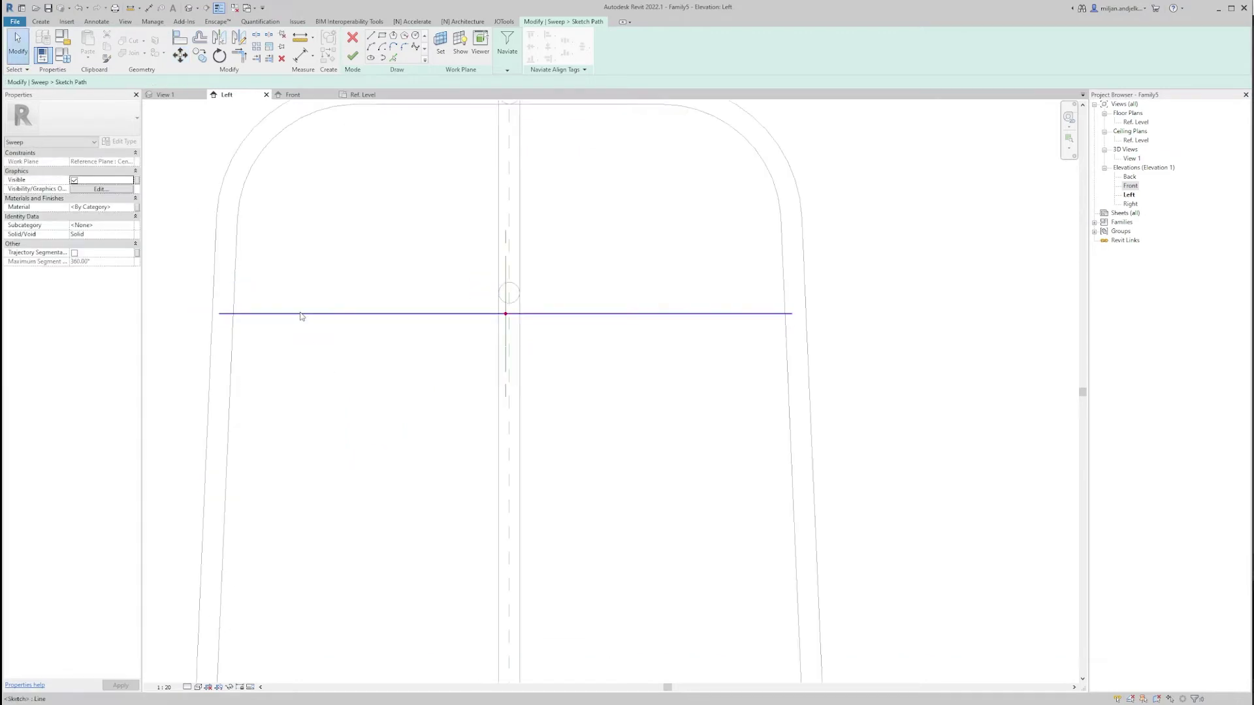
{"action": "left_click", "coordinate": [293, 95]}
{"action": "left_click", "coordinate": [352, 56]}
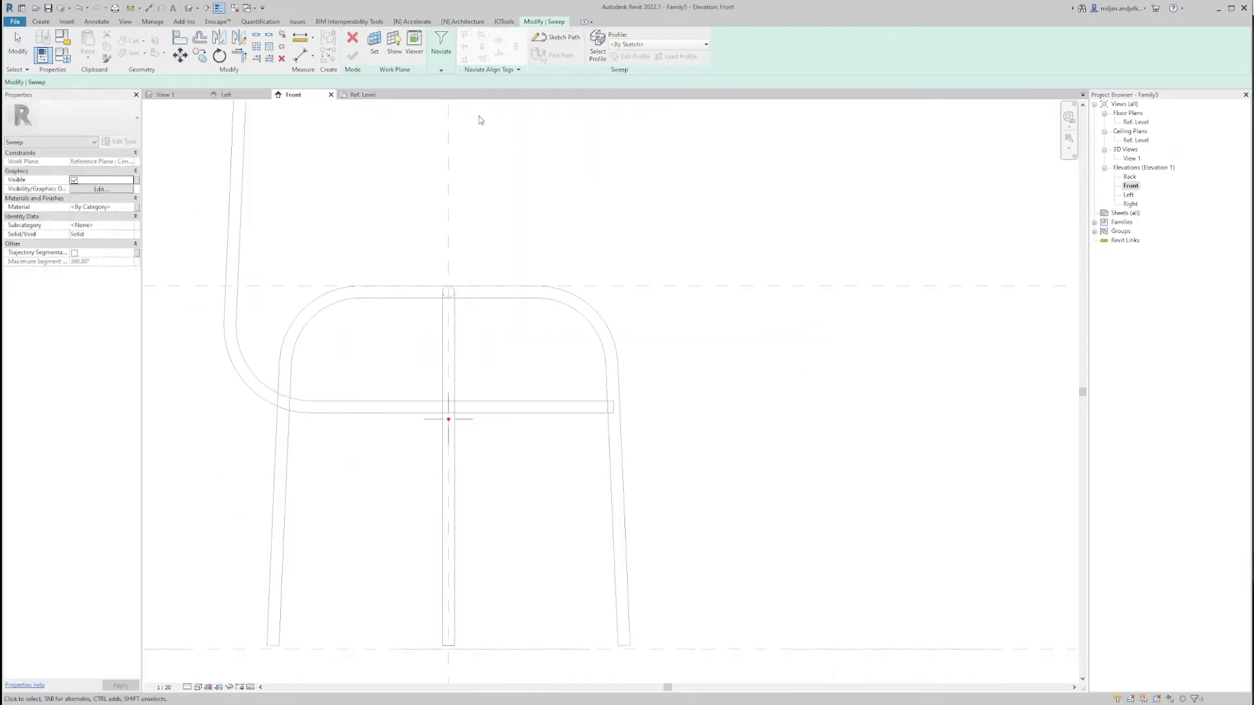
Sketch a circular profile of 7.5 mm radius centred on the crossbar's profile plane in the Front elevation and finish it.
{"action": "left_click", "coordinate": [626, 57]}
{"action": "left_click", "coordinate": [415, 35]}
{"action": "scroll", "coordinate": [451, 418], "scroll_direction": "up", "scroll_amount": 3}
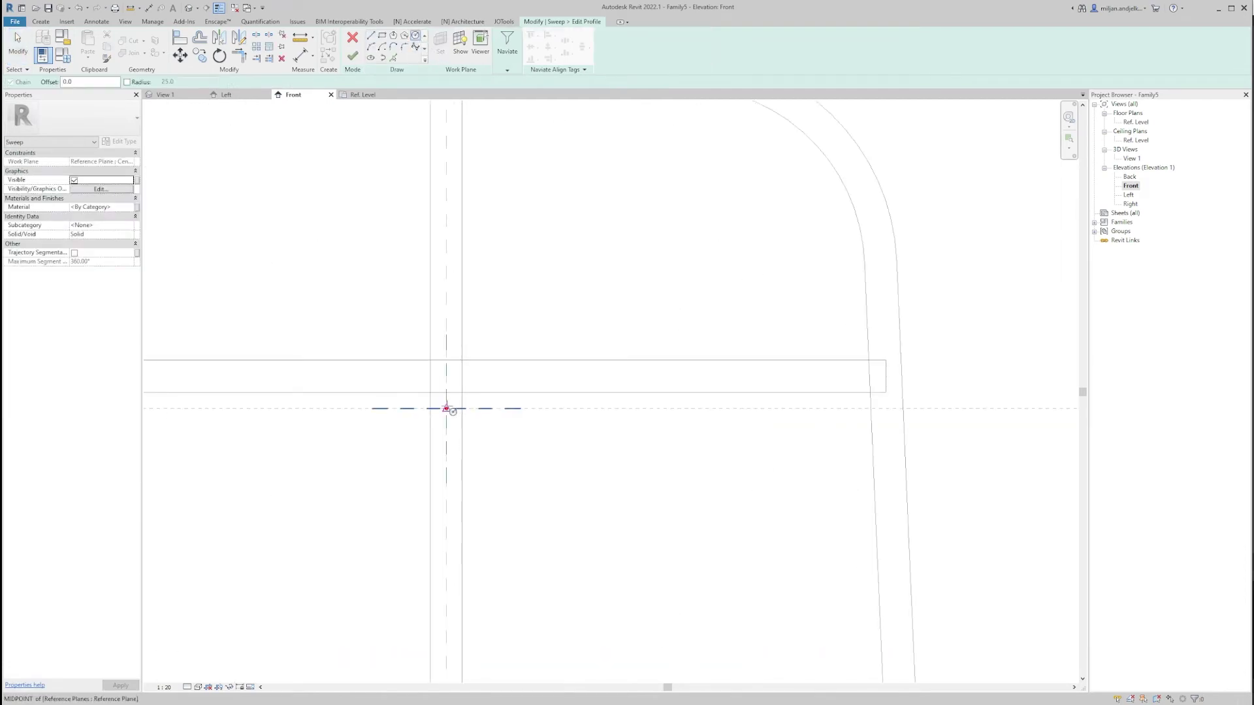
{"action": "left_click", "coordinate": [446, 409]}
{"action": "type", "text": "25"}
{"action": "key", "text": "Return"}
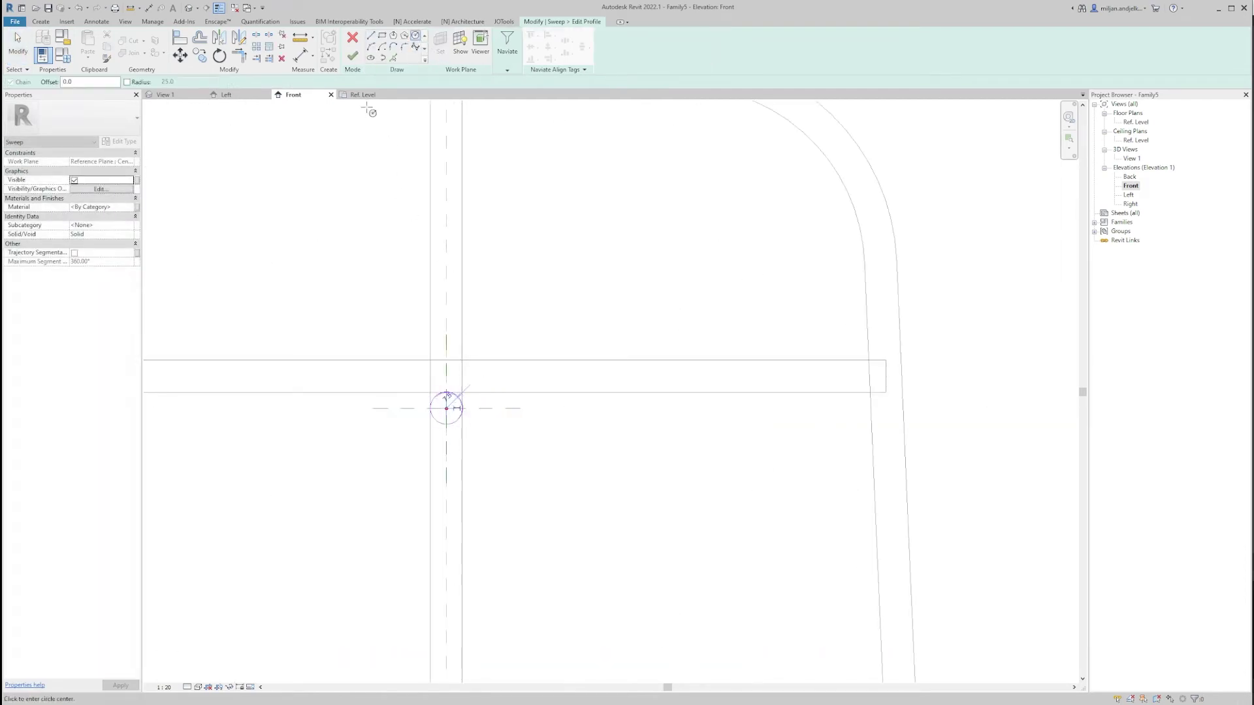
{"action": "left_click", "coordinate": [353, 56]}
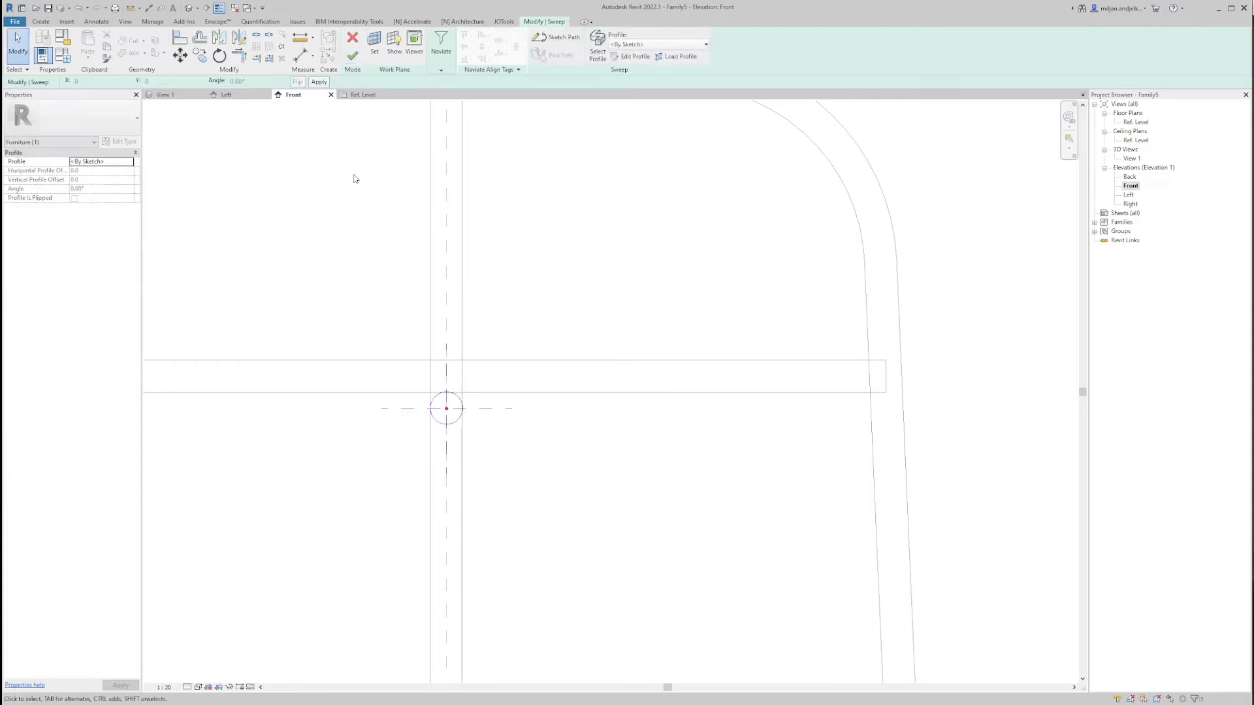
Complete the crossbar sweep in the 3D view and compare the frame with the reference photo.
{"action": "left_click", "coordinate": [166, 94]}
{"action": "left_click", "coordinate": [358, 54]}
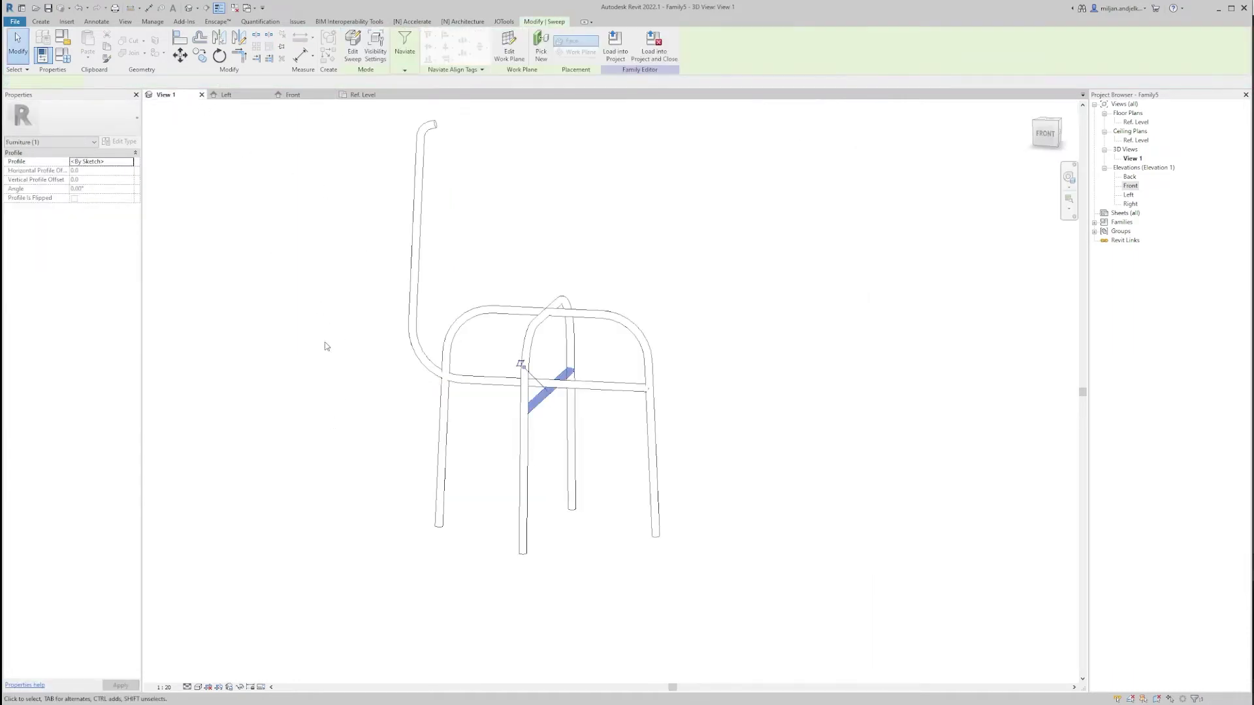
{"action": "middle_click_drag", "start_coordinate": [560, 448], "coordinate": [375, 587], "text": "shift"}
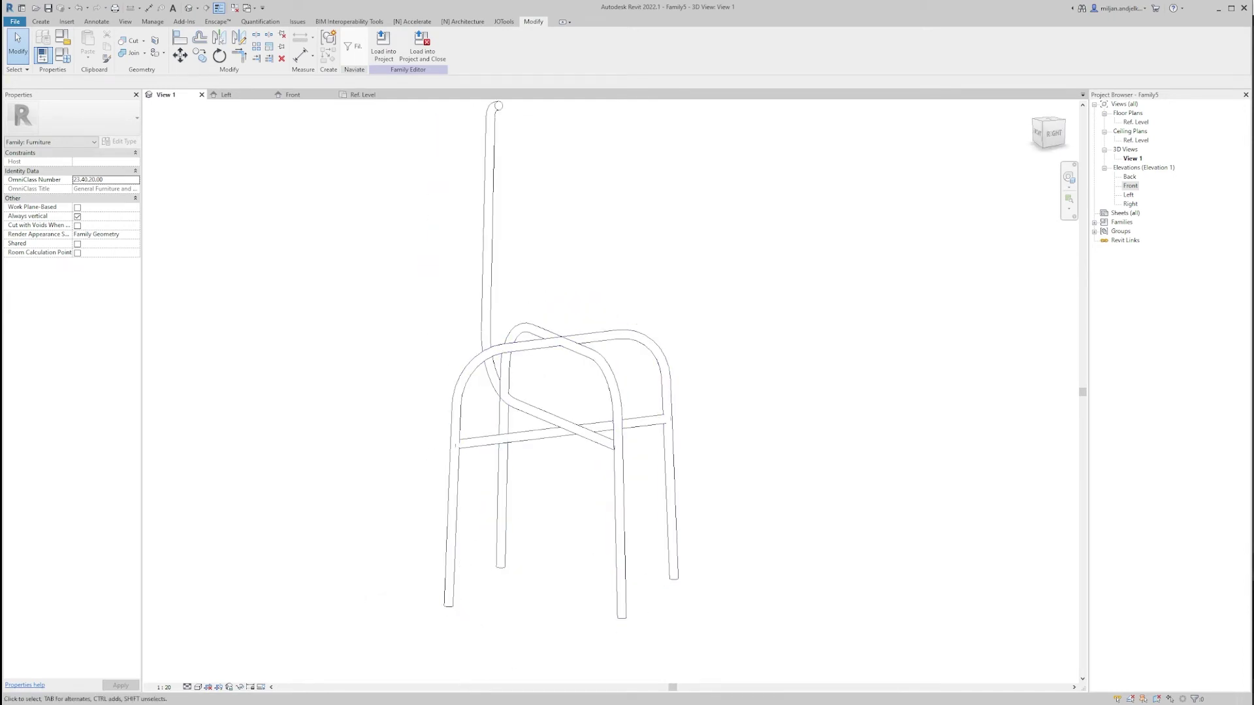
{"action": "left_click", "coordinate": [434, 653]}
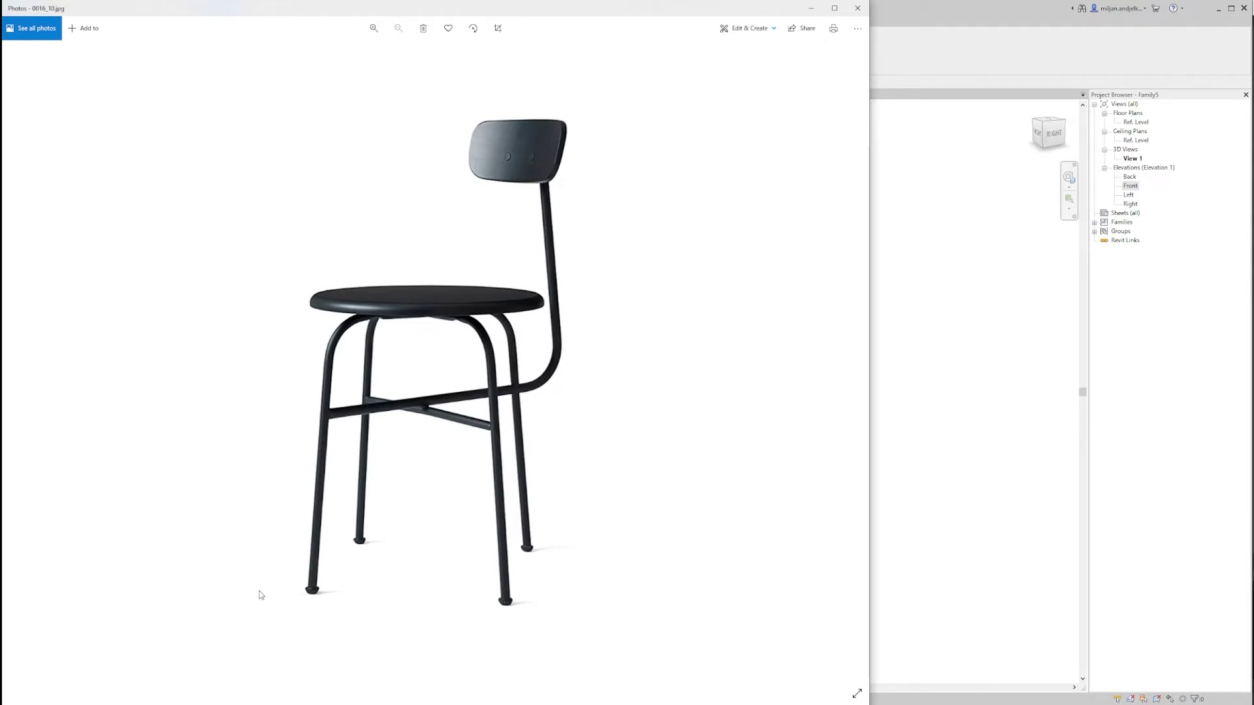
{"action": "left_click", "coordinate": [944, 80]}
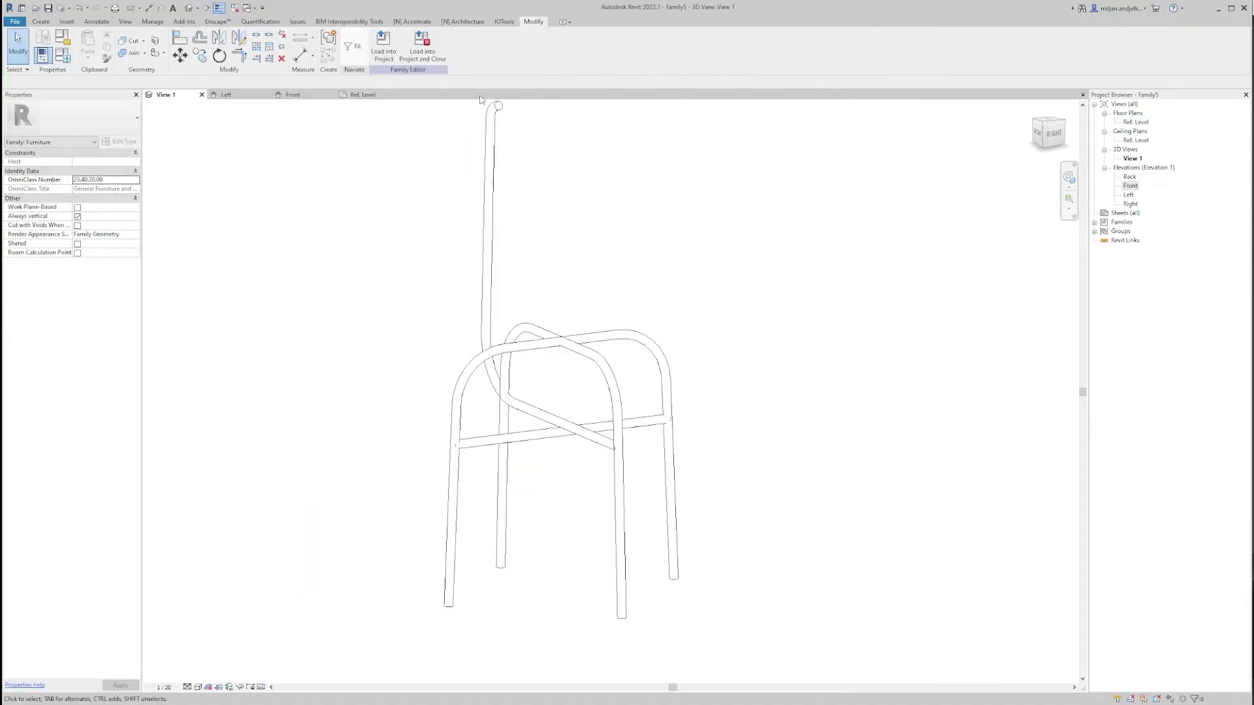
Start a Revolve in the Front elevation with a vertical boundary line from the backrest-side leg's bottom centre down to the reference level.
{"action": "left_click", "coordinate": [307, 96]}
{"action": "scroll", "coordinate": [302, 518], "scroll_direction": "down", "scroll_amount": 3}
{"action": "scroll", "coordinate": [404, 445], "scroll_direction": "up", "scroll_amount": 2}
{"action": "scroll", "coordinate": [400, 449], "scroll_direction": "up", "scroll_amount": 2}
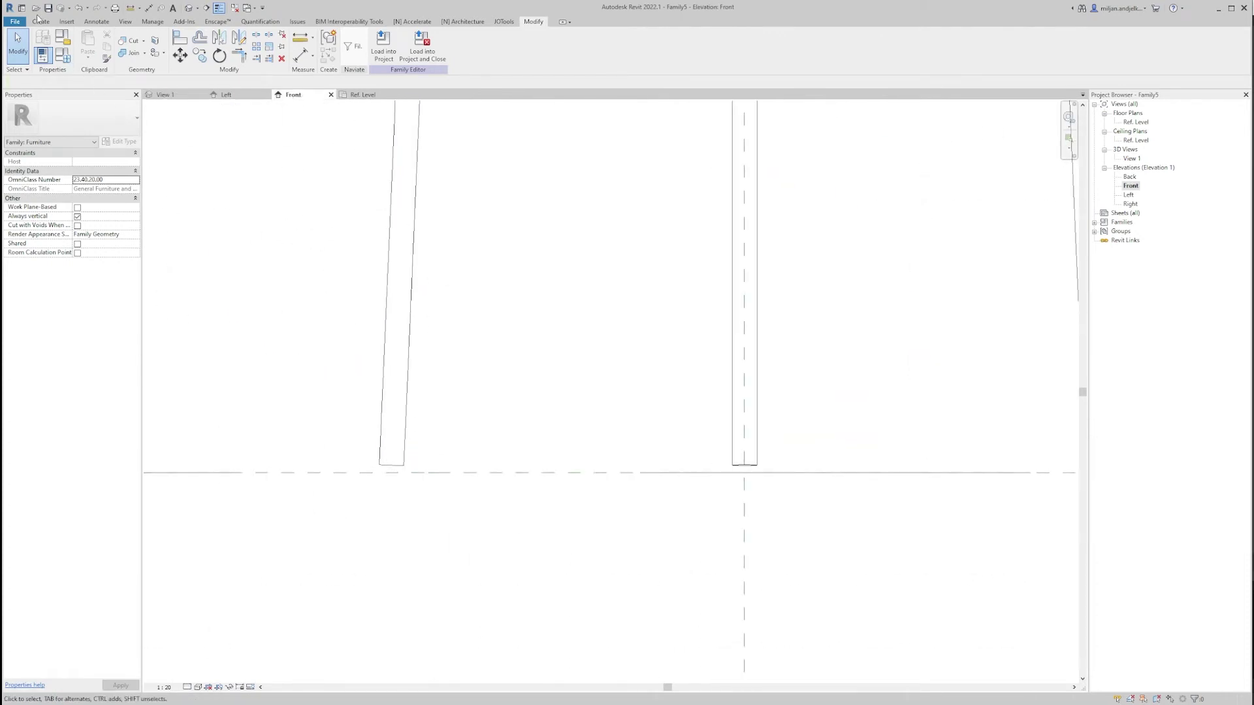
{"action": "left_click", "coordinate": [39, 21]}
{"action": "left_click", "coordinate": [134, 52]}
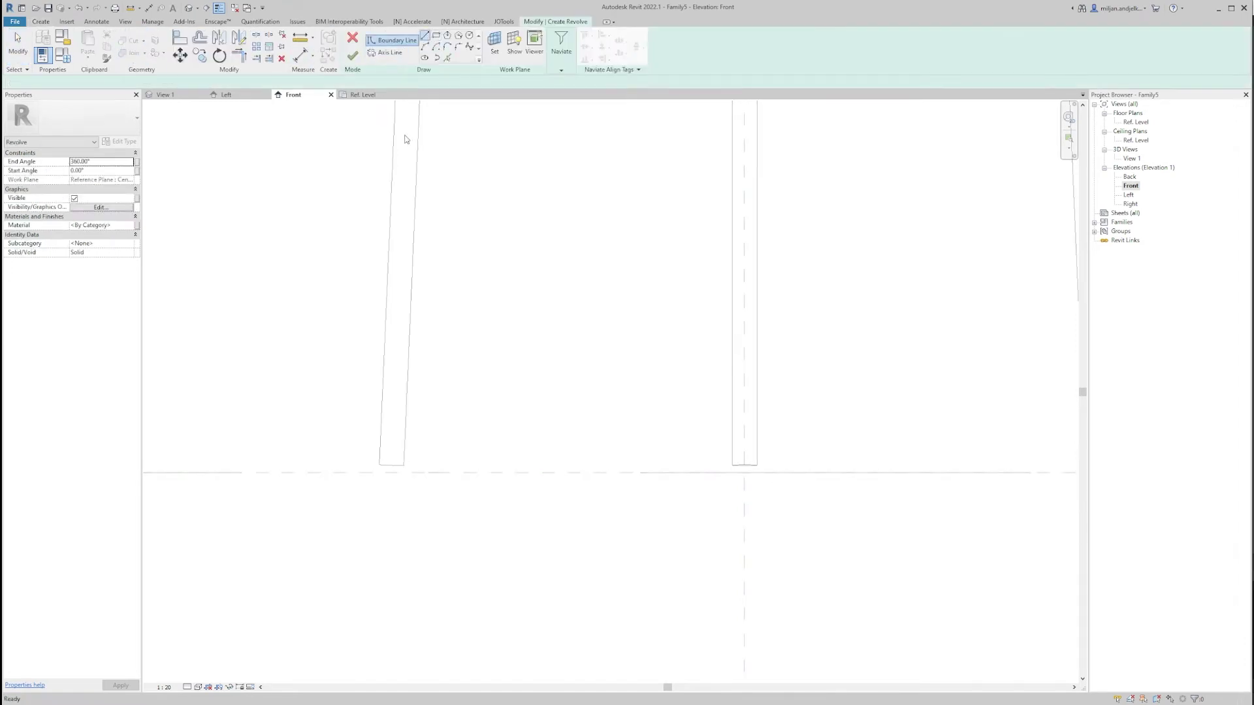
{"action": "scroll", "coordinate": [388, 464], "scroll_direction": "up", "scroll_amount": 2}
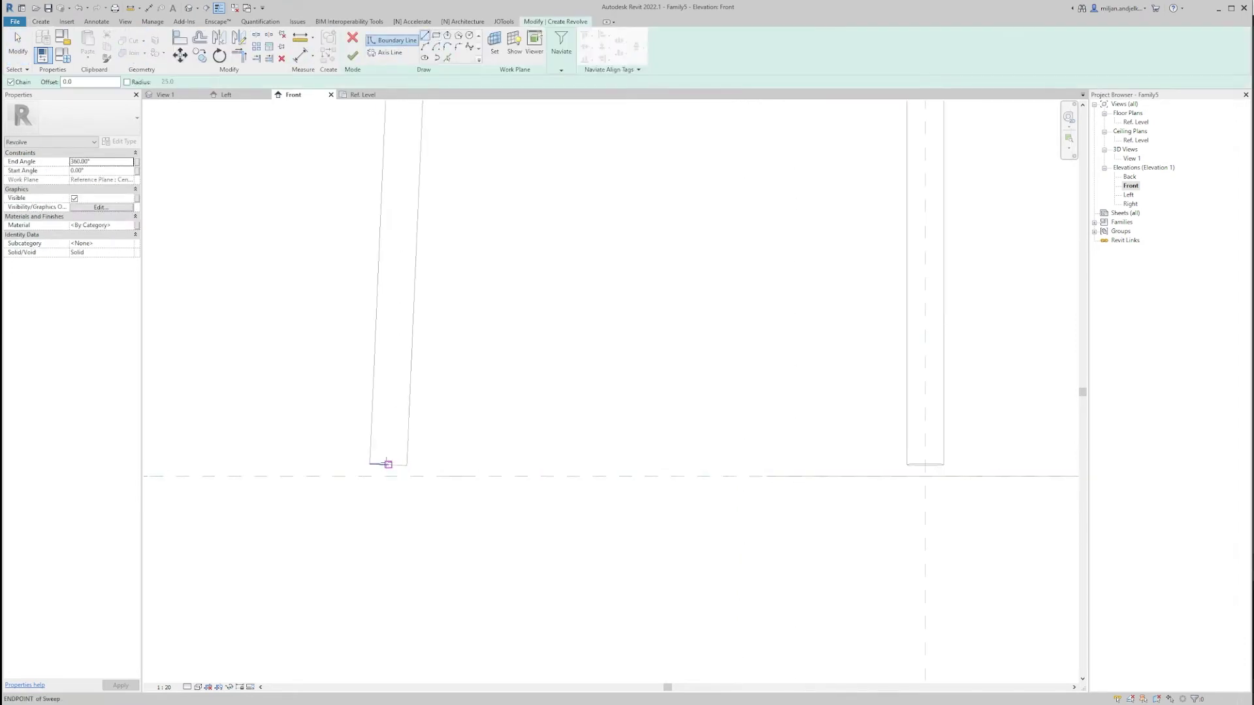
{"action": "left_click", "coordinate": [388, 464]}
{"action": "left_click", "coordinate": [388, 477]}
{"action": "scroll", "coordinate": [382, 475], "scroll_direction": "up", "scroll_amount": 2}
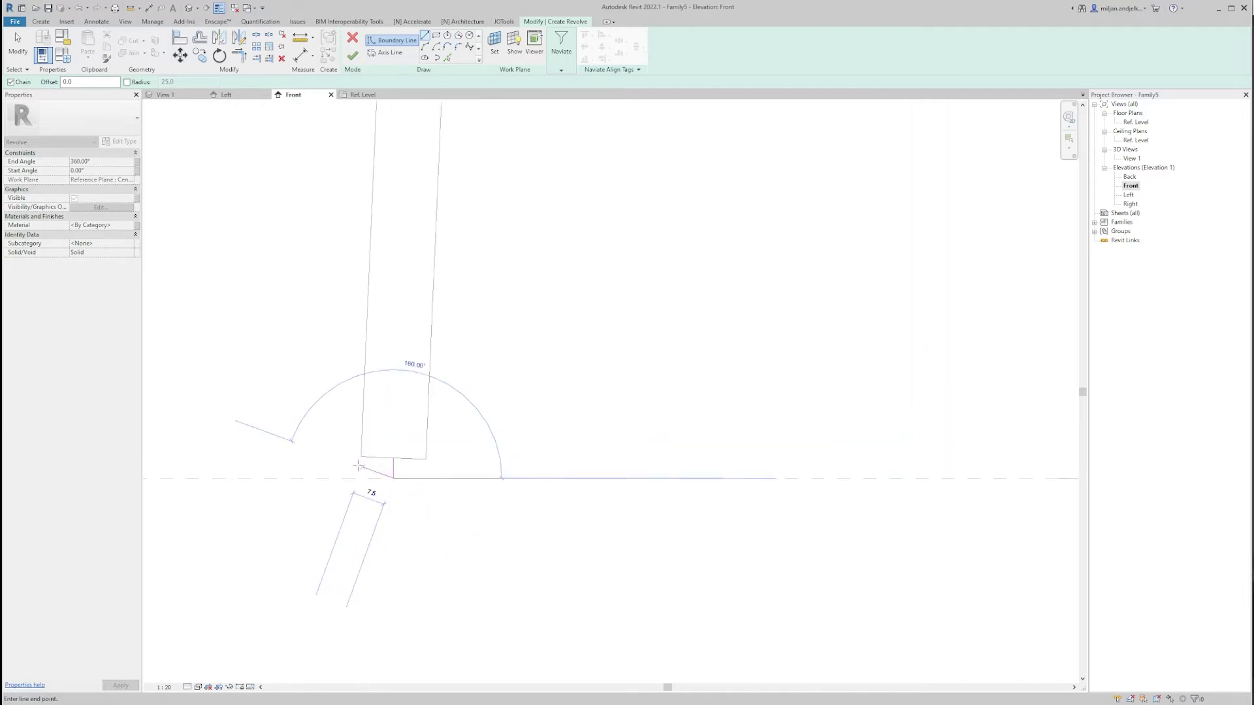
{"action": "right_click", "coordinate": [356, 463]}
{"action": "left_click", "coordinate": [377, 465]}
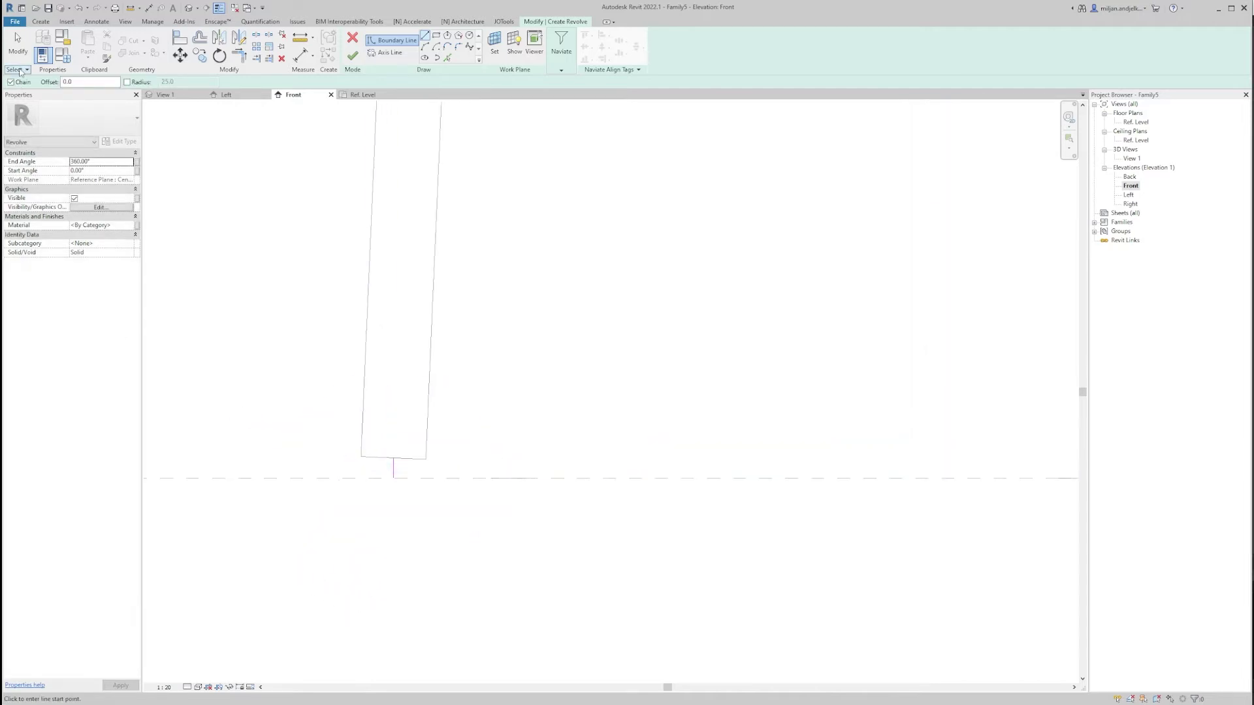
Stretch the vertical boundary line's upper end up into the leg, making the line 10 mm long.
{"action": "left_click", "coordinate": [17, 42]}
{"action": "left_click", "coordinate": [394, 467]}
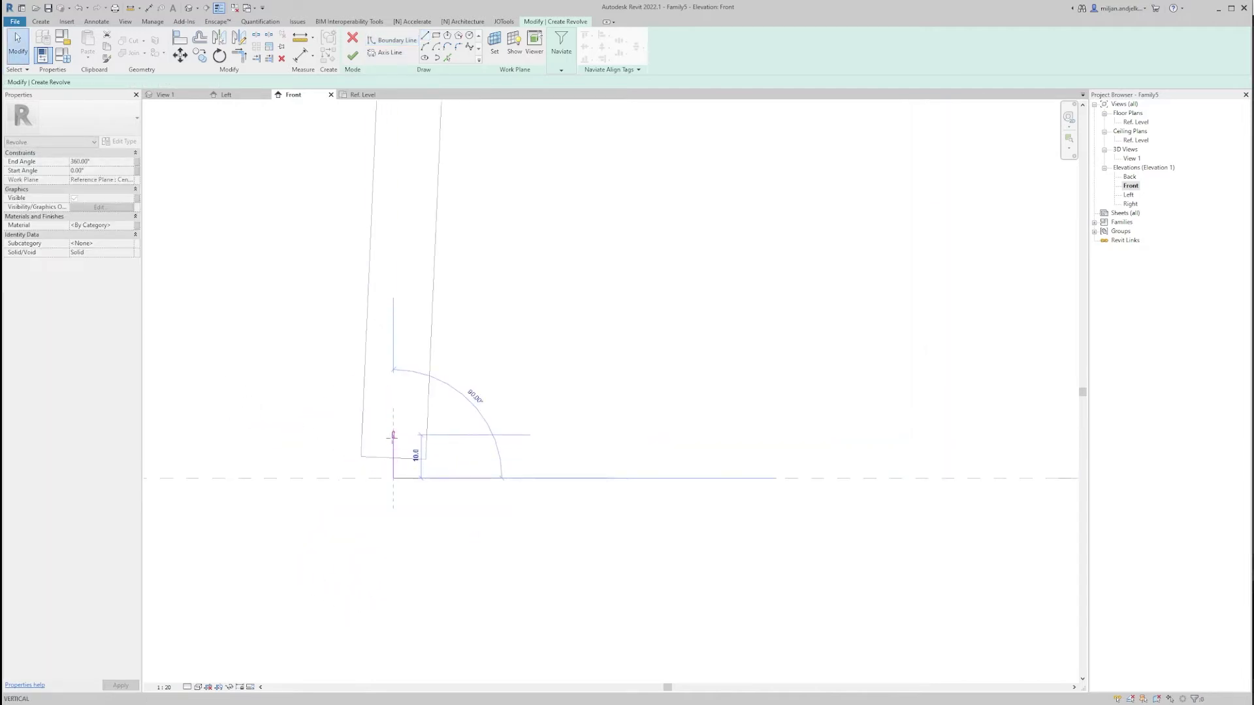
{"action": "key", "text": "Escape"}
Draw a 12.5 mm horizontal boundary line outward from the vertical line's upper end.
{"action": "left_click", "coordinate": [411, 40]}
{"action": "left_click", "coordinate": [393, 435]}
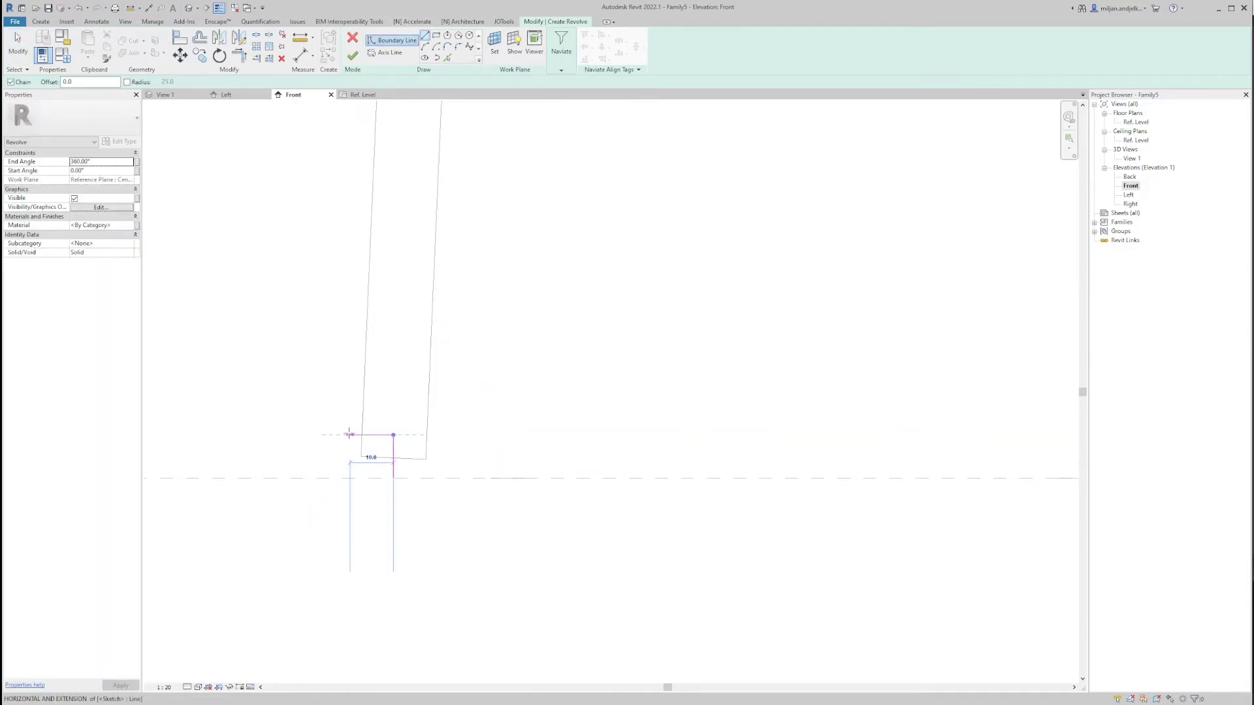
{"action": "type", "text": "12.5"}
{"action": "key", "text": "Return"}
{"action": "left_click", "coordinate": [17, 43]}
Draw a quarter-round arc from the horizontal line's outer end down to the reference level, curving outward.
{"action": "scroll", "coordinate": [339, 433], "scroll_direction": "up", "scroll_amount": 2}
{"action": "left_click", "coordinate": [429, 43]}
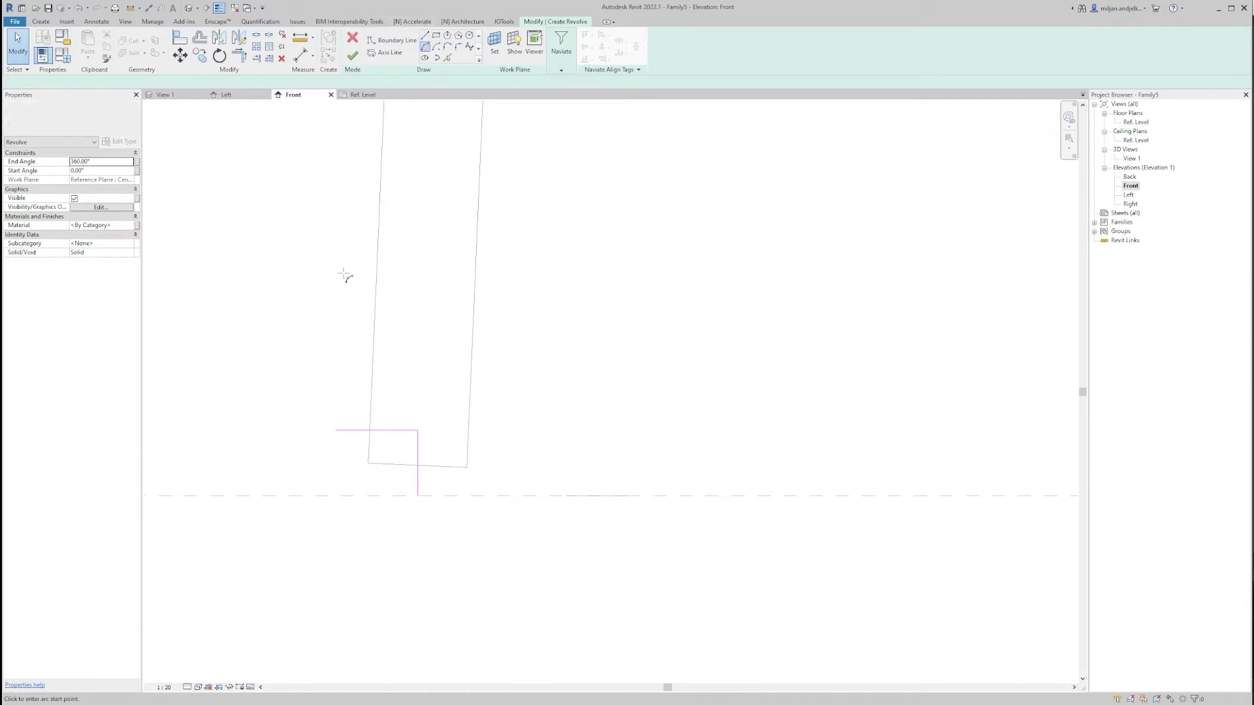
{"action": "left_click", "coordinate": [336, 430]}
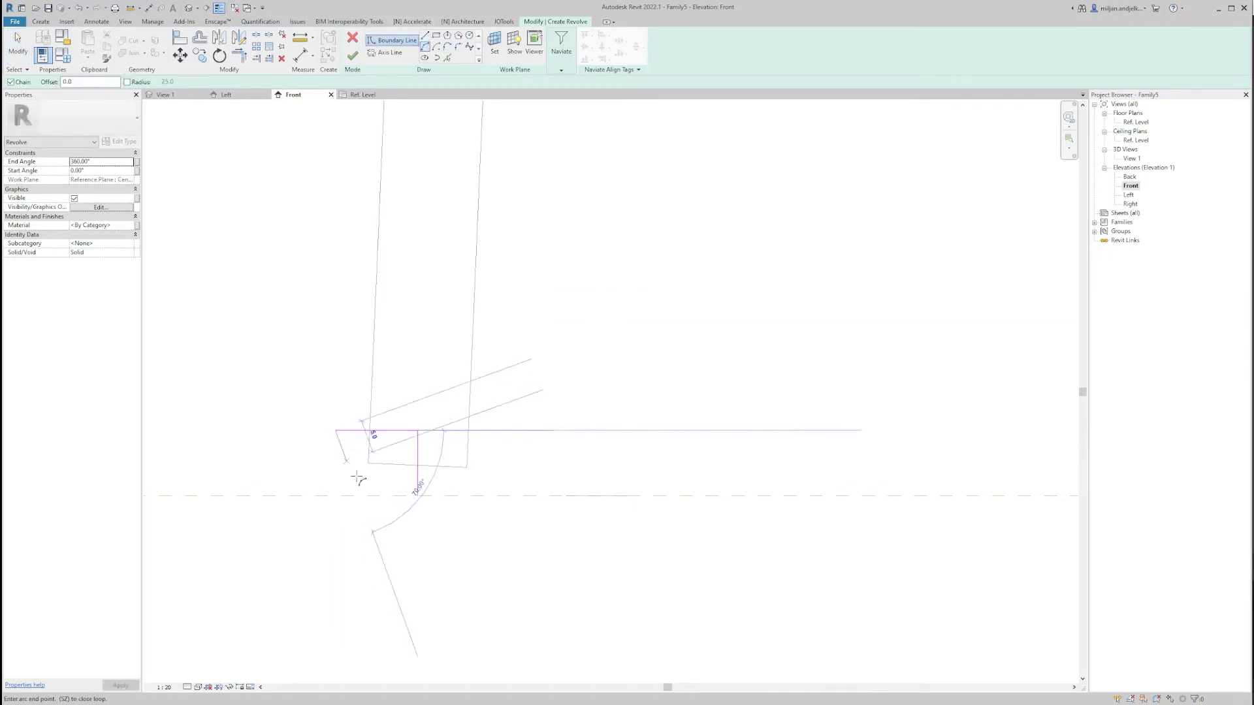
{"action": "left_click", "coordinate": [400, 497]}
{"action": "left_click", "coordinate": [363, 484]}
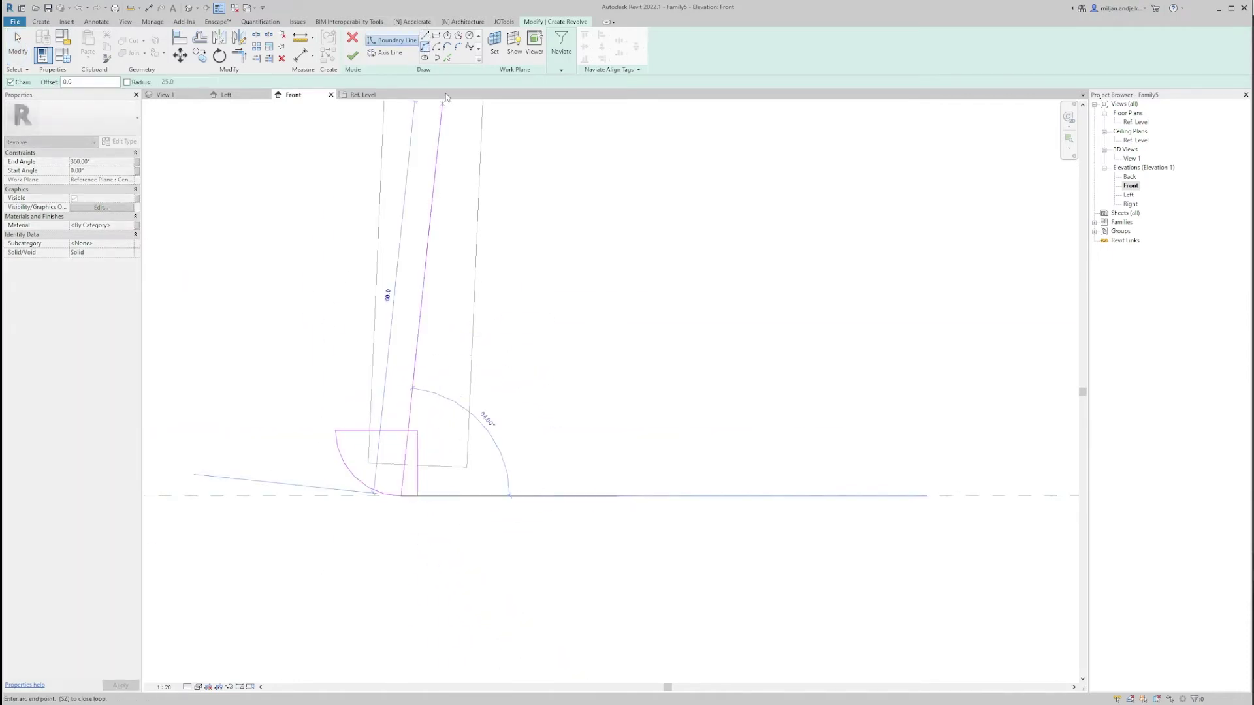
Close the foot profile with a 2.5 mm line along the reference level from the arc's end to the vertical line.
{"action": "left_click", "coordinate": [429, 37]}
{"action": "left_click", "coordinate": [401, 497]}
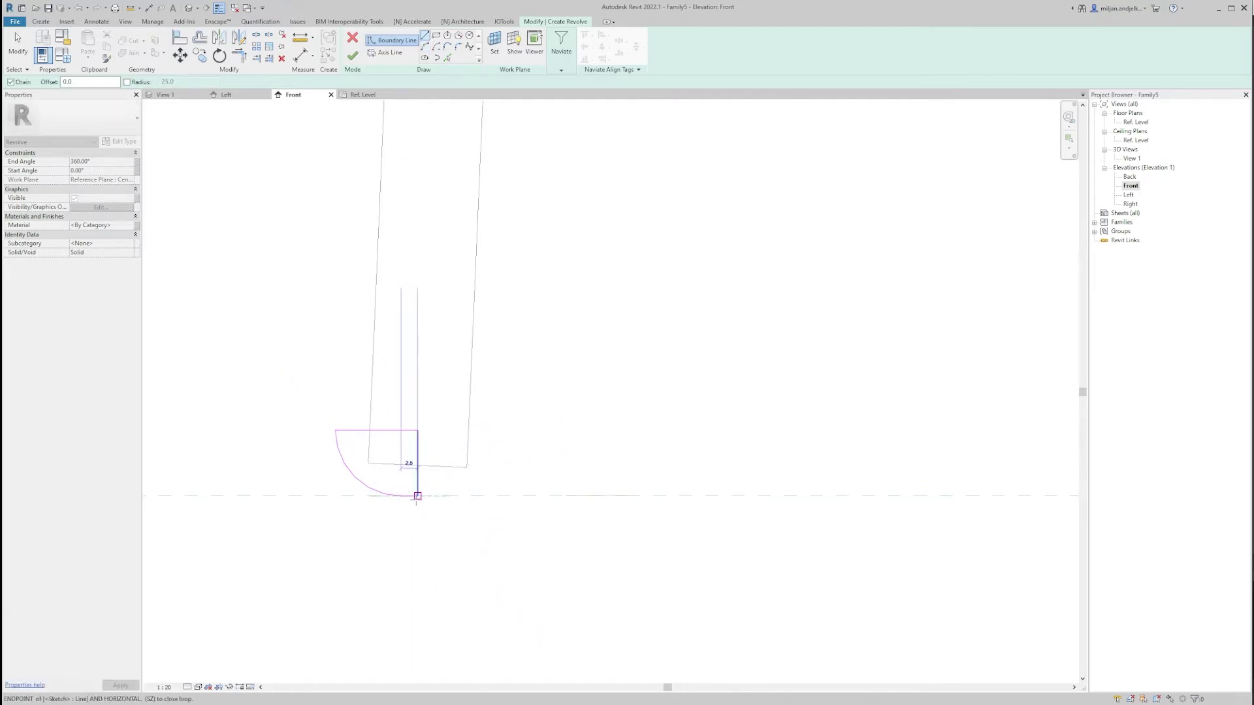
{"action": "left_click", "coordinate": [418, 496]}
{"action": "key", "text": "Escape"}
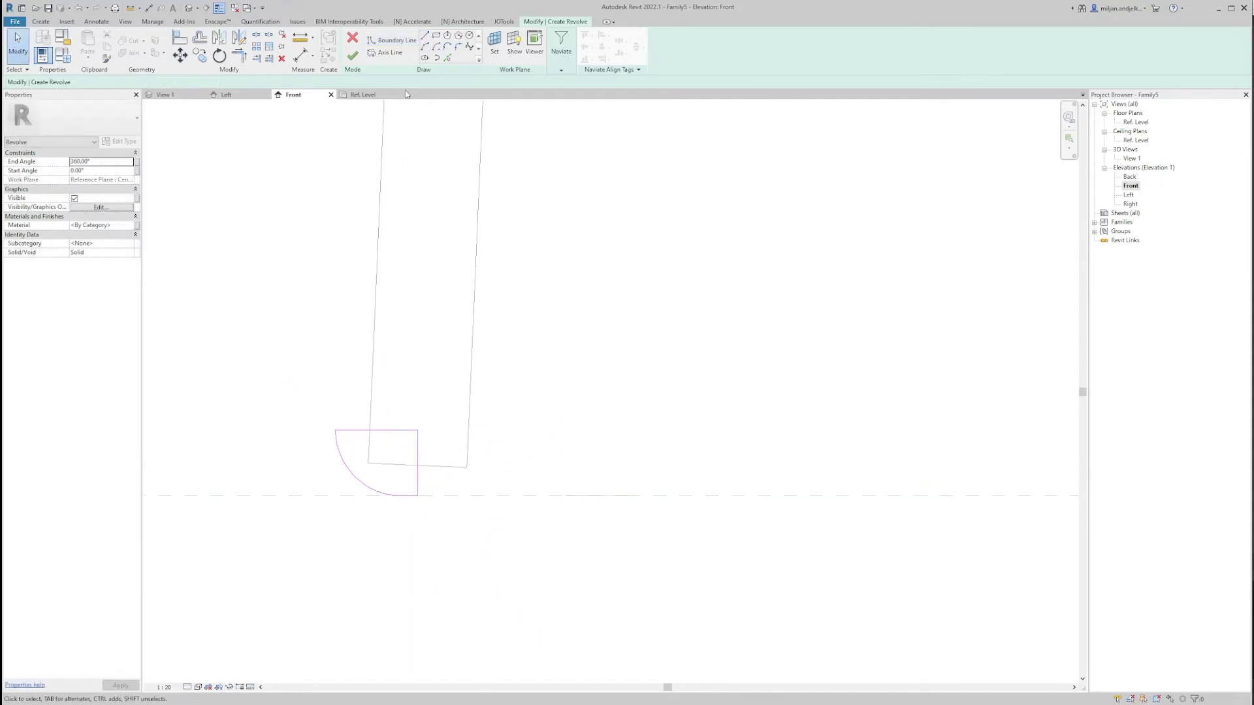
Draw a vertical revolve axis about 15 mm long upward from the foot profile's inner upper corner.
{"action": "left_click", "coordinate": [387, 53]}
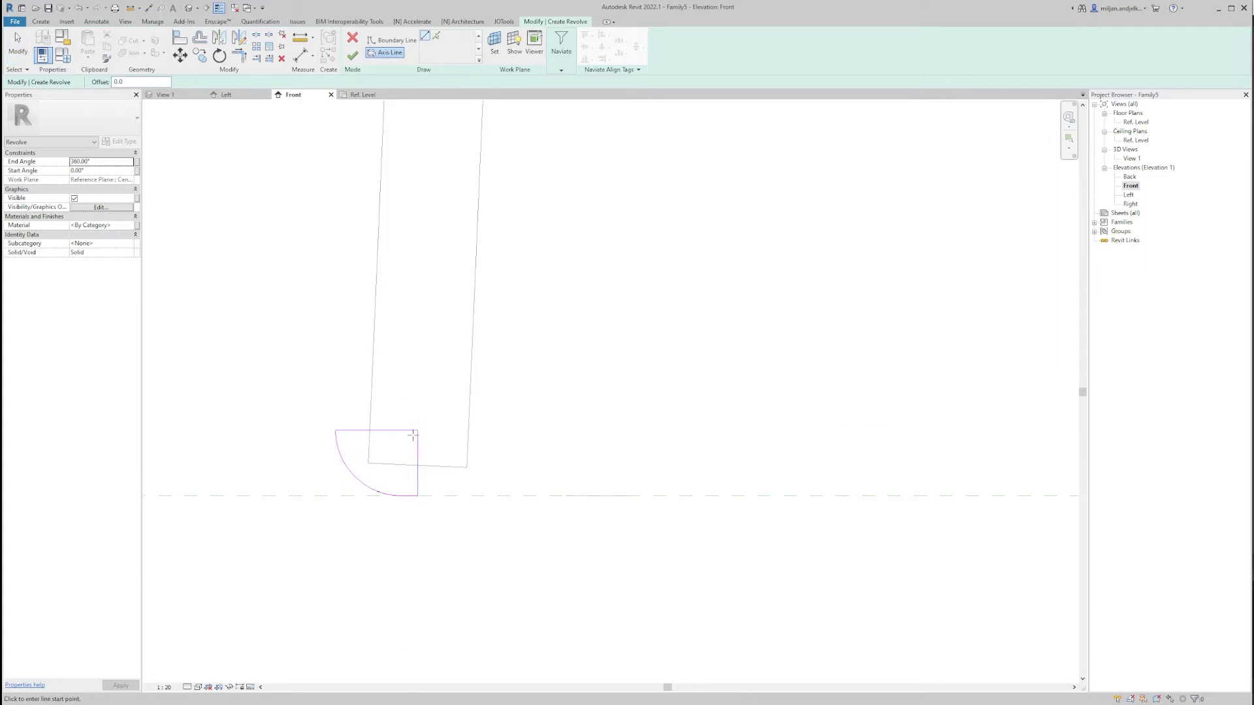
{"action": "left_click", "coordinate": [417, 496]}
{"action": "left_click", "coordinate": [420, 333]}
{"action": "left_click", "coordinate": [418, 332]}
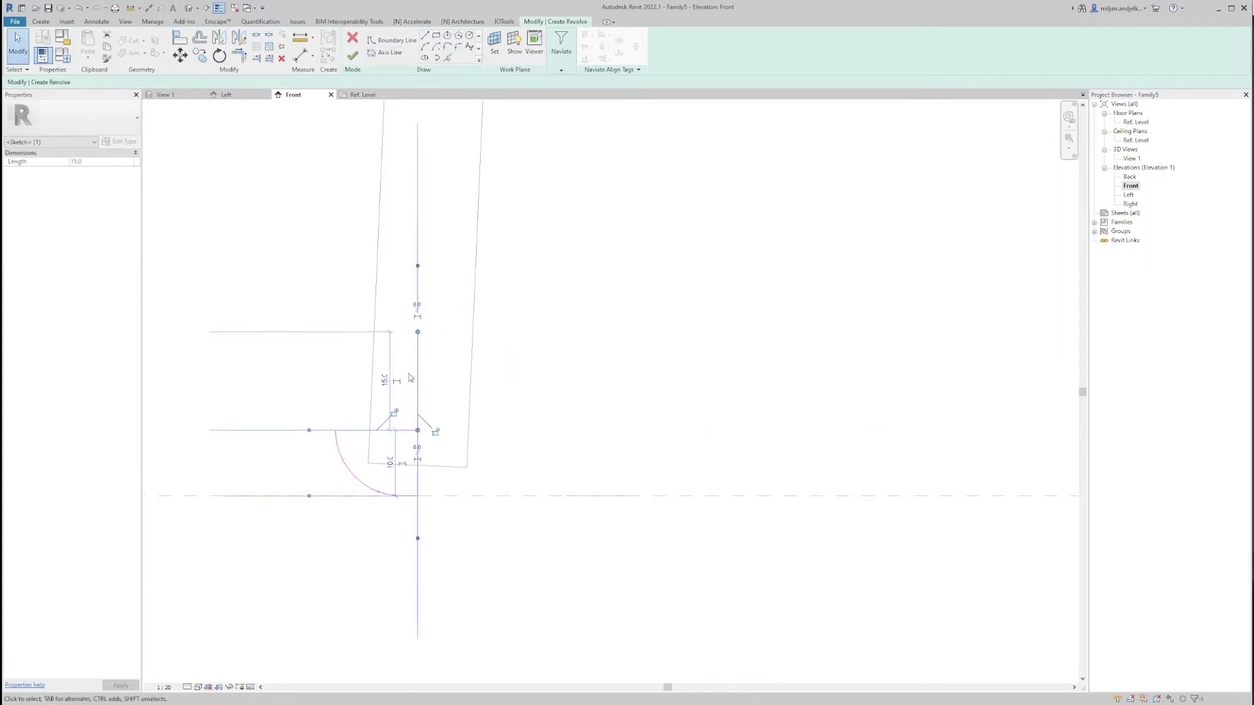
Finish the revolved foot and inspect it on the leg end in the 3D view.
{"action": "left_click", "coordinate": [353, 57]}
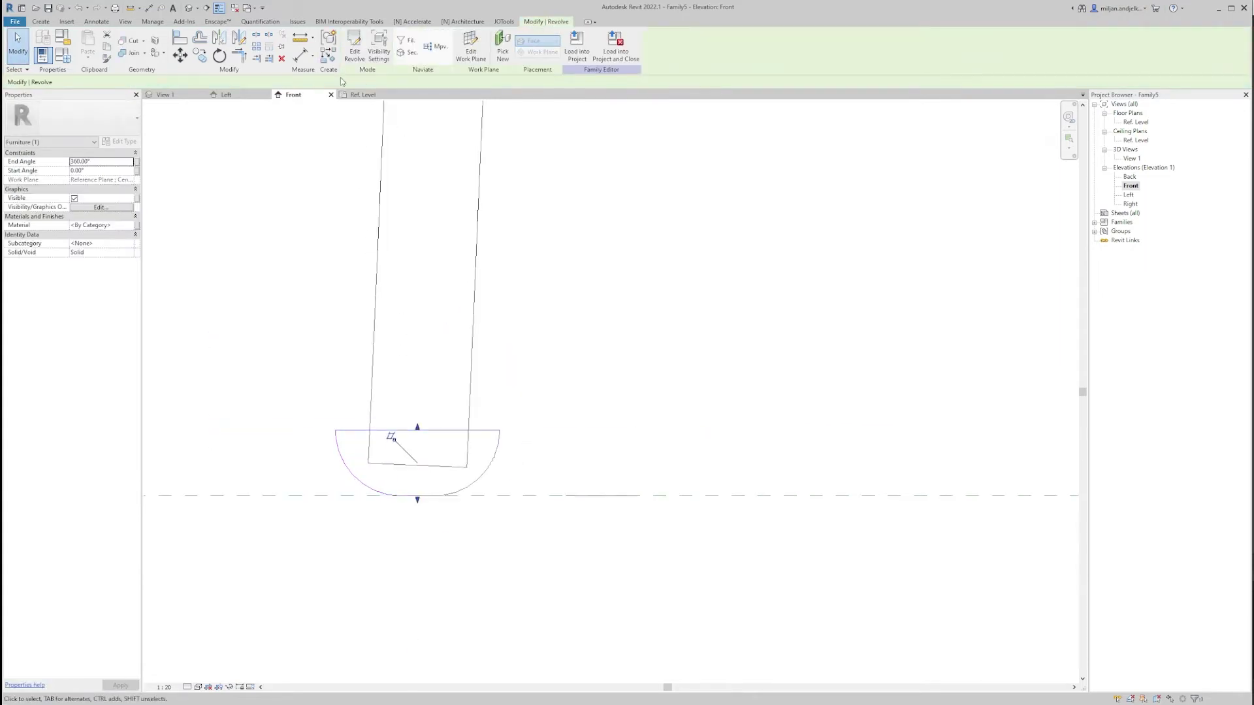
{"action": "left_click", "coordinate": [426, 370]}
{"action": "scroll", "coordinate": [426, 371], "scroll_direction": "down", "scroll_amount": 3}
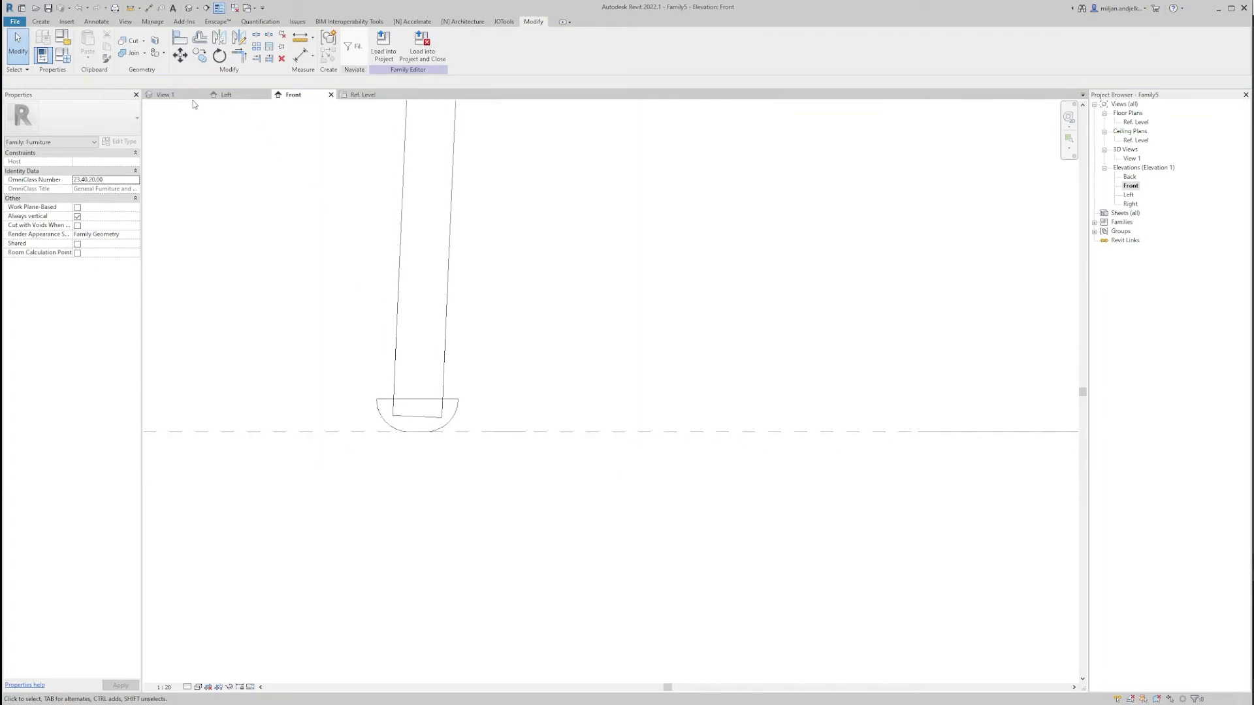
{"action": "left_click", "coordinate": [167, 95]}
{"action": "scroll", "coordinate": [429, 585], "scroll_direction": "up", "scroll_amount": 4}
{"action": "scroll", "coordinate": [430, 585], "scroll_direction": "up", "scroll_amount": 3}
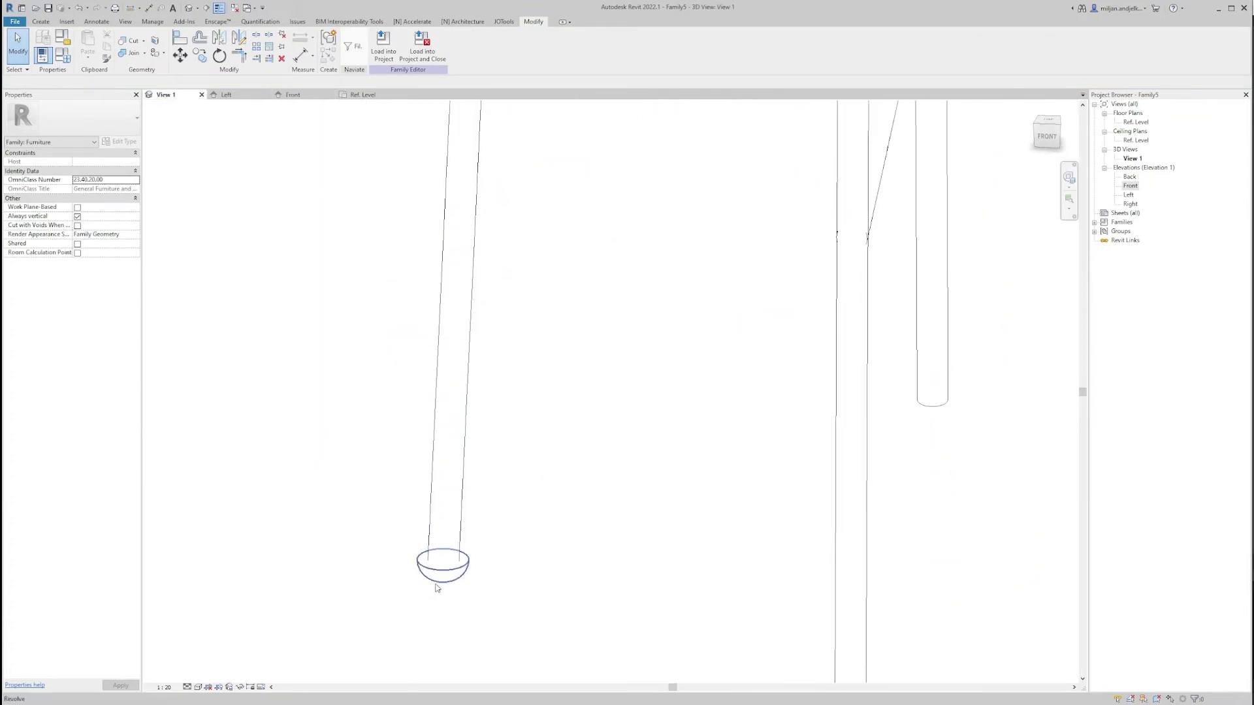
{"action": "left_click", "coordinate": [437, 588]}
{"action": "middle_click_drag", "start_coordinate": [384, 580], "coordinate": [342, 485]}
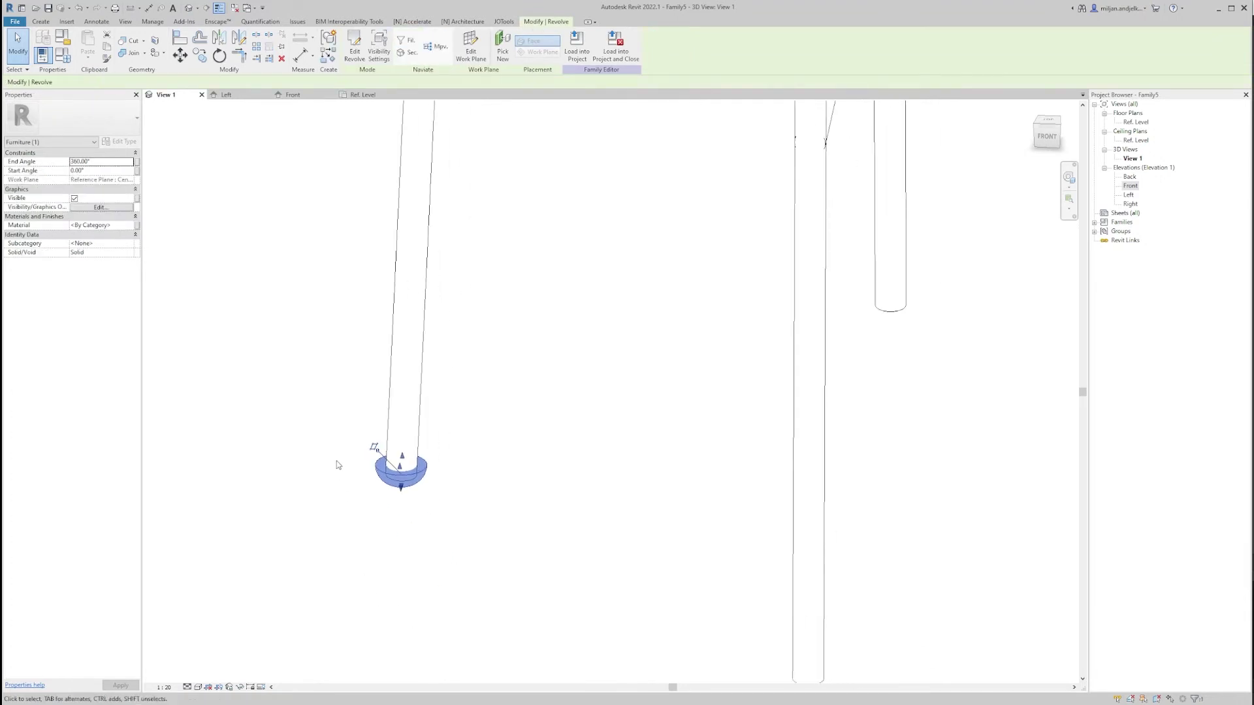
{"action": "scroll", "coordinate": [377, 577], "scroll_direction": "down", "scroll_amount": 5}
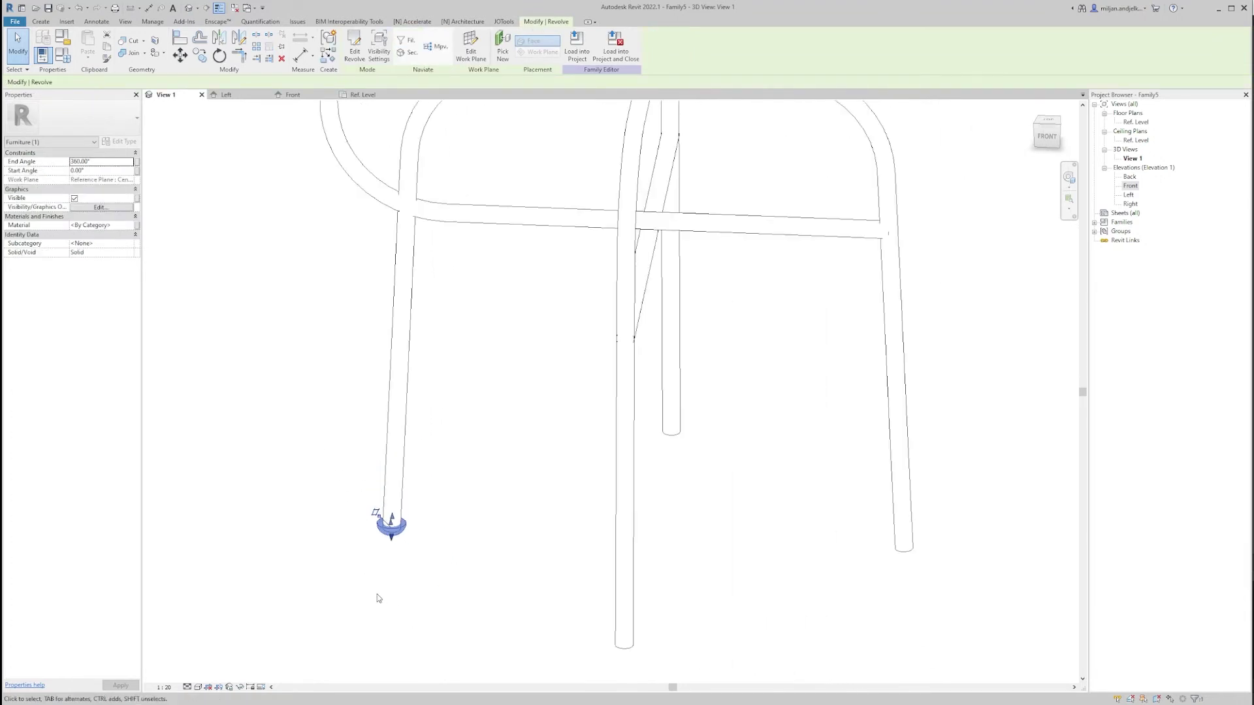
{"action": "middle_click_drag", "start_coordinate": [476, 520], "coordinate": [466, 557]}
{"action": "left_click", "coordinate": [475, 478]}
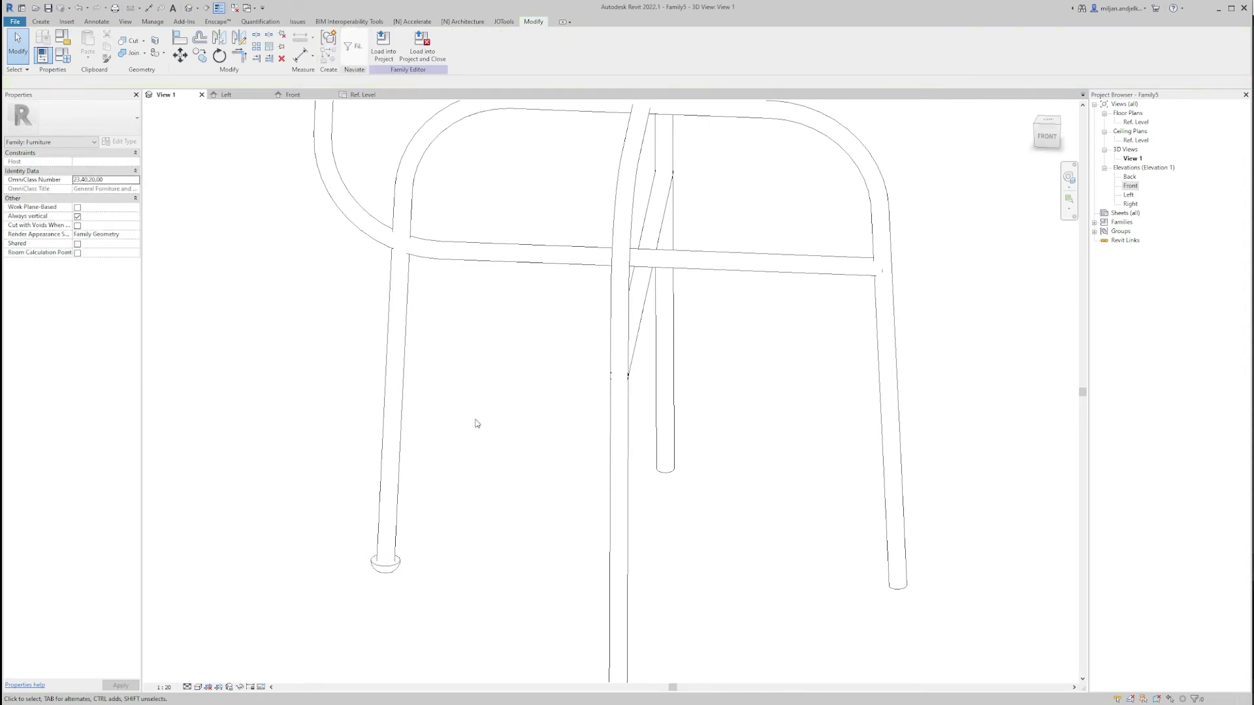
In the Ref. Level plan, rotate a copy of the foot 90° about the reference plane intersection onto the adjacent leg.
{"action": "left_click", "coordinate": [365, 95]}
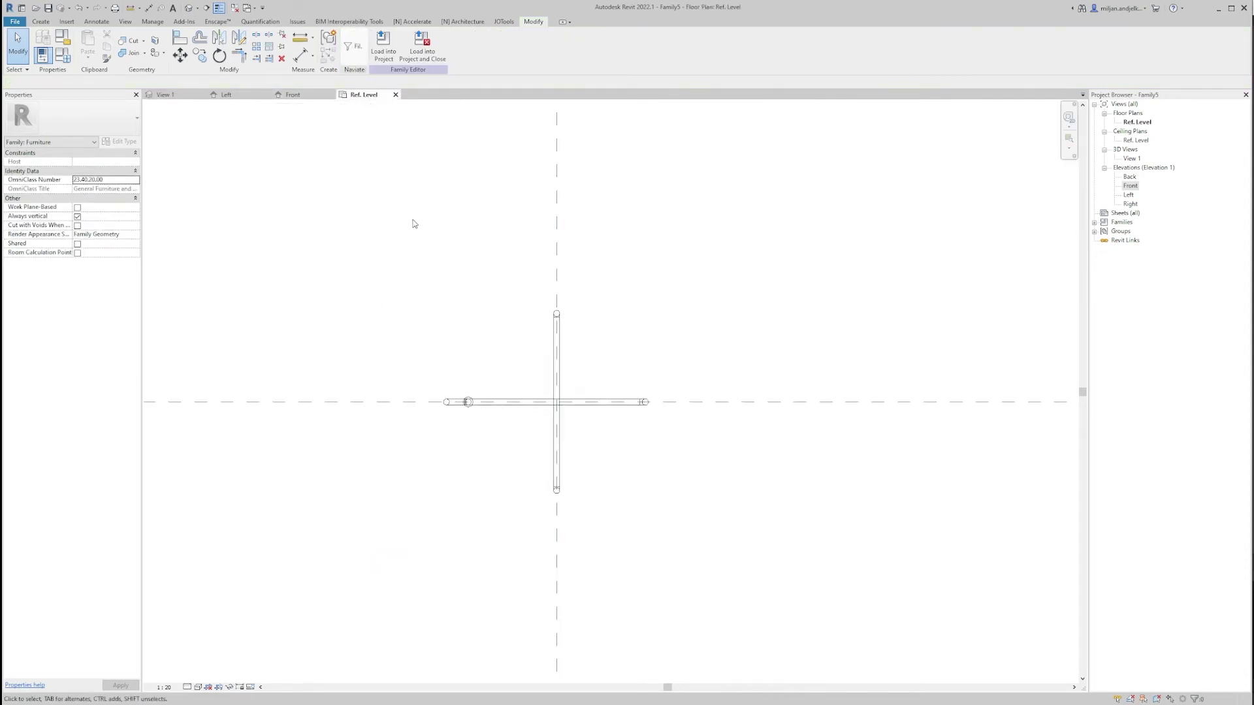
{"action": "scroll", "coordinate": [457, 401], "scroll_direction": "up", "scroll_amount": 3}
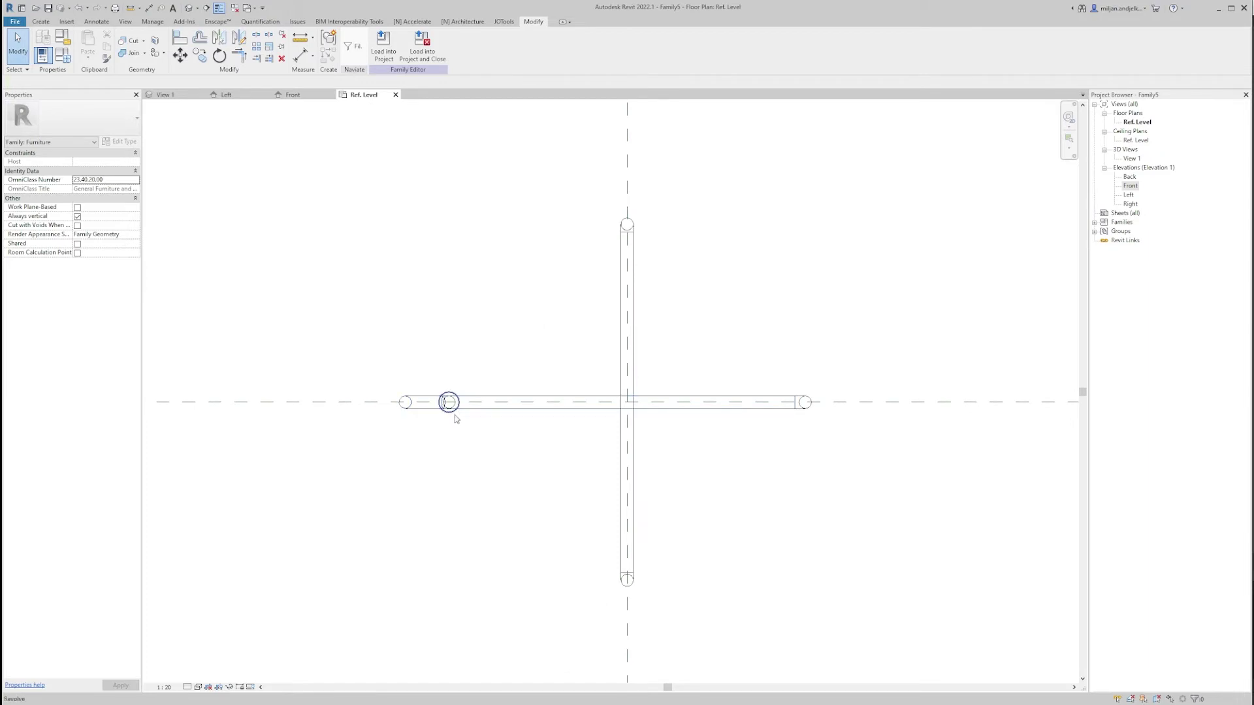
{"action": "left_click", "coordinate": [451, 410]}
{"action": "middle_click_drag", "start_coordinate": [538, 456], "coordinate": [507, 453]}
{"action": "key", "text": "r"}
{"action": "key", "text": "o"}
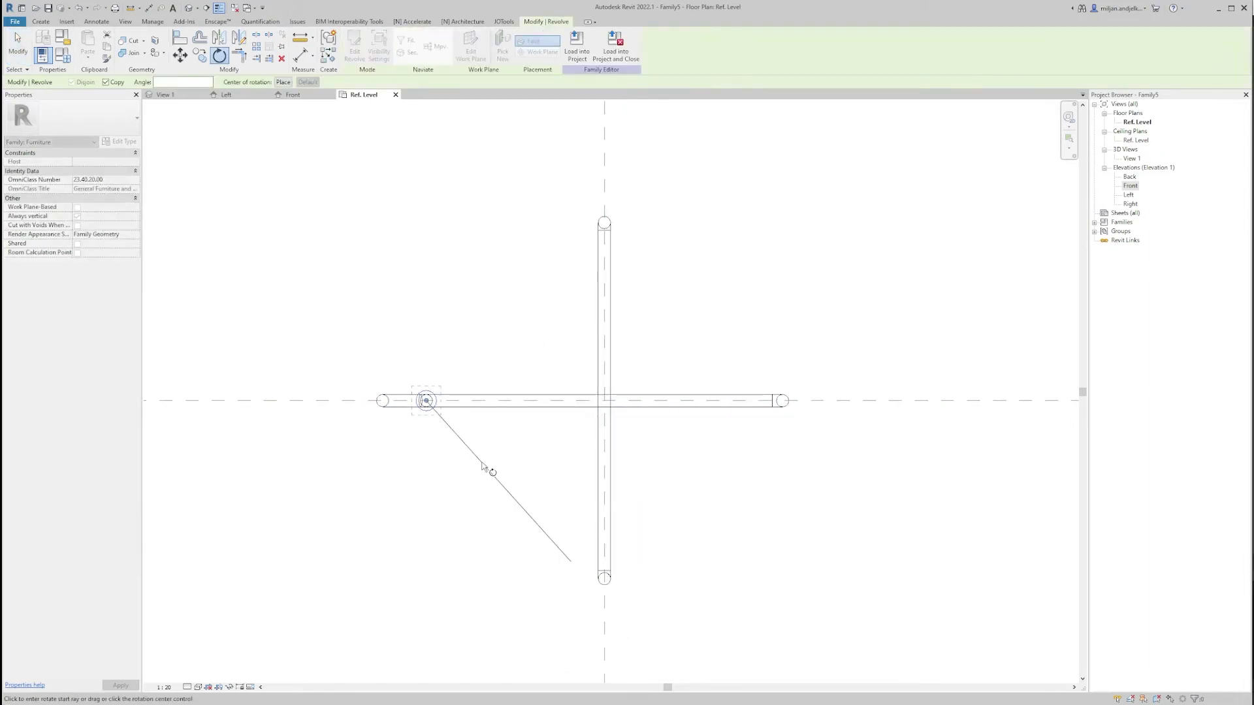
{"action": "scroll", "coordinate": [425, 400], "scroll_direction": "up", "scroll_amount": 3}
{"action": "left_click_drag", "start_coordinate": [425, 400], "coordinate": [737, 395]}
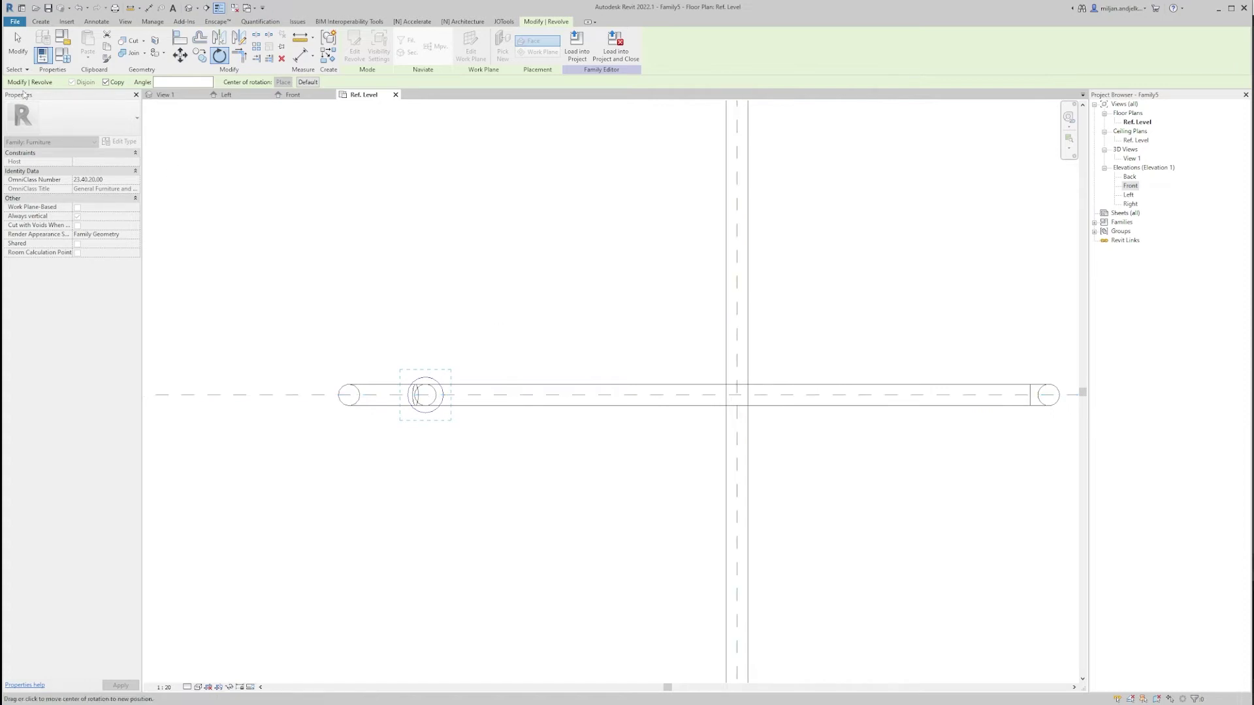
{"action": "scroll", "coordinate": [736, 391], "scroll_direction": "down", "scroll_amount": 2}
{"action": "left_click", "coordinate": [574, 403]}
{"action": "type", "text": "90"}
{"action": "key", "text": "Return"}
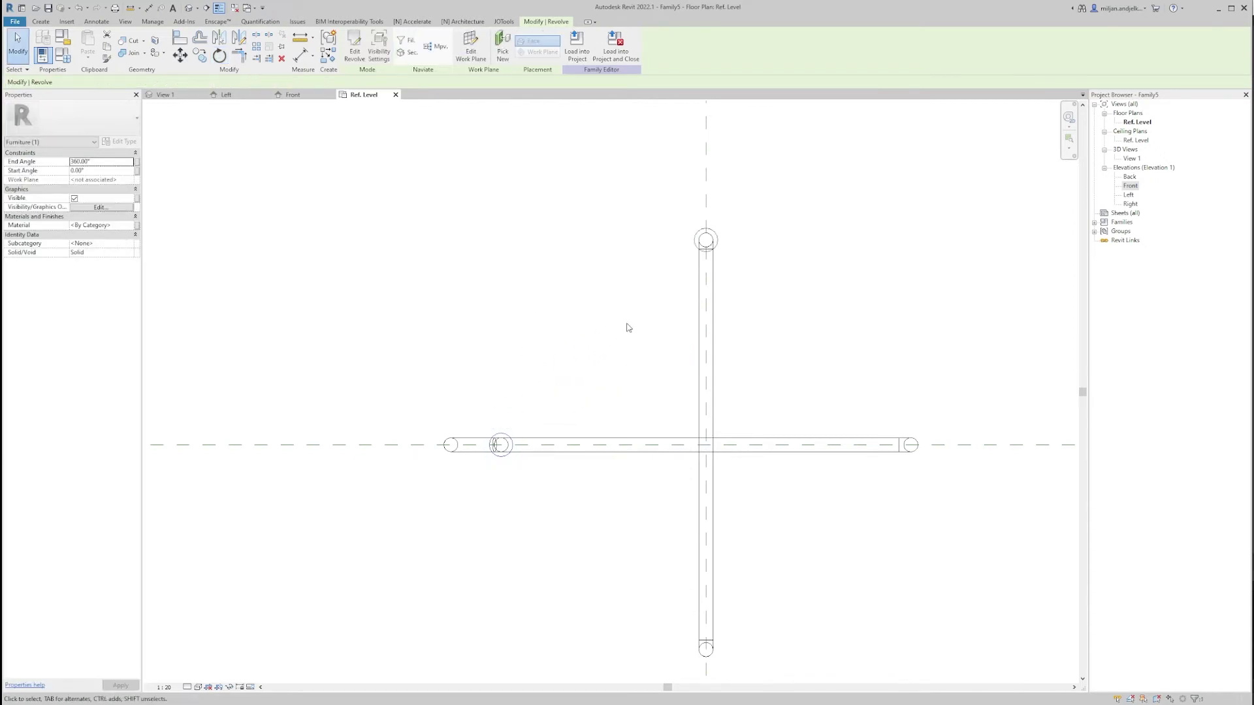
Rotate a copy of the second foot 90° about the chair's centre onto the leg opposite the original foot.
{"action": "key", "text": "r"}
{"action": "key", "text": "o"}
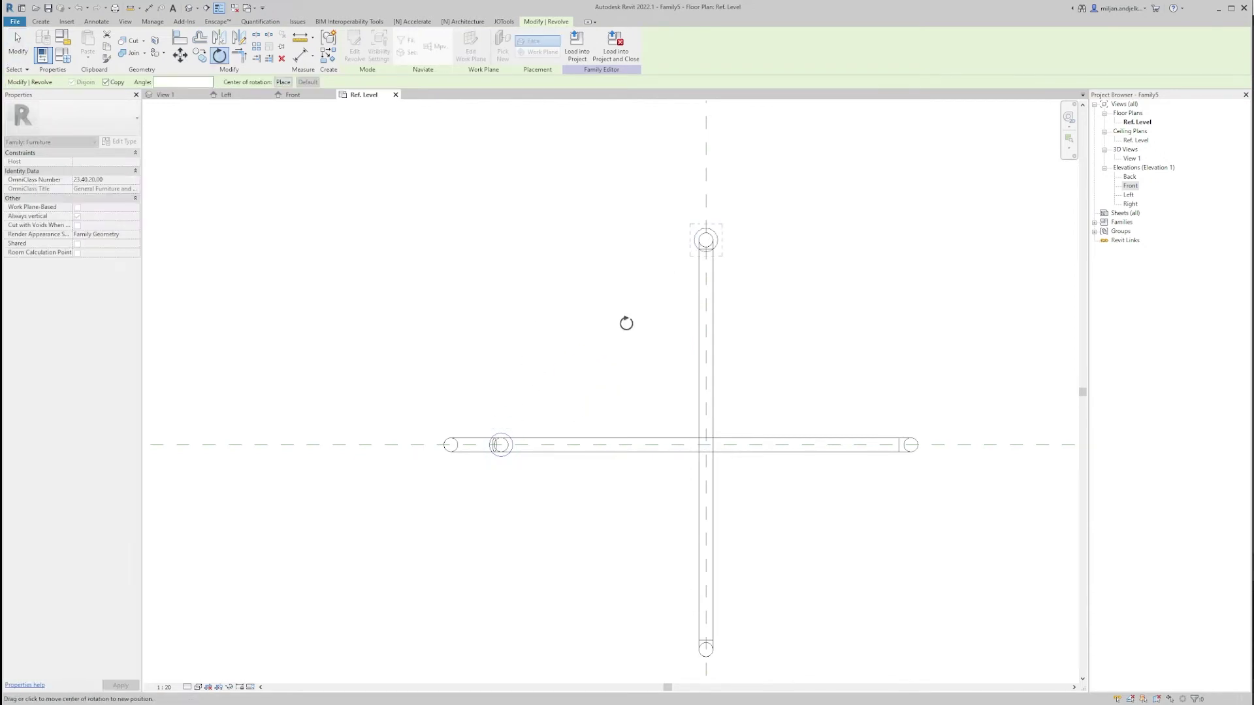
{"action": "left_click", "coordinate": [705, 445]}
{"action": "left_click", "coordinate": [733, 356]}
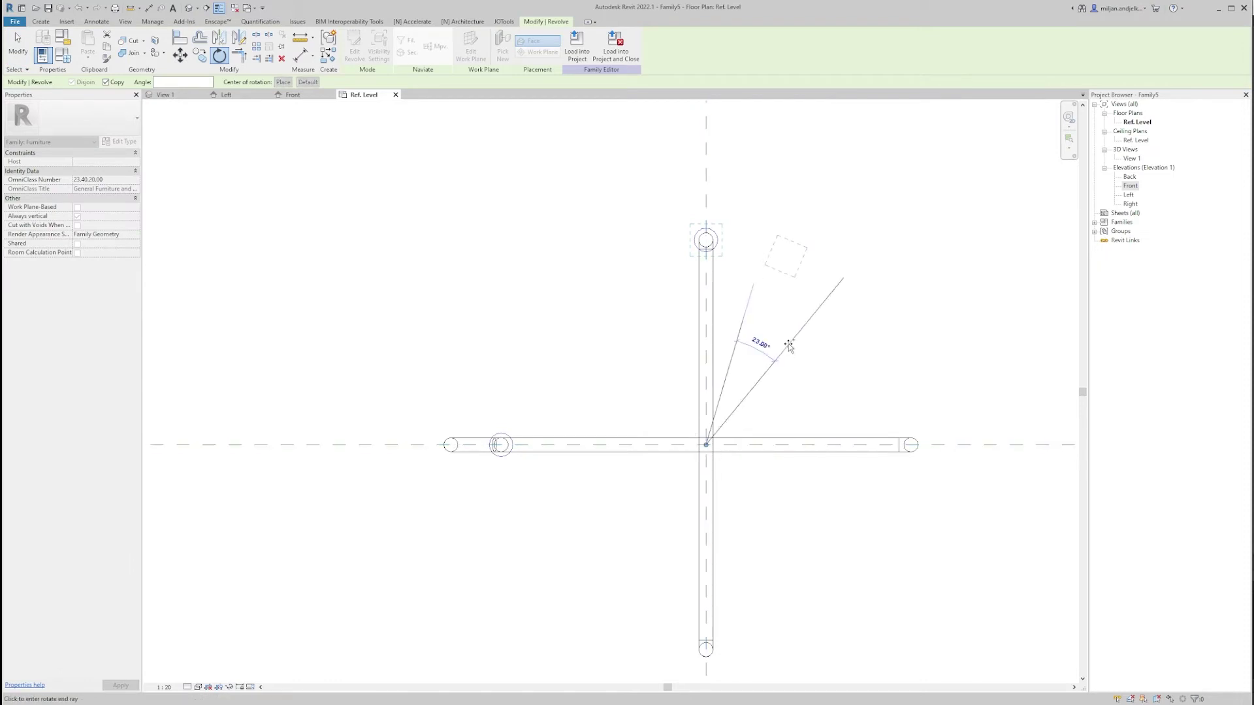
{"action": "type", "text": "90"}
{"action": "key", "text": "Return"}
Rotate a copy of the third foot about the chair's centre onto the last bare leg.
{"action": "middle_click_drag", "start_coordinate": [771, 521], "coordinate": [683, 339]}
{"action": "key", "text": "r"}
{"action": "key", "text": "o"}
{"action": "left_click", "coordinate": [617, 263]}
{"action": "left_click", "coordinate": [645, 238]}
{"action": "key", "text": "Escape"}
{"action": "key", "text": "Escape"}
Compare the tubular frame with its four feet in the 3D view against the reference chair photo.
{"action": "left_click", "coordinate": [166, 95]}
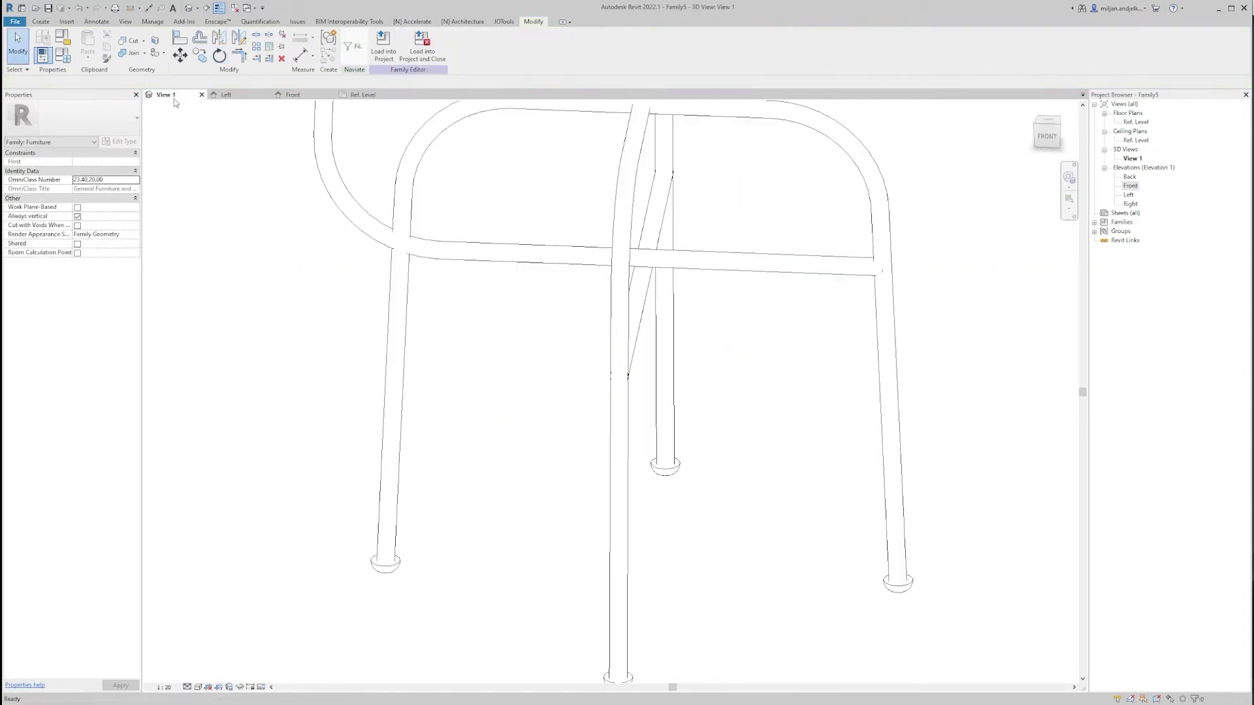
{"action": "key", "text": "alt+Tab"}
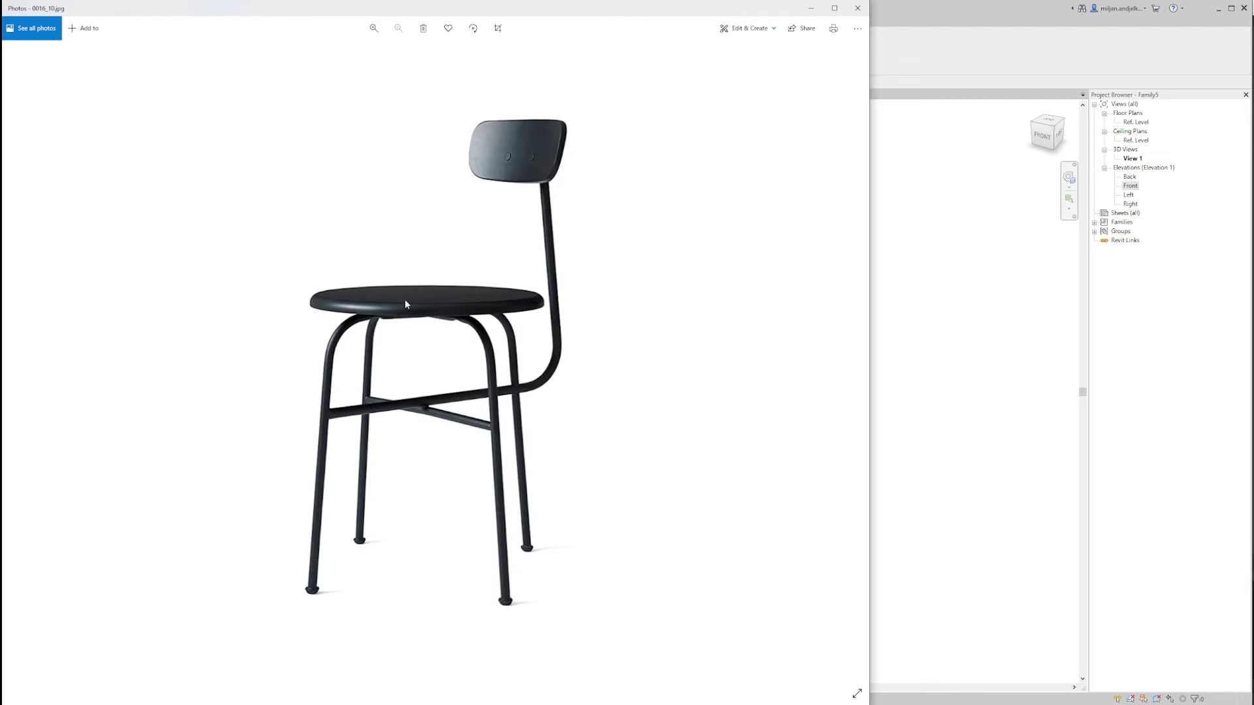
{"action": "left_click", "coordinate": [917, 59]}
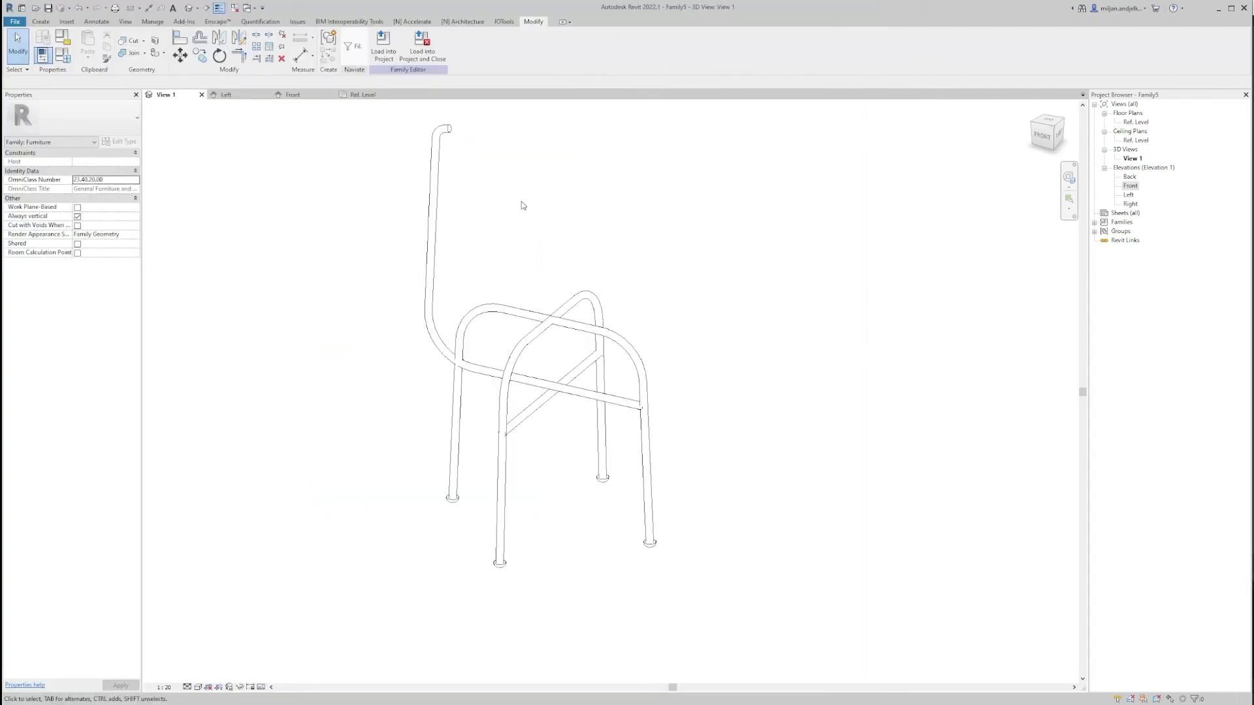
Start an extrusion in the Ref. Level plan and set its work plane to Reference Plane : Seating.
{"action": "left_click", "coordinate": [363, 95]}
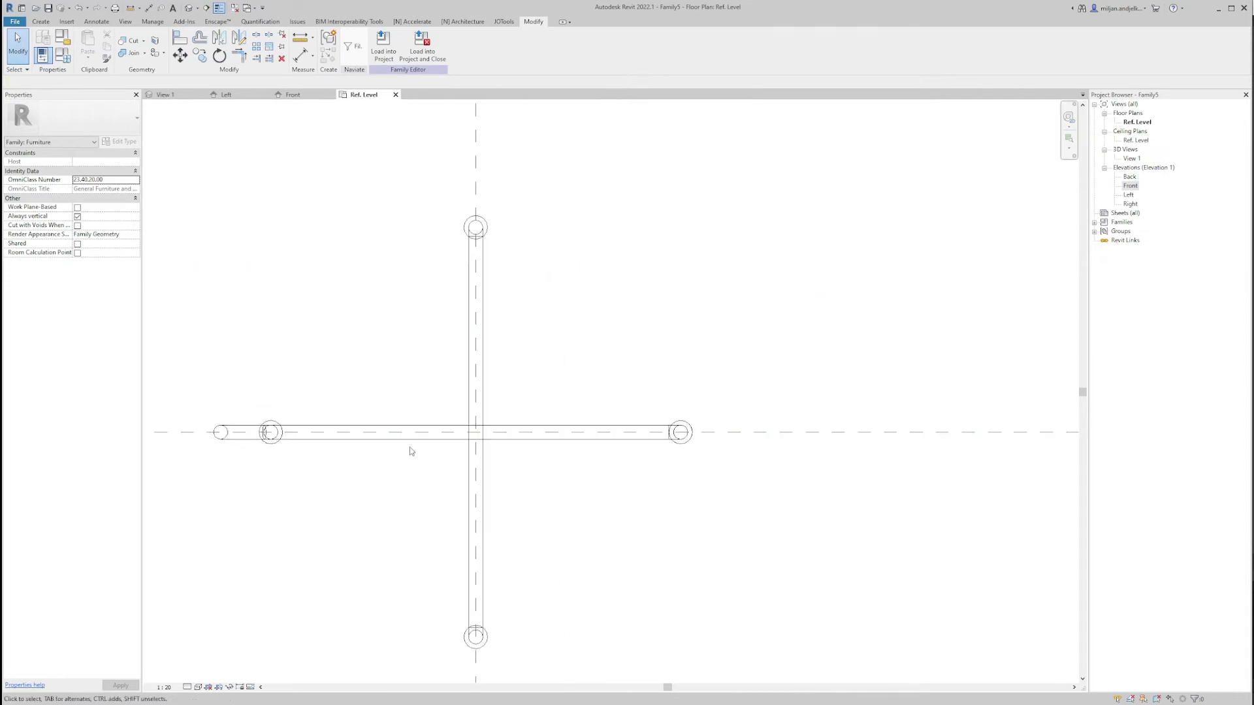
{"action": "left_click", "coordinate": [40, 22]}
{"action": "left_click", "coordinate": [89, 47]}
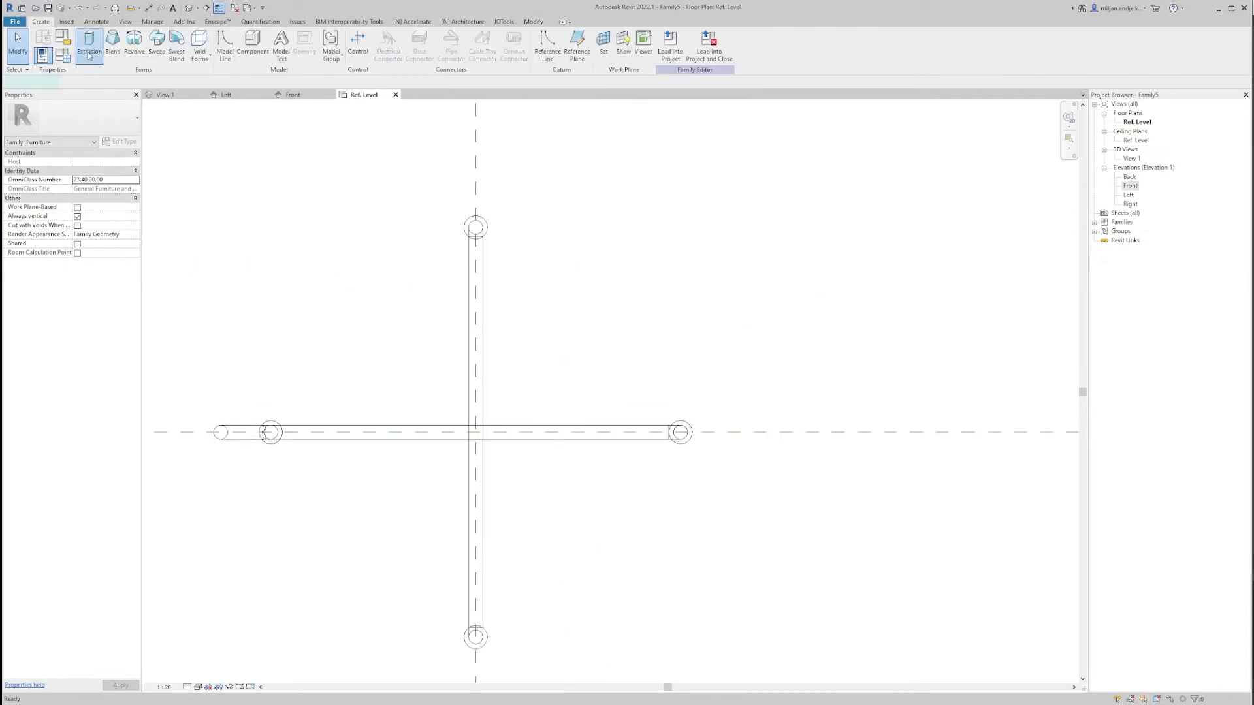
{"action": "left_click", "coordinate": [440, 42]}
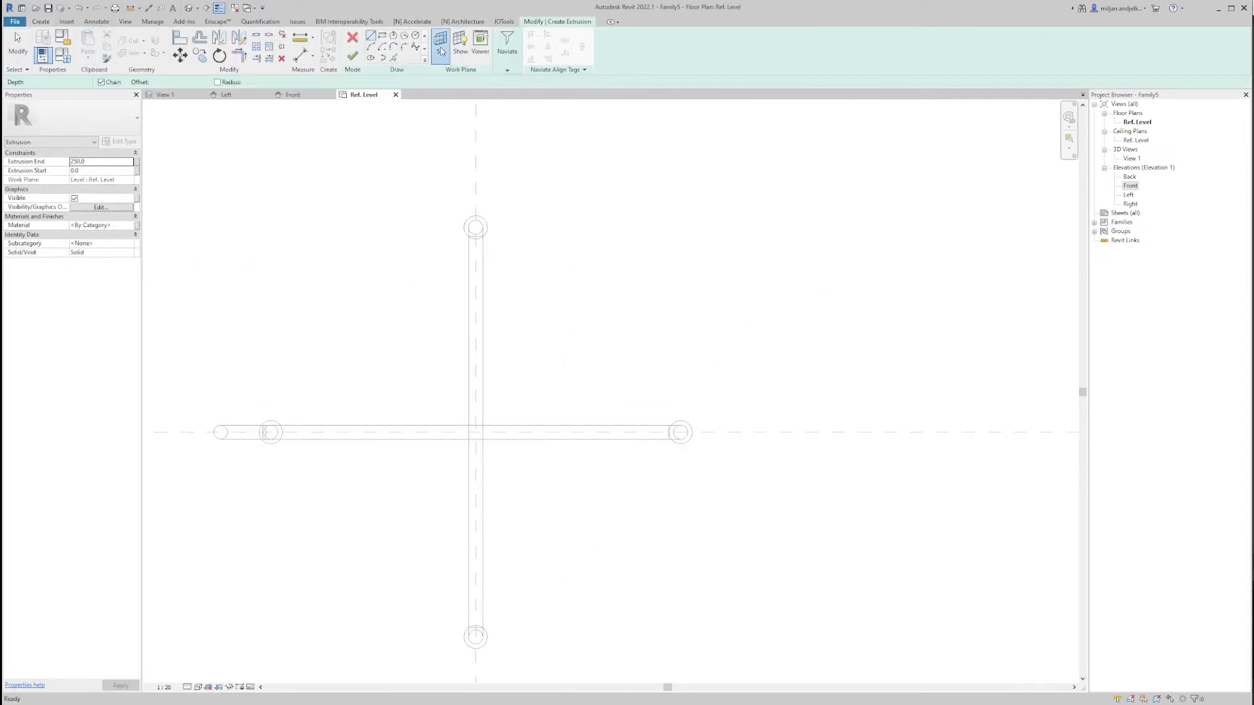
{"action": "left_click", "coordinate": [640, 358]}
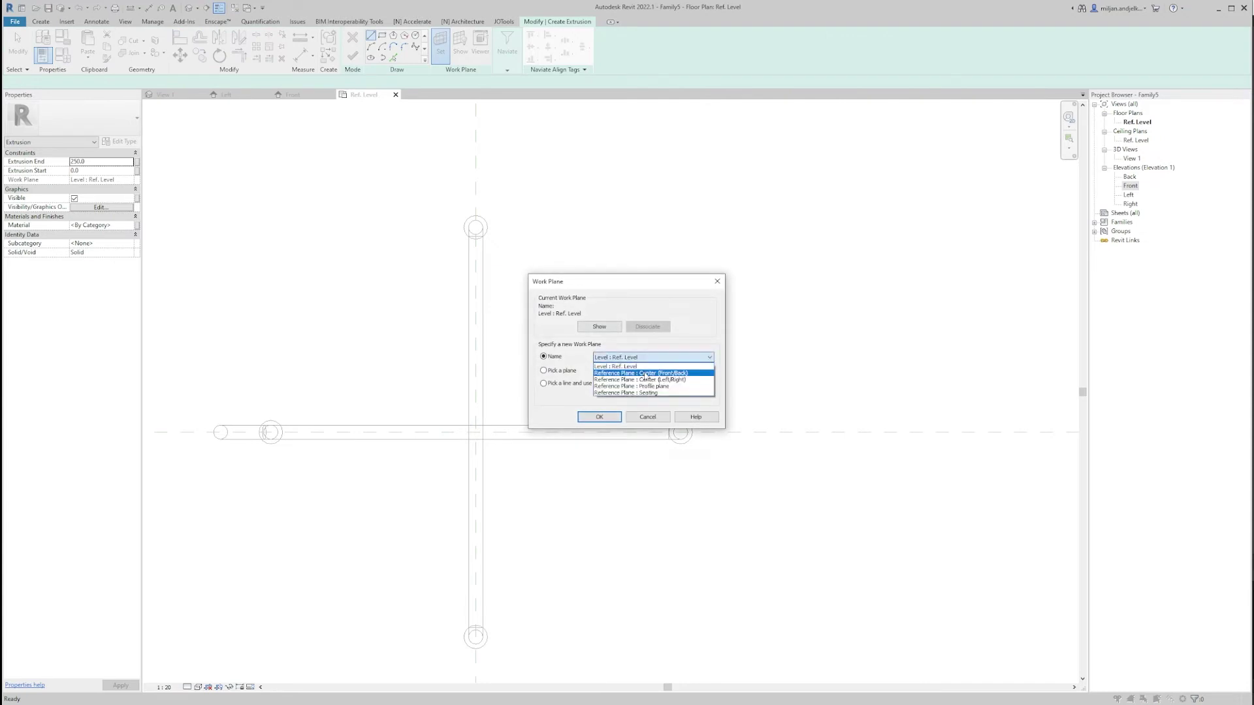
{"action": "left_click", "coordinate": [641, 394]}
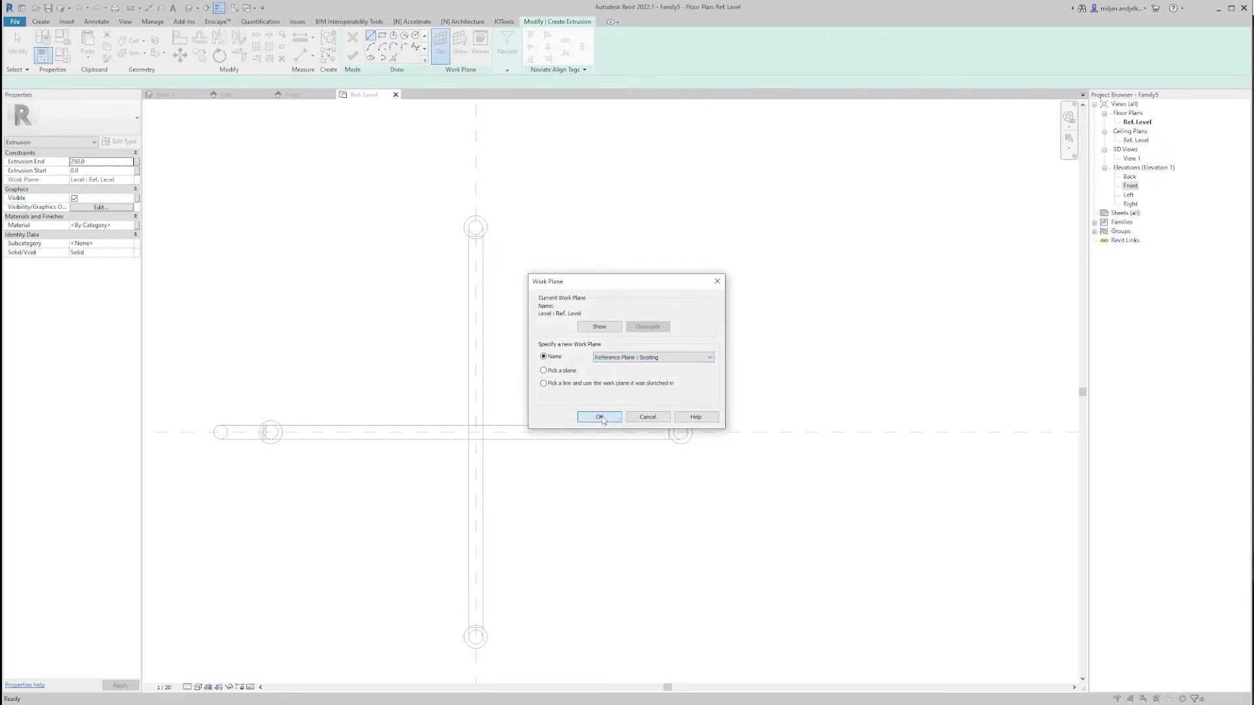
{"action": "left_click", "coordinate": [599, 417]}
Draw a seat circle with a 225 mm radius centred on the reference plane intersection.
{"action": "left_click", "coordinate": [497, 366]}
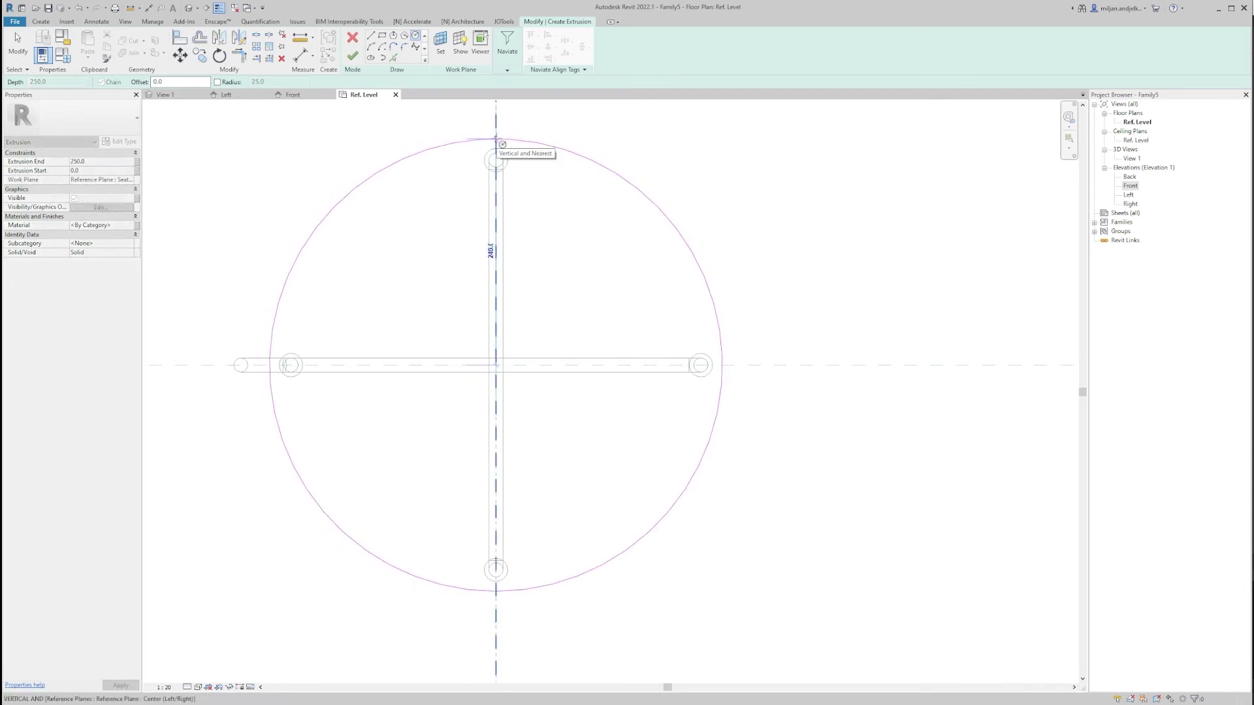
{"action": "type", "text": "22"}
{"action": "key", "text": "Return"}
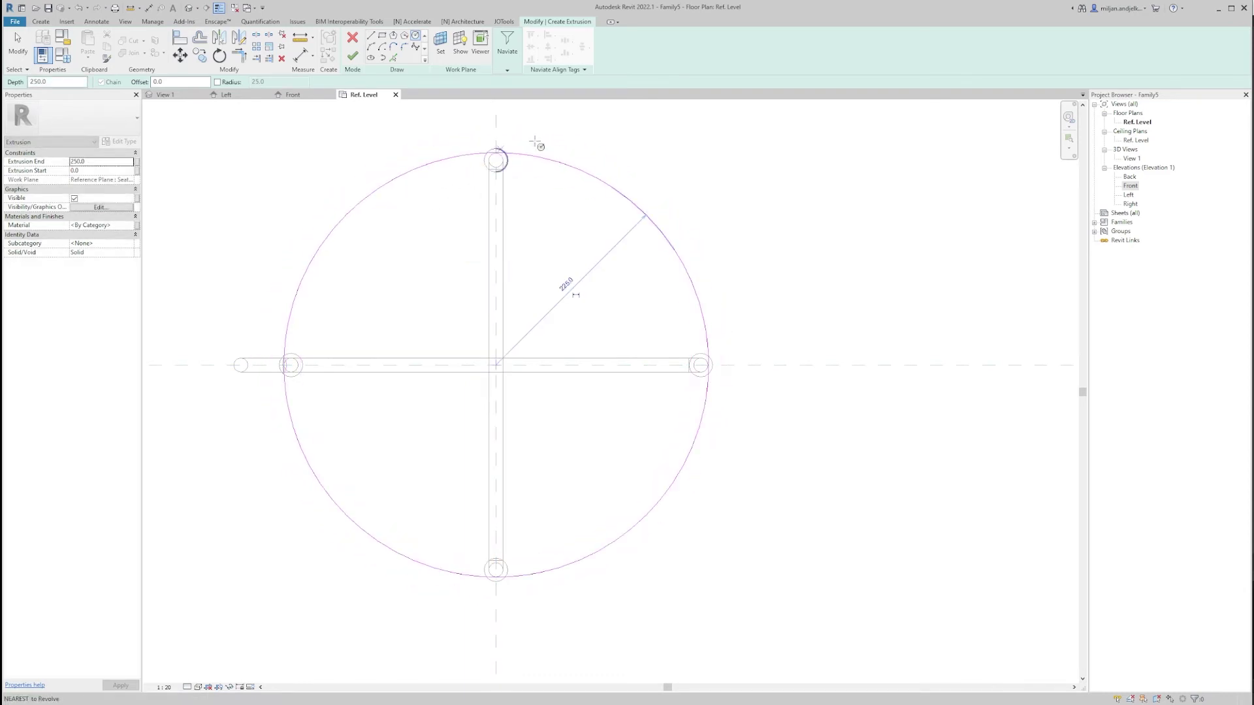
Set the seat's extrusion end to 25 mm, finish the extrusion and view the chair in 3D.
{"action": "left_click", "coordinate": [103, 161]}
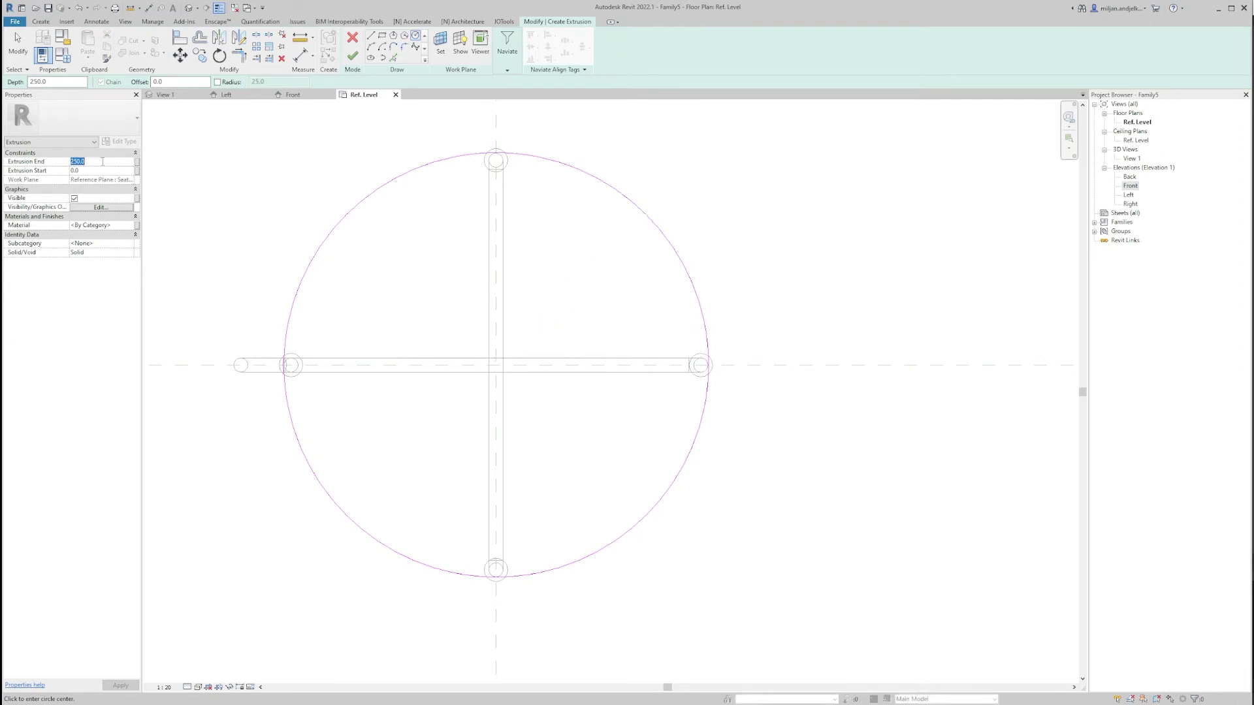
{"action": "type", "text": "250"}
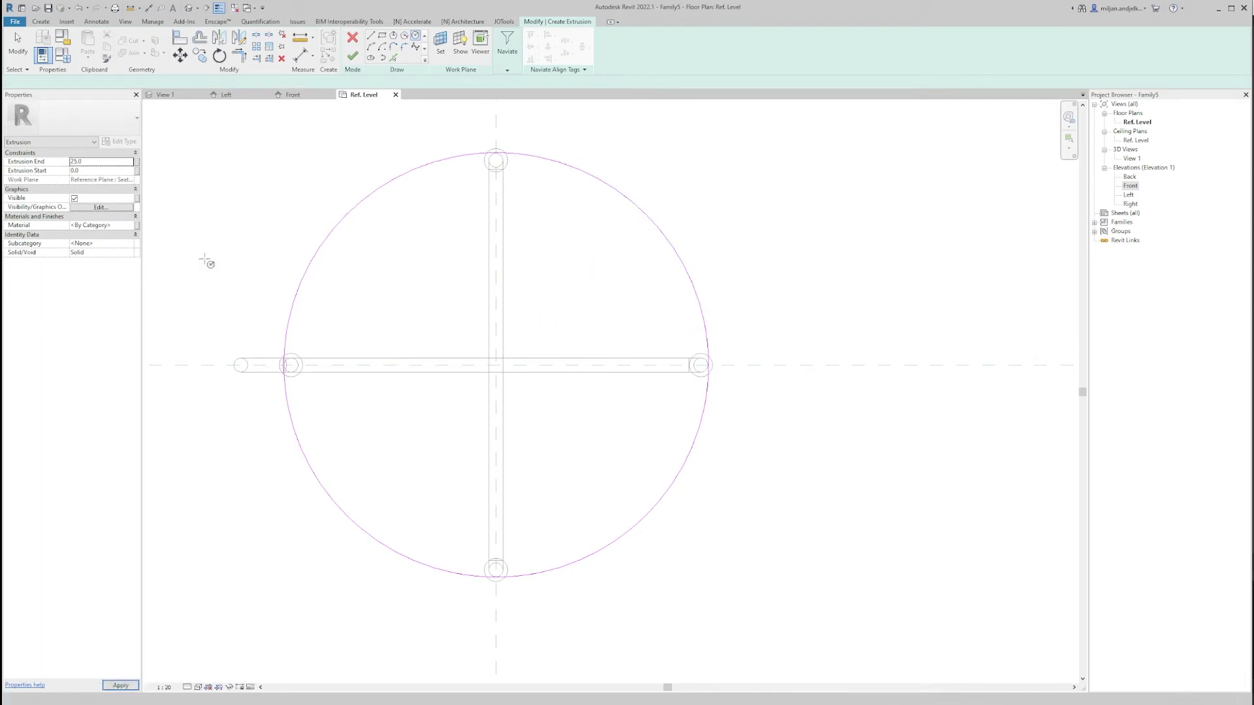
{"action": "key", "text": "alt+Tab"}
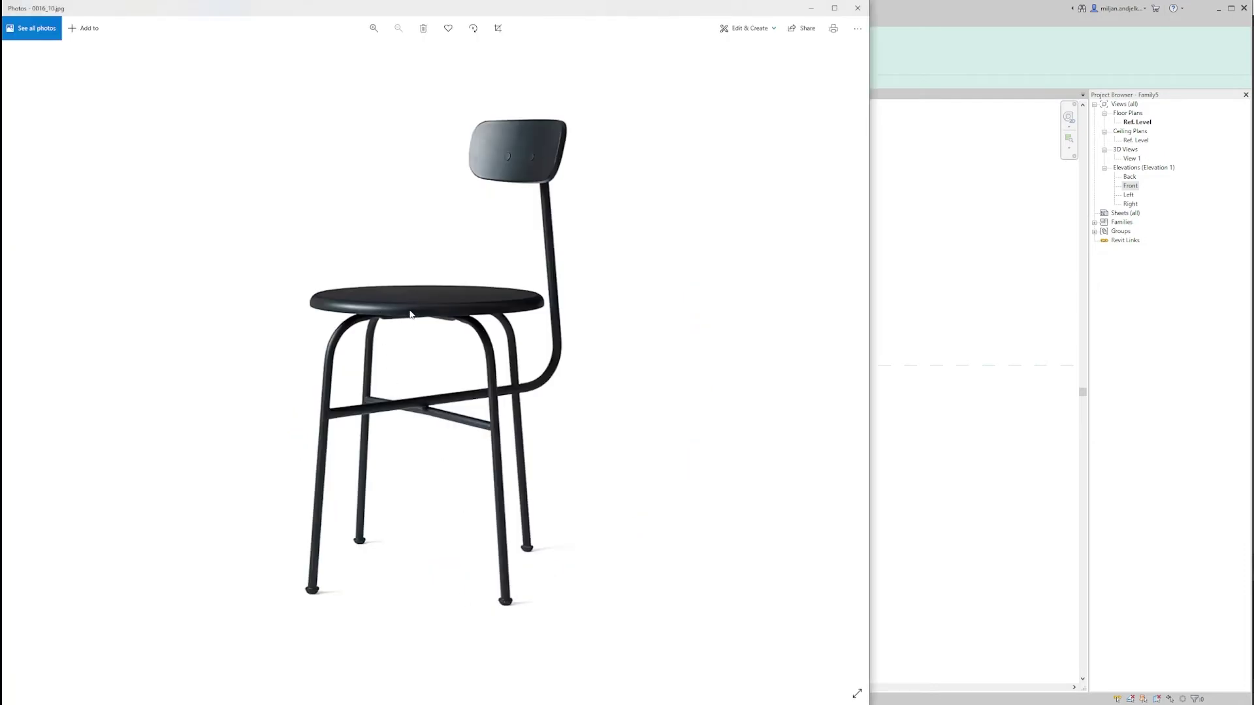
{"action": "left_click", "coordinate": [900, 49]}
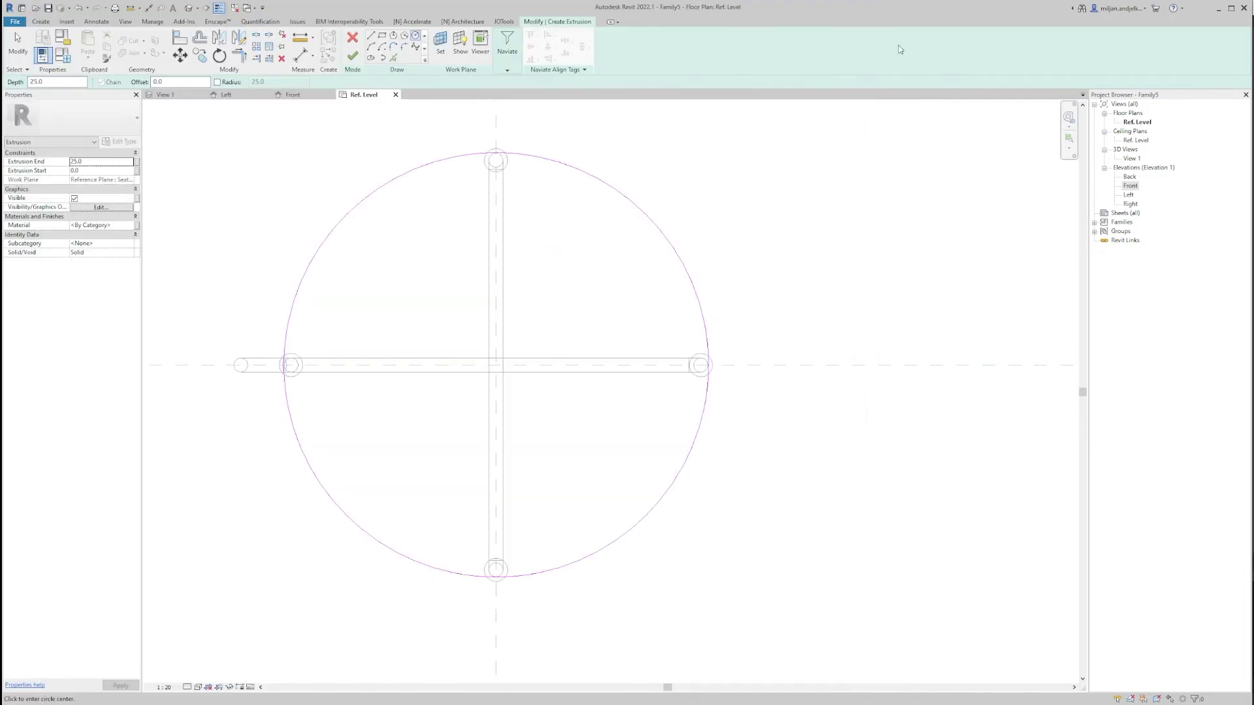
{"action": "left_click", "coordinate": [352, 57]}
{"action": "left_click", "coordinate": [166, 94]}
{"action": "middle_click_drag", "start_coordinate": [454, 314], "coordinate": [486, 460], "text": "shift"}
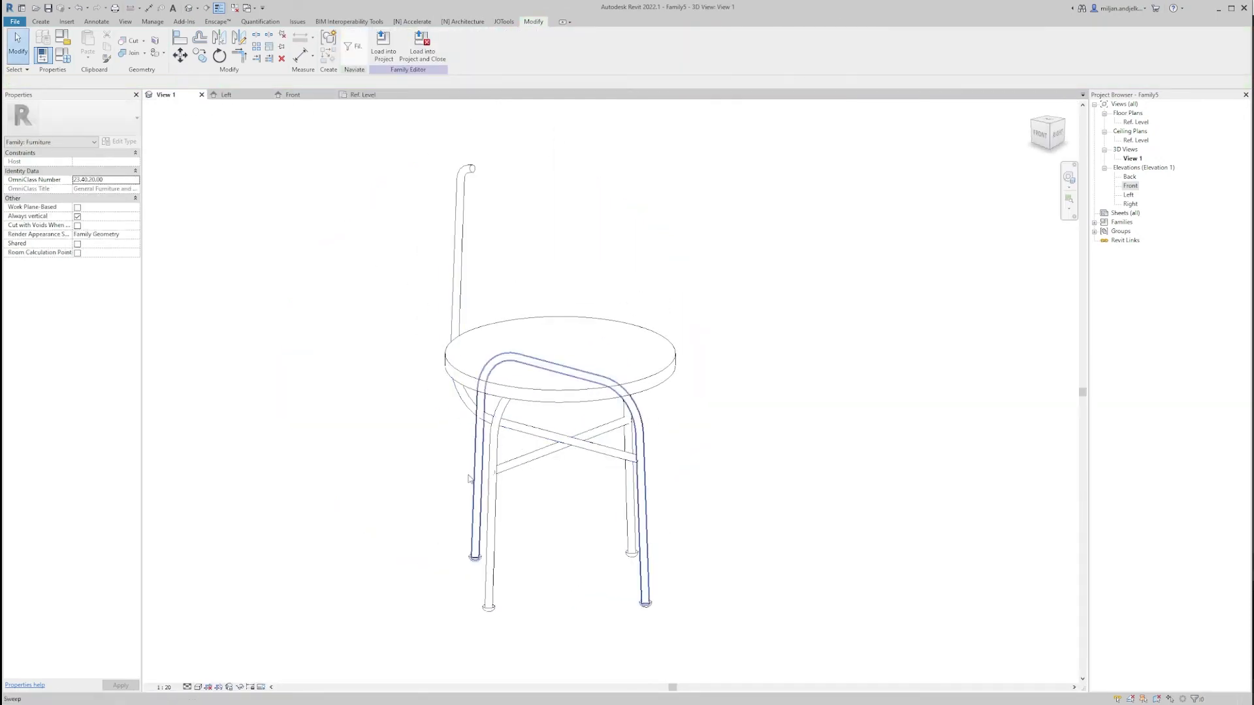
Check the seat edge in the reference chair photo and start a void revolve in the Front elevation.
{"action": "key", "text": "alt+Tab"}
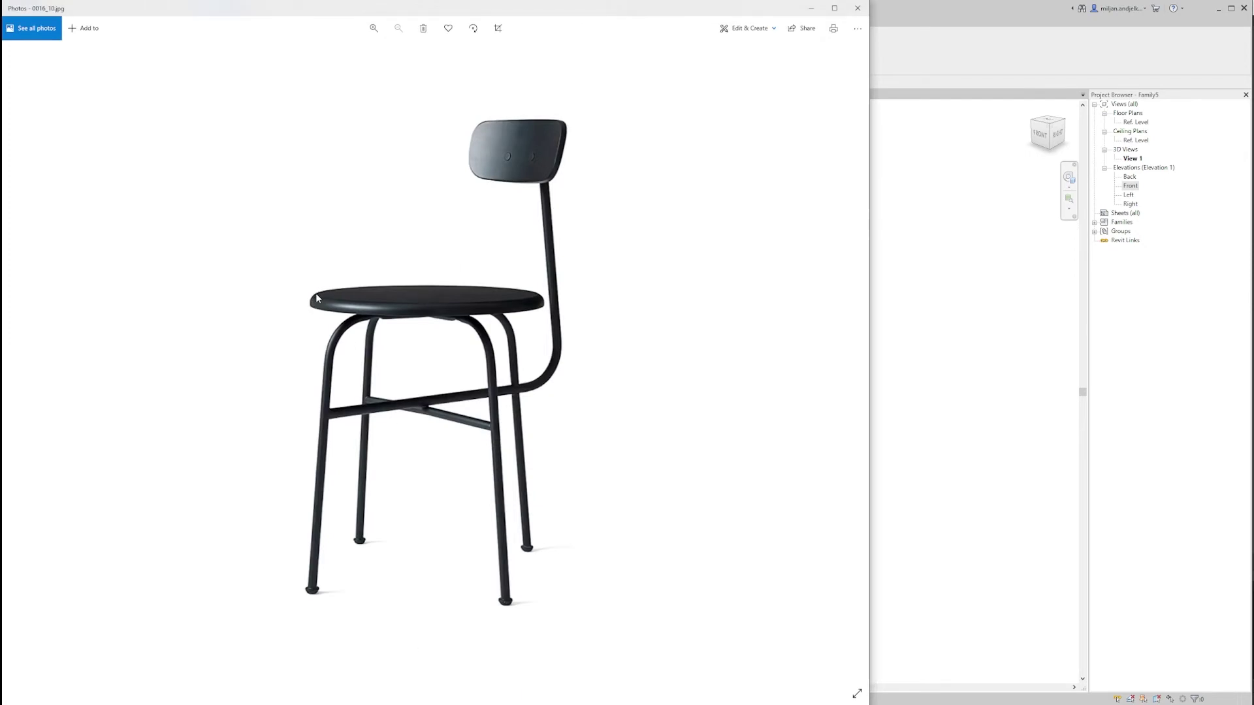
{"action": "left_click", "coordinate": [938, 44]}
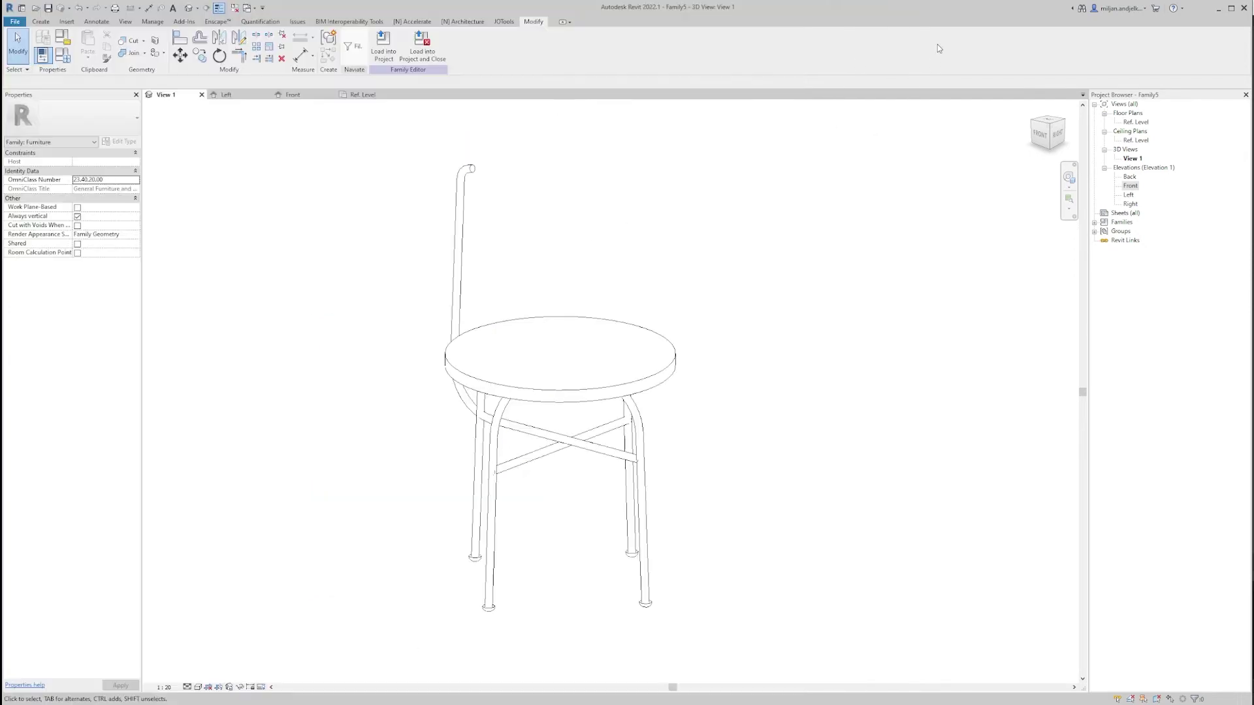
{"action": "left_click", "coordinate": [292, 95]}
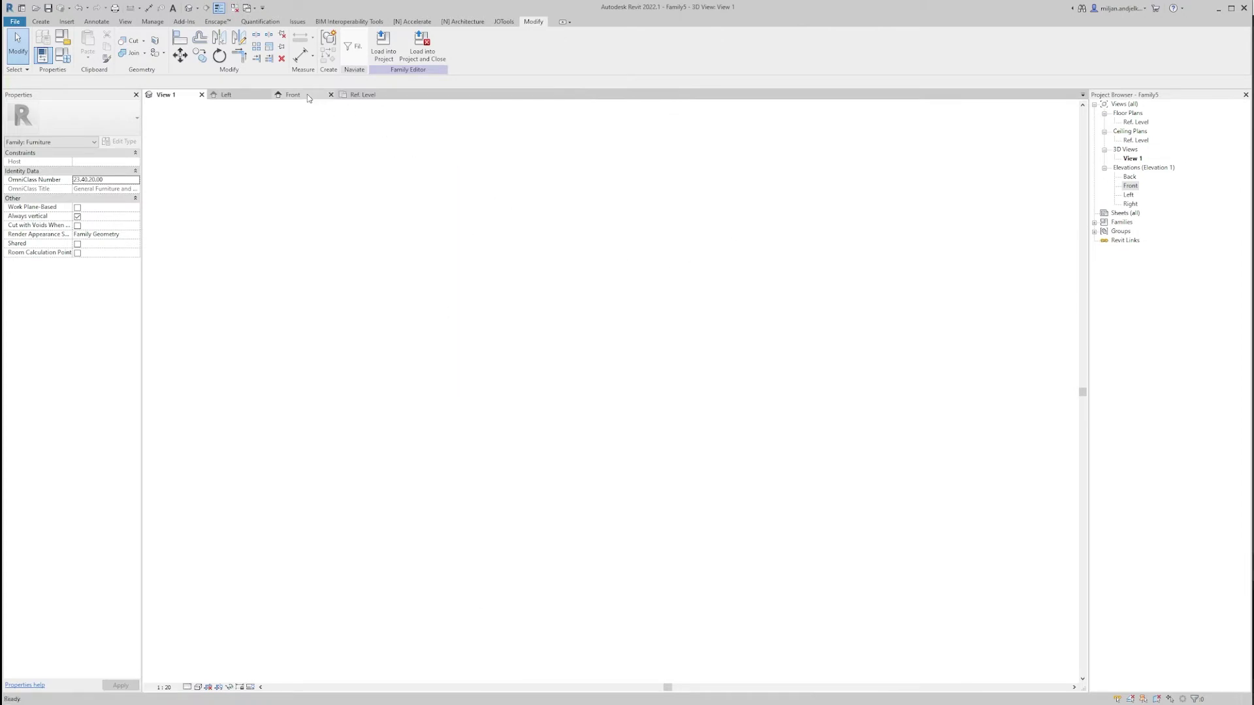
{"action": "scroll", "coordinate": [418, 327], "scroll_direction": "down", "scroll_amount": 5}
{"action": "scroll", "coordinate": [497, 228], "scroll_direction": "up", "scroll_amount": 4}
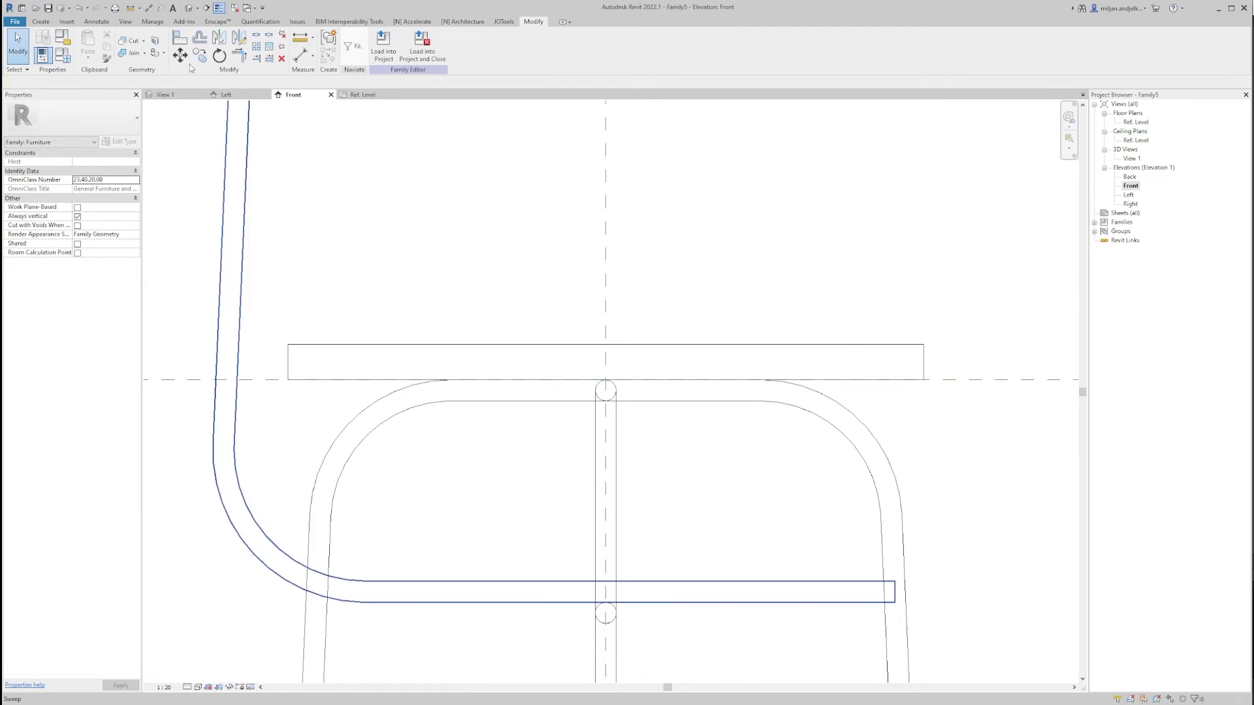
{"action": "left_click", "coordinate": [44, 23]}
{"action": "left_click", "coordinate": [201, 56]}
{"action": "left_click", "coordinate": [189, 77]}
{"action": "left_click", "coordinate": [199, 49]}
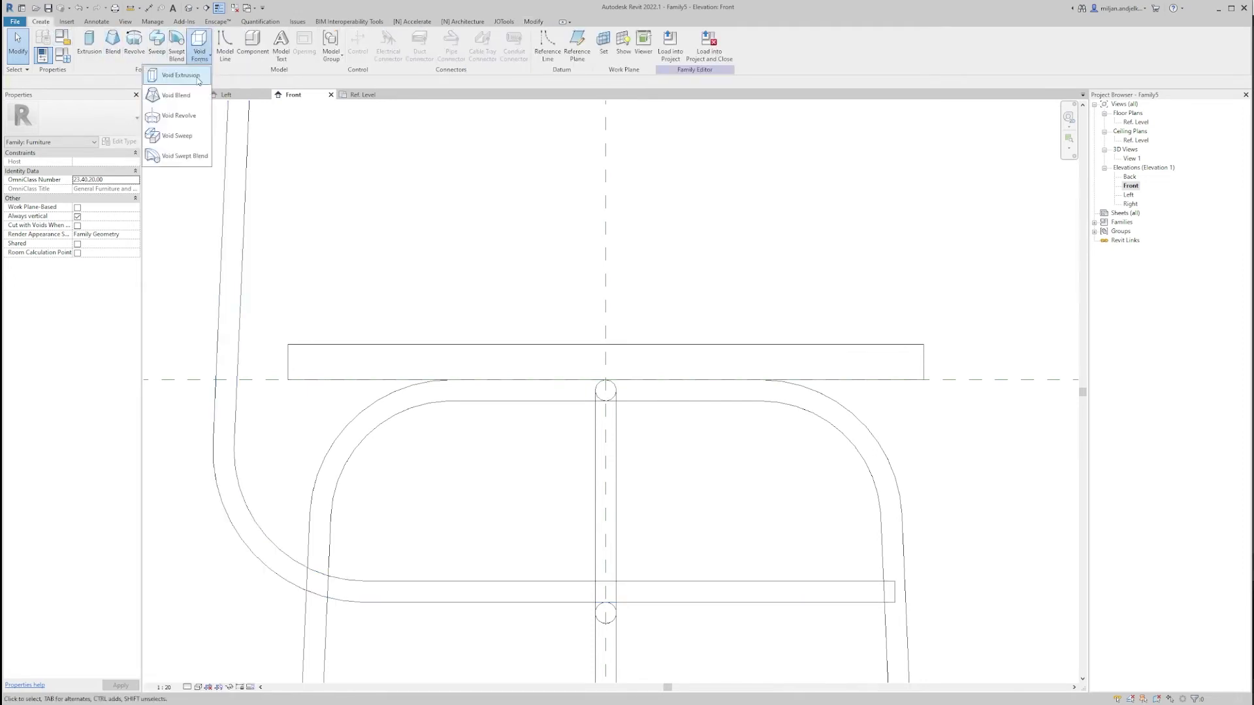
{"action": "left_click", "coordinate": [184, 120]}
{"action": "scroll", "coordinate": [287, 379], "scroll_direction": "up", "scroll_amount": 2}
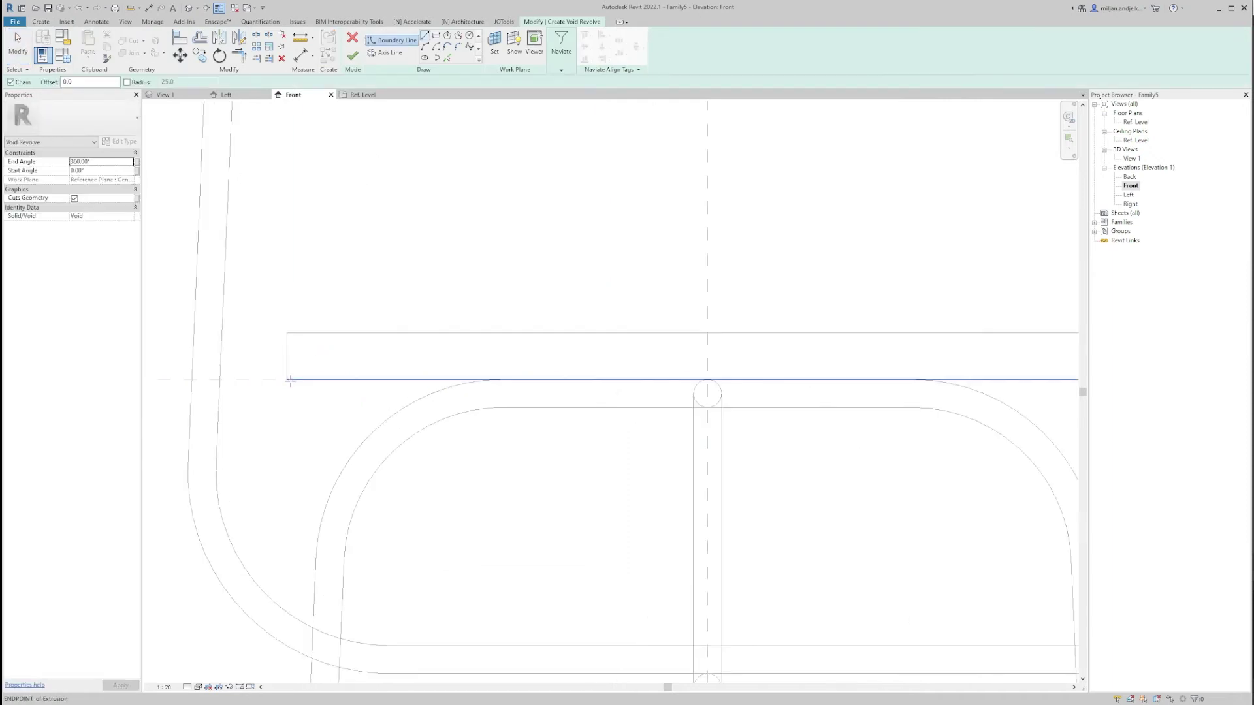
Draw a 10 mm vertical line up from the seat's lower left corner and a tangent arc to its top edge.
{"action": "left_click", "coordinate": [287, 380]}
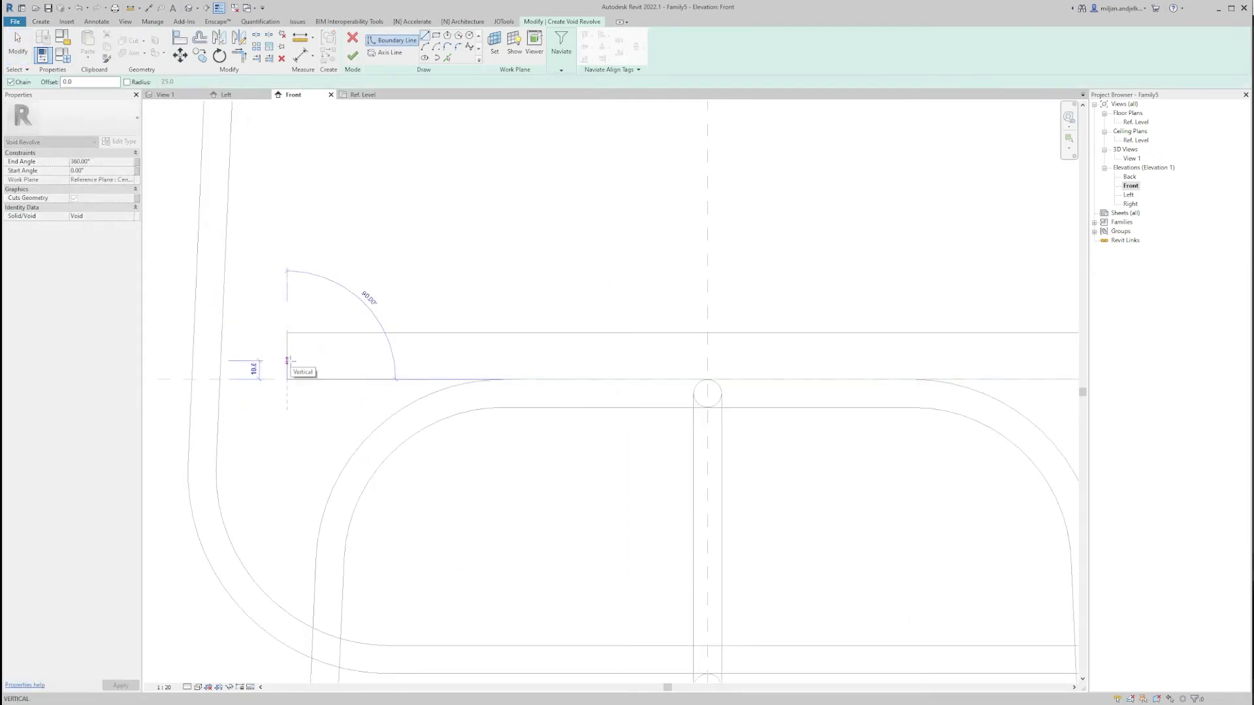
{"action": "left_click", "coordinate": [287, 361]}
{"action": "left_click", "coordinate": [427, 47]}
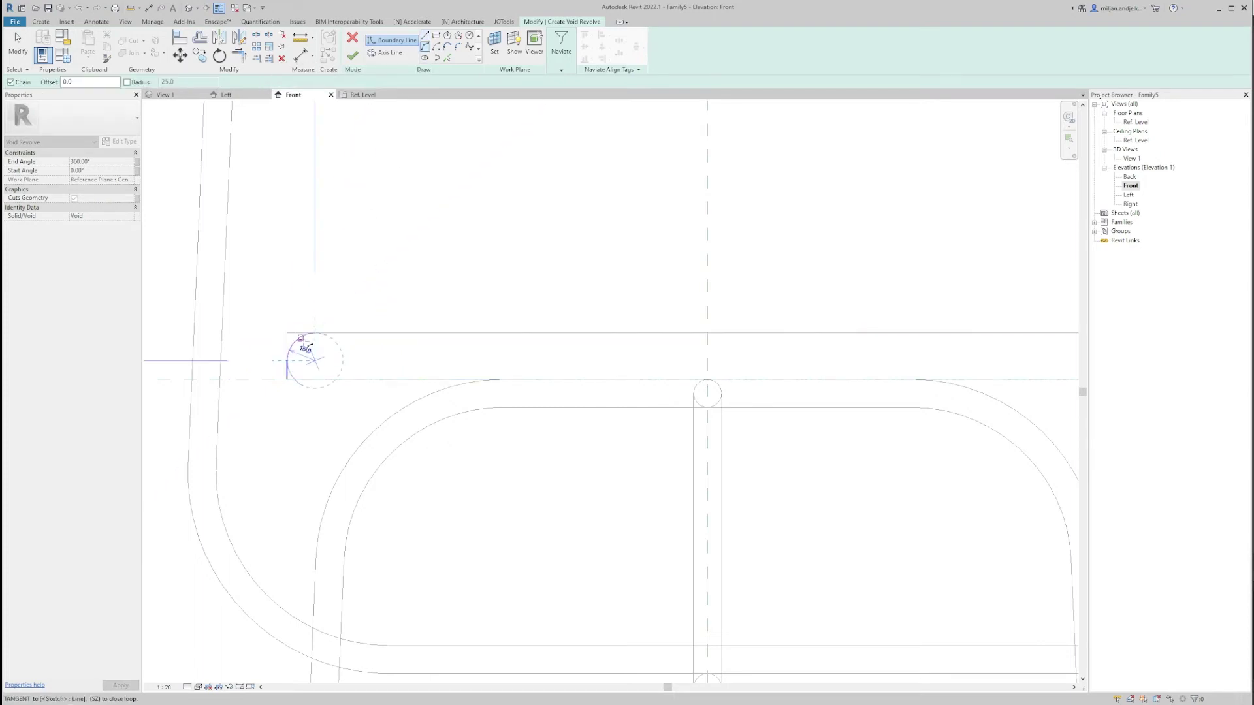
{"action": "scroll", "coordinate": [274, 366], "scroll_direction": "up", "scroll_amount": 3}
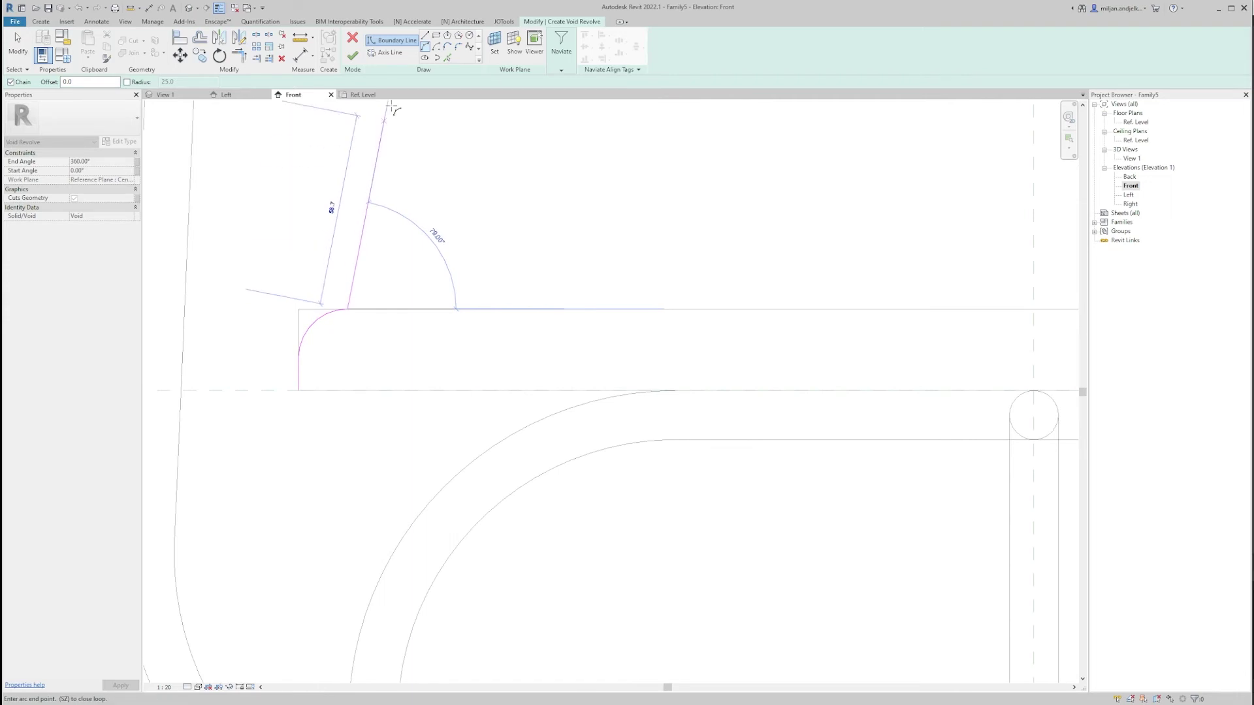
Close the void profile around the seat's corner with straight lines, starting 5 mm above the arc's upper end.
{"action": "left_click", "coordinate": [425, 36]}
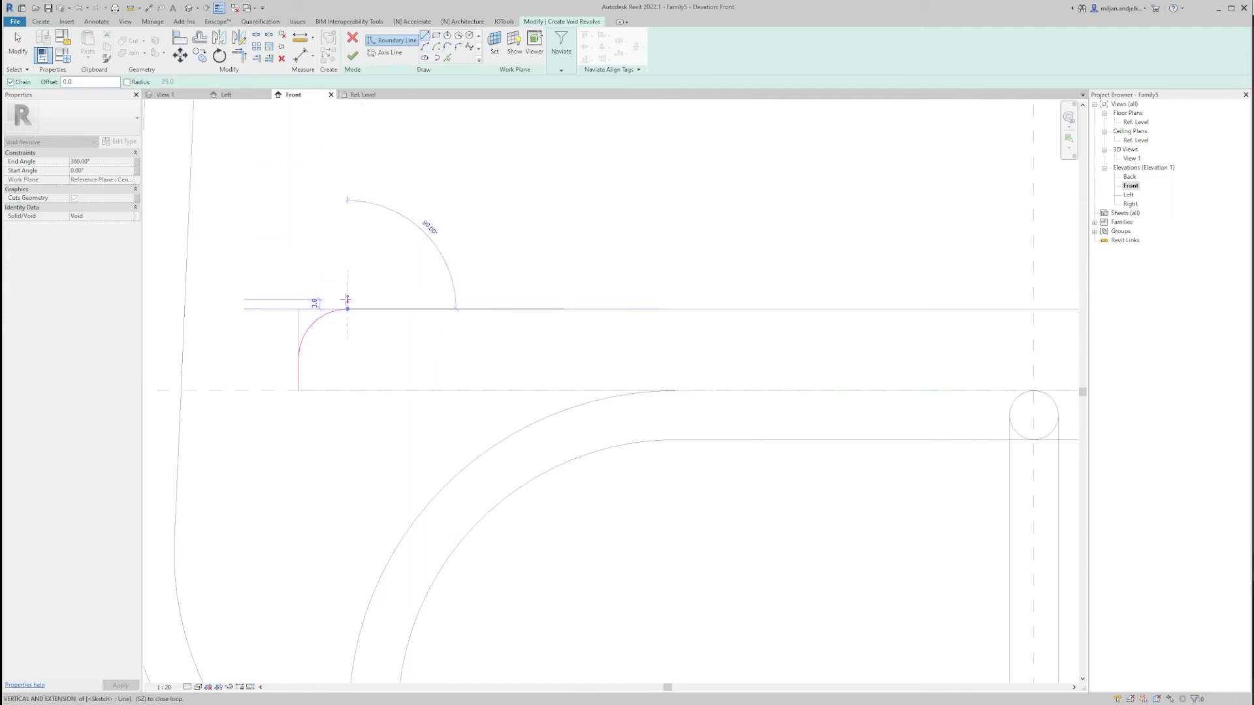
{"action": "type", "text": "5"}
{"action": "key", "text": "Return"}
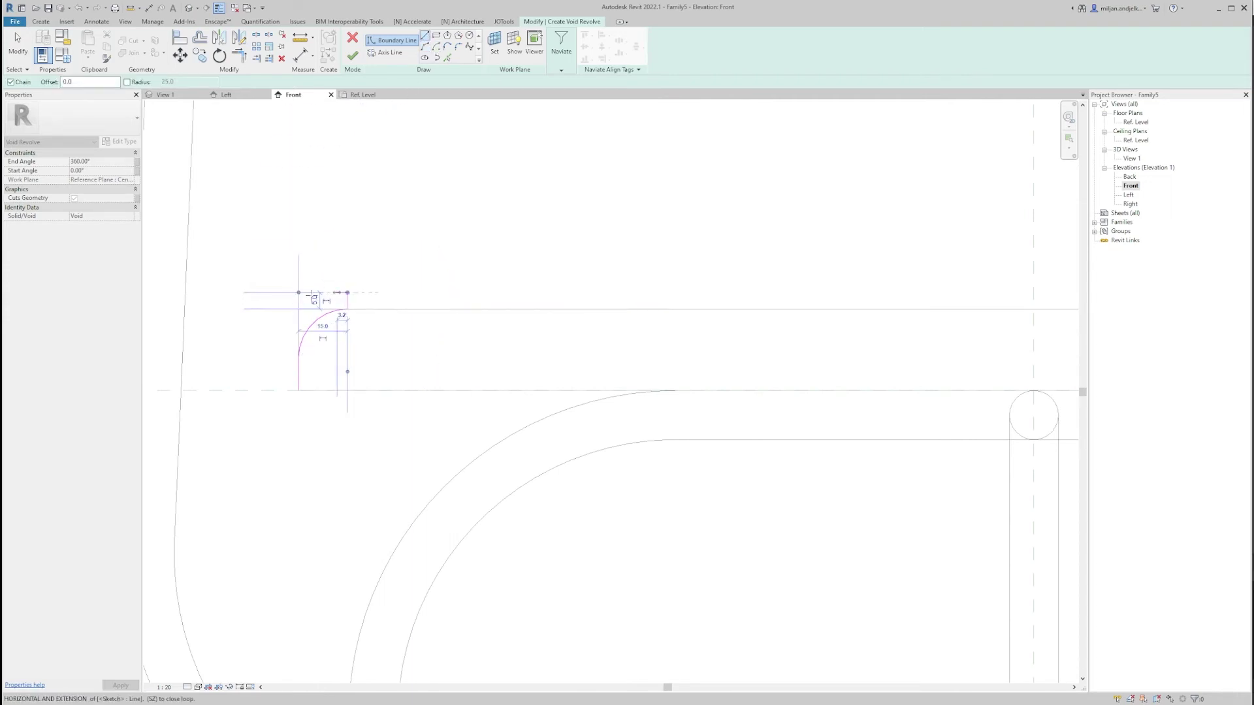
{"action": "left_click", "coordinate": [299, 357]}
{"action": "key", "text": "Escape"}
{"action": "key", "text": "Escape"}
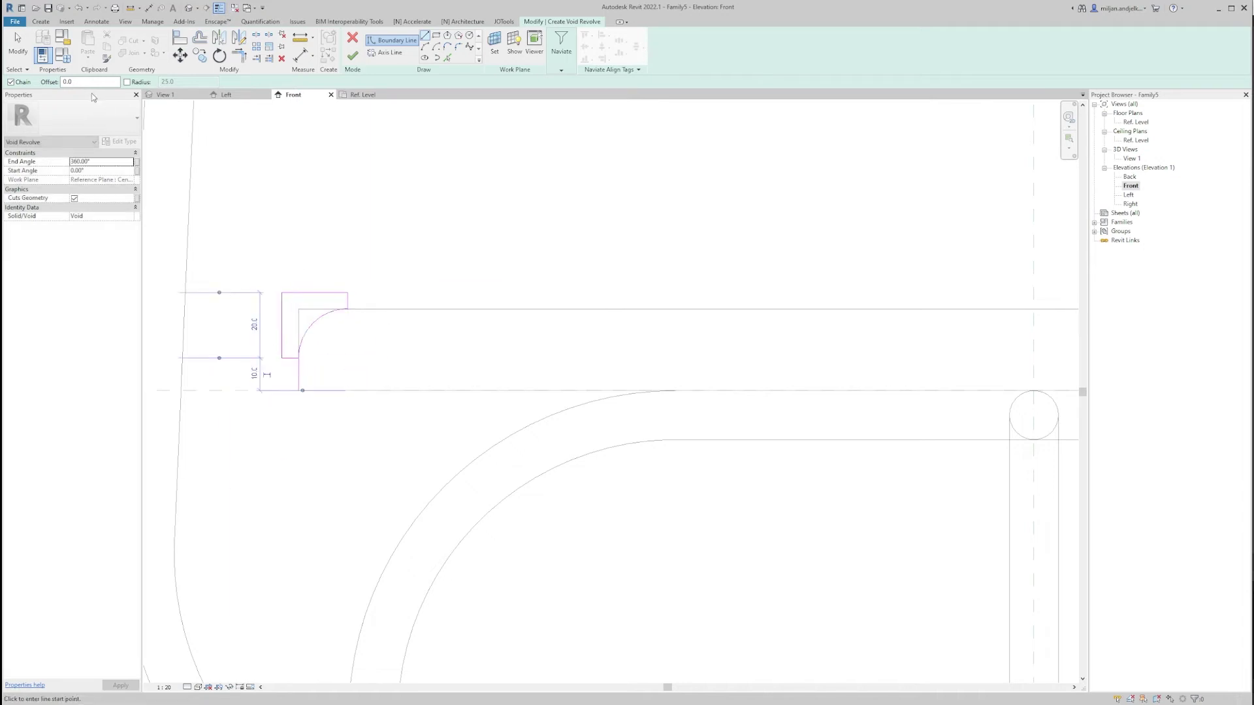
Draw a 50 mm vertical axis line on the Center (Left/Right) reference plane and finish the void revolve.
{"action": "scroll", "coordinate": [303, 388], "scroll_direction": "down", "scroll_amount": 4}
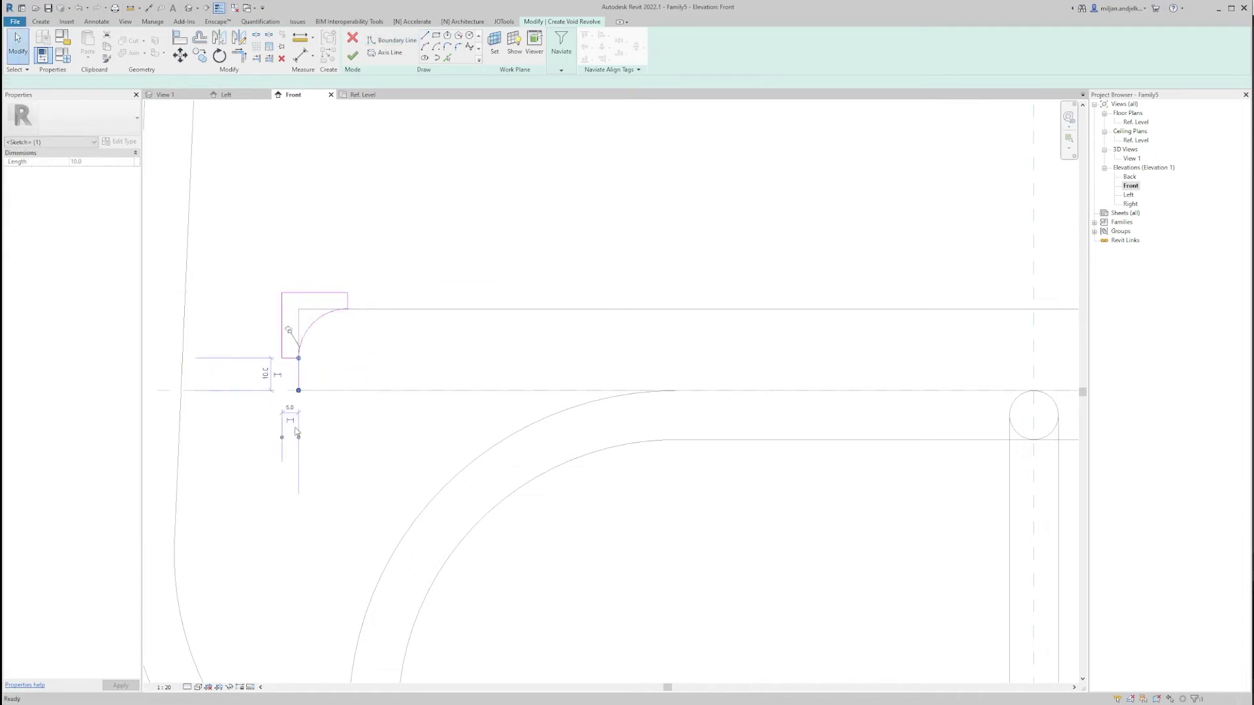
{"action": "left_click", "coordinate": [386, 52]}
{"action": "left_click", "coordinate": [617, 251]}
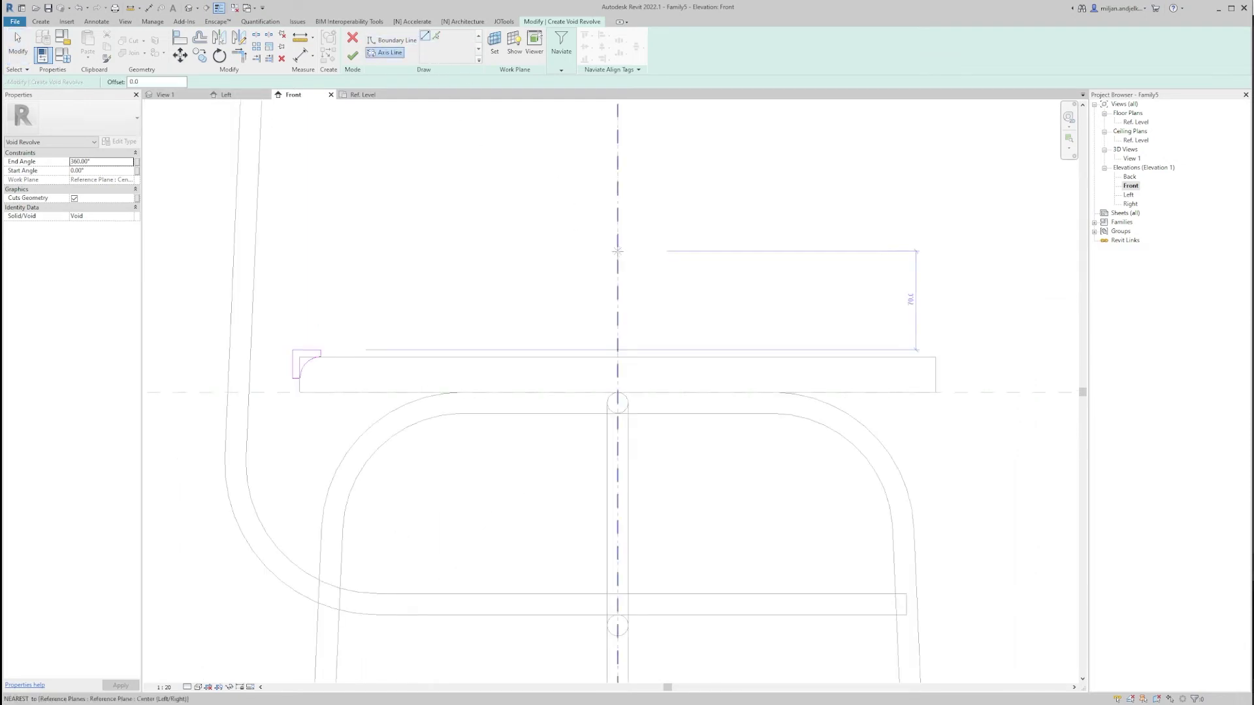
{"action": "left_click", "coordinate": [617, 321]}
{"action": "key", "text": "Escape"}
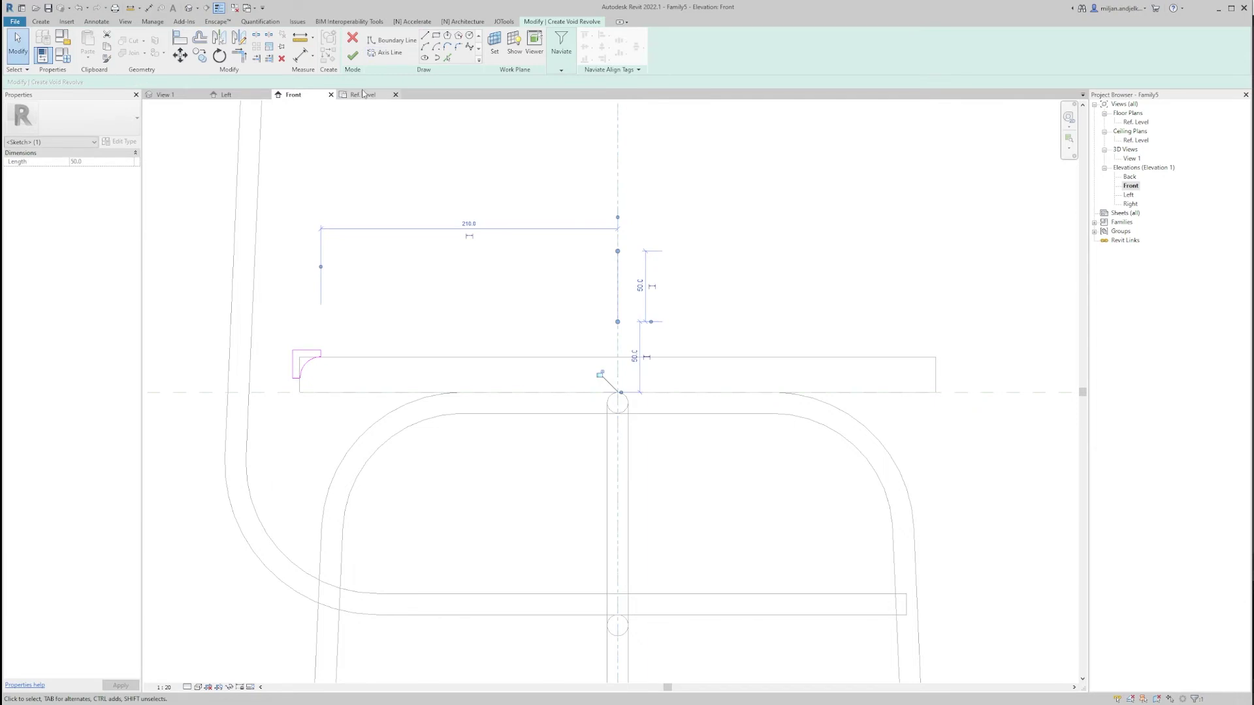
{"action": "left_click", "coordinate": [359, 59]}
Set the 3D view's visual style to Shaded and inspect the seat's rounded edge.
{"action": "key", "text": "ctrl+Tab"}
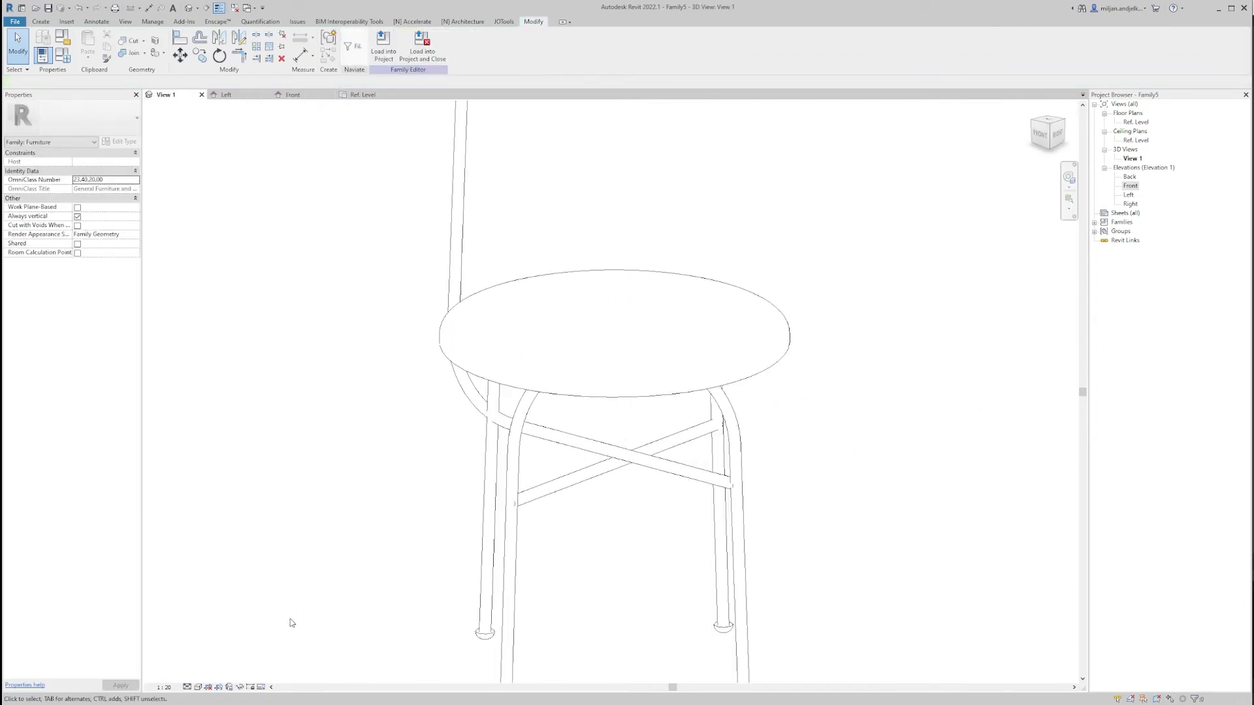
{"action": "left_click", "coordinate": [206, 690]}
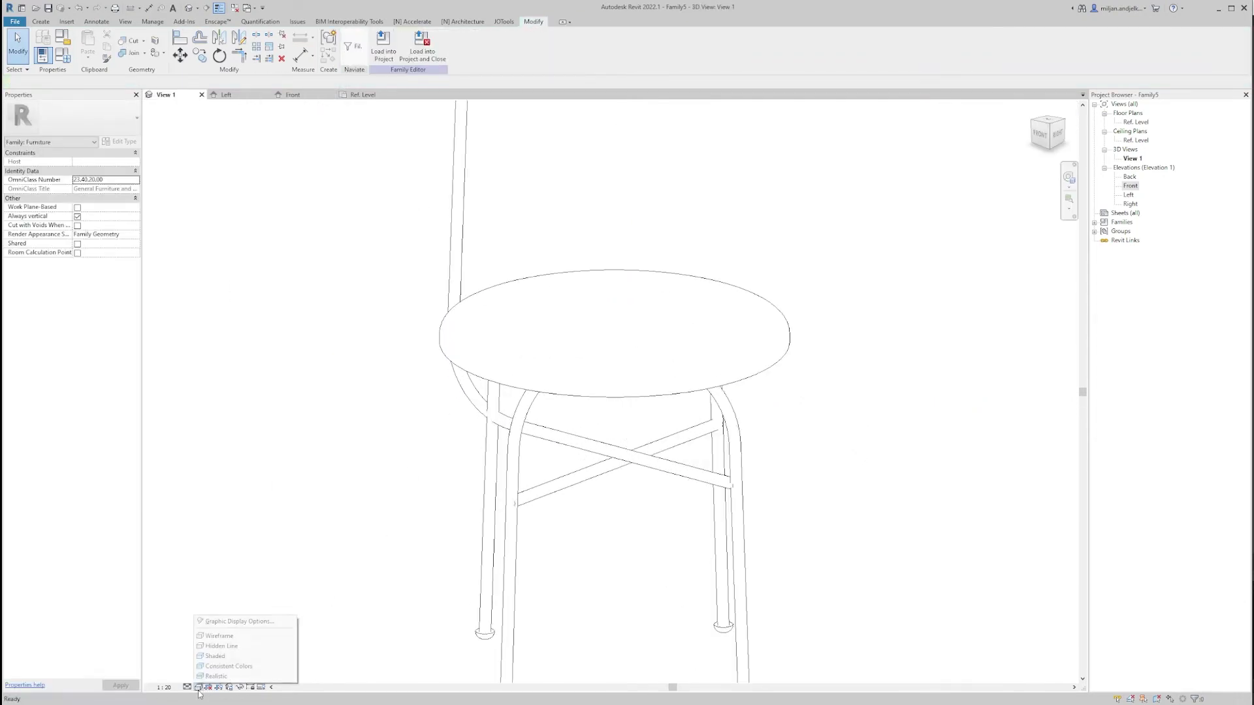
{"action": "left_click", "coordinate": [218, 655]}
{"action": "middle_click_drag", "start_coordinate": [409, 495], "coordinate": [458, 351], "text": "shift"}
{"action": "scroll", "coordinate": [594, 471], "scroll_direction": "down", "scroll_amount": 1}
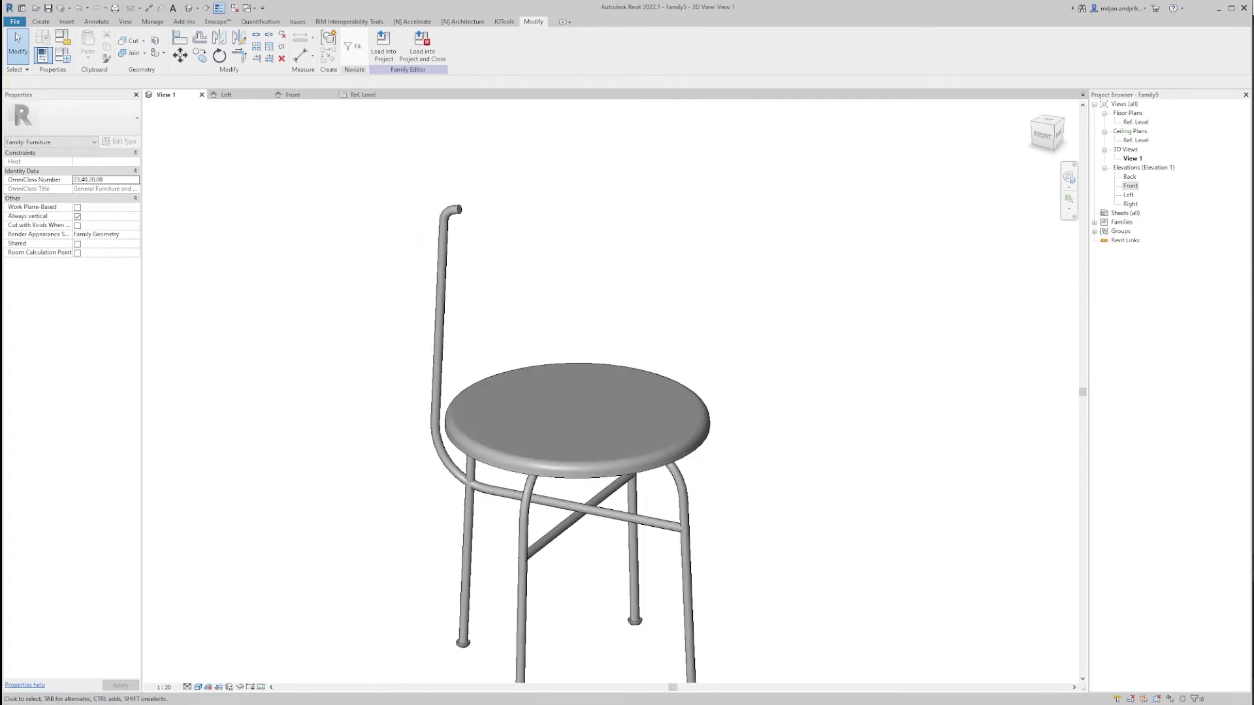
Check the backrest in the reference photo and draw a horizontal reference plane from the backrest tube's upper end in the Front elevation.
{"action": "key", "text": "alt+Tab"}
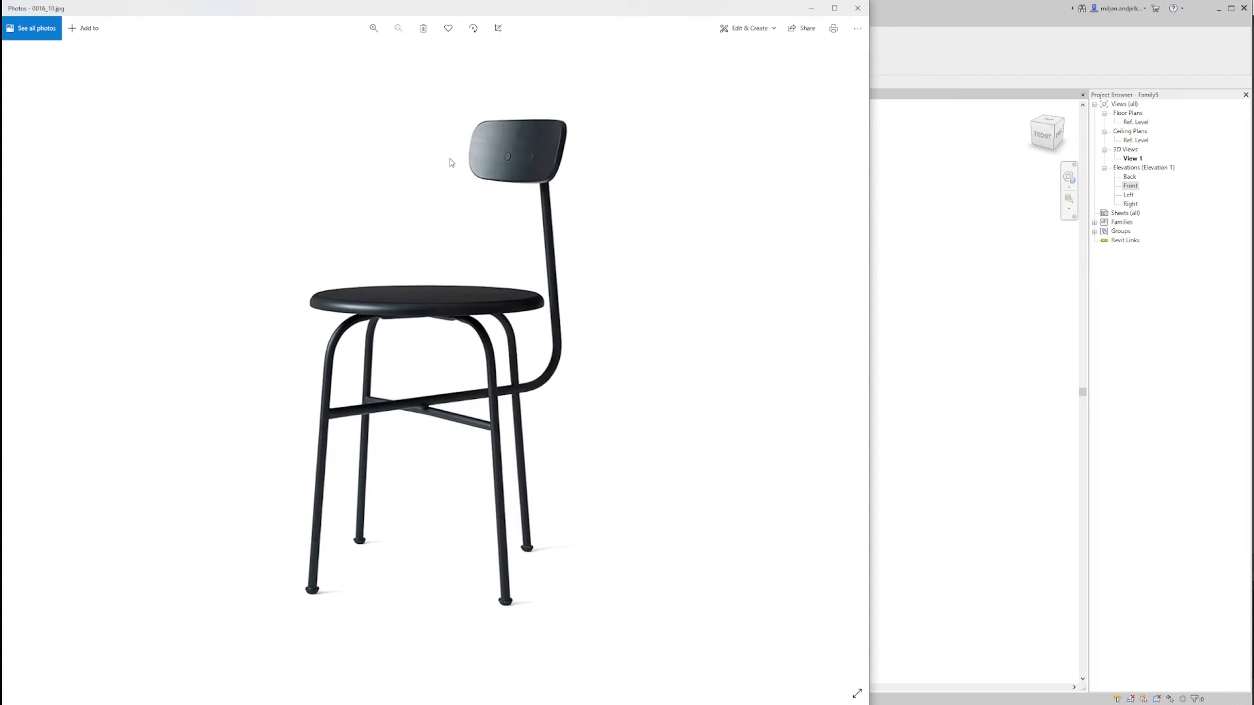
{"action": "key", "text": "alt+Tab"}
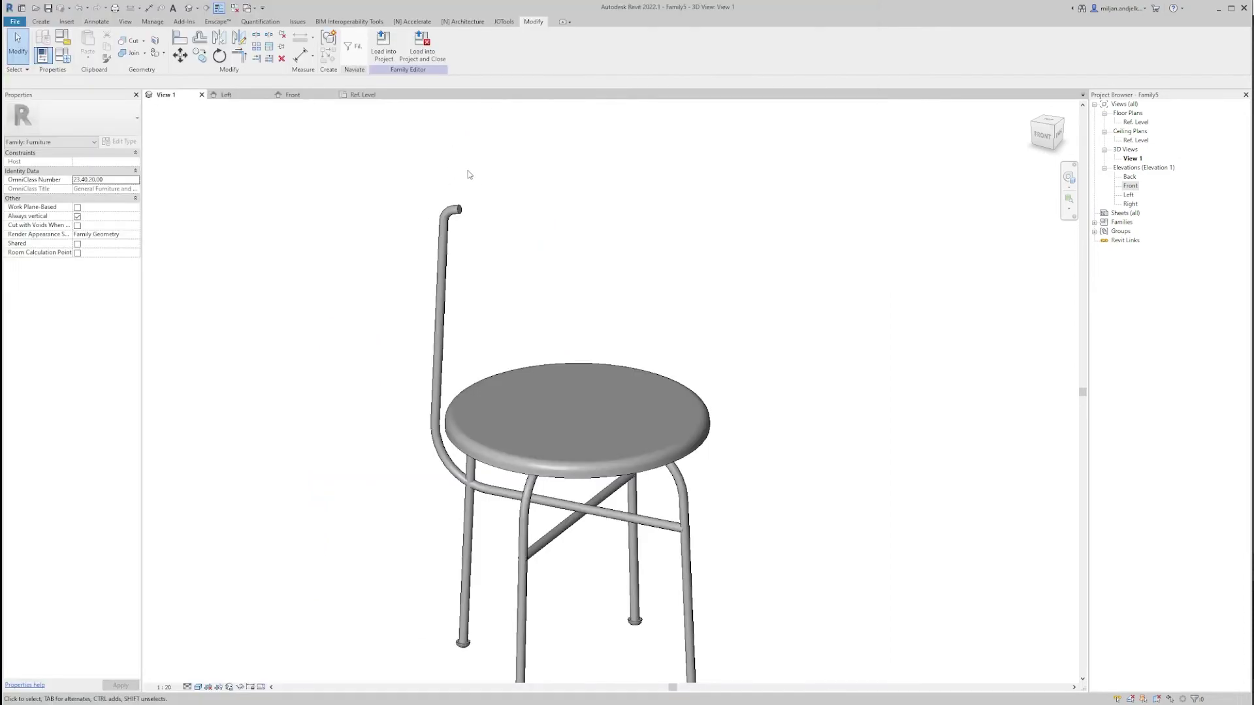
{"action": "left_click", "coordinate": [363, 98]}
{"action": "middle_click_drag", "start_coordinate": [444, 231], "coordinate": [470, 403]}
{"action": "scroll", "coordinate": [464, 401], "scroll_direction": "down", "scroll_amount": 2}
{"action": "left_click", "coordinate": [292, 95]}
{"action": "scroll", "coordinate": [488, 198], "scroll_direction": "up", "scroll_amount": 5}
{"action": "middle_click_drag", "start_coordinate": [489, 195], "coordinate": [445, 198]}
{"action": "scroll", "coordinate": [441, 198], "scroll_direction": "up", "scroll_amount": 1}
{"action": "key", "text": "r"}
{"action": "key", "text": "o"}
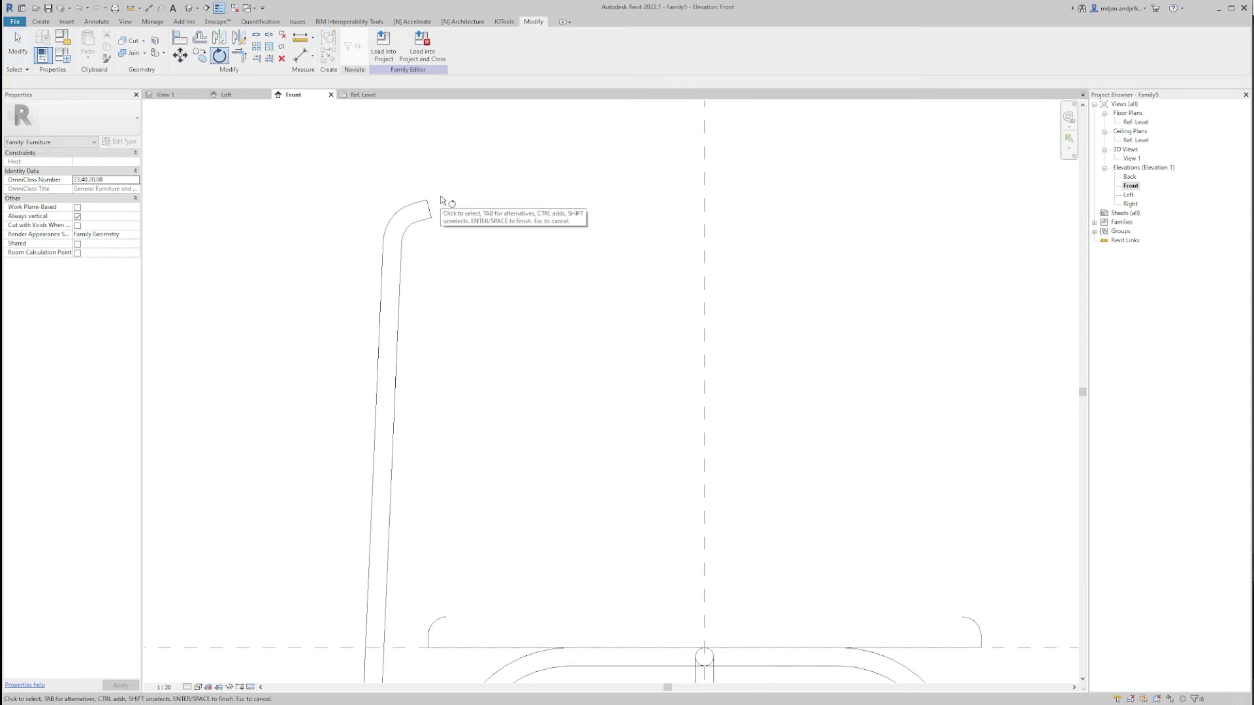
{"action": "key", "text": "r"}
{"action": "key", "text": "p"}
{"action": "left_click", "coordinate": [428, 208]}
{"action": "left_click", "coordinate": [626, 208]}
{"action": "key", "text": "Escape"}
Name the reference plane at the backrest tube's end Top.
{"action": "left_click", "coordinate": [526, 208]}
{"action": "left_click", "coordinate": [609, 214]}
{"action": "type", "text": "Top"}
{"action": "key", "text": "Return"}
{"action": "key", "text": "Escape"}
Start a sweep path sketch in the Ref. Level plan and set its work plane to Reference Plane : Top.
{"action": "left_click", "coordinate": [355, 95]}
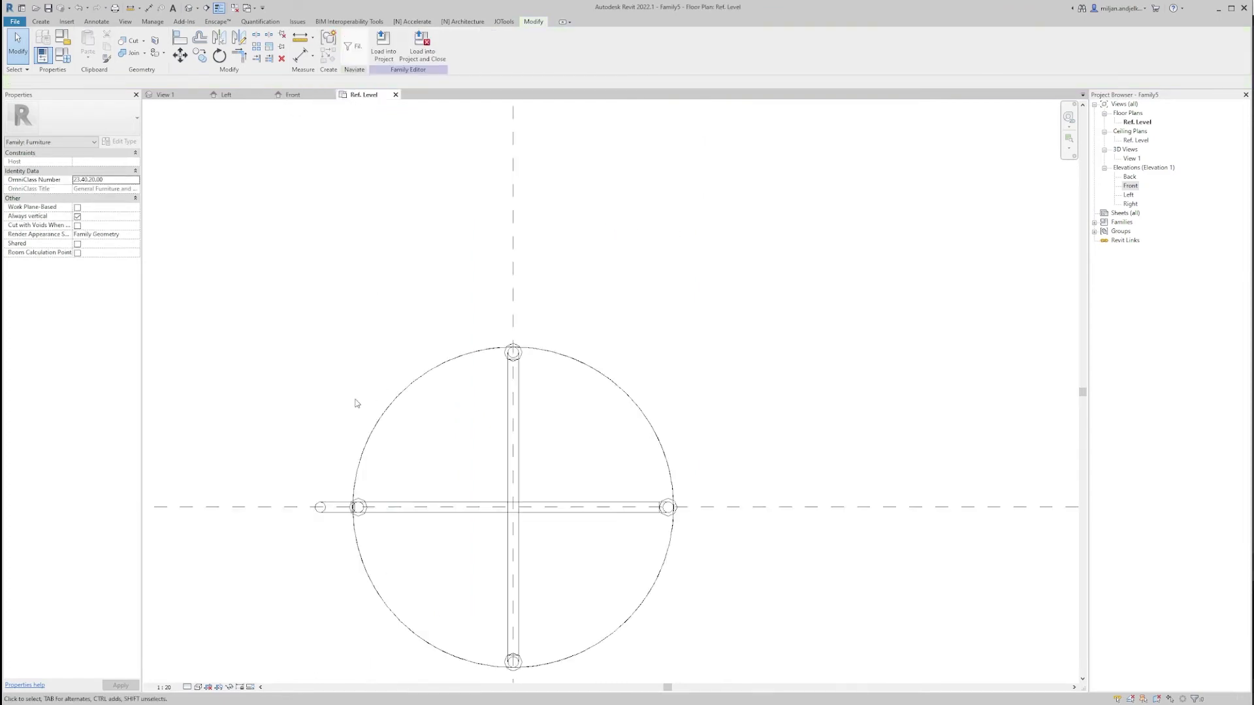
{"action": "scroll", "coordinate": [295, 508], "scroll_direction": "up", "scroll_amount": 1}
{"action": "middle_click_drag", "start_coordinate": [296, 508], "coordinate": [398, 323]}
{"action": "left_click", "coordinate": [49, 23]}
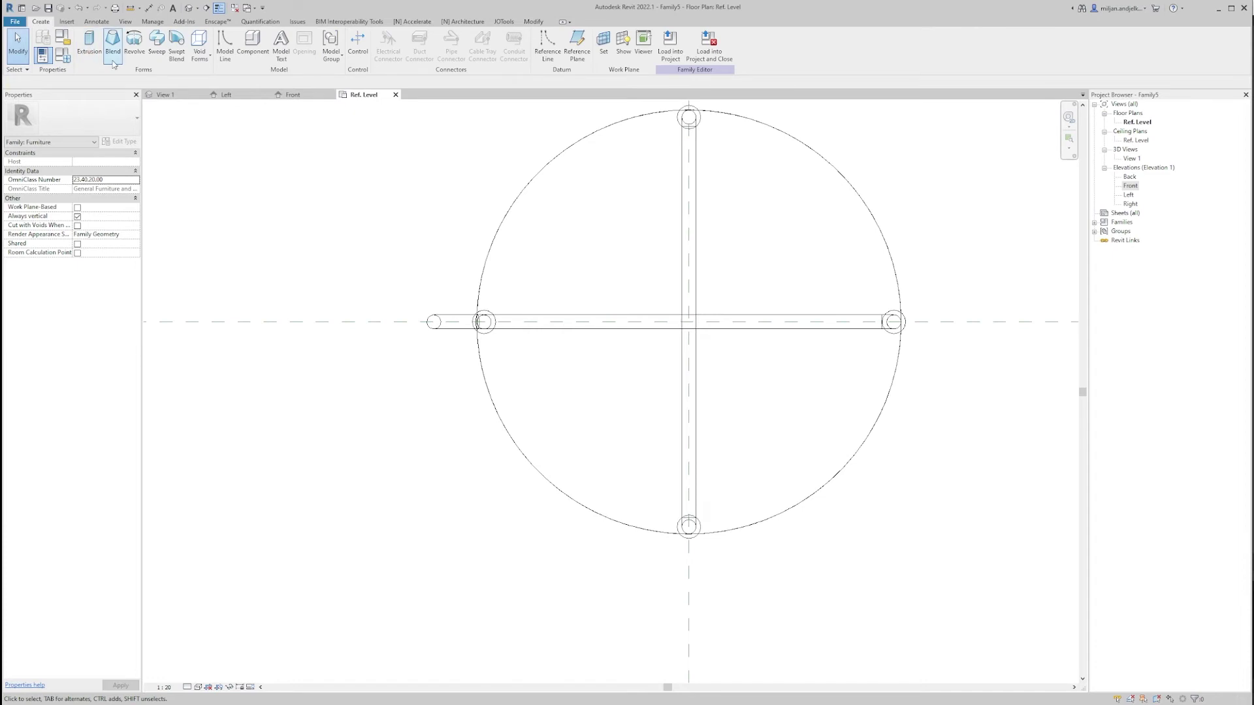
{"action": "left_click", "coordinate": [157, 45]}
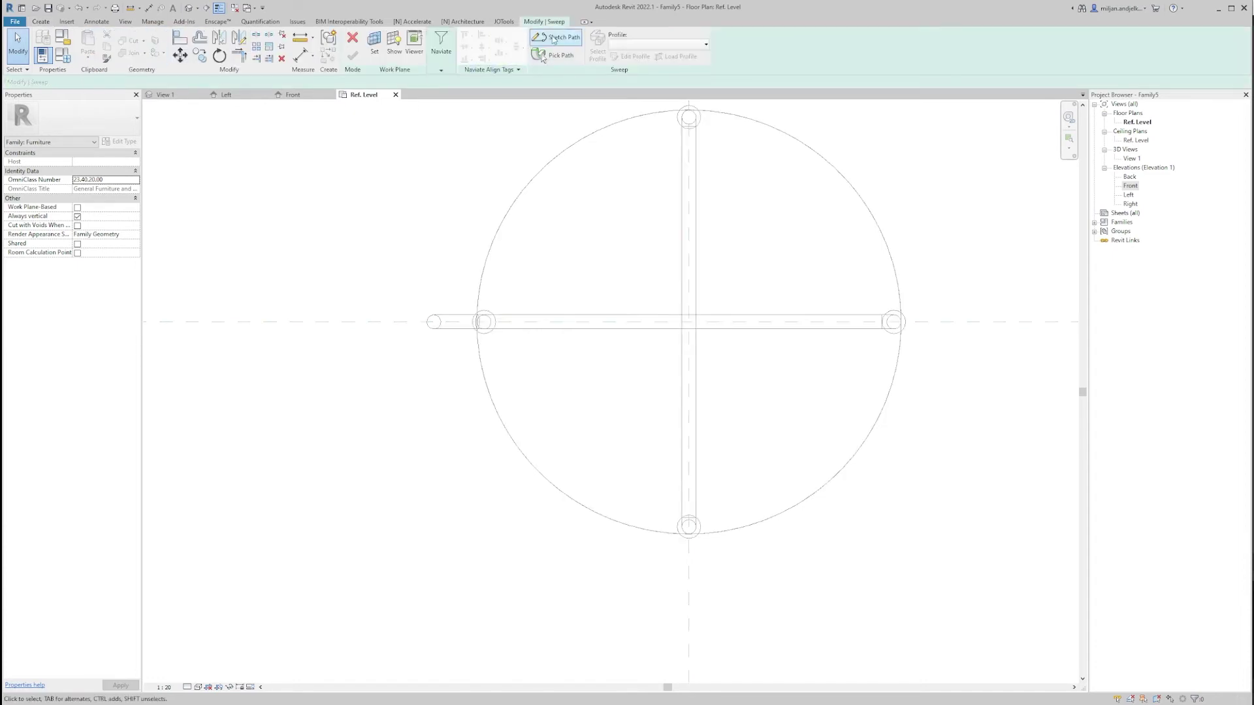
{"action": "left_click", "coordinate": [560, 39]}
{"action": "left_click", "coordinate": [441, 43]}
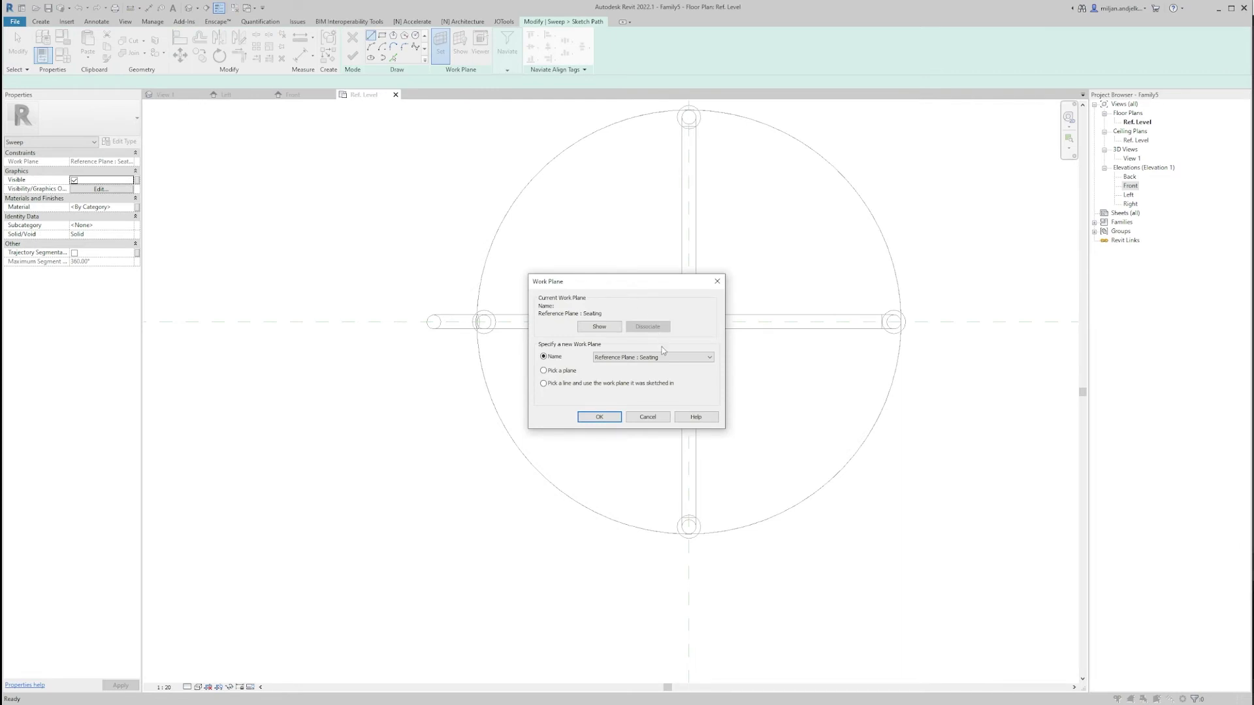
{"action": "left_click", "coordinate": [662, 357]}
{"action": "left_click", "coordinate": [626, 403]}
{"action": "left_click", "coordinate": [601, 418]}
Draw a vertical path line up from the centre of the backrest tube's end, with a 25 mm horizontal line at its upper end.
{"action": "scroll", "coordinate": [811, 289], "scroll_direction": "up", "scroll_amount": 2}
{"action": "scroll", "coordinate": [361, 327], "scroll_direction": "up", "scroll_amount": 4}
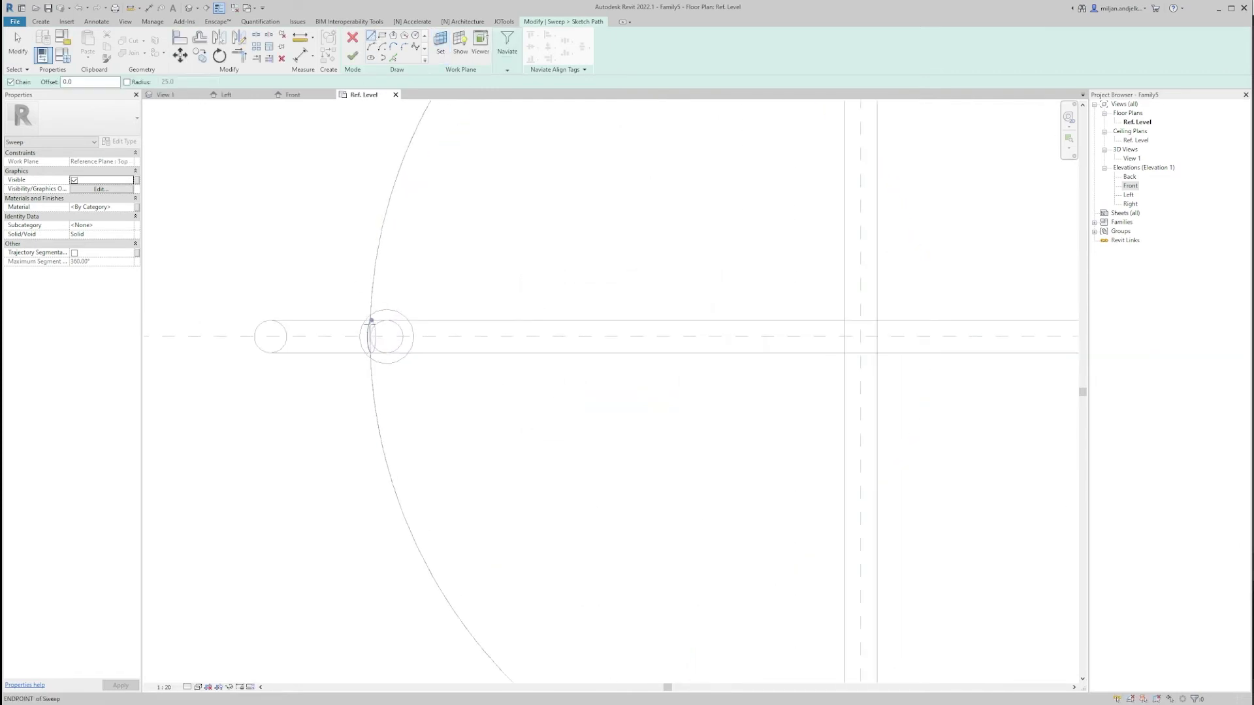
{"action": "left_click", "coordinate": [370, 338]}
{"action": "scroll", "coordinate": [370, 338], "scroll_direction": "down", "scroll_amount": 3}
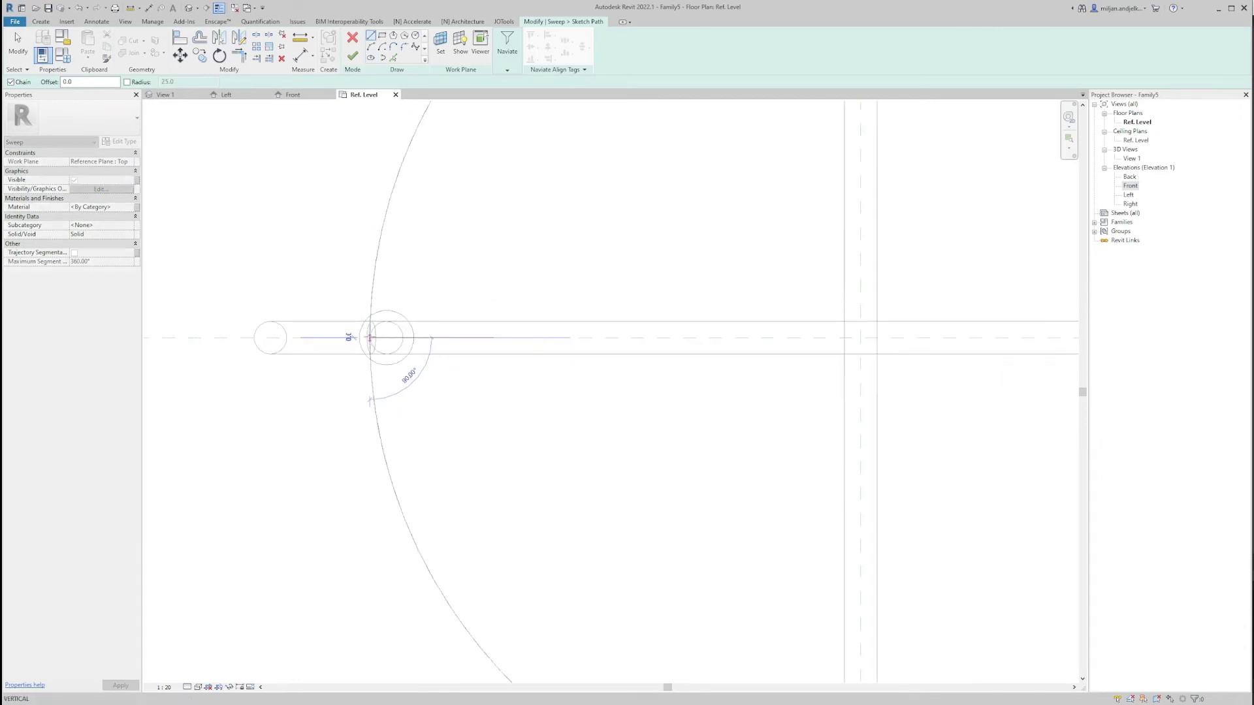
Examine the backrest's curvature by marking it up on a screen capture of the reference chair photo.
{"action": "key", "text": "alt+Tab"}
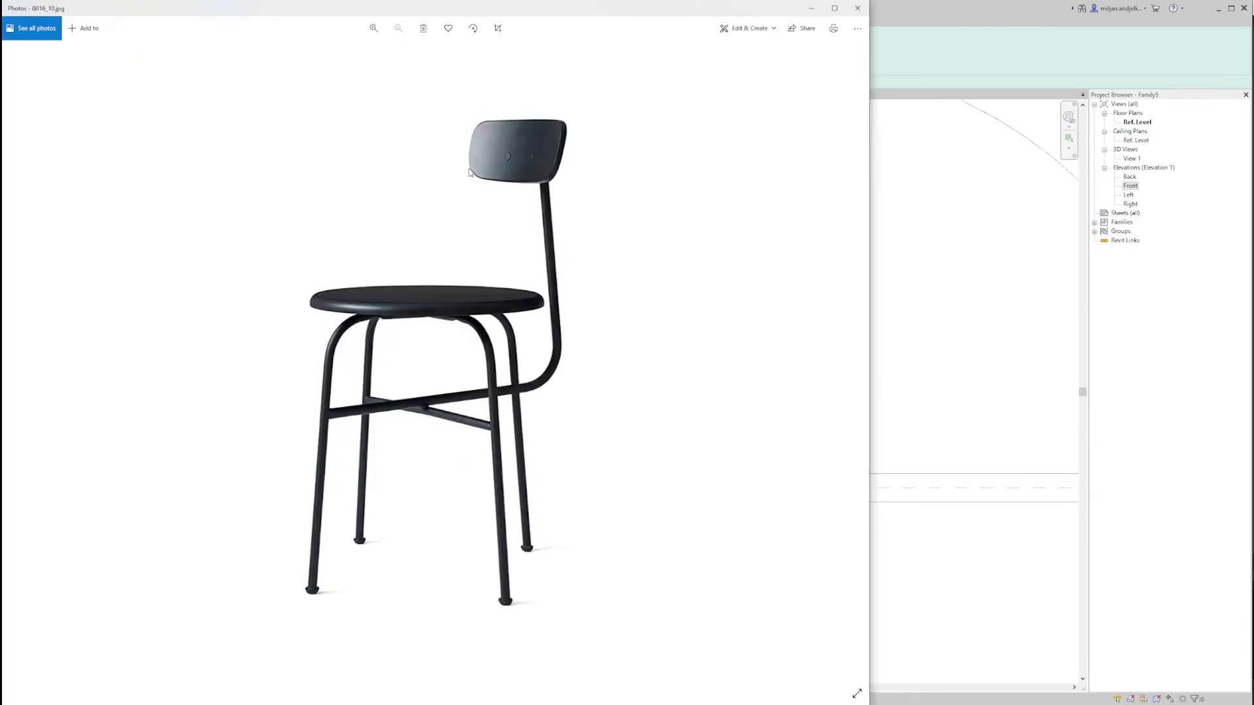
{"action": "key", "text": "Print"}
{"action": "left_click_drag", "start_coordinate": [204, 75], "coordinate": [665, 653]}
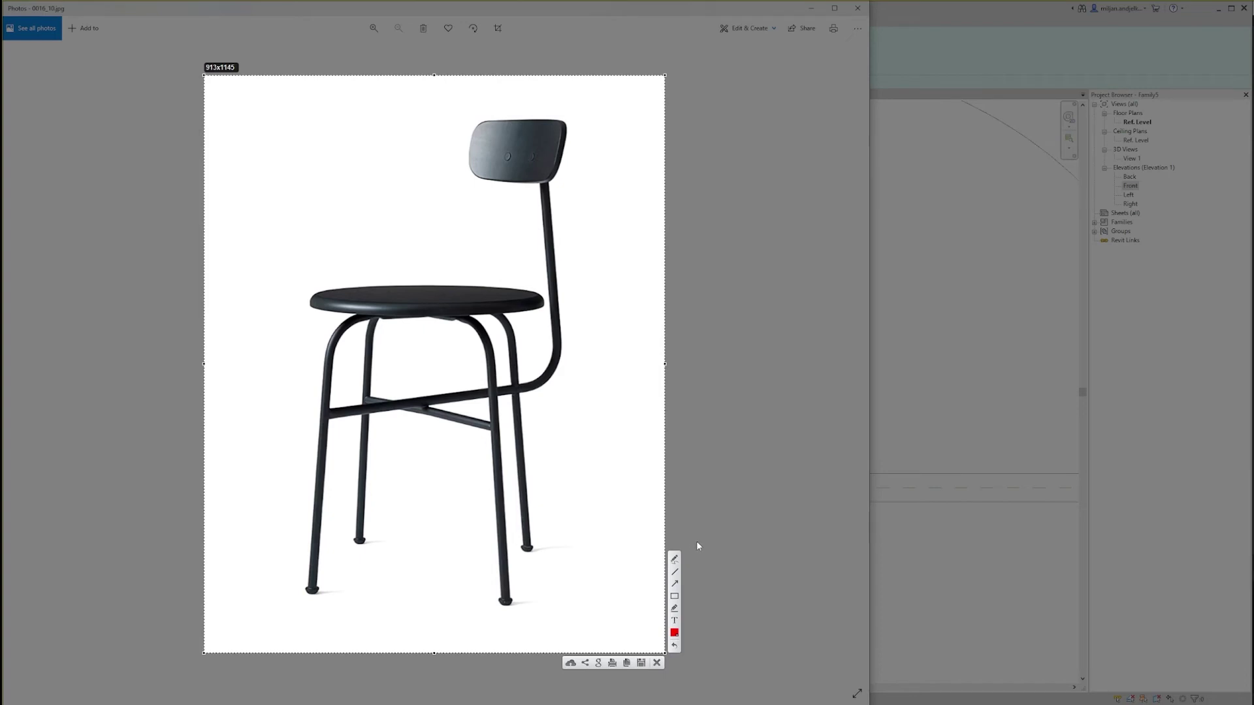
{"action": "left_click", "coordinate": [676, 560]}
{"action": "left_click_drag", "start_coordinate": [469, 145], "coordinate": [469, 162]}
{"action": "left_click_drag", "start_coordinate": [557, 147], "coordinate": [555, 180]}
{"action": "left_click_drag", "start_coordinate": [465, 154], "coordinate": [595, 180]}
{"action": "key", "text": "Escape"}
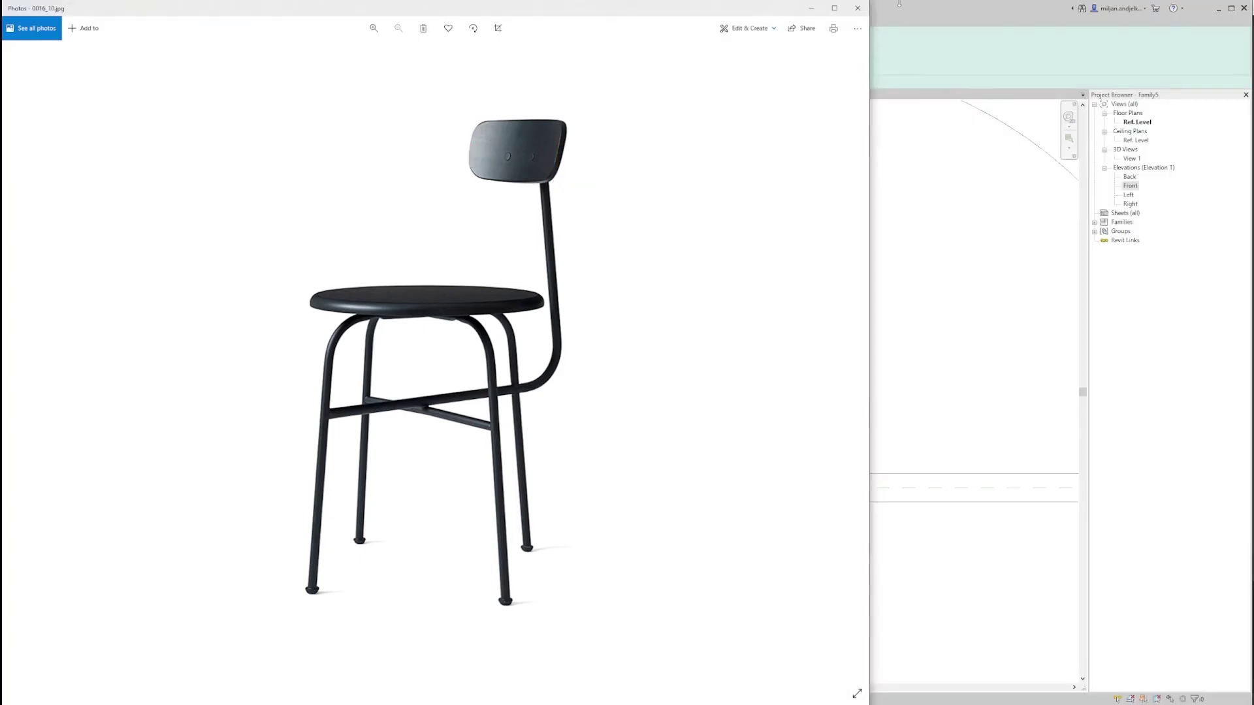
{"action": "left_click", "coordinate": [811, 8]}
Mirror the 25 mm horizontal line about the Center (Front/Back) reference plane.
{"action": "left_click", "coordinate": [377, 251]}
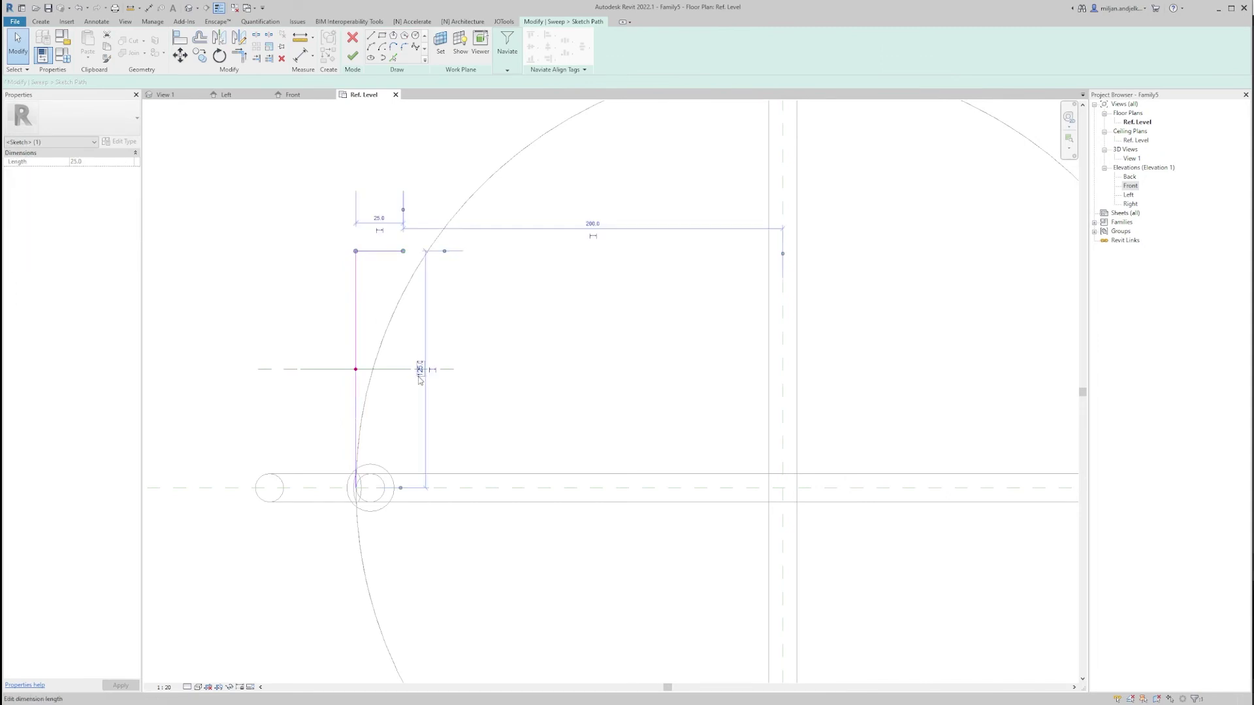
{"action": "middle_click_drag", "start_coordinate": [405, 418], "coordinate": [403, 274]}
{"action": "scroll", "coordinate": [401, 276], "scroll_direction": "down", "scroll_amount": 1}
{"action": "key", "text": "m"}
{"action": "key", "text": "m"}
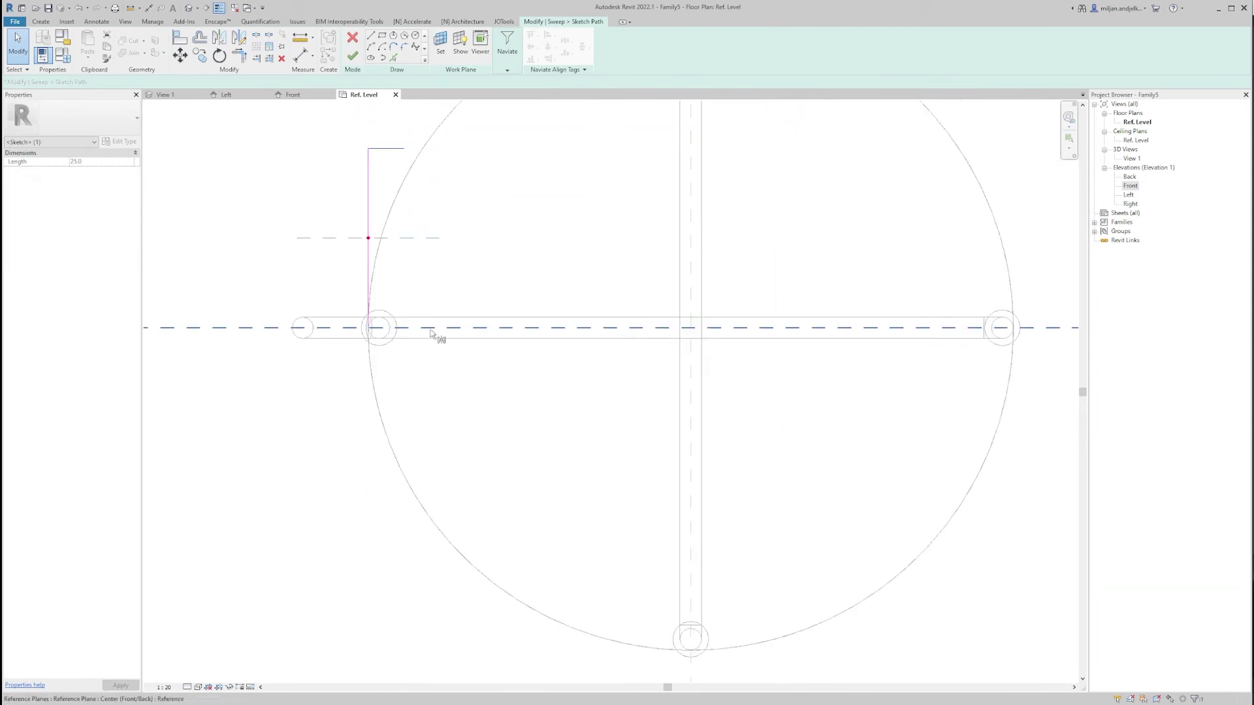
{"action": "left_click", "coordinate": [449, 326]}
{"action": "left_click", "coordinate": [225, 219]}
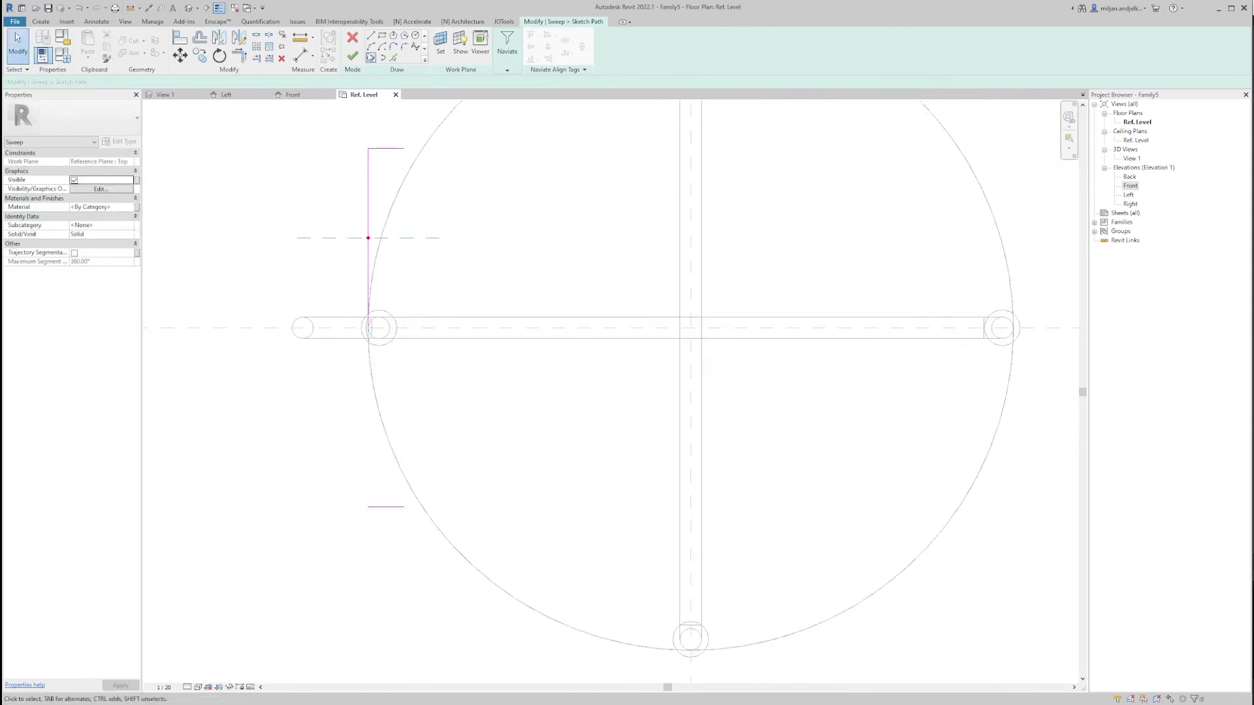
Draw the backrest path arc between the inner ends of the two 25 mm horizontal lines, passing through the centre of the tube's end.
{"action": "key", "text": "l"}
{"action": "key", "text": "i"}
{"action": "left_click", "coordinate": [403, 507]}
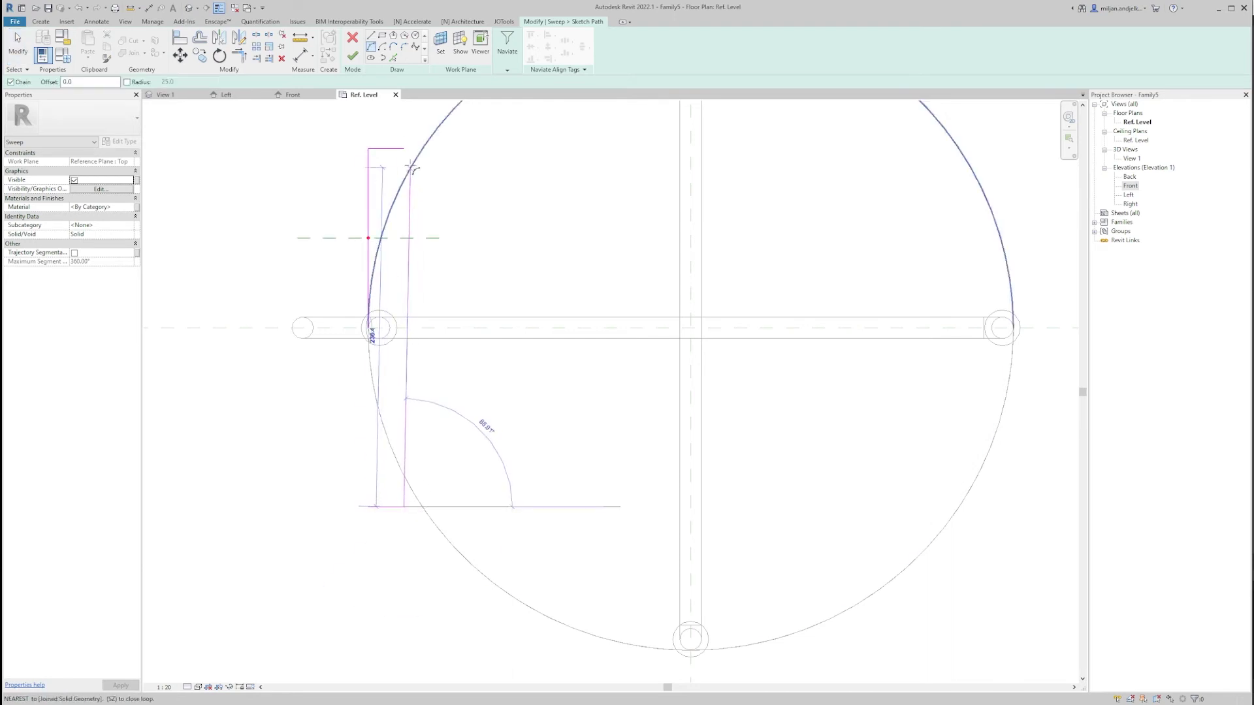
{"action": "left_click", "coordinate": [404, 149]}
{"action": "scroll", "coordinate": [363, 326], "scroll_direction": "up", "scroll_amount": 6}
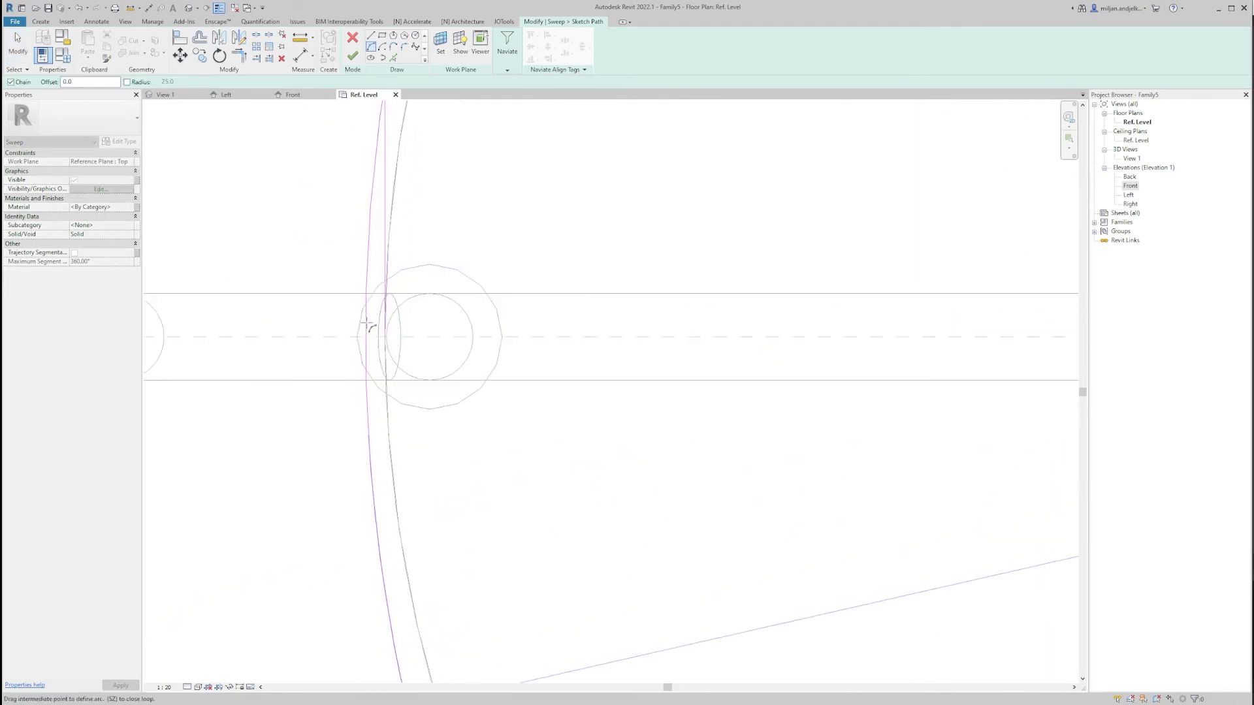
{"action": "left_click", "coordinate": [384, 338]}
{"action": "scroll", "coordinate": [341, 348], "scroll_direction": "up", "scroll_amount": 1}
{"action": "scroll", "coordinate": [331, 334], "scroll_direction": "down", "scroll_amount": 7}
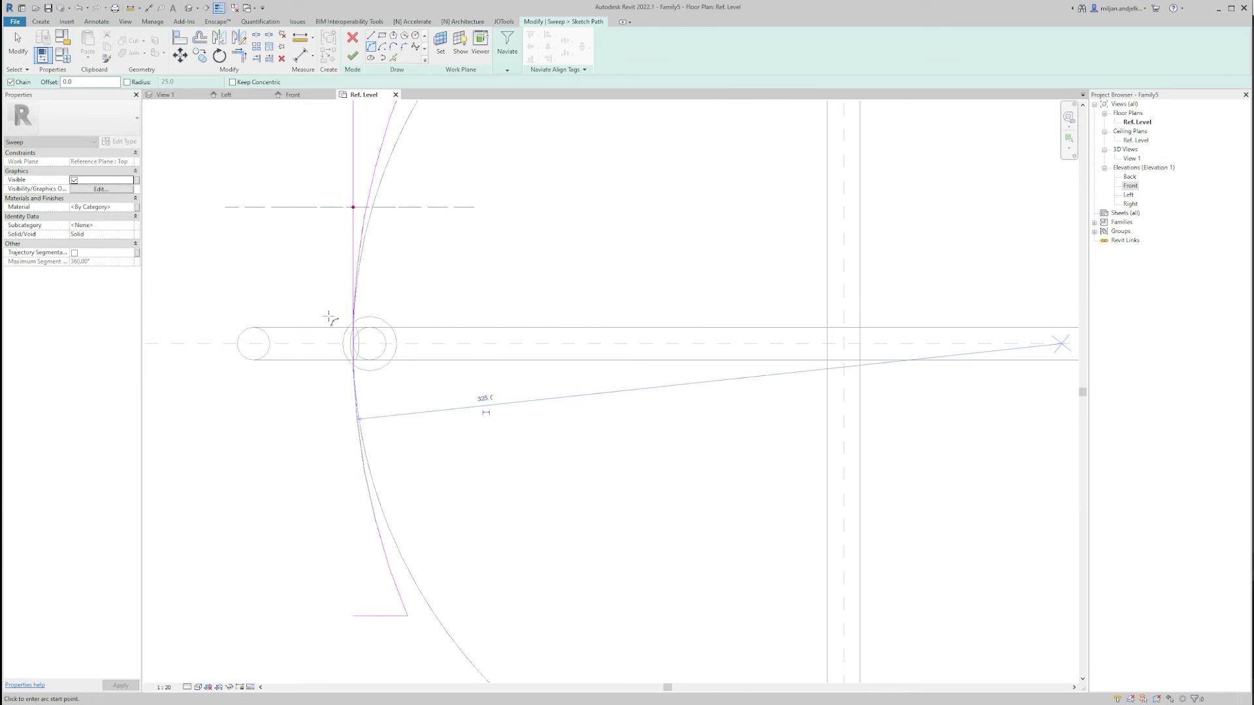
Delete the vertical line and both horizontal helper lines, keeping only the arc as the sweep path.
{"action": "key", "text": "Escape"}
{"action": "left_click", "coordinate": [343, 160]}
{"action": "key", "text": "Delete"}
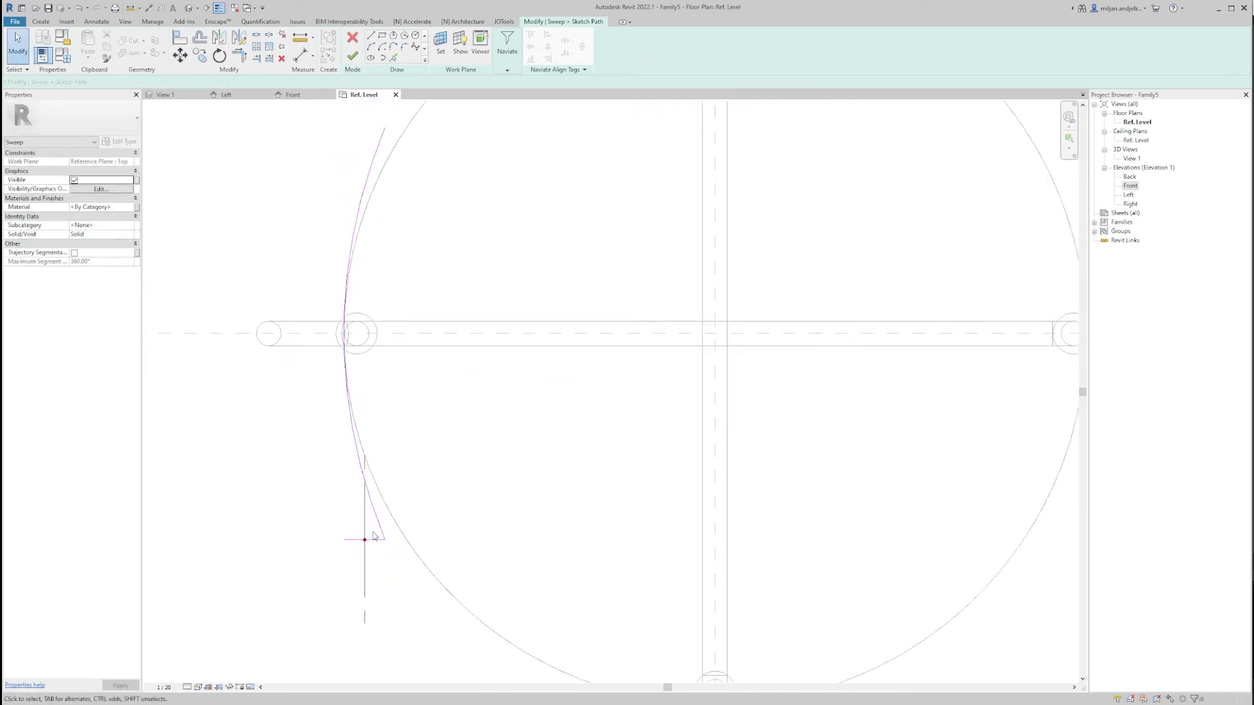
{"action": "scroll", "coordinate": [330, 333], "scroll_direction": "up", "scroll_amount": 3}
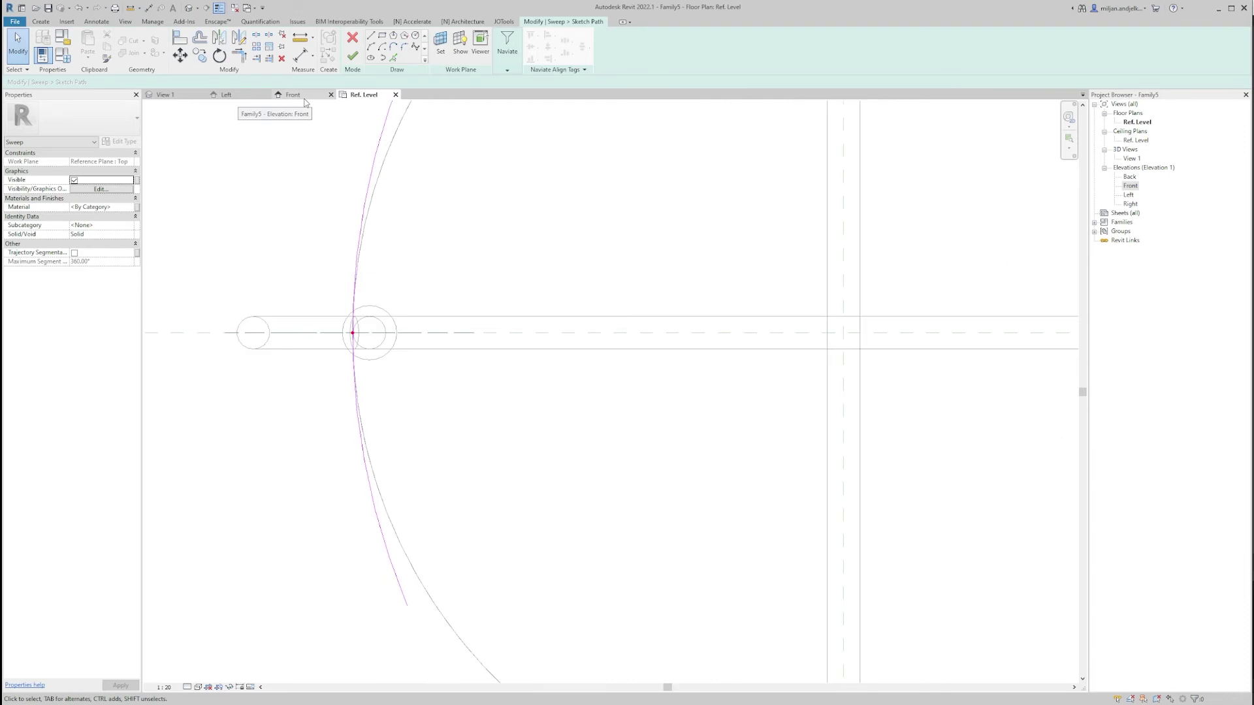
Finish the sweep path and open its profile sketch for editing in the Front elevation.
{"action": "left_click", "coordinate": [294, 95]}
{"action": "middle_click_drag", "start_coordinate": [446, 249], "coordinate": [401, 317]}
{"action": "scroll", "coordinate": [409, 252], "scroll_direction": "up", "scroll_amount": 5}
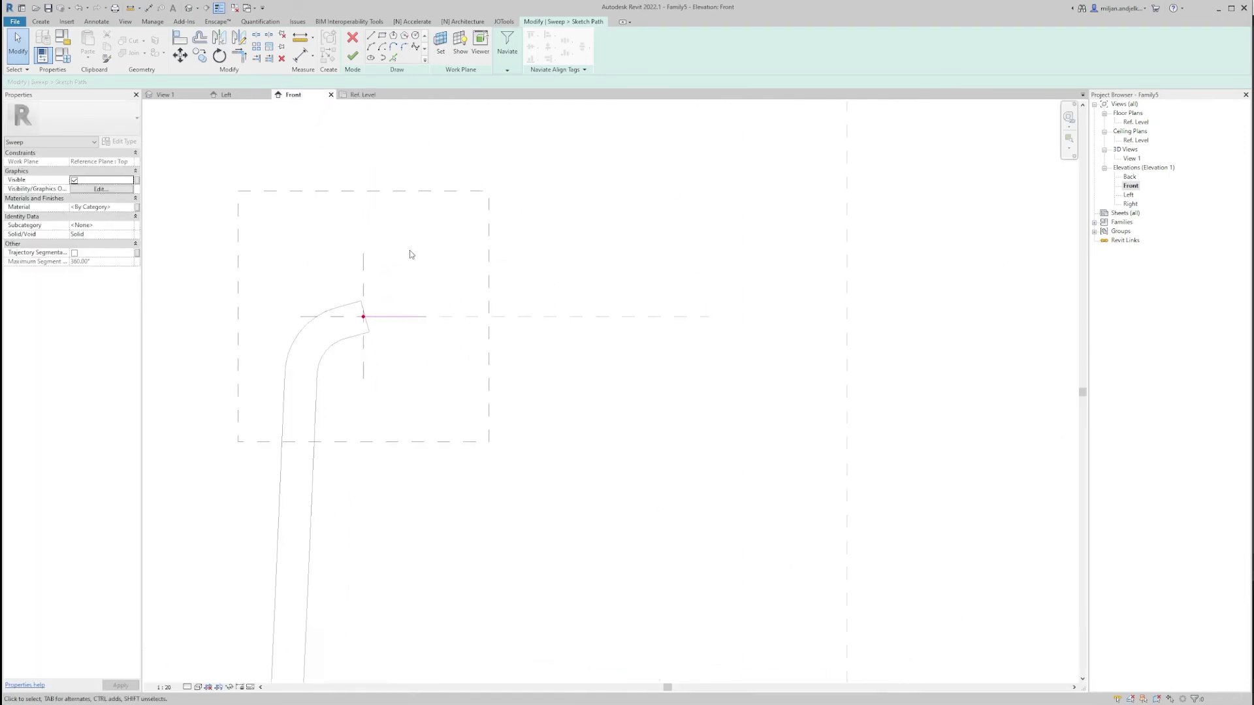
{"action": "left_click", "coordinate": [363, 58]}
{"action": "left_click", "coordinate": [625, 59]}
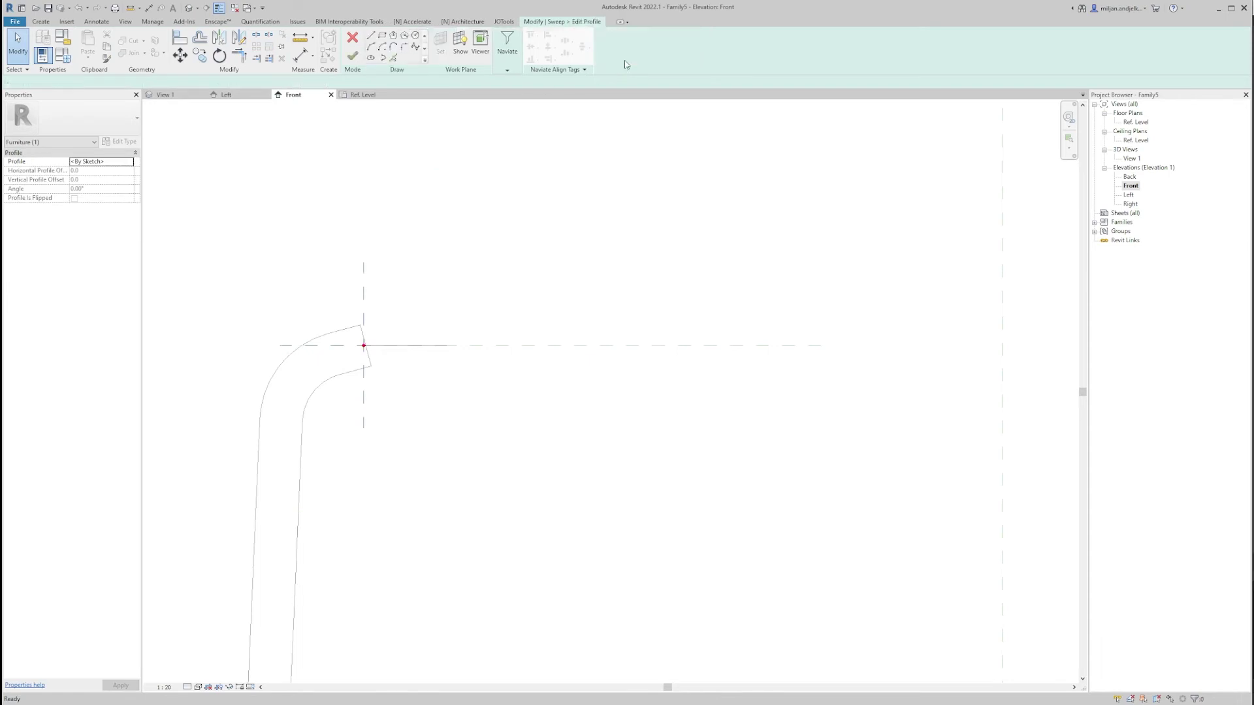
Examine the backrest's proportions in the reference chair photo and return to the profile sketch.
{"action": "scroll", "coordinate": [354, 365], "scroll_direction": "down", "scroll_amount": 1}
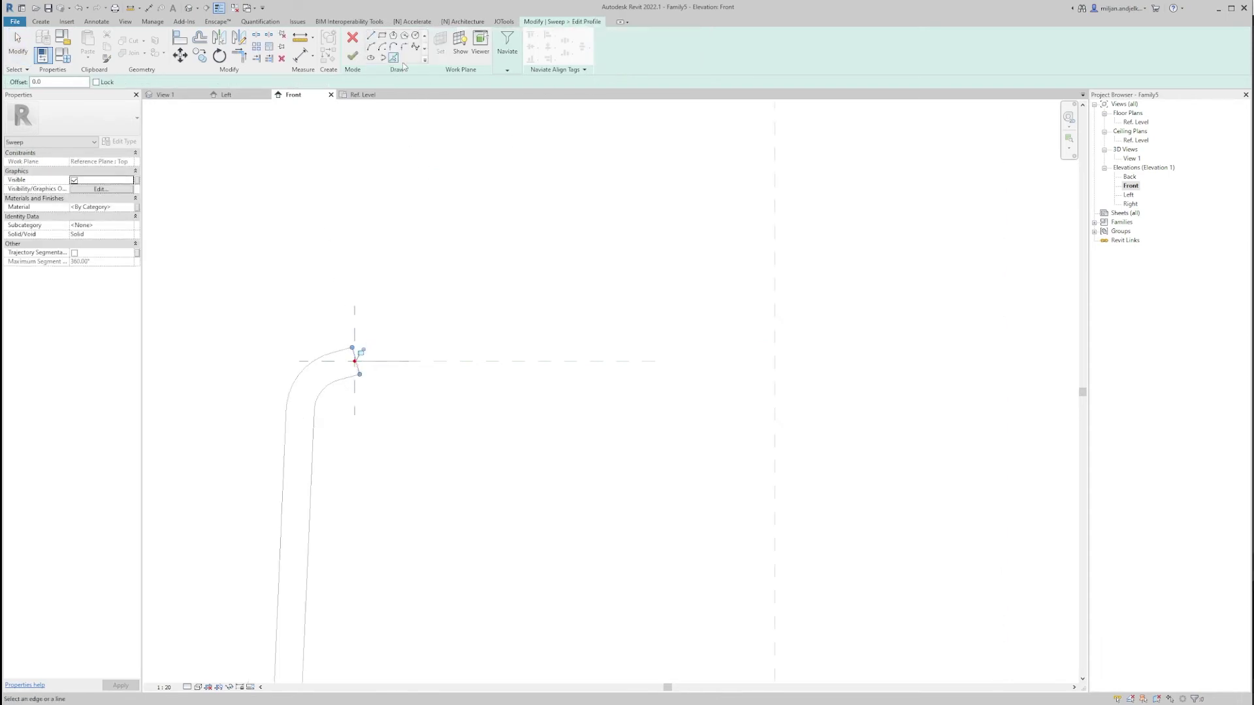
{"action": "left_click", "coordinate": [415, 38]}
{"action": "scroll", "coordinate": [354, 323], "scroll_direction": "up", "scroll_amount": 1}
{"action": "key", "text": "alt+Tab"}
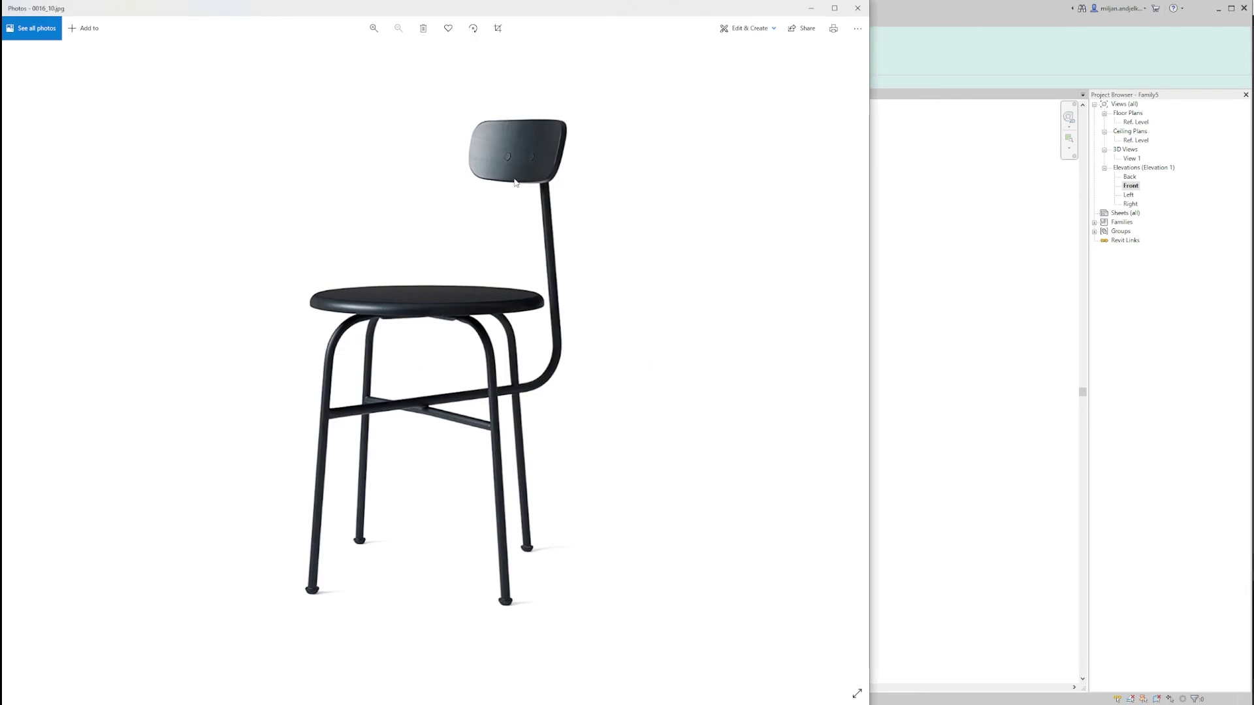
{"action": "left_click", "coordinate": [917, 41]}
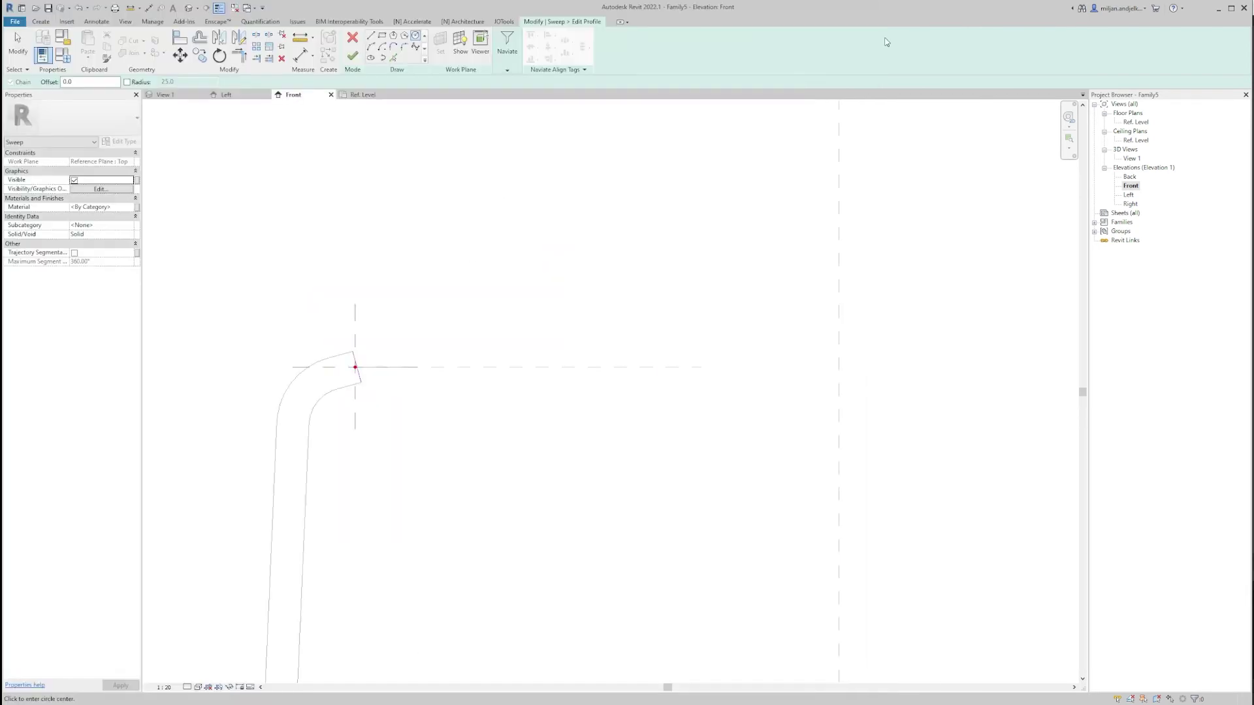
Draw a 60 mm profile line upward from the path point, parallel to the tube's slanted end, and delete the short line on that end.
{"action": "scroll", "coordinate": [364, 308], "scroll_direction": "up", "scroll_amount": 2}
{"action": "key", "text": "l"}
{"action": "key", "text": "i"}
{"action": "left_click", "coordinate": [344, 412]}
{"action": "type", "text": "60"}
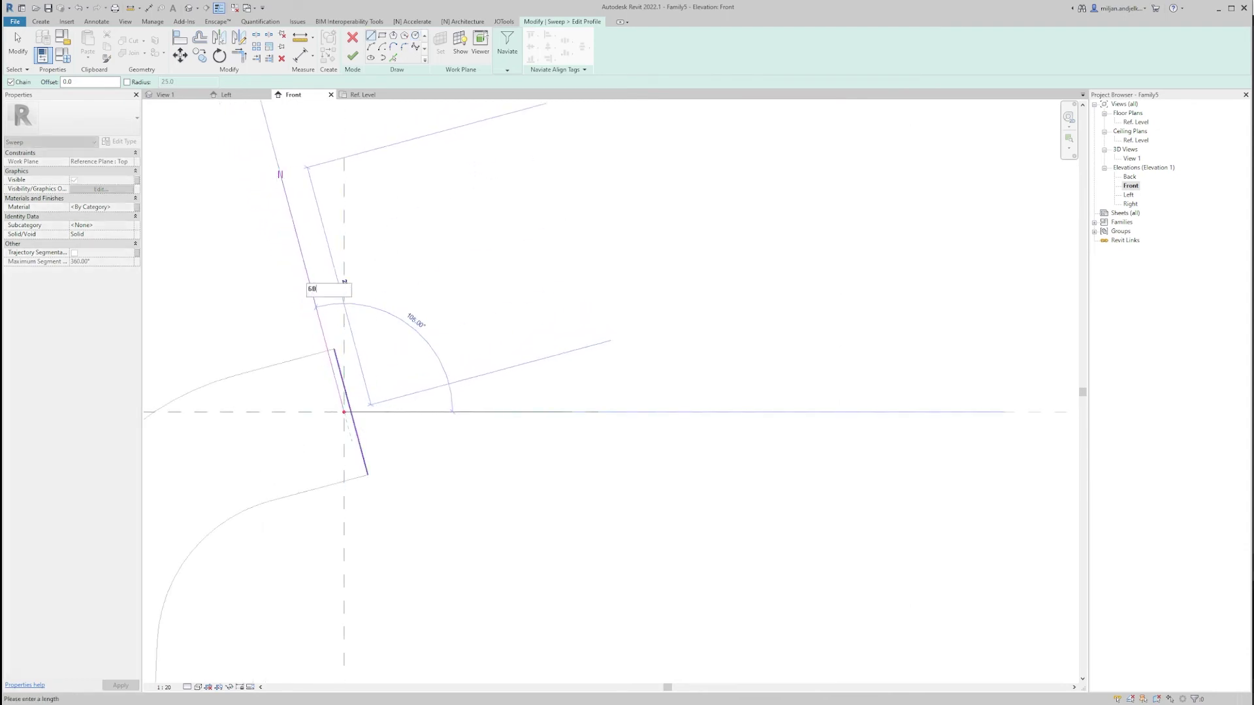
{"action": "type", "text": "0"}
{"action": "key", "text": "Return"}
{"action": "key", "text": "Escape"}
{"action": "key", "text": "Escape"}
{"action": "left_click", "coordinate": [346, 391]}
{"action": "key", "text": "Delete"}
Stretch the slanted profile line's lower end along the same angle to a total length of 120 mm.
{"action": "scroll", "coordinate": [357, 282], "scroll_direction": "down", "scroll_amount": 2}
{"action": "left_click", "coordinate": [331, 290]}
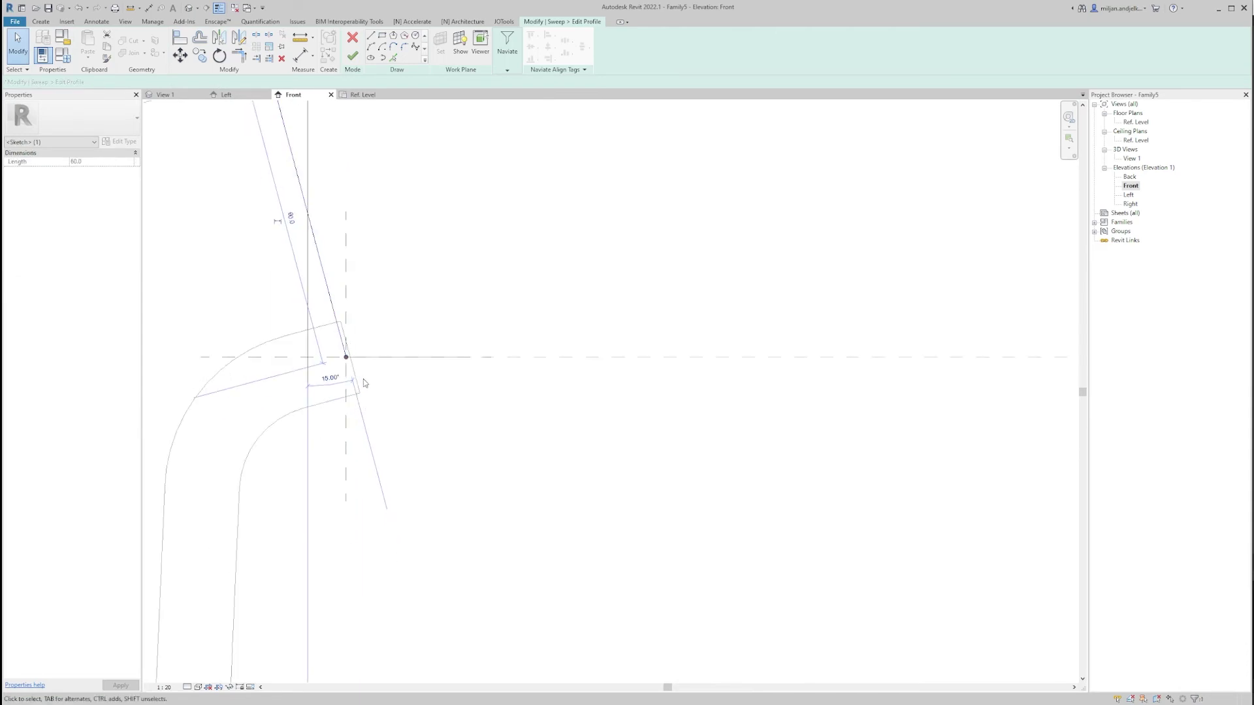
{"action": "left_click_drag", "start_coordinate": [347, 360], "coordinate": [379, 475]}
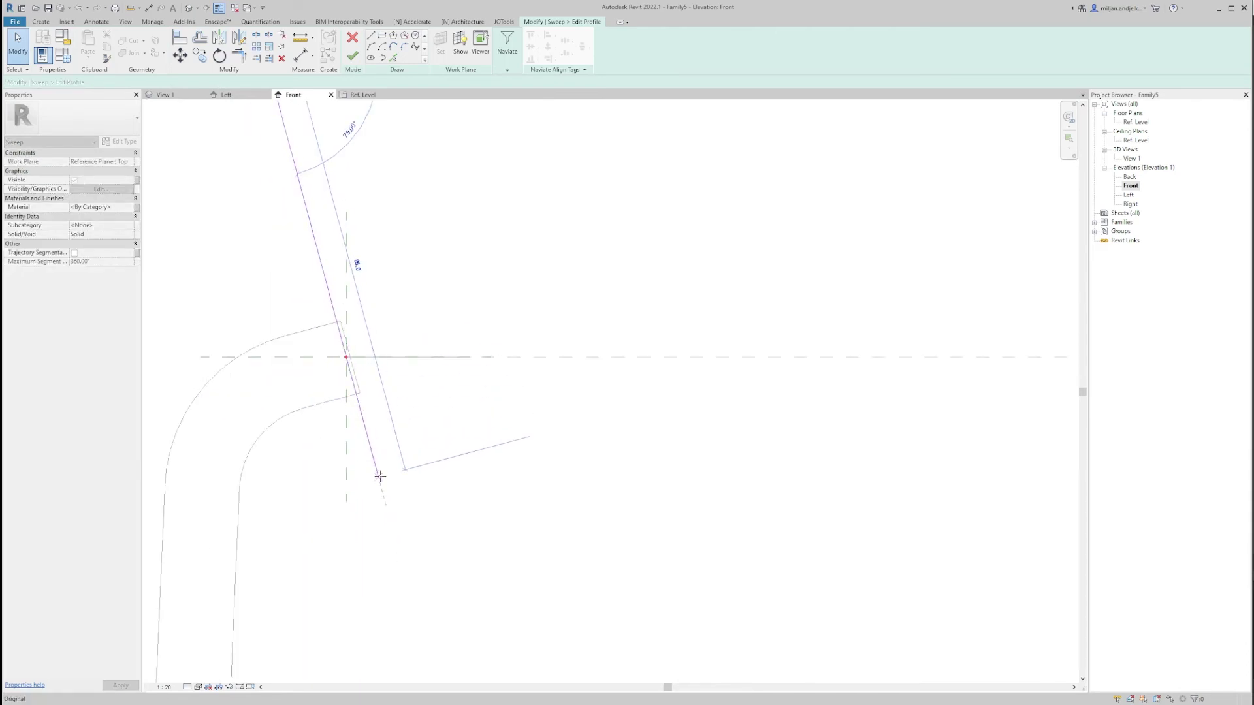
{"action": "key", "text": "Return"}
{"action": "scroll", "coordinate": [448, 481], "scroll_direction": "down", "scroll_amount": 2}
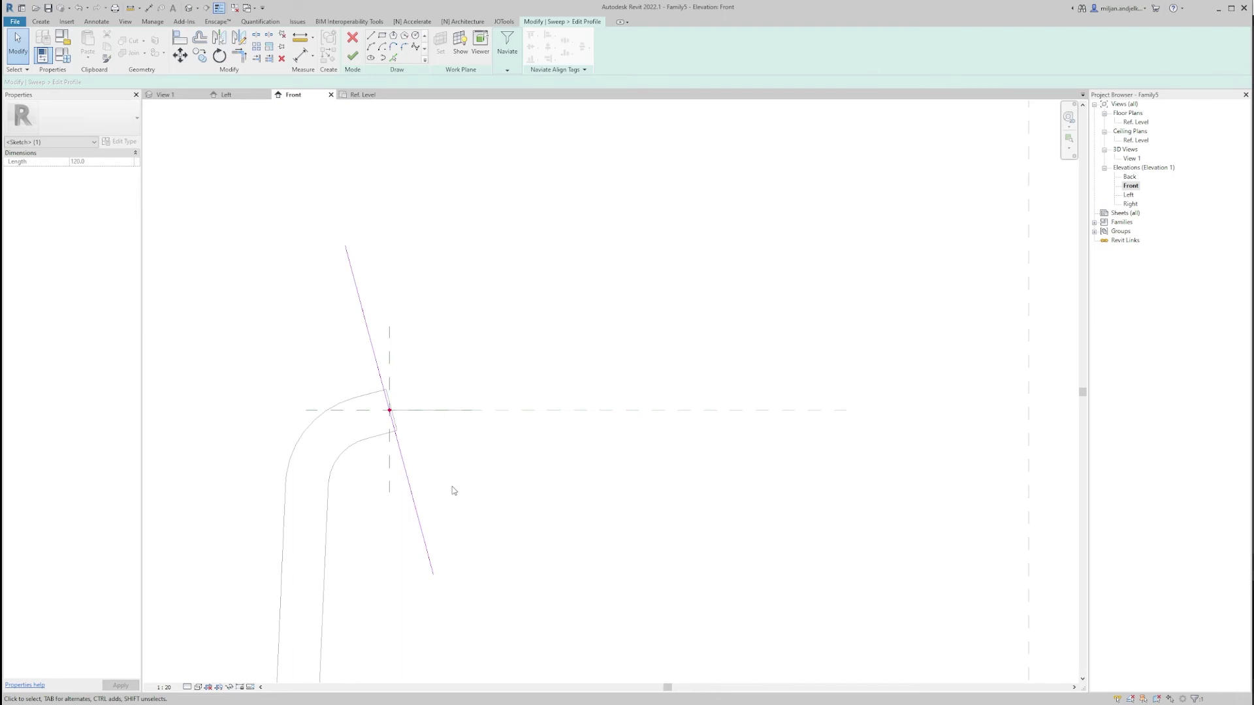
{"action": "key", "text": "Escape"}
{"action": "key", "text": "Escape"}
Create a parallel copy of the slanted profile line, offset 10 mm towards the seat.
{"action": "left_click", "coordinate": [393, 58]}
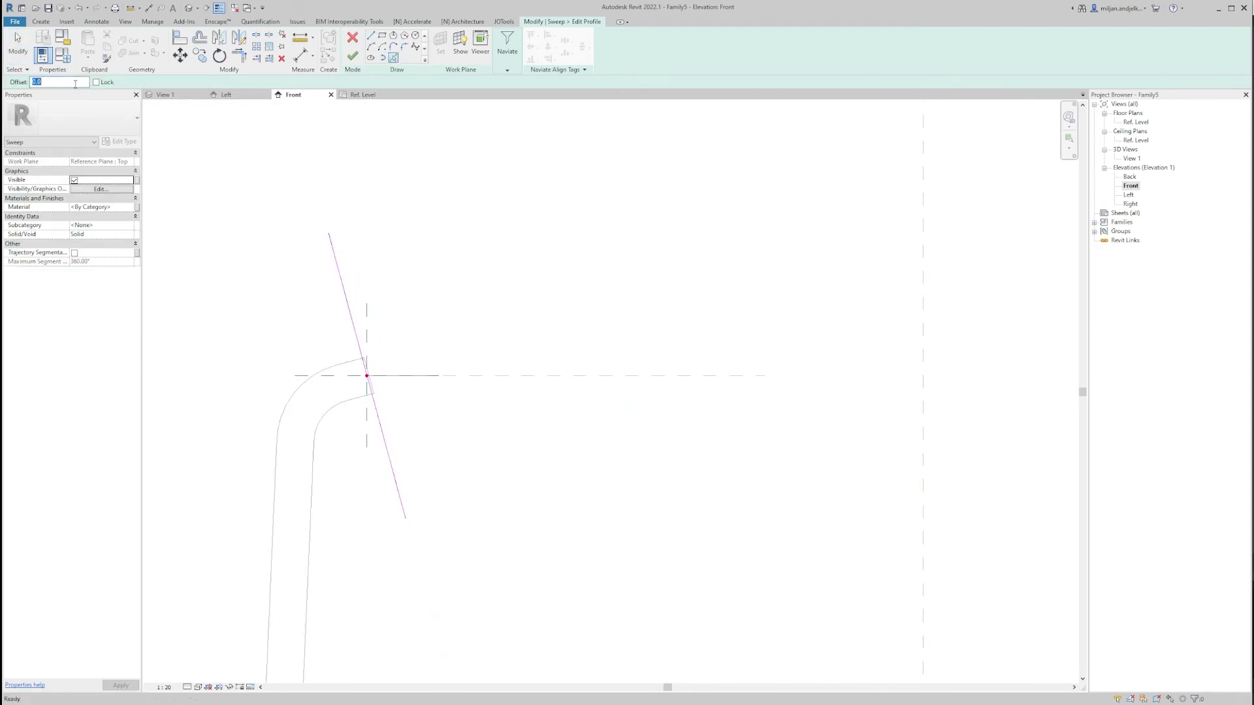
{"action": "type", "text": "10"}
{"action": "left_click", "coordinate": [344, 281]}
Draw horizontal lines from the upper and lower ends of the original slanted line across the offset line.
{"action": "left_click", "coordinate": [373, 35]}
{"action": "left_click", "coordinate": [329, 232]}
{"action": "left_click", "coordinate": [390, 232]}
{"action": "right_click", "coordinate": [424, 539]}
{"action": "left_click", "coordinate": [447, 547]}
{"action": "left_click", "coordinate": [405, 518]}
{"action": "left_click", "coordinate": [468, 519]}
Trim the horizontal lines and the offset line to clean corners and finish the closed backrest profile.
{"action": "key", "text": "t"}
{"action": "key", "text": "r"}
{"action": "left_click", "coordinate": [416, 519]}
{"action": "left_click", "coordinate": [427, 504]}
{"action": "left_click", "coordinate": [368, 280]}
{"action": "left_click", "coordinate": [342, 240]}
{"action": "left_click", "coordinate": [353, 56]}
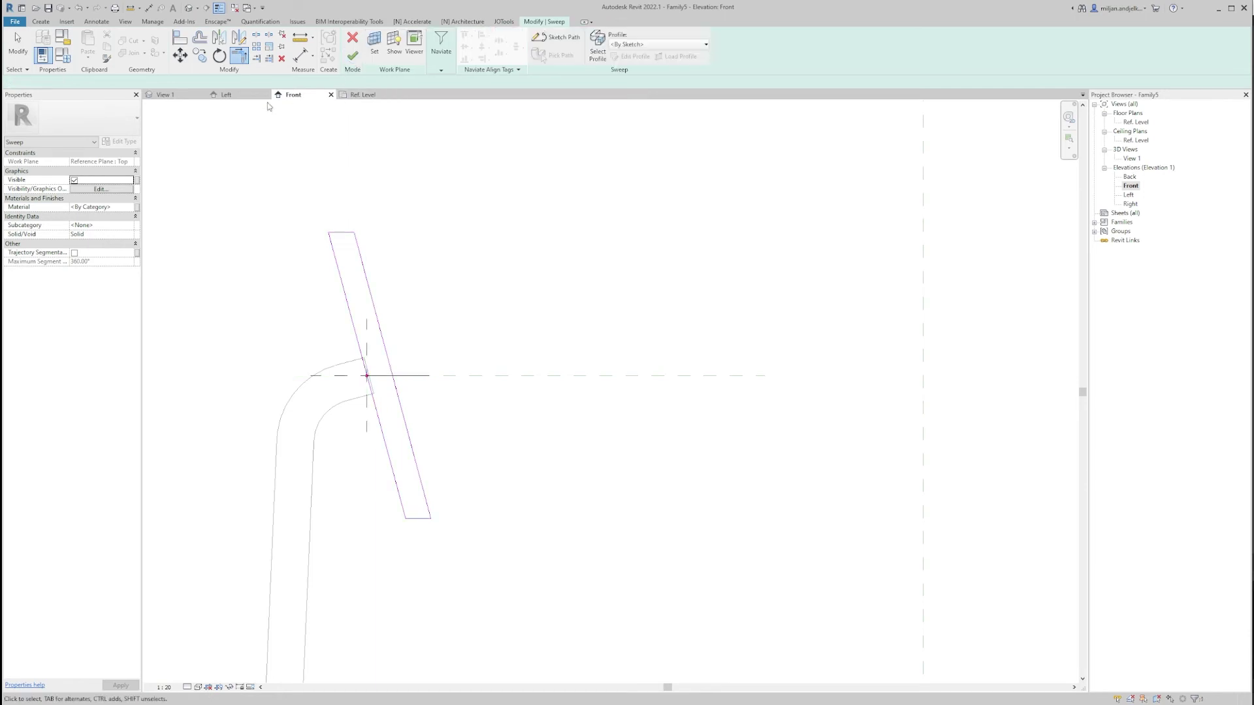
Finish the backrest sweep in the 3D view.
{"action": "left_click", "coordinate": [165, 95]}
{"action": "left_click", "coordinate": [353, 56]}
{"action": "left_click", "coordinate": [342, 271]}
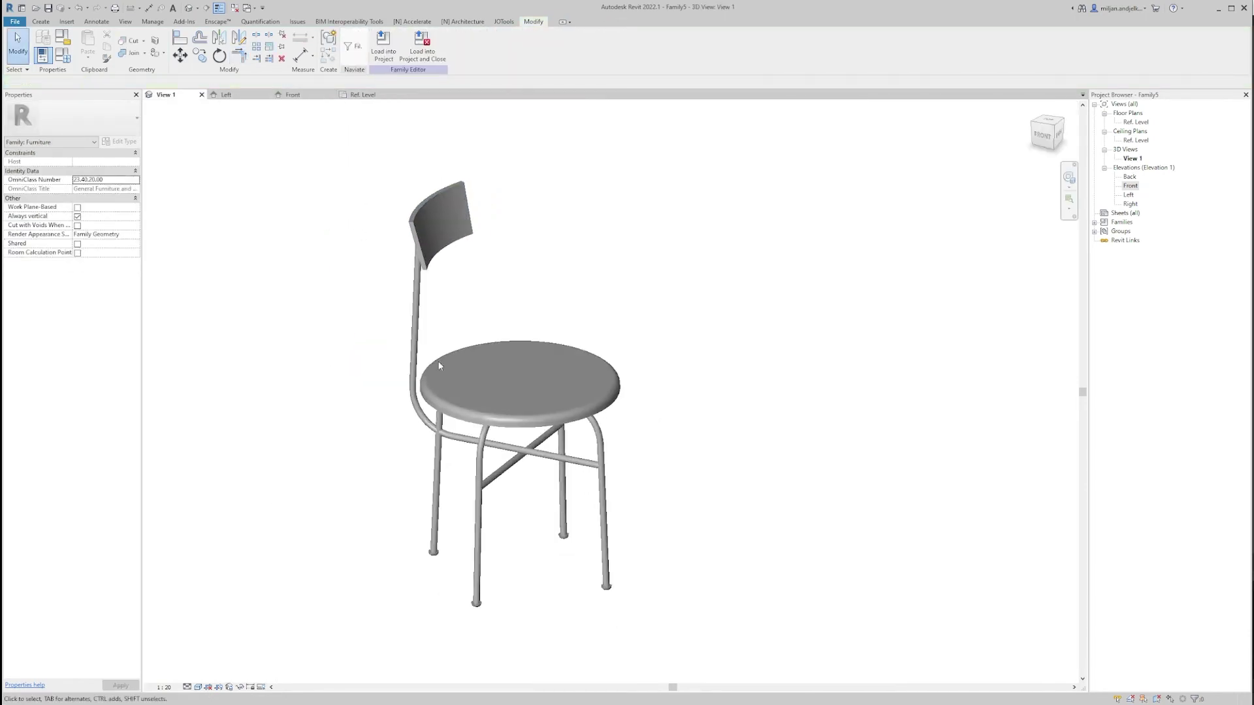
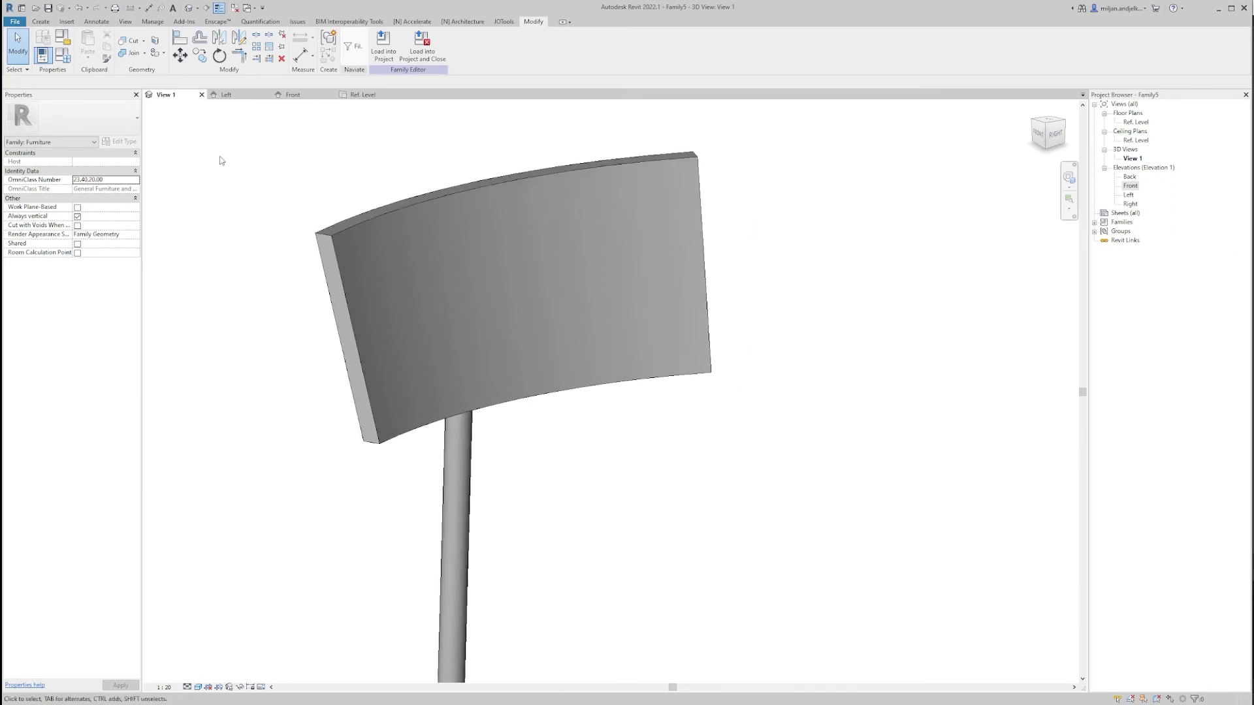
Start a void sweep with a sketched path and set its work plane to the end face of the backrest.
{"action": "left_click", "coordinate": [43, 23]}
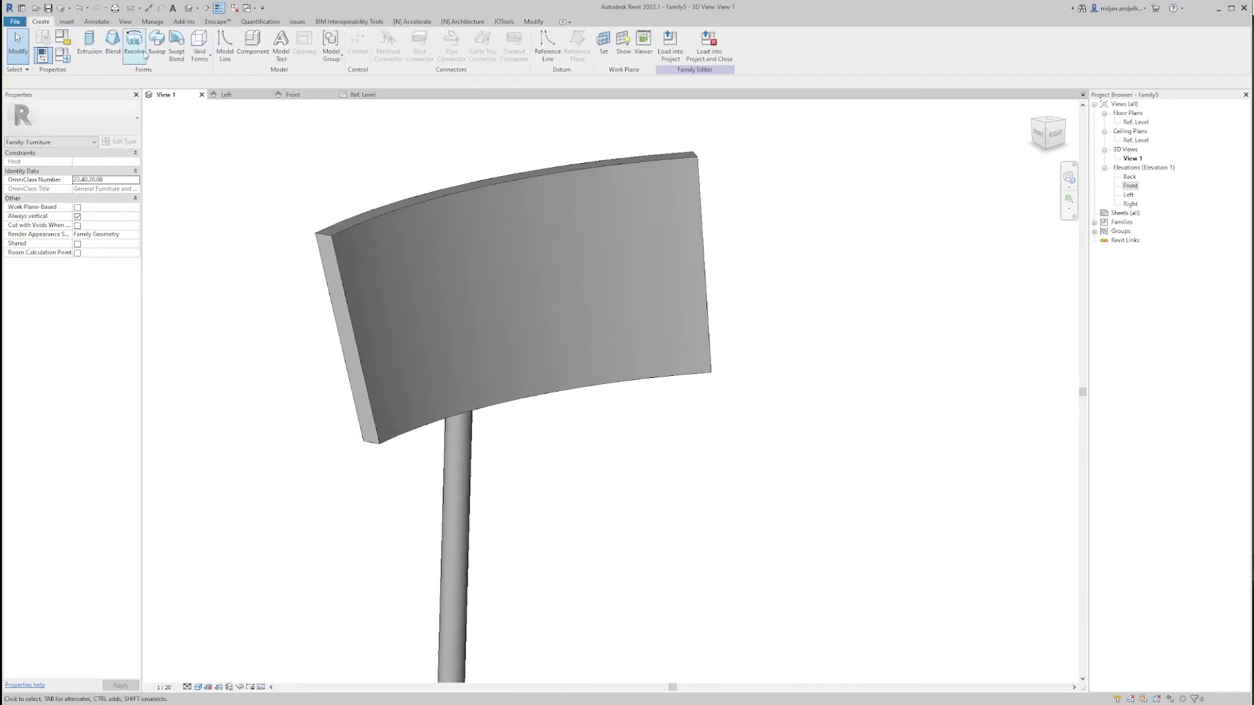
{"action": "left_click", "coordinate": [199, 60]}
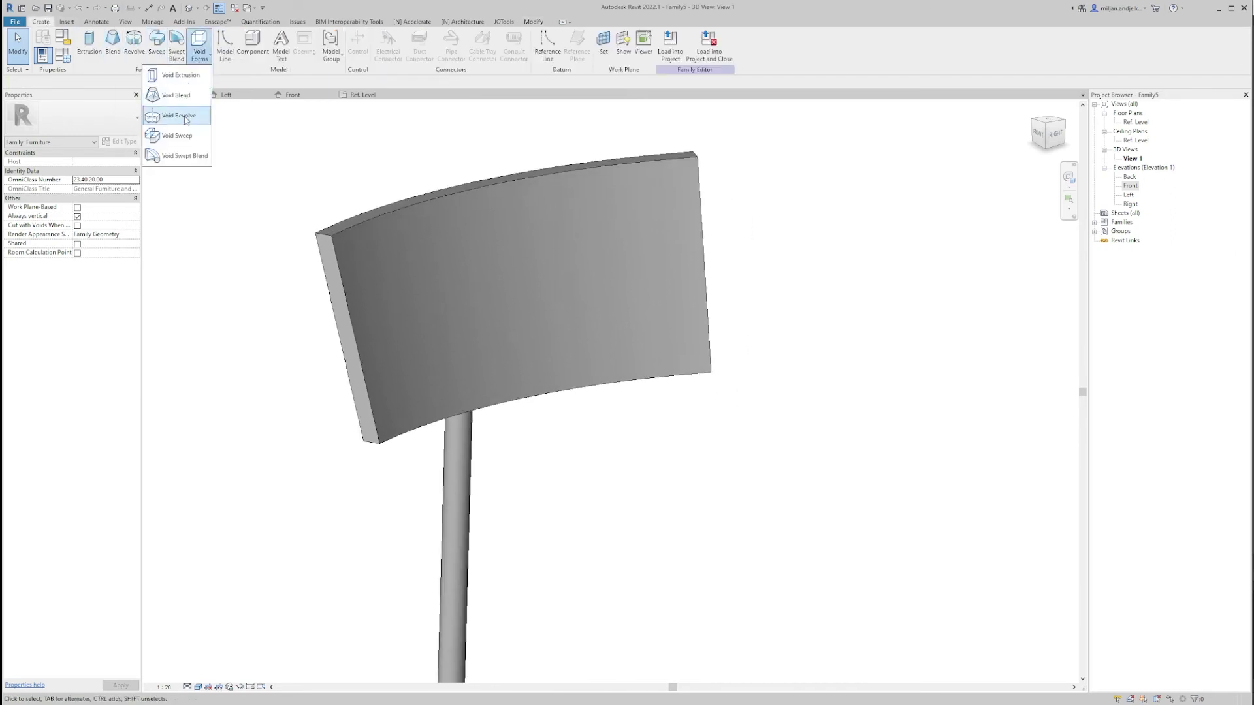
{"action": "left_click", "coordinate": [185, 140]}
{"action": "left_click", "coordinate": [556, 40]}
{"action": "left_click", "coordinate": [440, 43]}
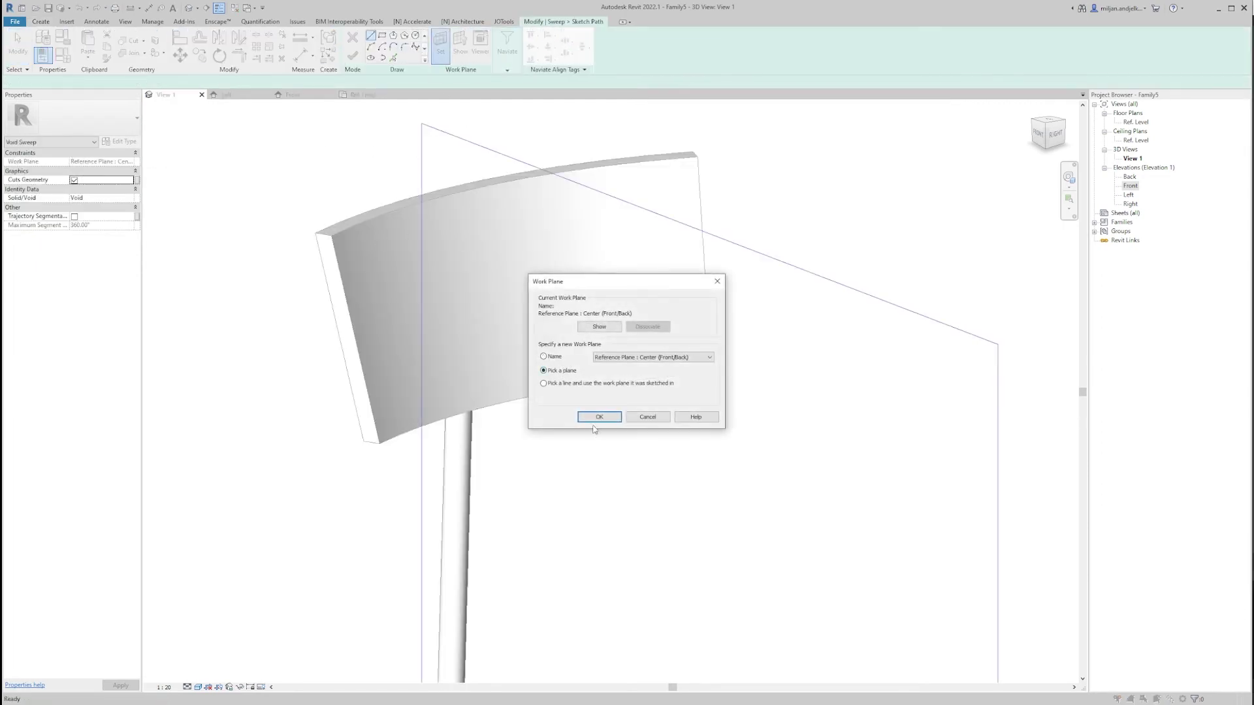
{"action": "left_click", "coordinate": [597, 418]}
{"action": "left_click", "coordinate": [339, 300]}
{"action": "scroll", "coordinate": [258, 161], "scroll_direction": "up", "scroll_amount": 3}
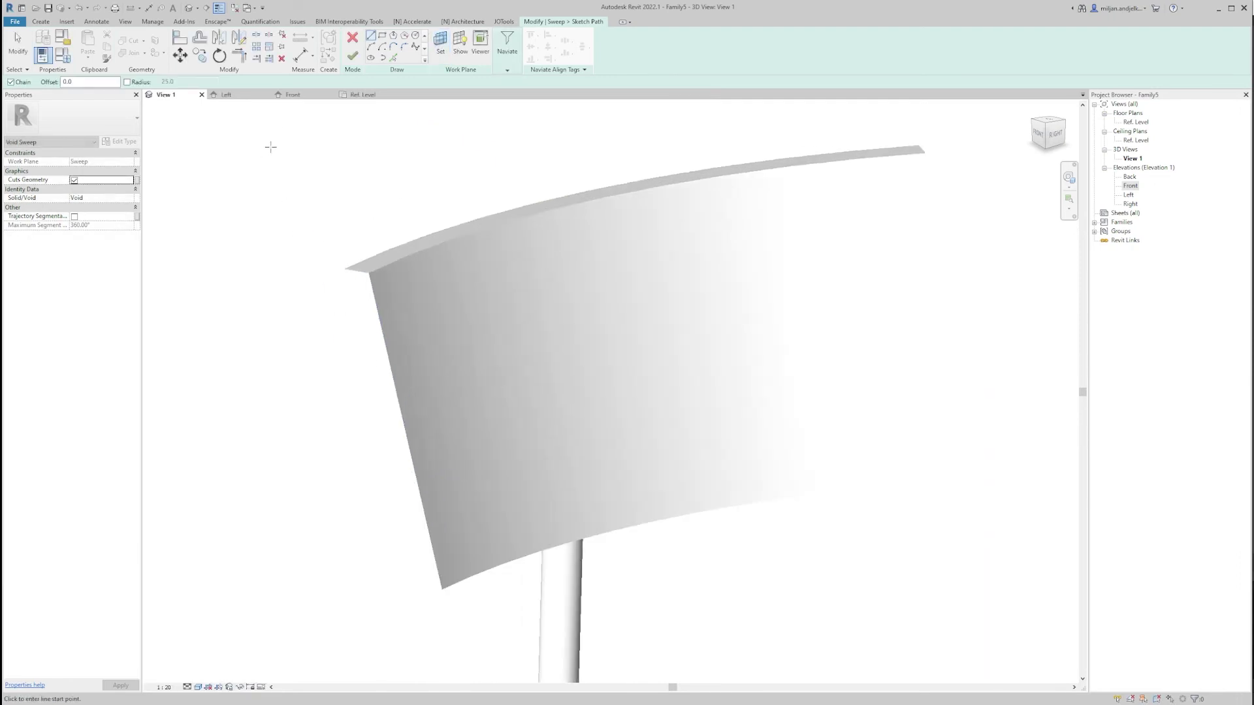
Sketch a straight path across the backrest's thickness at its upper corner and lengthen it past both faces to about 40 mm.
{"action": "left_click", "coordinate": [352, 271]}
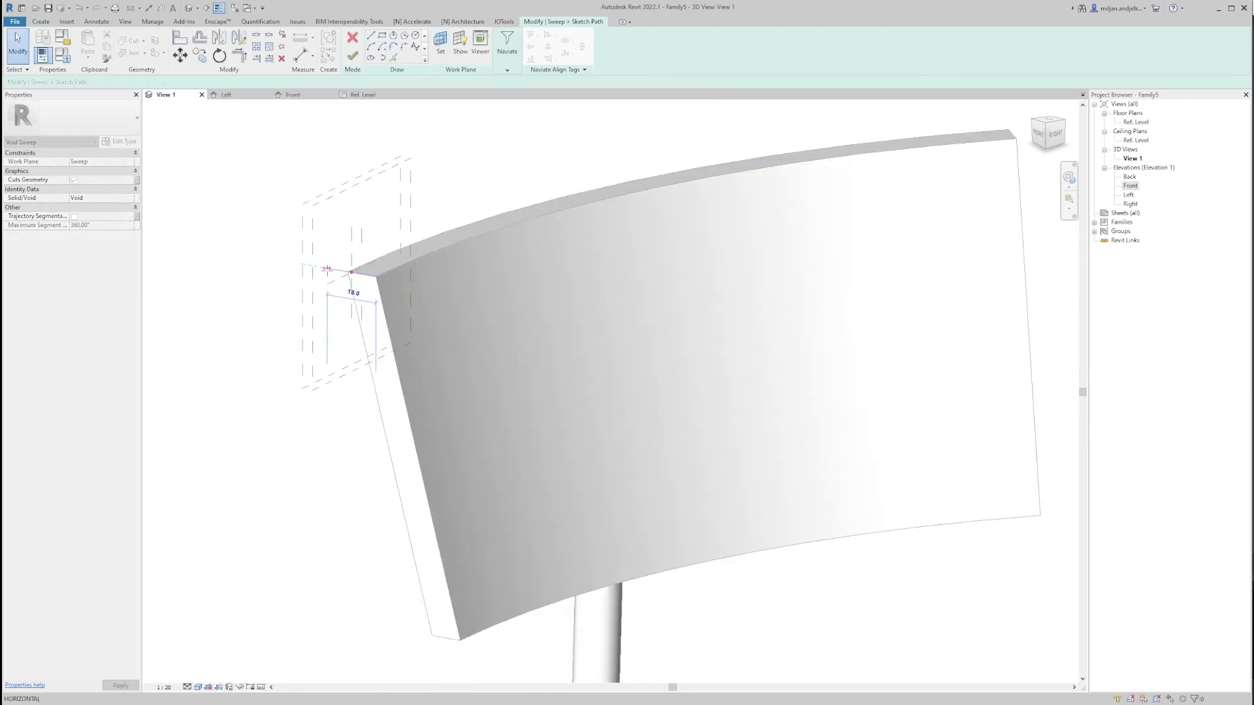
{"action": "left_click", "coordinate": [405, 281]}
{"action": "key", "text": "Escape"}
{"action": "key", "text": "Escape"}
{"action": "mouse_move", "coordinate": [241, 401]}
{"action": "middle_mouse_down", "text": "shift"}
{"action": "mouse_move", "coordinate": [405, 312]}
{"action": "mouse_move", "coordinate": [369, 340]}
{"action": "middle_mouse_up", "text": "shift"}
{"action": "left_click_drag", "start_coordinate": [411, 272], "coordinate": [440, 274]}
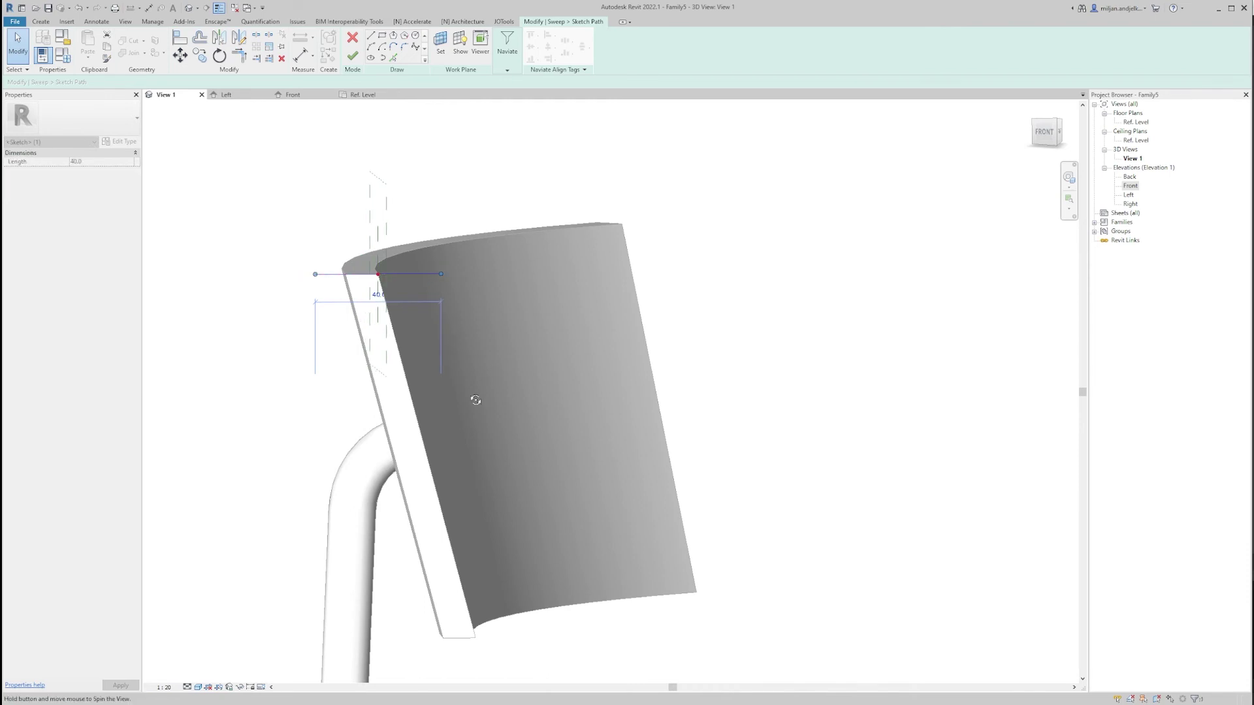
{"action": "middle_click_drag", "start_coordinate": [475, 400], "coordinate": [350, 434], "text": "shift"}
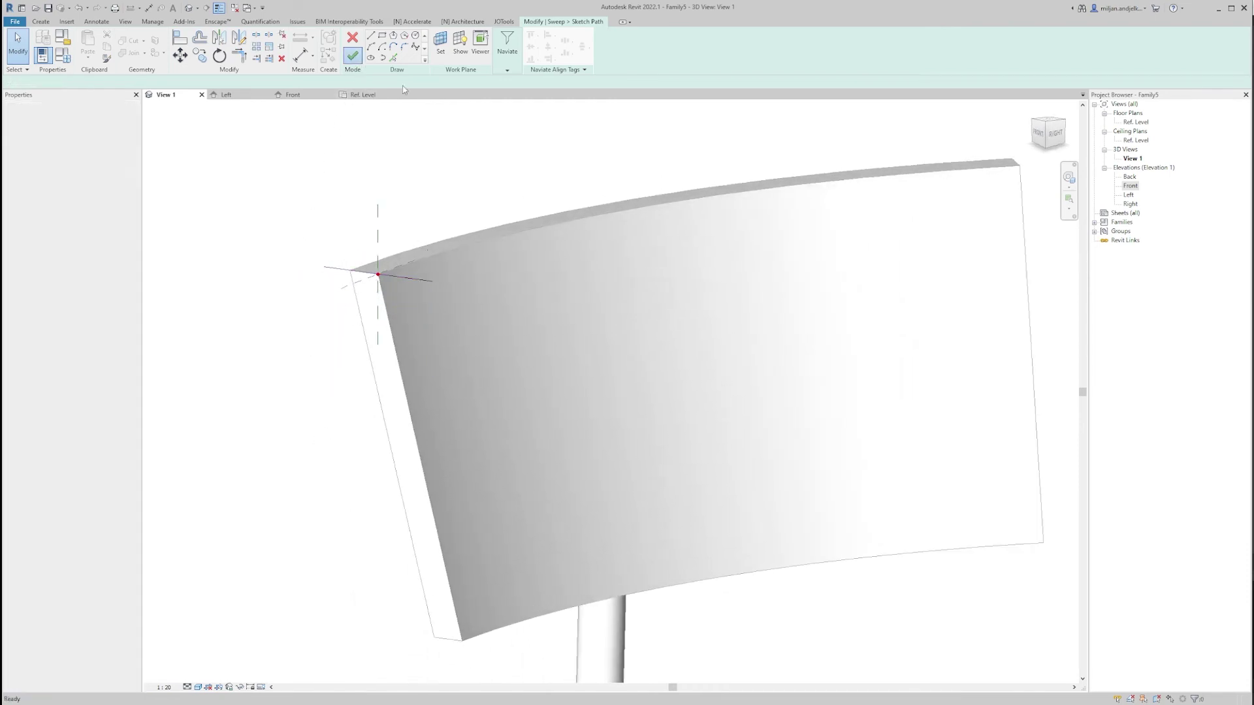
In the void's profile sketch, draw a 30 mm guide line along the upper edge and an arc rounding the upper corner.
{"action": "left_click", "coordinate": [542, 22]}
{"action": "left_click", "coordinate": [551, 54]}
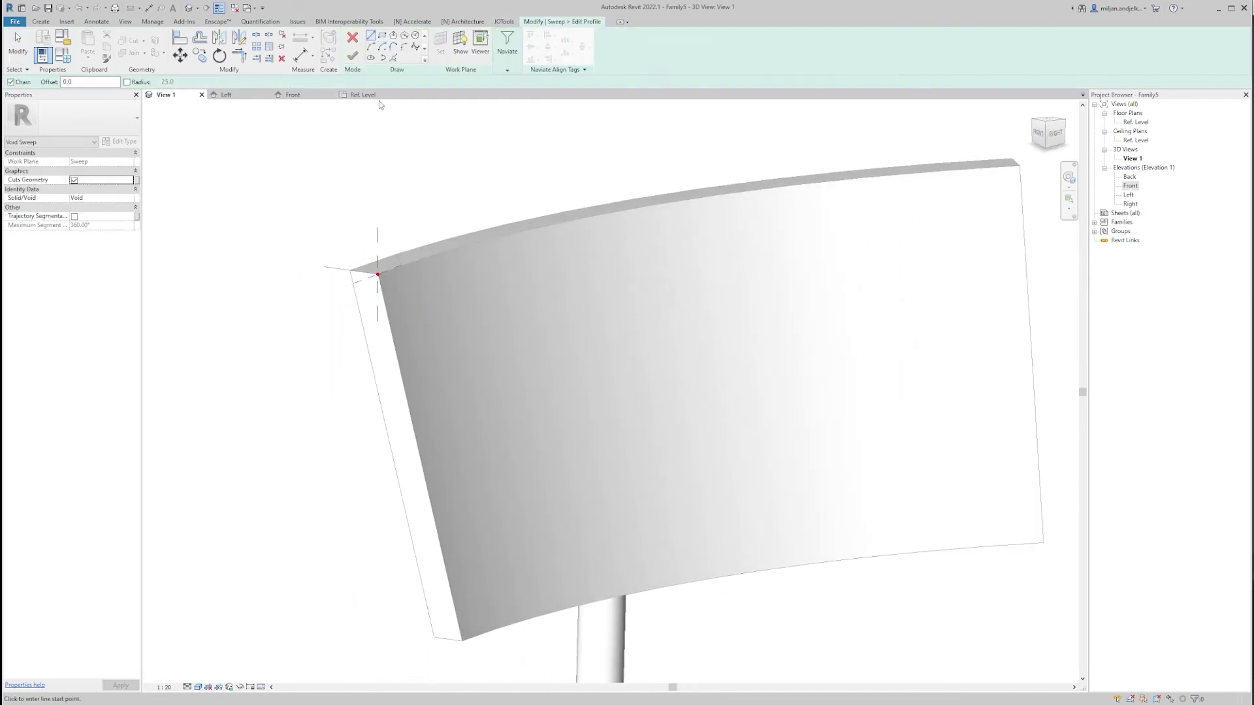
{"action": "left_click", "coordinate": [377, 274]}
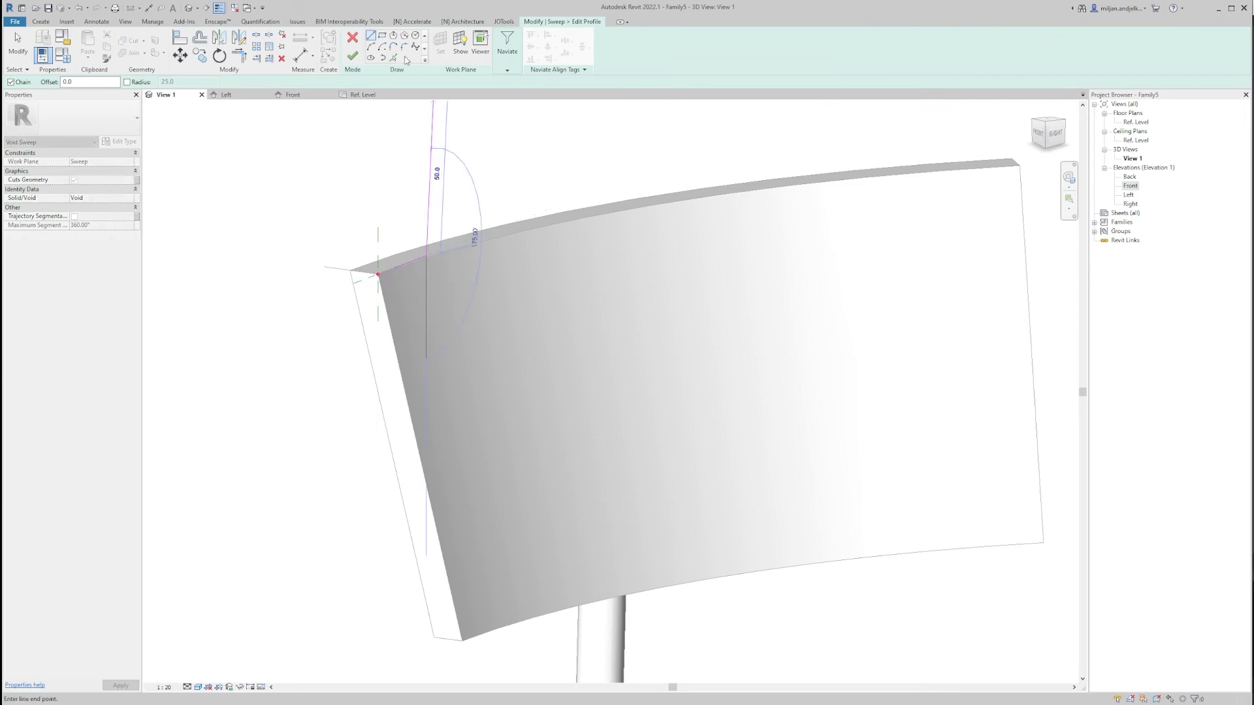
{"action": "left_click", "coordinate": [376, 49]}
{"action": "scroll", "coordinate": [373, 340], "scroll_direction": "up", "scroll_amount": 2}
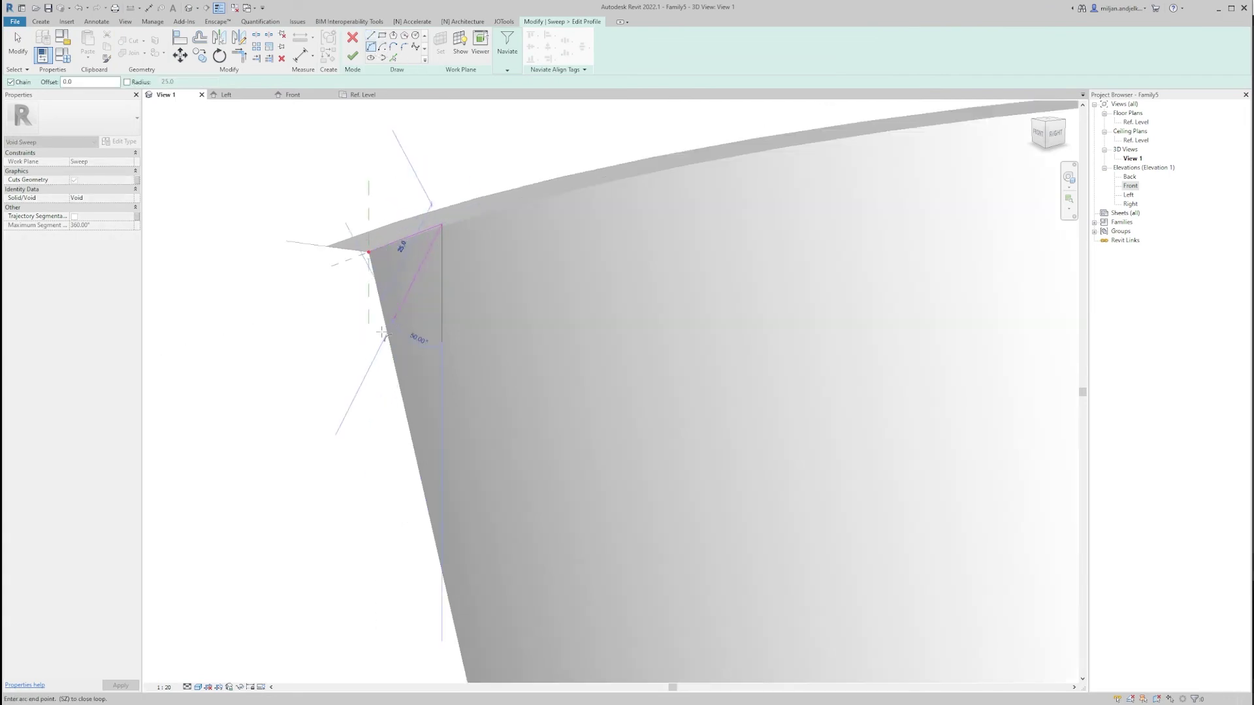
{"action": "left_click", "coordinate": [370, 390]}
{"action": "left_click", "coordinate": [413, 245]}
Draw straight lines outward from both arc ends and around the outside of the upper corner, about 10 mm clear of it.
{"action": "scroll", "coordinate": [405, 366], "scroll_direction": "down", "scroll_amount": 1}
{"action": "middle_click_drag", "start_coordinate": [414, 382], "coordinate": [369, 384], "text": "shift"}
{"action": "left_click", "coordinate": [371, 35]}
{"action": "left_click", "coordinate": [385, 369]}
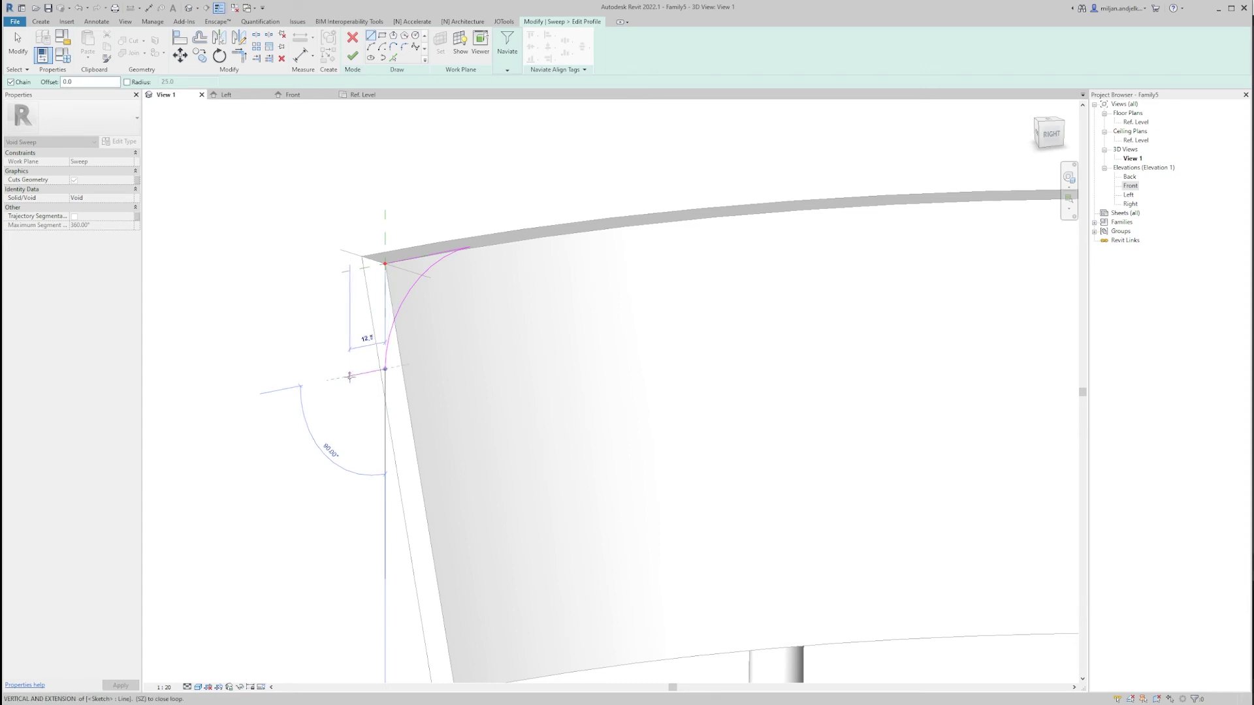
{"action": "left_click", "coordinate": [357, 374]}
{"action": "left_click", "coordinate": [357, 175]}
{"action": "key", "text": "Escape"}
{"action": "left_click", "coordinate": [470, 247]}
{"action": "left_click", "coordinate": [470, 211]}
{"action": "left_click", "coordinate": [410, 224]}
Trim the outer lines to a clean corner and remove the guide line along the upper edge.
{"action": "key", "text": "t"}
{"action": "key", "text": "r"}
{"action": "left_click", "coordinate": [421, 222]}
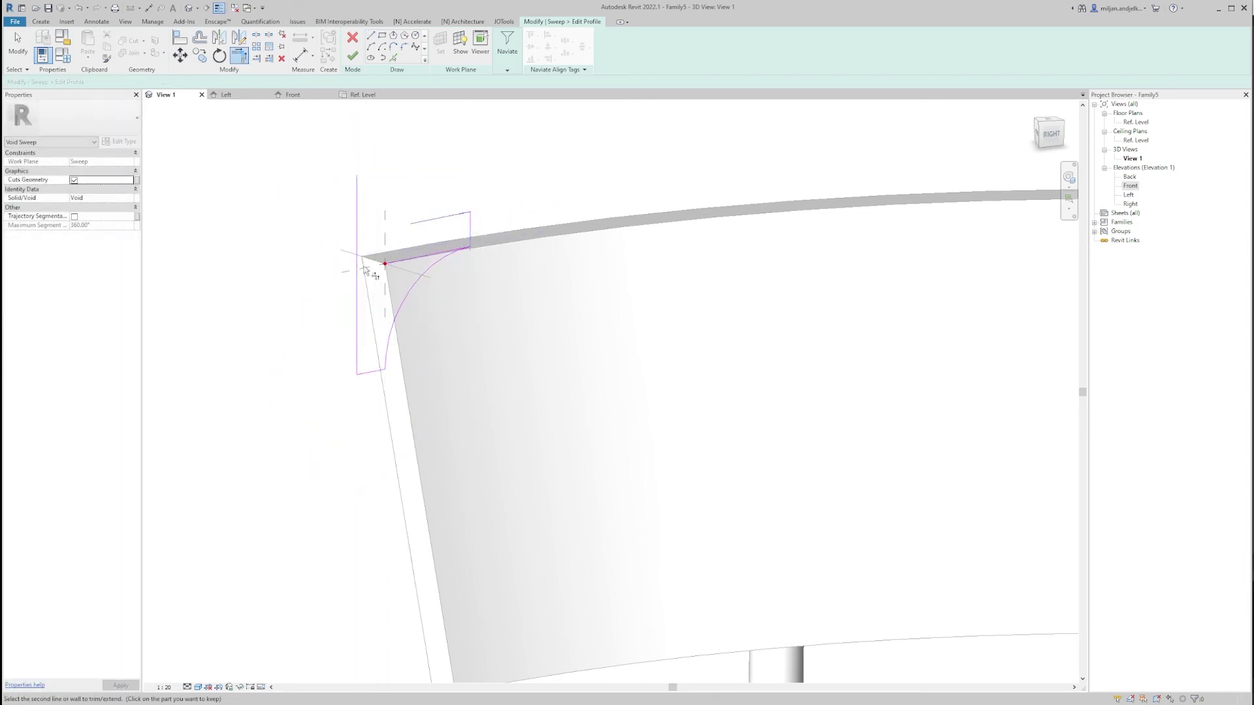
{"action": "left_click", "coordinate": [418, 221]}
{"action": "key", "text": "Escape"}
{"action": "left_click", "coordinate": [421, 257]}
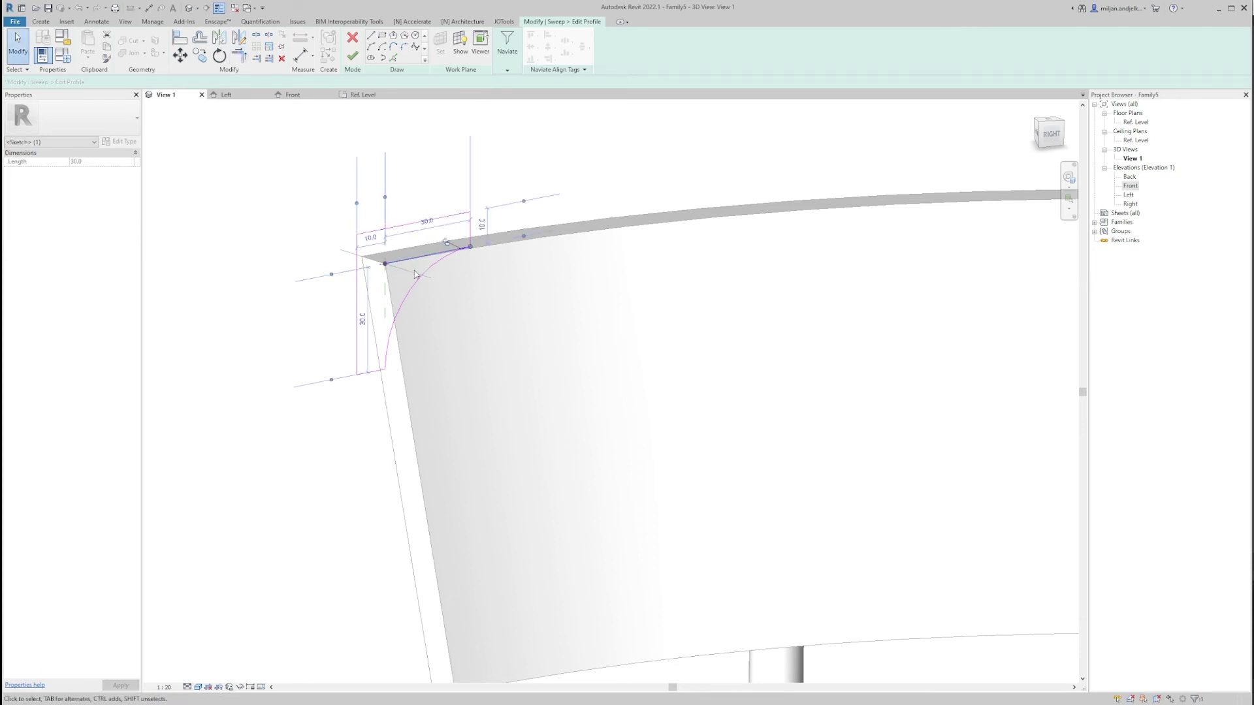
{"action": "key", "text": "Escape"}
Finish the profile and the void sweep so it rounds the backrest's upper corner.
{"action": "left_click", "coordinate": [352, 57]}
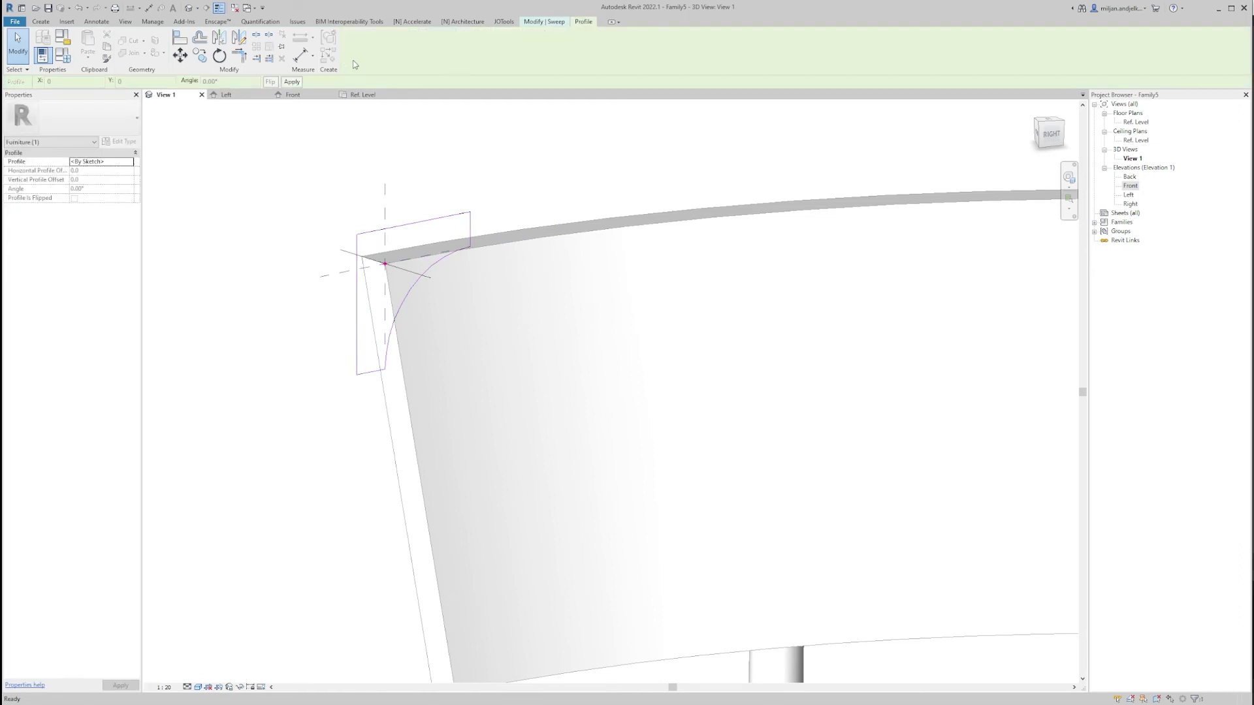
{"action": "left_click", "coordinate": [553, 24]}
{"action": "left_click", "coordinate": [352, 57]}
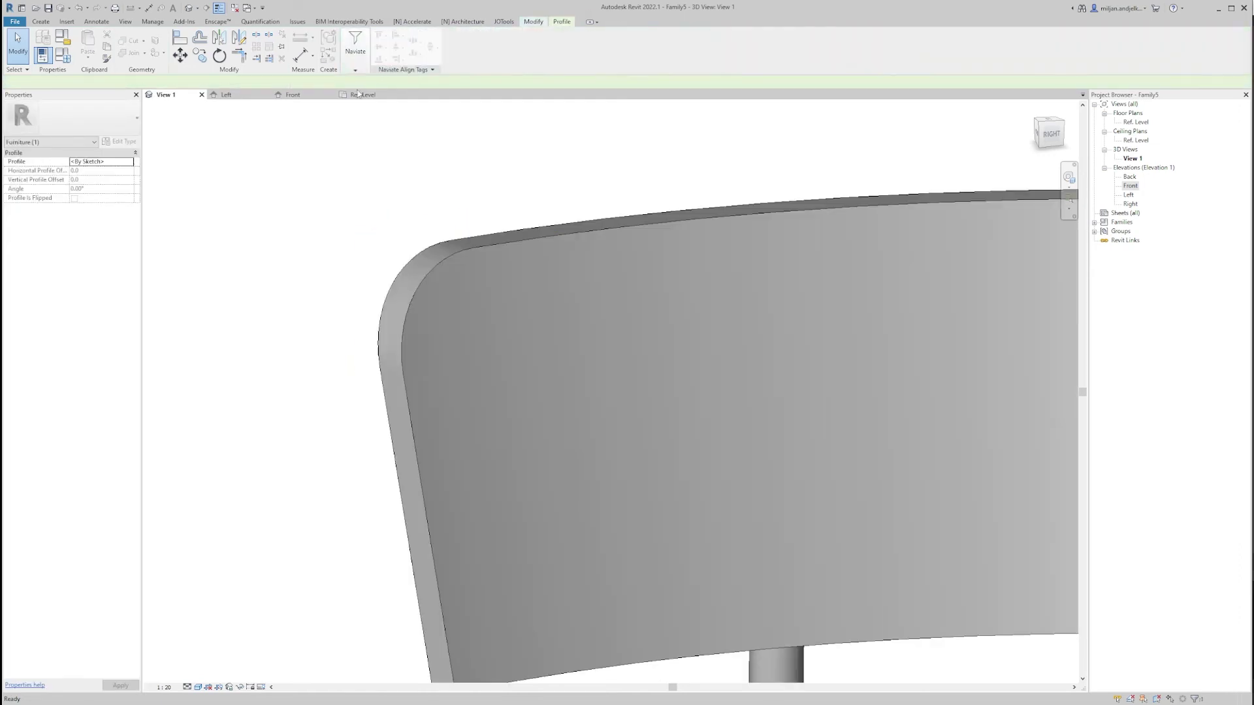
{"action": "left_click", "coordinate": [344, 198]}
{"action": "scroll", "coordinate": [391, 507], "scroll_direction": "down", "scroll_amount": 3}
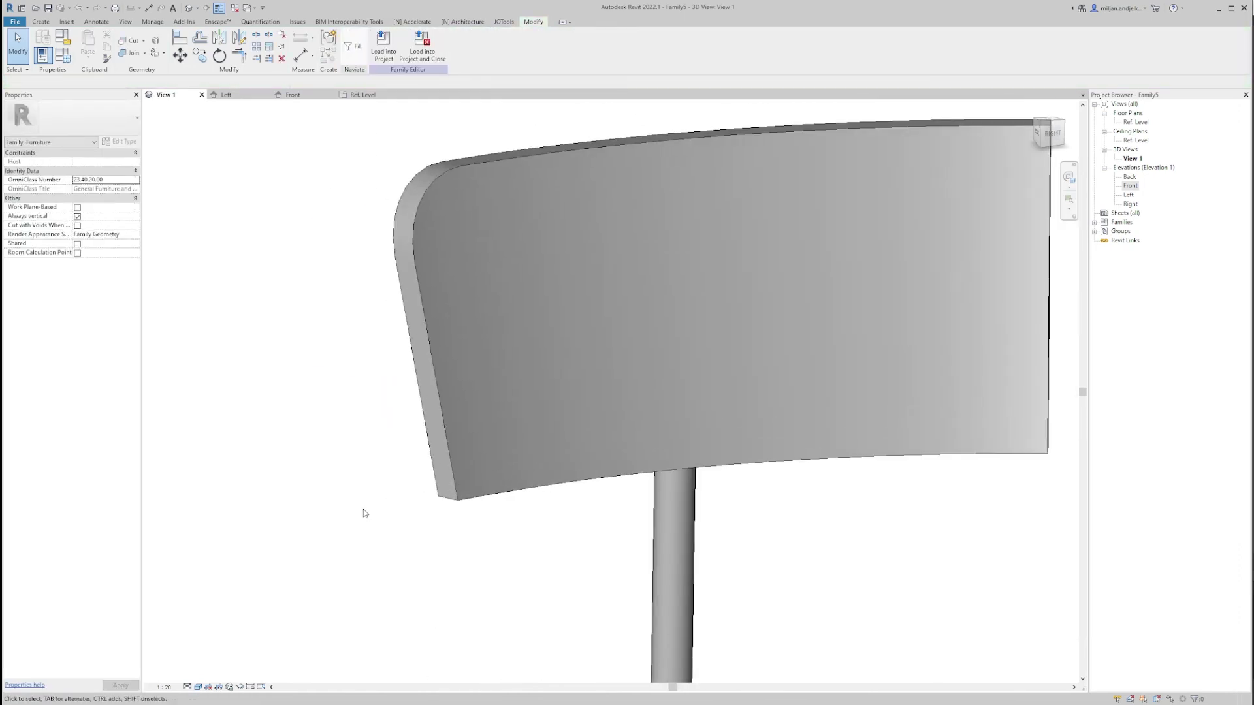
Start a second void sweep with a sketched path, using the backrest's end face as the work plane.
{"action": "scroll", "coordinate": [364, 509], "scroll_direction": "up", "scroll_amount": 3}
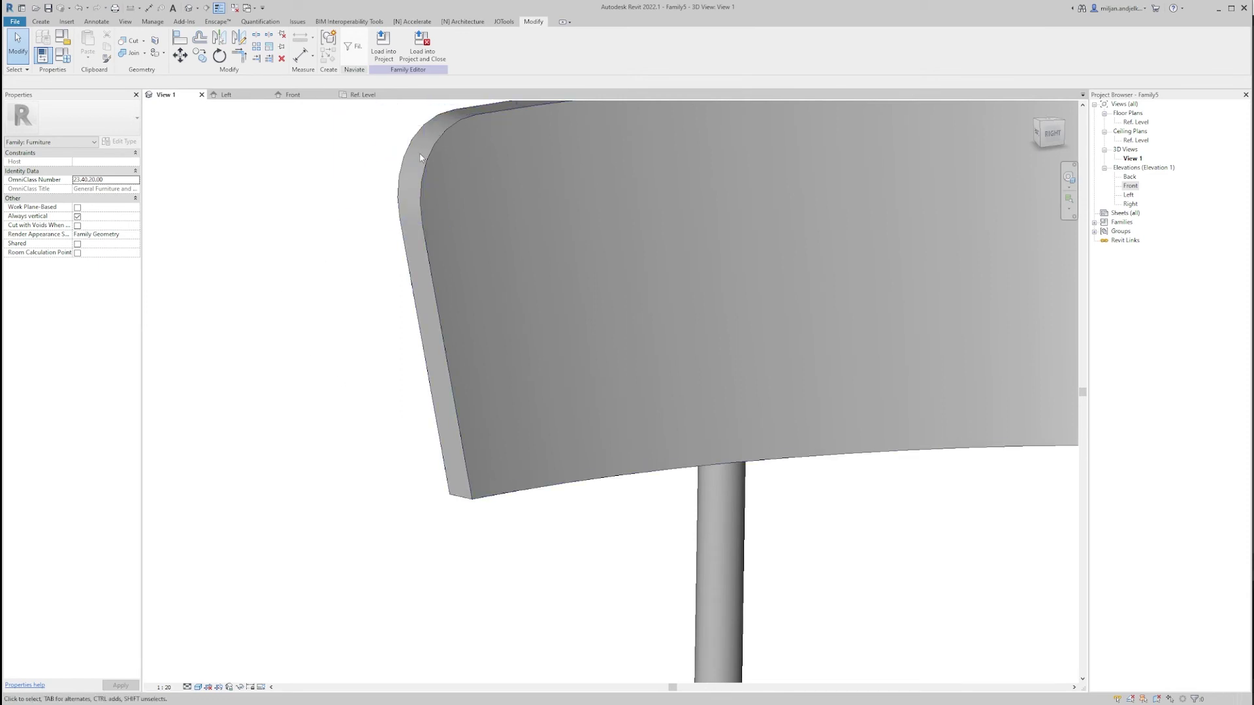
{"action": "left_click", "coordinate": [41, 22]}
{"action": "left_click", "coordinate": [201, 47]}
{"action": "left_click", "coordinate": [175, 136]}
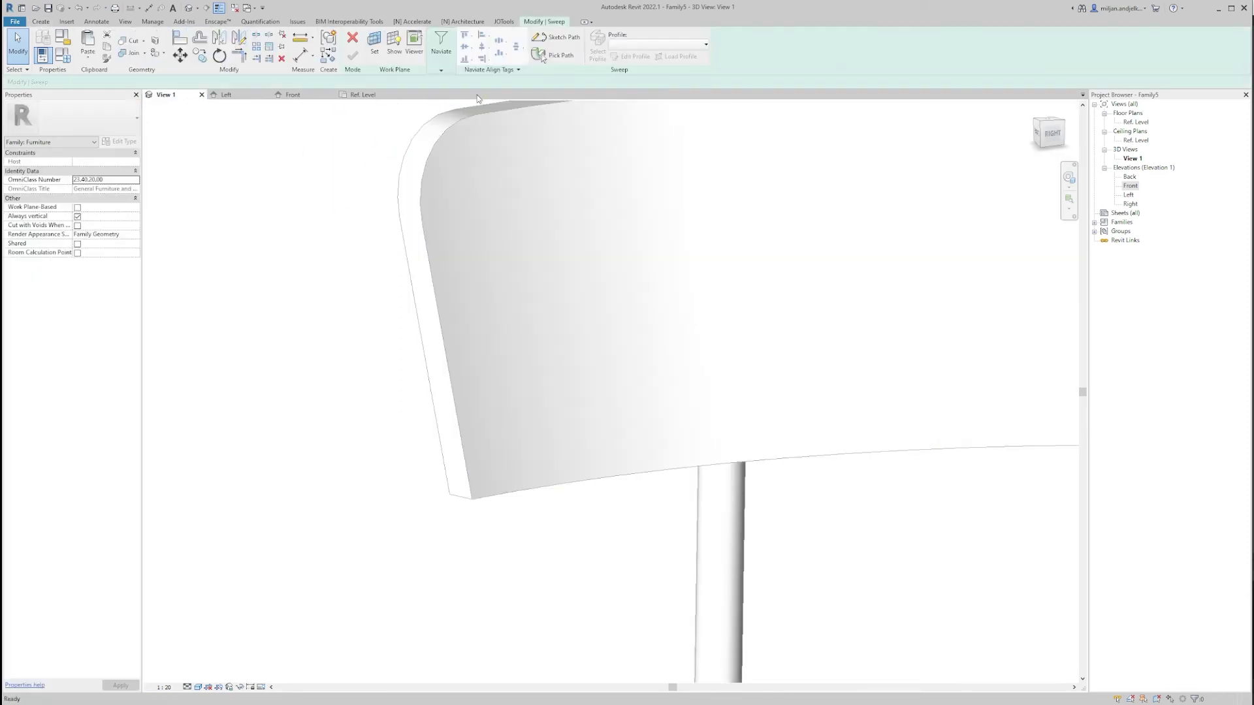
{"action": "left_click", "coordinate": [550, 41]}
{"action": "left_click", "coordinate": [441, 45]}
{"action": "left_click", "coordinate": [558, 372]}
{"action": "left_click", "coordinate": [596, 417]}
{"action": "left_click", "coordinate": [433, 420]}
Sketch a straight path across the backrest's thickness at its lower corner, extend it past both faces and finish the path.
{"action": "left_click", "coordinate": [473, 499]}
{"action": "left_click", "coordinate": [450, 495]}
{"action": "key", "text": "Escape"}
{"action": "key", "text": "Escape"}
{"action": "mouse_move", "coordinate": [449, 495]}
{"action": "left_mouse_down"}
{"action": "mouse_move", "coordinate": [407, 484]}
{"action": "mouse_move", "coordinate": [494, 504]}
{"action": "left_mouse_up"}
{"action": "left_click", "coordinate": [353, 56]}
In the second void's profile, draw two 50 mm guide lines from the lower corner, one horizontal and one vertical.
{"action": "left_click", "coordinate": [629, 57]}
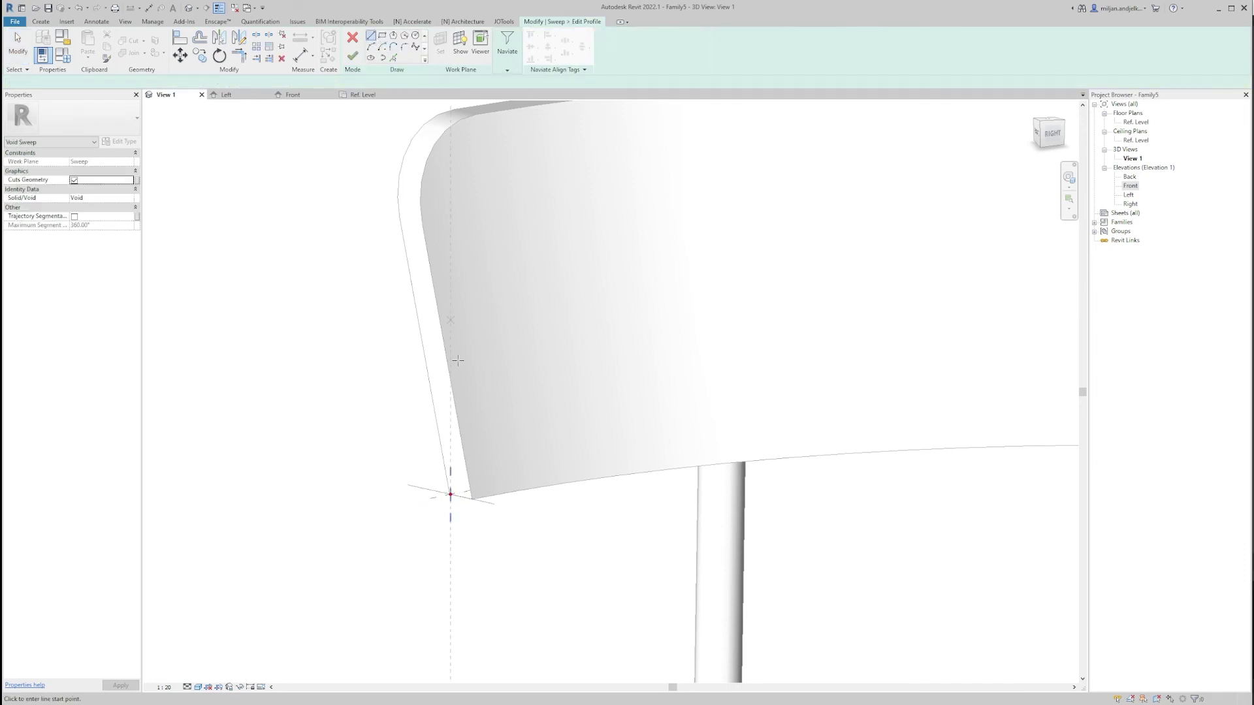
{"action": "left_click", "coordinate": [450, 494]}
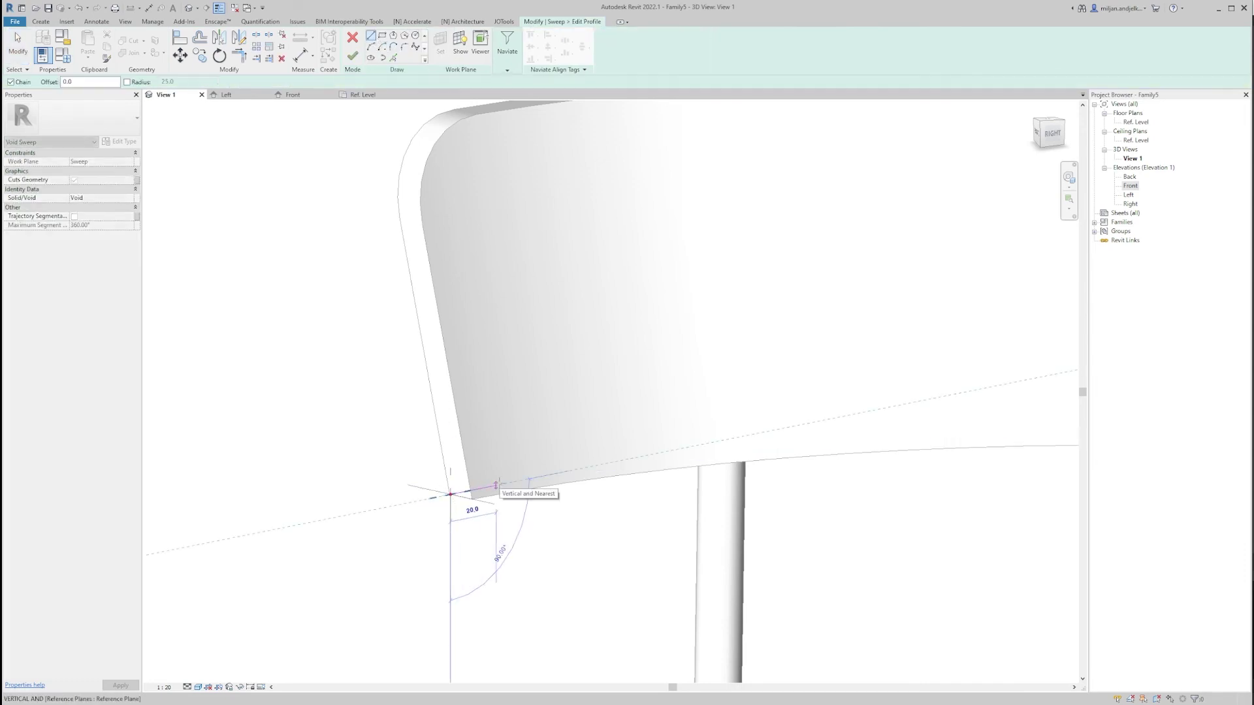
{"action": "type", "text": "50"}
{"action": "key", "text": "Return"}
{"action": "right_click", "coordinate": [515, 427]}
{"action": "left_click", "coordinate": [523, 433]}
{"action": "right_click", "coordinate": [528, 427]}
{"action": "left_click", "coordinate": [554, 433]}
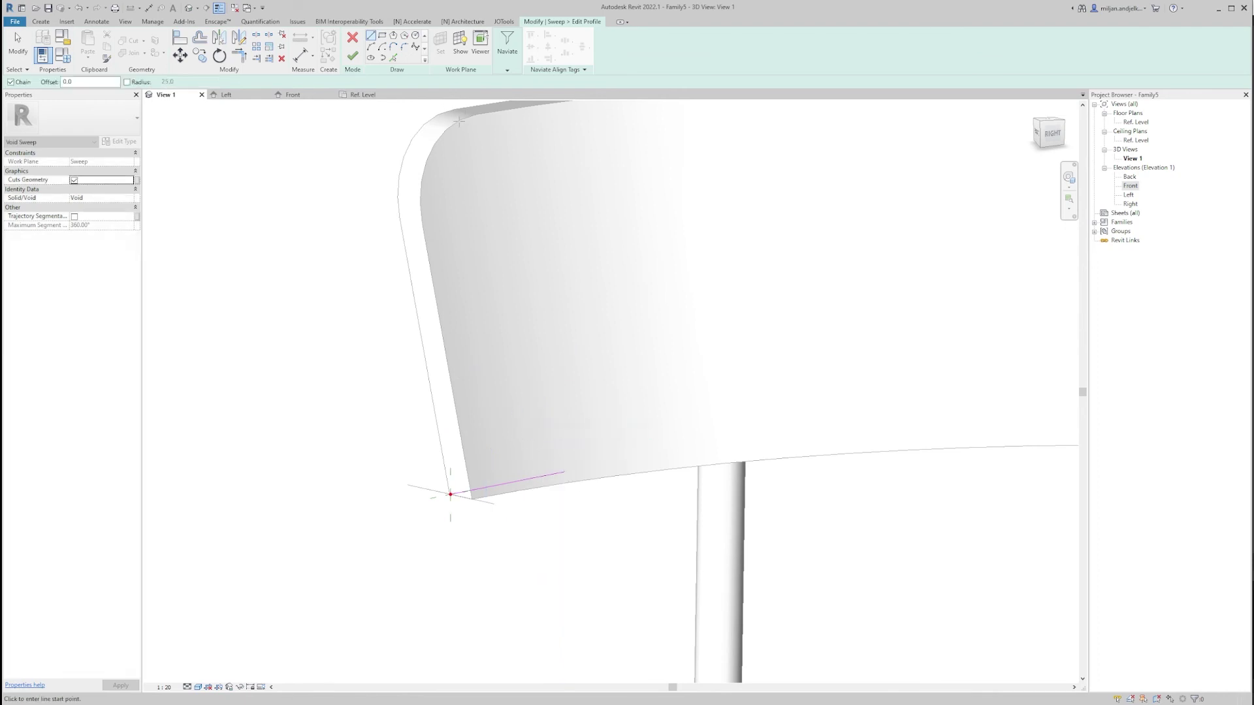
{"action": "left_click", "coordinate": [450, 495]}
{"action": "type", "text": "50"}
{"action": "key", "text": "Return"}
Draw a 50 mm radius arc between the free ends of the two guide lines.
{"action": "left_click", "coordinate": [371, 47]}
{"action": "left_click", "coordinate": [568, 471]}
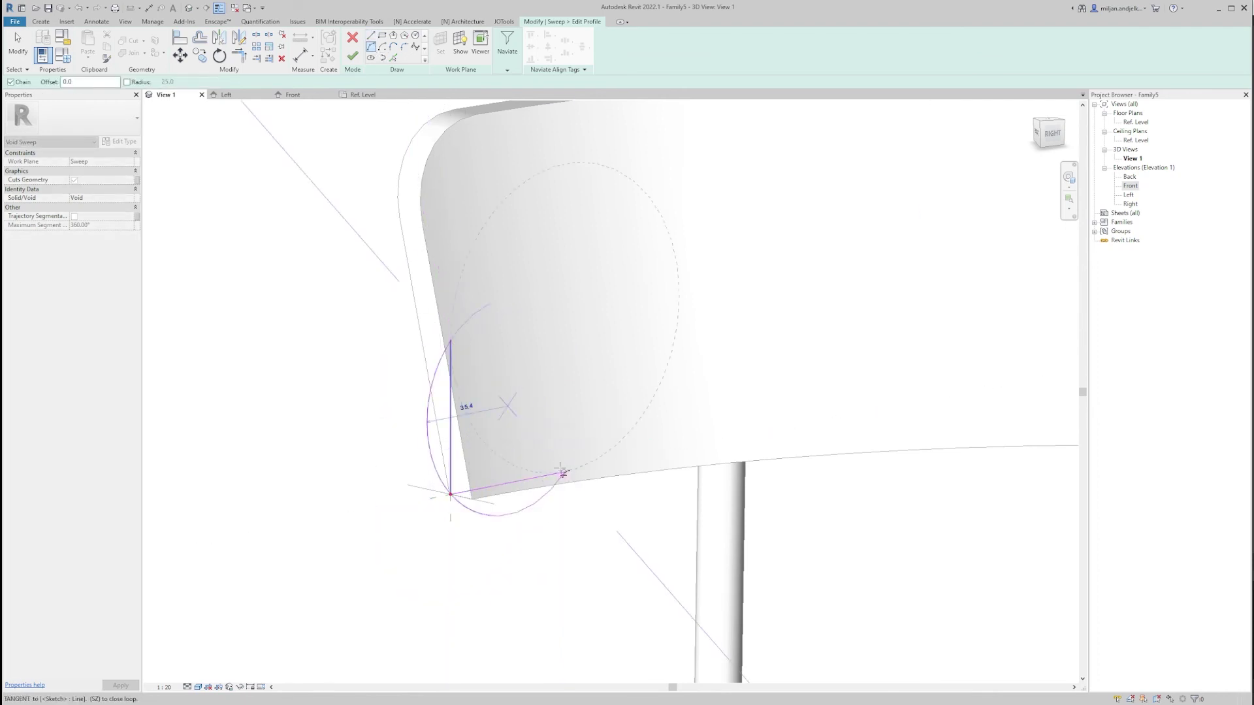
{"action": "left_click", "coordinate": [521, 459]}
Draw a line outward from the arc's upper end and another straight down past the backrest's lower corner.
{"action": "middle_click_drag", "start_coordinate": [504, 453], "coordinate": [387, 419], "text": "shift"}
{"action": "left_click", "coordinate": [370, 35]}
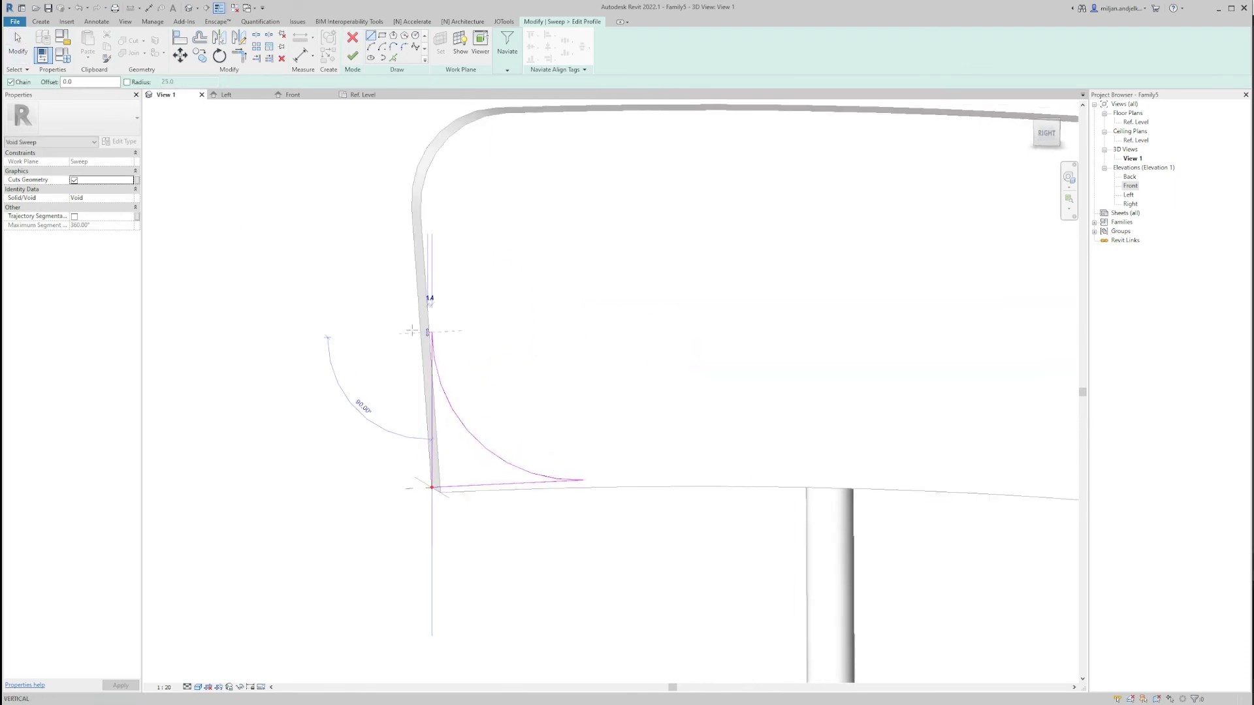
{"action": "left_click", "coordinate": [431, 333]}
{"action": "left_click", "coordinate": [387, 335]}
{"action": "middle_click_drag", "start_coordinate": [403, 533], "coordinate": [368, 531], "text": "shift"}
{"action": "scroll", "coordinate": [383, 535], "scroll_direction": "up", "scroll_amount": 1}
{"action": "left_click", "coordinate": [382, 538]}
{"action": "right_click", "coordinate": [468, 538]}
{"action": "left_click", "coordinate": [488, 350]}
Draw the remaining outer lines from the arc's lower end, trim the outline closed and clear the guide lines.
{"action": "left_click", "coordinate": [616, 474]}
{"action": "left_click", "coordinate": [616, 536]}
{"action": "left_click", "coordinate": [382, 537]}
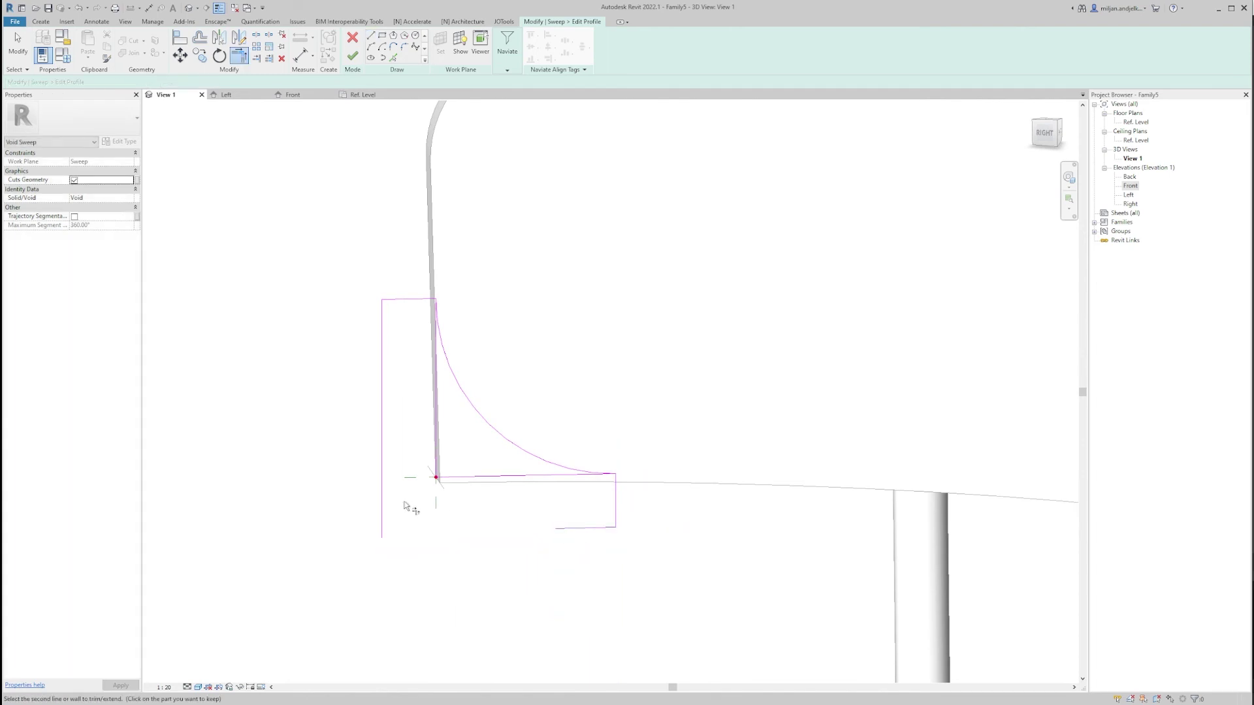
{"action": "key", "text": "Escape"}
{"action": "key", "text": "Escape"}
{"action": "scroll", "coordinate": [366, 451], "scroll_direction": "down", "scroll_amount": 2}
Finish the second profile and its void sweep to round the backrest's lower corner.
{"action": "left_click", "coordinate": [353, 57]}
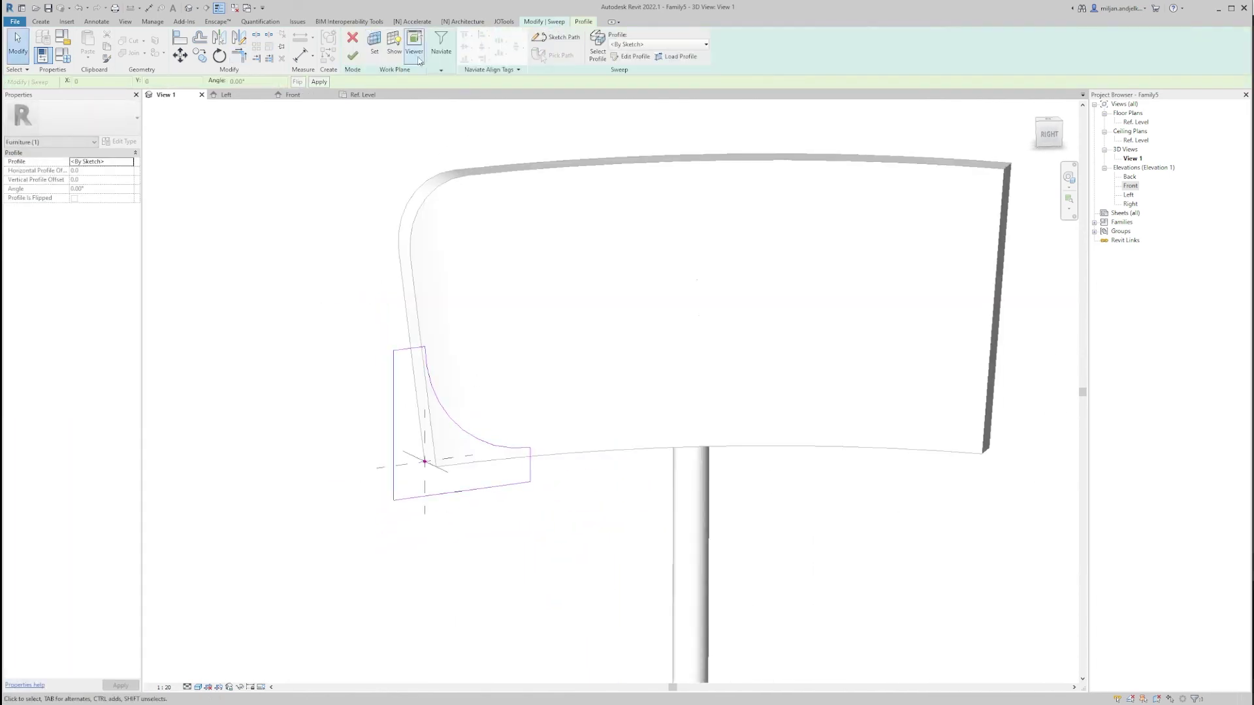
{"action": "left_click", "coordinate": [353, 56]}
{"action": "left_click", "coordinate": [325, 281]}
{"action": "middle_click_drag", "start_coordinate": [327, 280], "coordinate": [375, 344], "text": "shift"}
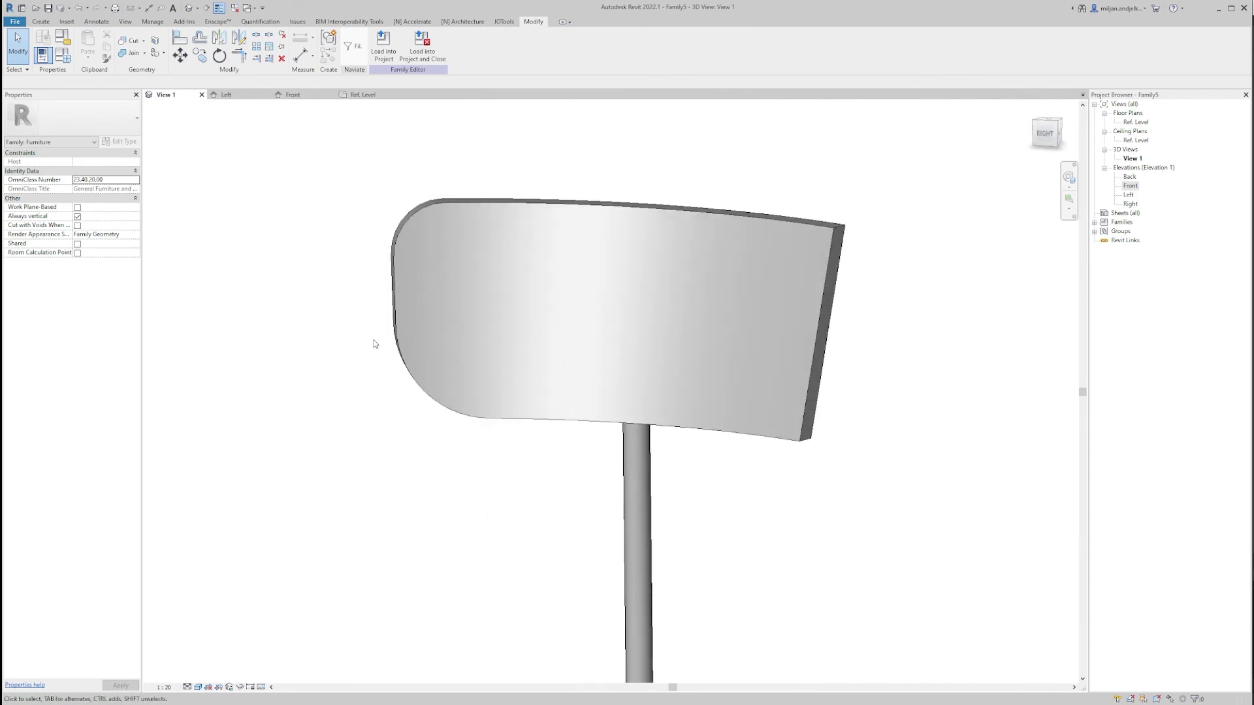
In the Ref. Level plan, mirror both corner voids about the horizontal centre reference plane, and return to the 3D view.
{"action": "left_click", "coordinate": [358, 97]}
{"action": "scroll", "coordinate": [359, 365], "scroll_direction": "down", "scroll_amount": 4}
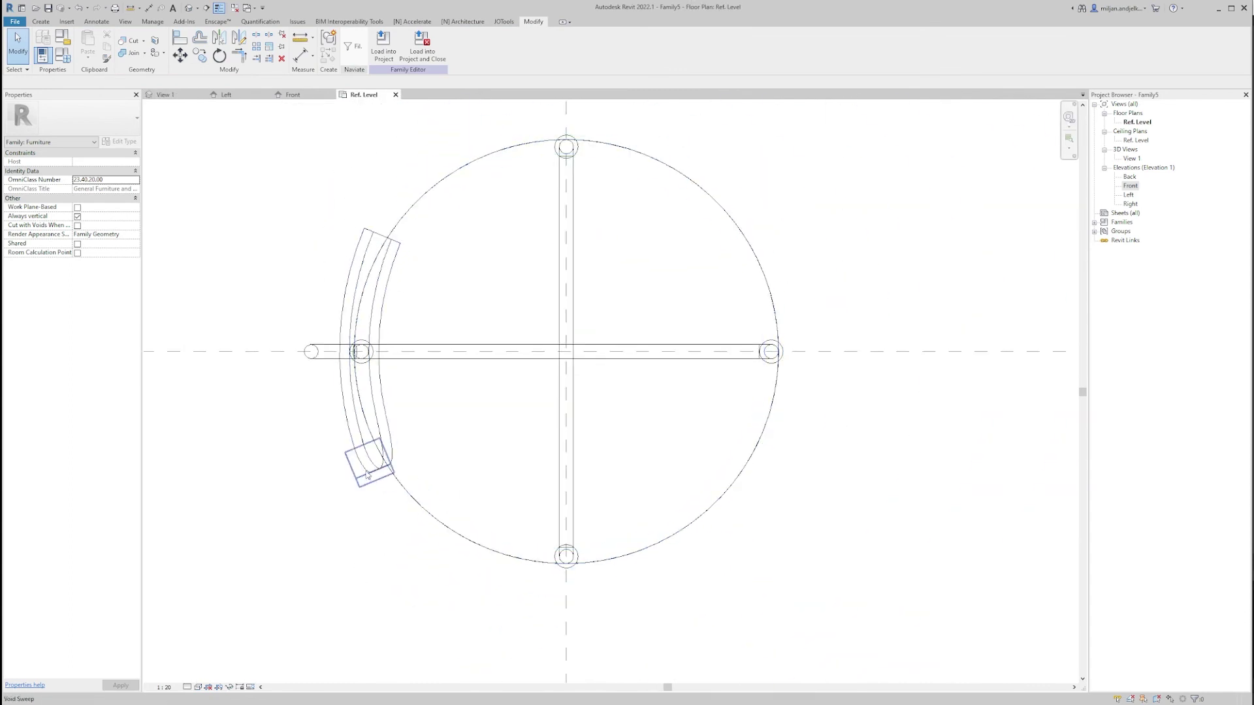
{"action": "left_click", "coordinate": [367, 474]}
{"action": "key", "text": "m"}
{"action": "key", "text": "m"}
{"action": "left_click", "coordinate": [258, 353]}
{"action": "left_click", "coordinate": [259, 427]}
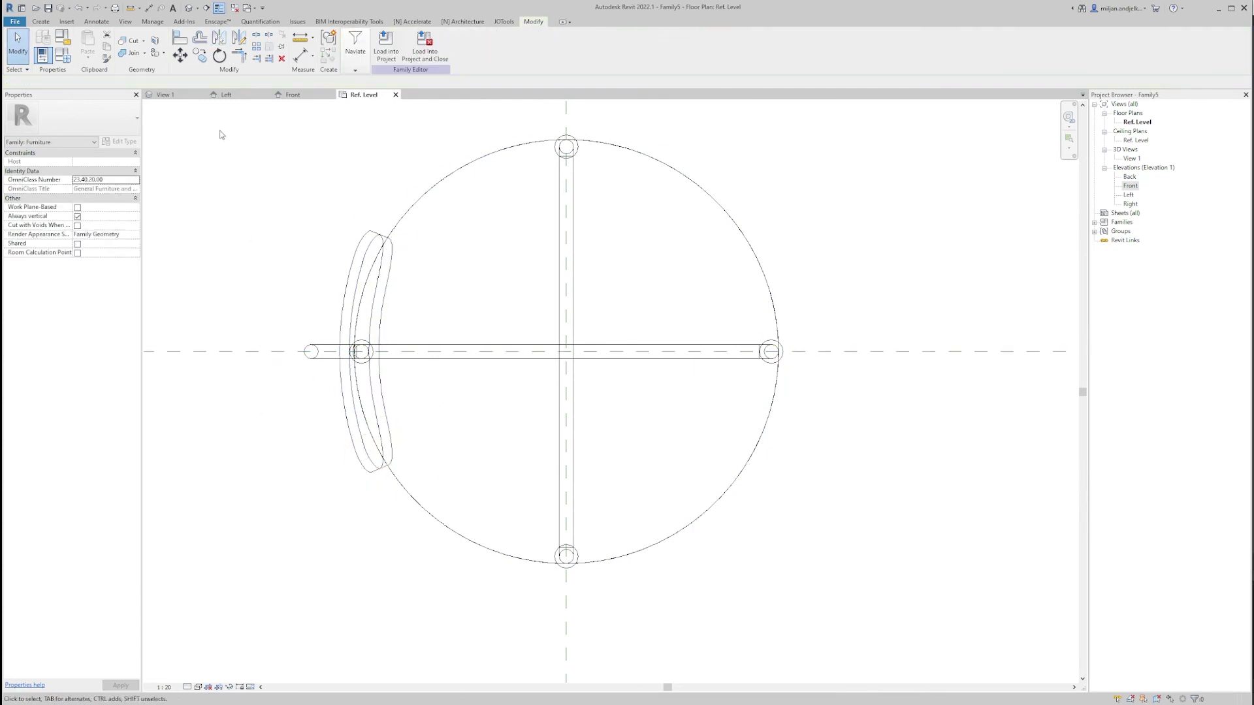
{"action": "left_click", "coordinate": [171, 95]}
{"action": "scroll", "coordinate": [464, 363], "scroll_direction": "down", "scroll_amount": 5}
{"action": "middle_click_drag", "start_coordinate": [451, 604], "coordinate": [538, 500], "text": "shift"}
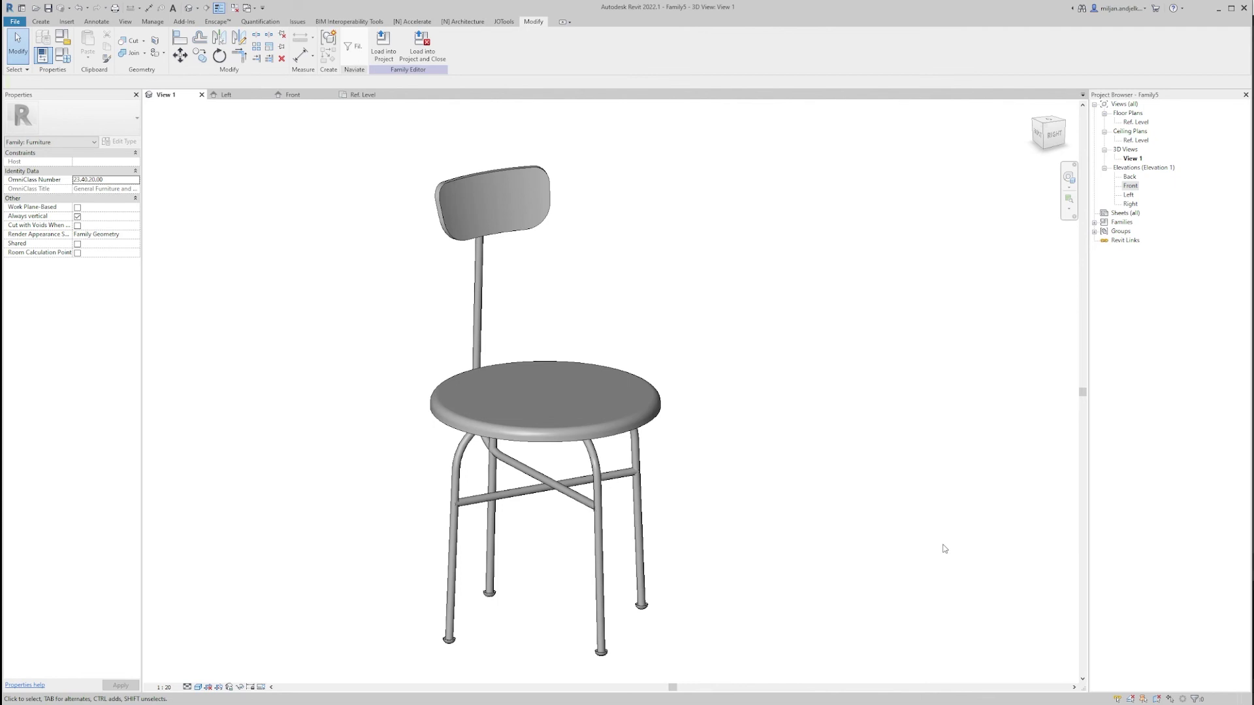
Examine the materials available for the leg sweep in the Material Browser and close it without assigning one.
{"action": "left_click", "coordinate": [452, 586]}
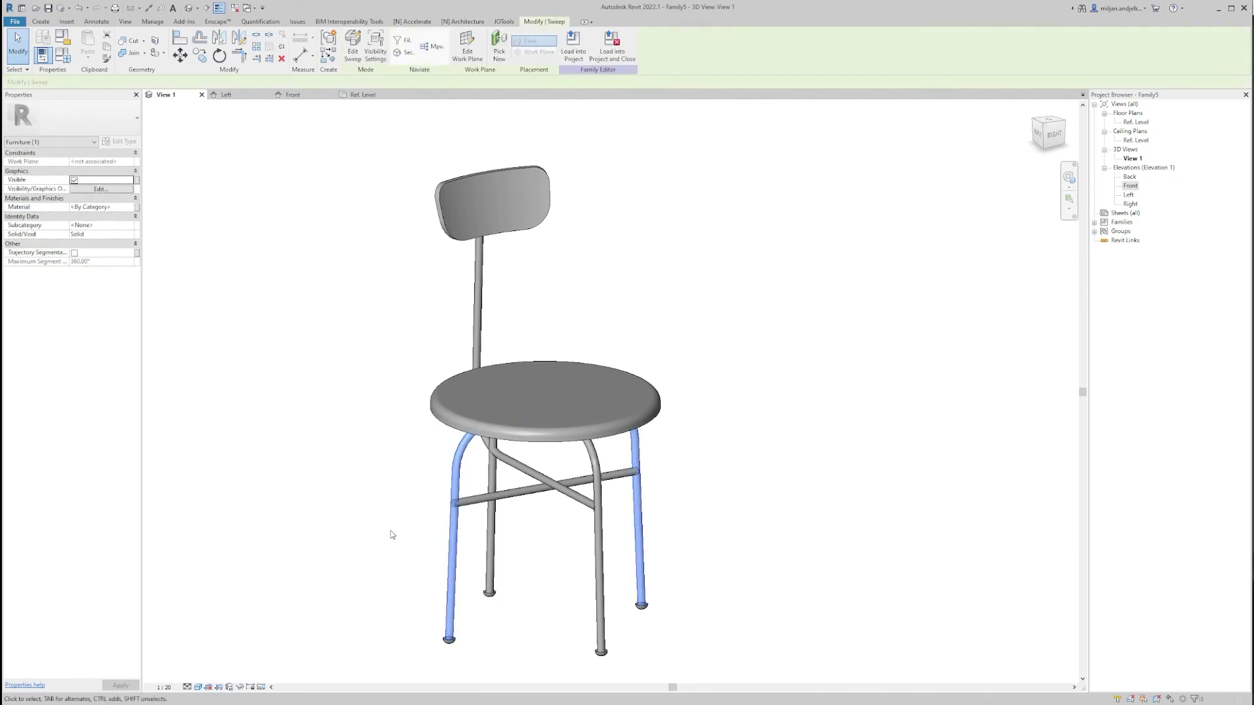
{"action": "left_click", "coordinate": [135, 207]}
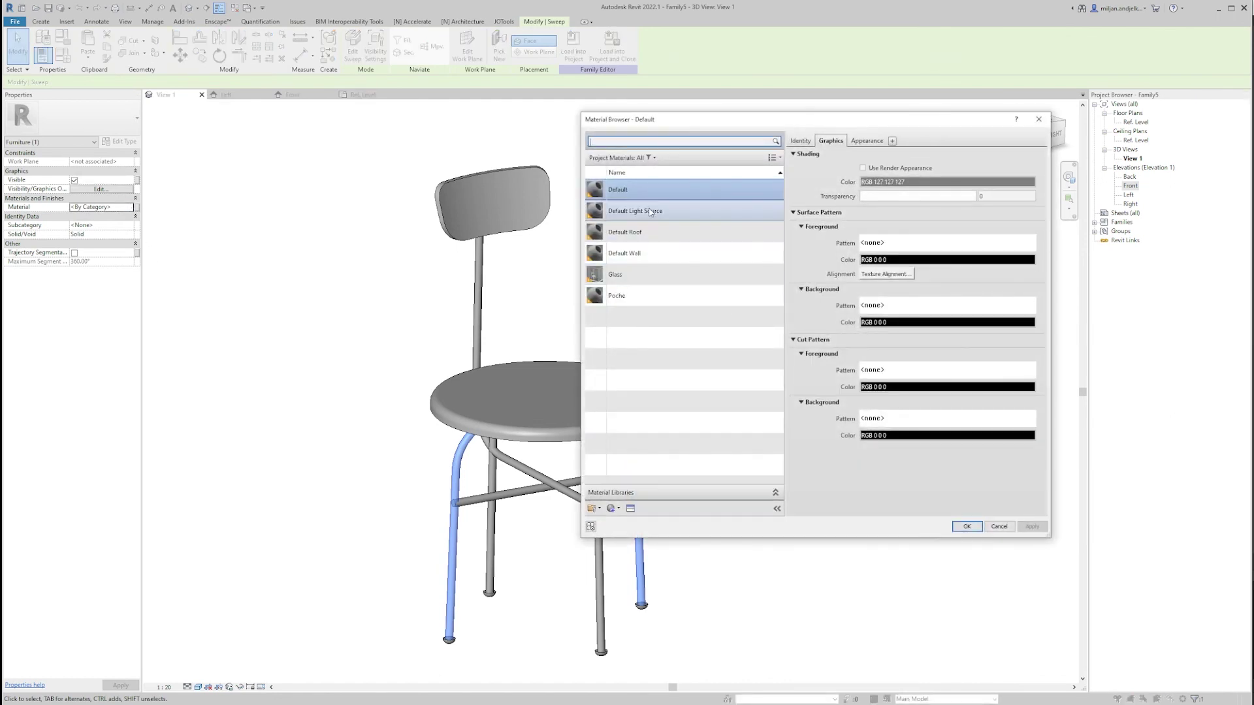
{"action": "left_click", "coordinate": [981, 527]}
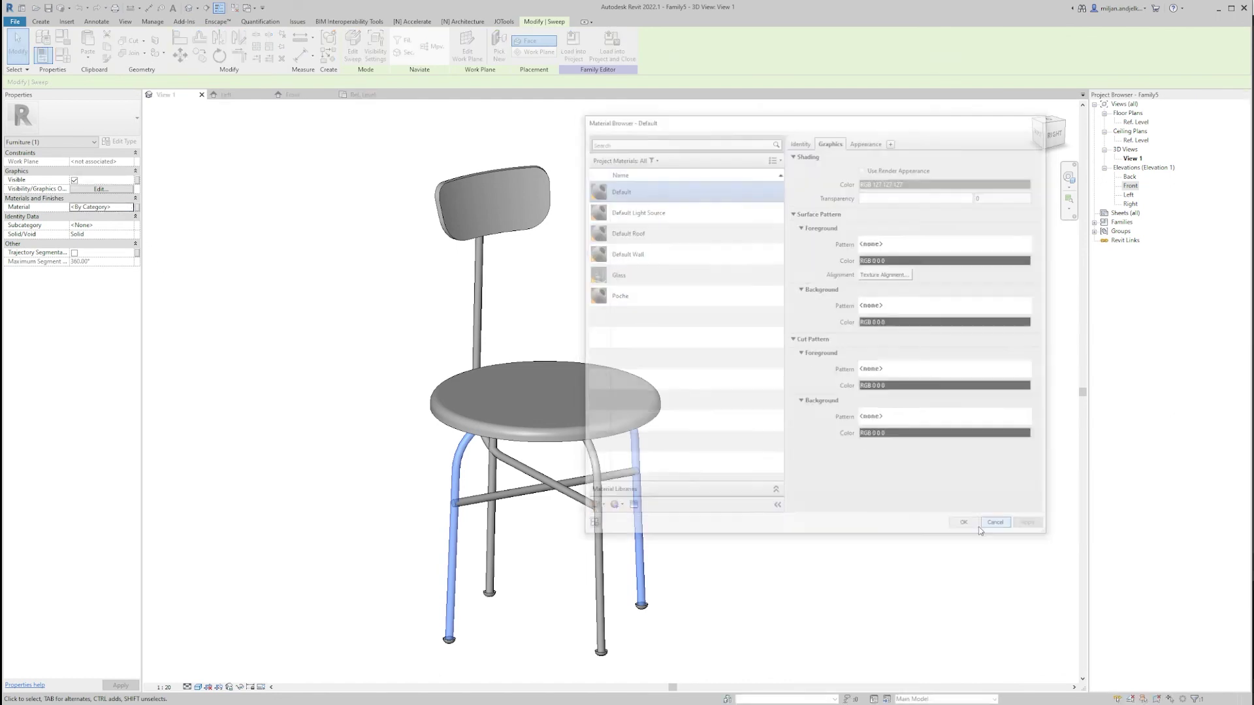
{"action": "left_click", "coordinate": [277, 390]}
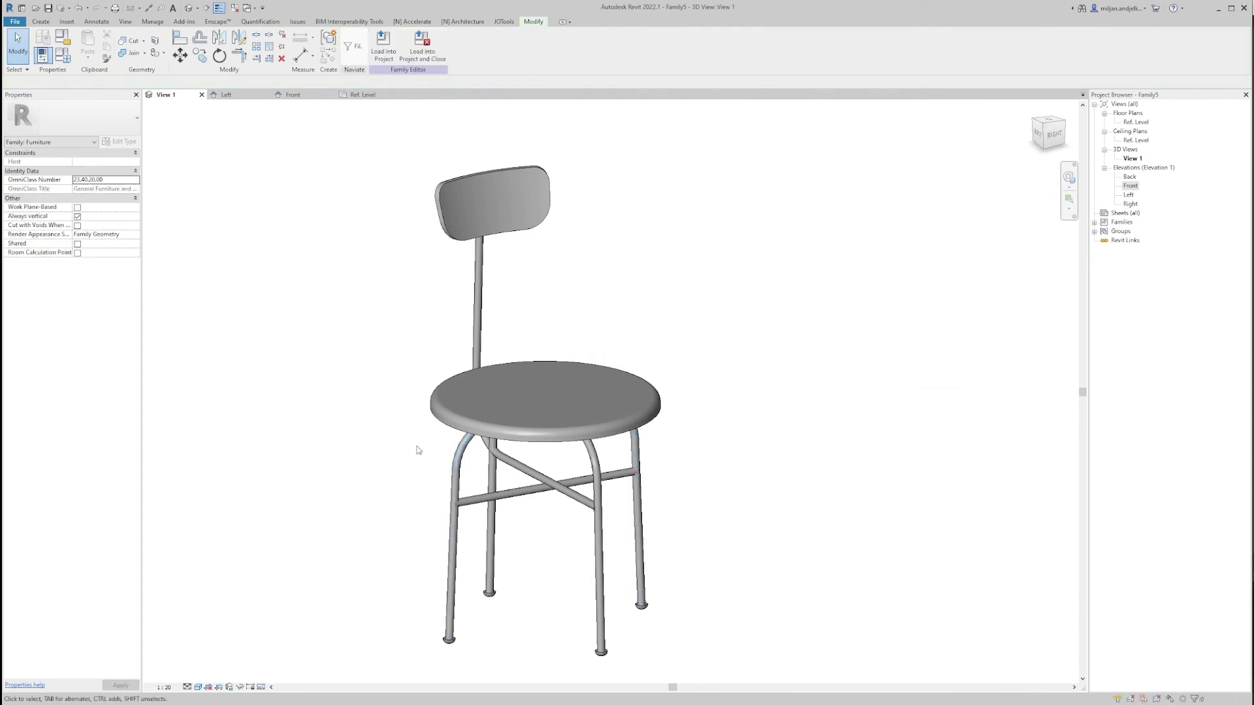
Create a type material parameter named Metal under Materials and Finishes and associate it with the first leg sweep.
{"action": "left_click", "coordinate": [452, 461]}
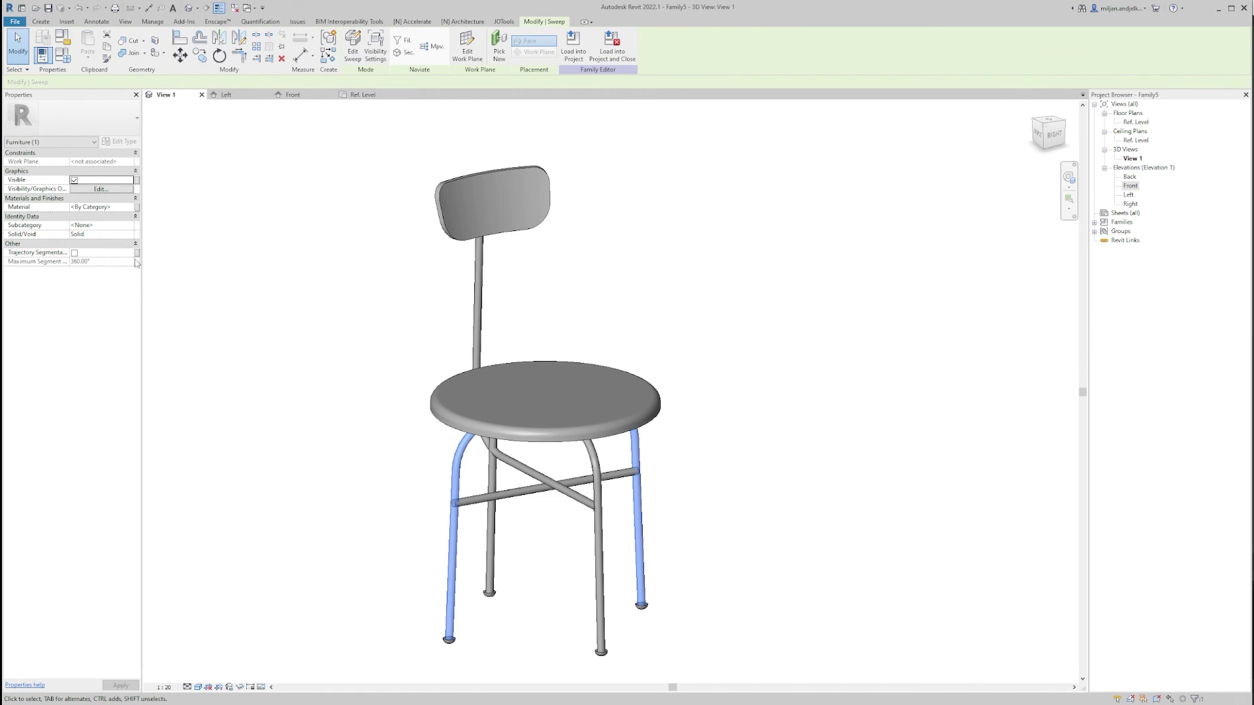
{"action": "left_click", "coordinate": [138, 209]}
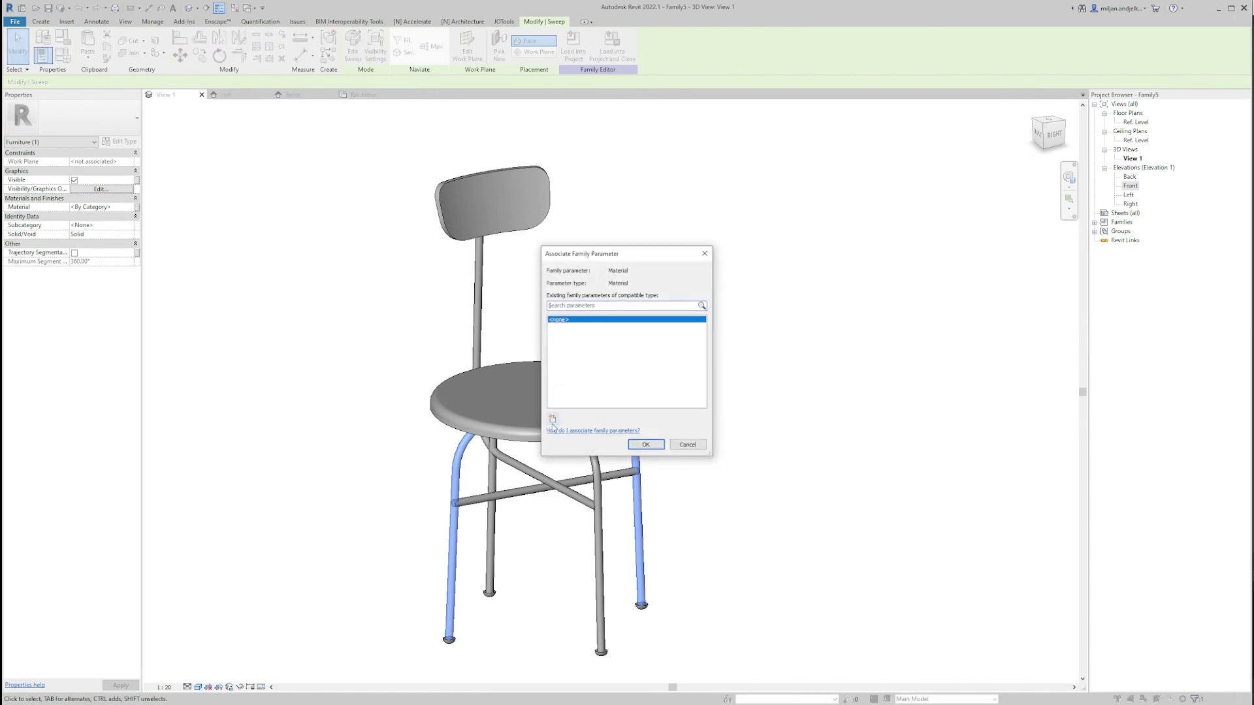
{"action": "left_click", "coordinate": [552, 419]}
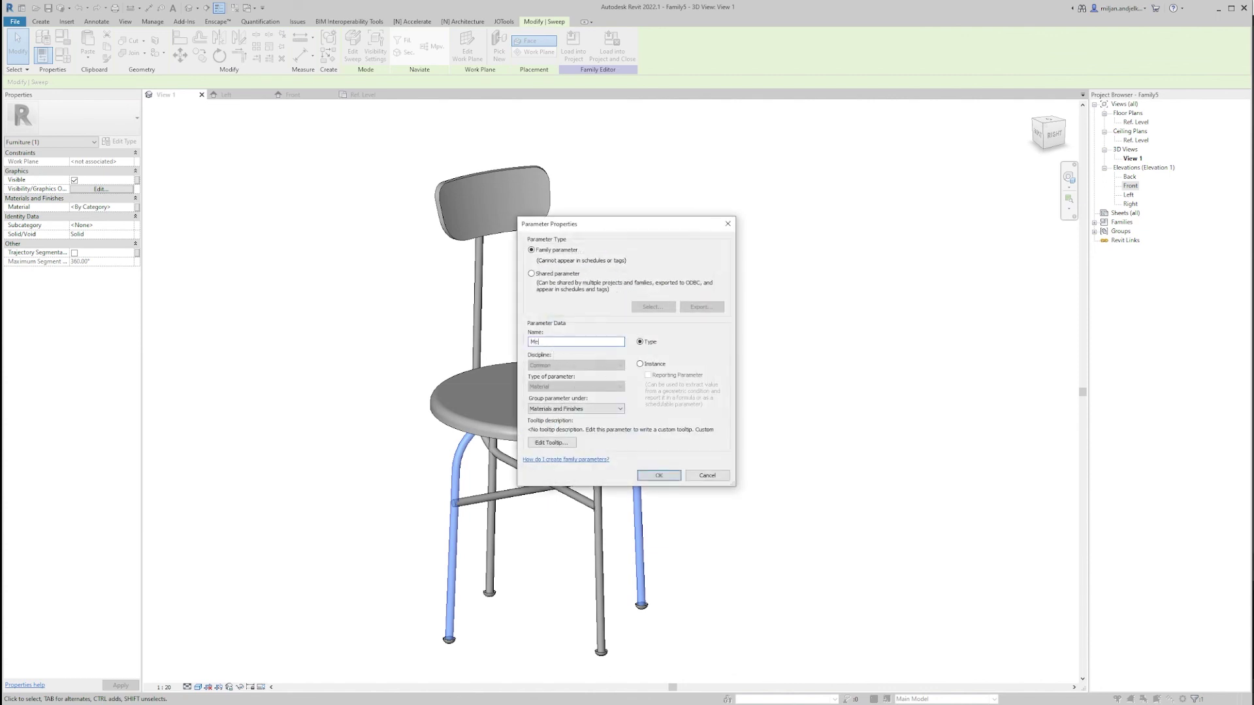
{"action": "key", "text": "Return"}
{"action": "key", "text": "Return"}
Associate the material of the remaining tubular sweeps, including the crossbars and backrest support, with the Metal parameter.
{"action": "left_click", "coordinate": [583, 480]}
{"action": "left_click", "coordinate": [581, 499], "text": "ctrl"}
{"action": "left_click", "coordinate": [596, 539], "text": "ctrl"}
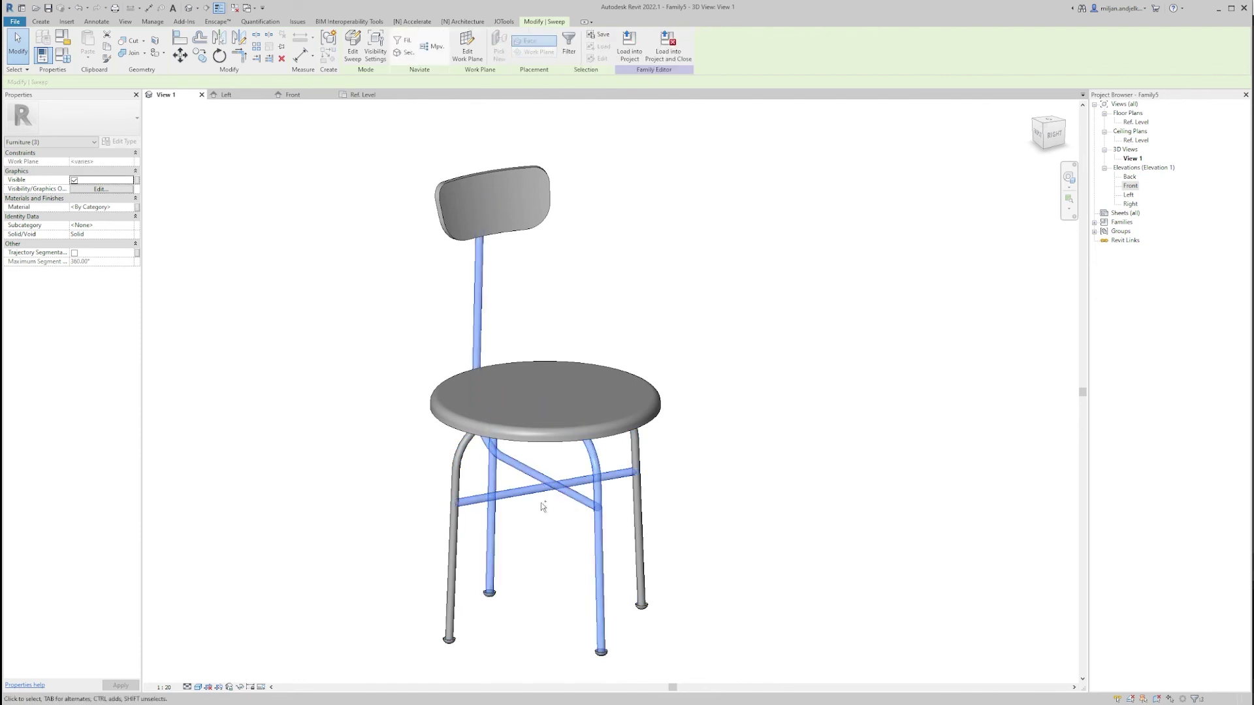
{"action": "left_click", "coordinate": [137, 207]}
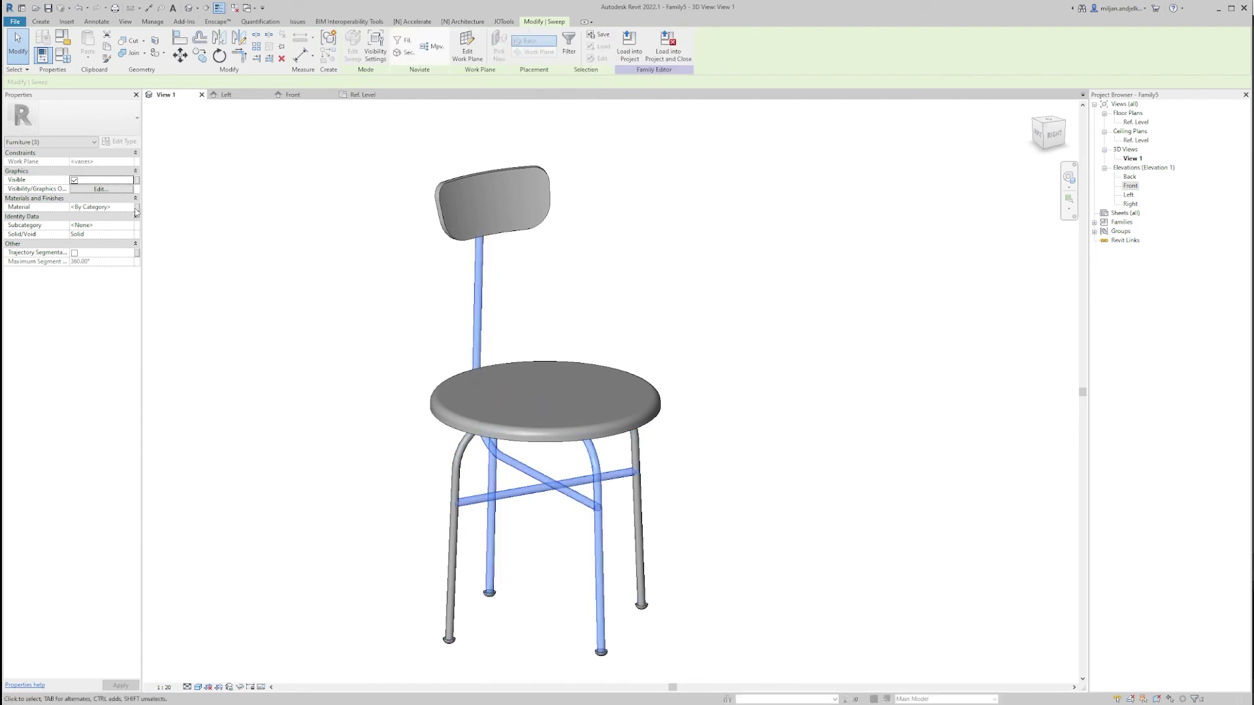
{"action": "left_click", "coordinate": [554, 326]}
{"action": "left_click", "coordinate": [646, 445]}
{"action": "key", "text": "Escape"}
Create a material parameter named Rubber and associate it with the four foot revolves.
{"action": "middle_click_drag", "start_coordinate": [374, 572], "coordinate": [380, 439]}
{"action": "left_click_drag", "start_coordinate": [341, 410], "coordinate": [756, 599]}
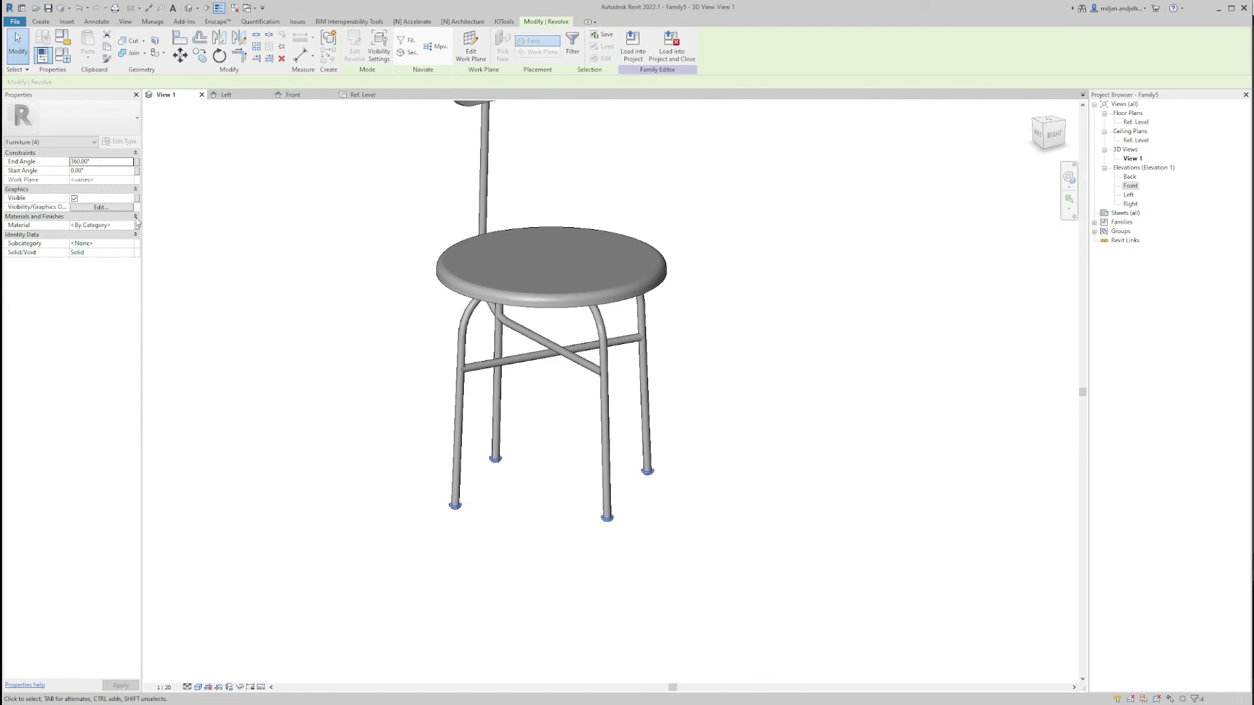
{"action": "left_click", "coordinate": [137, 225]}
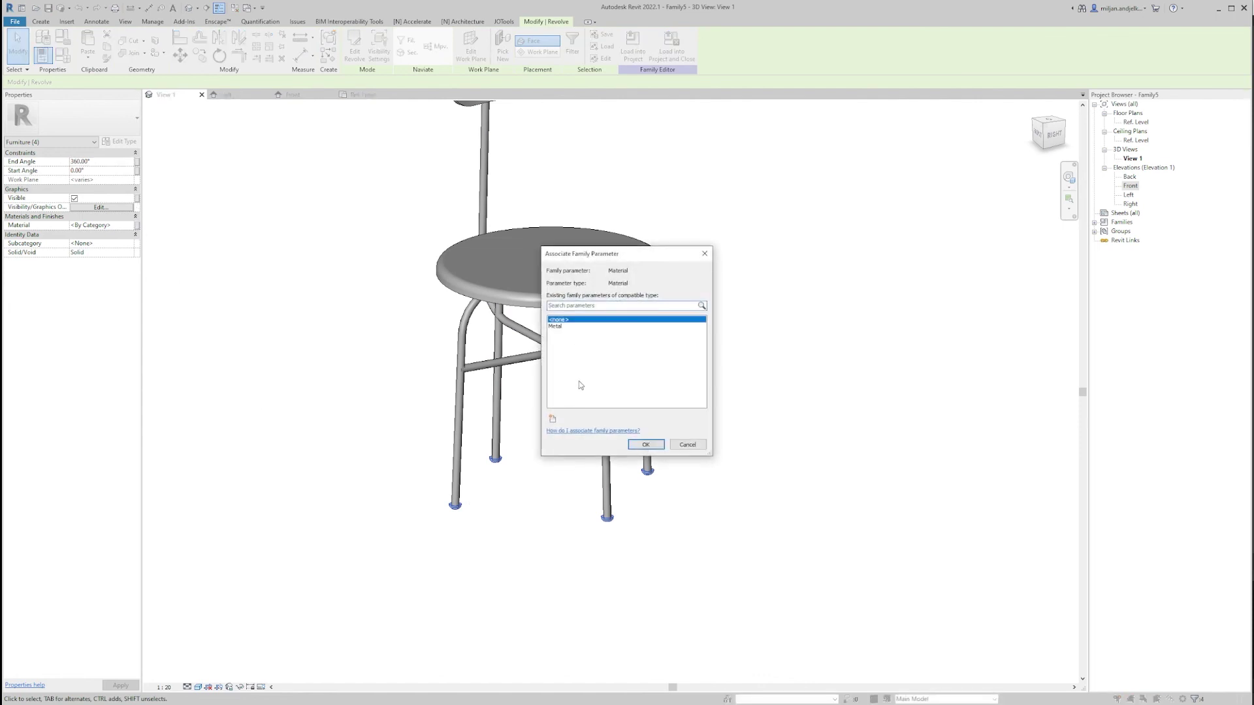
{"action": "left_click", "coordinate": [552, 418]}
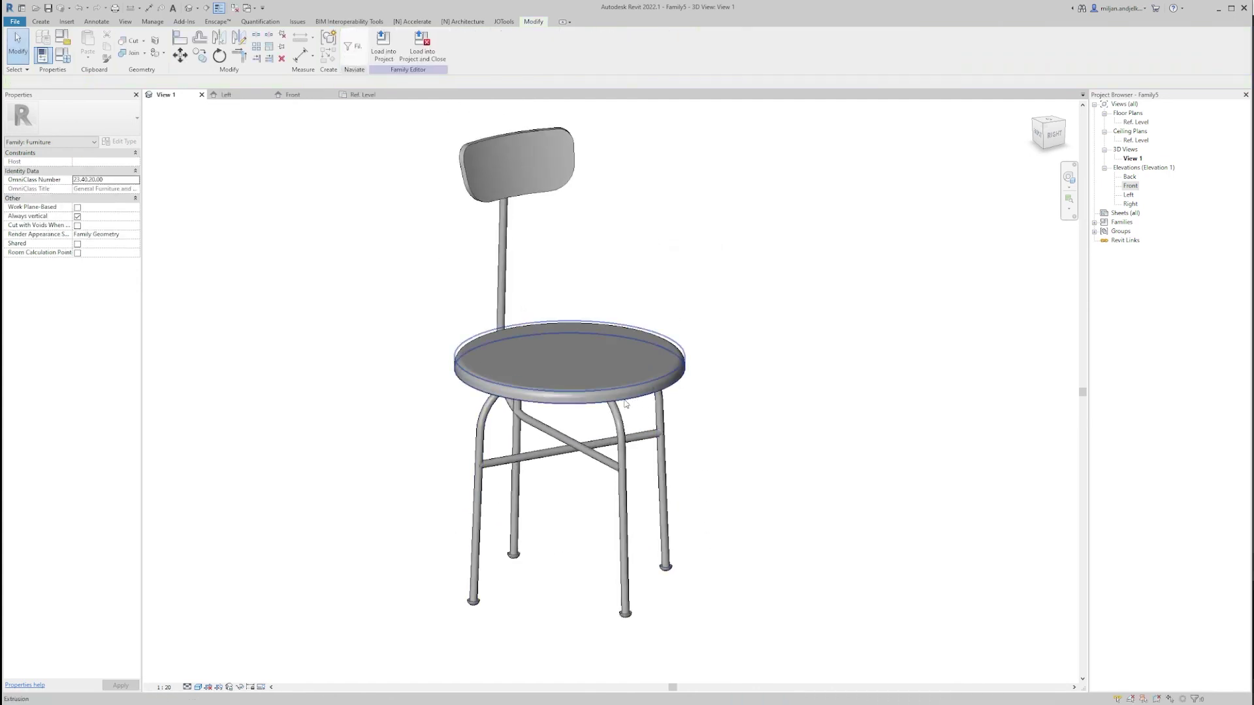
Create a type material parameter named Seating and associate it with the round seat and the backrest together.
{"action": "left_click", "coordinate": [626, 404]}
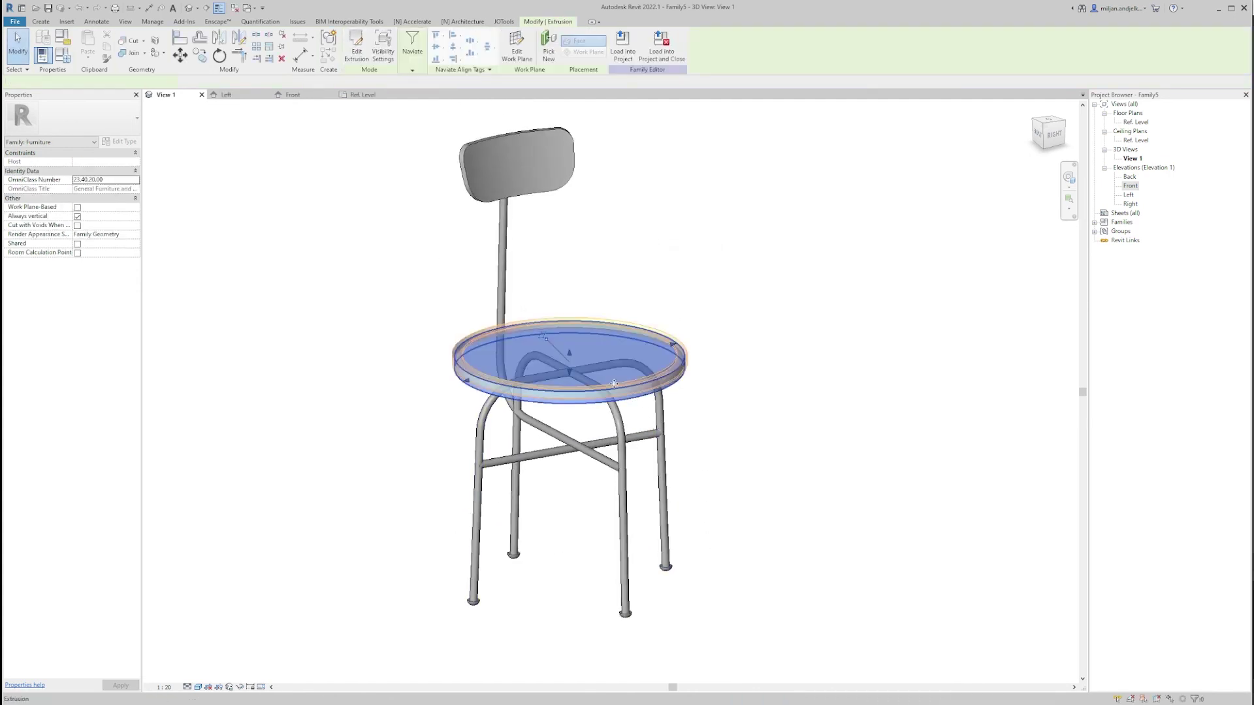
{"action": "left_click", "coordinate": [558, 188], "text": "ctrl"}
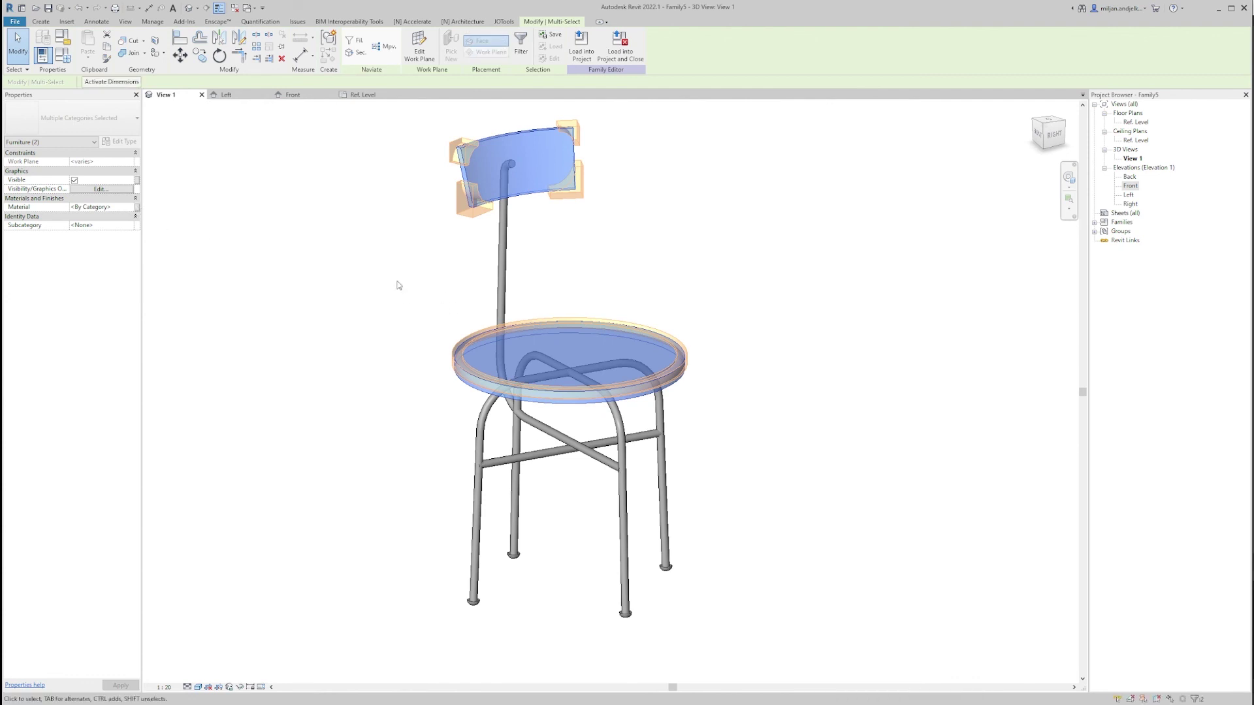
{"action": "left_click", "coordinate": [137, 207]}
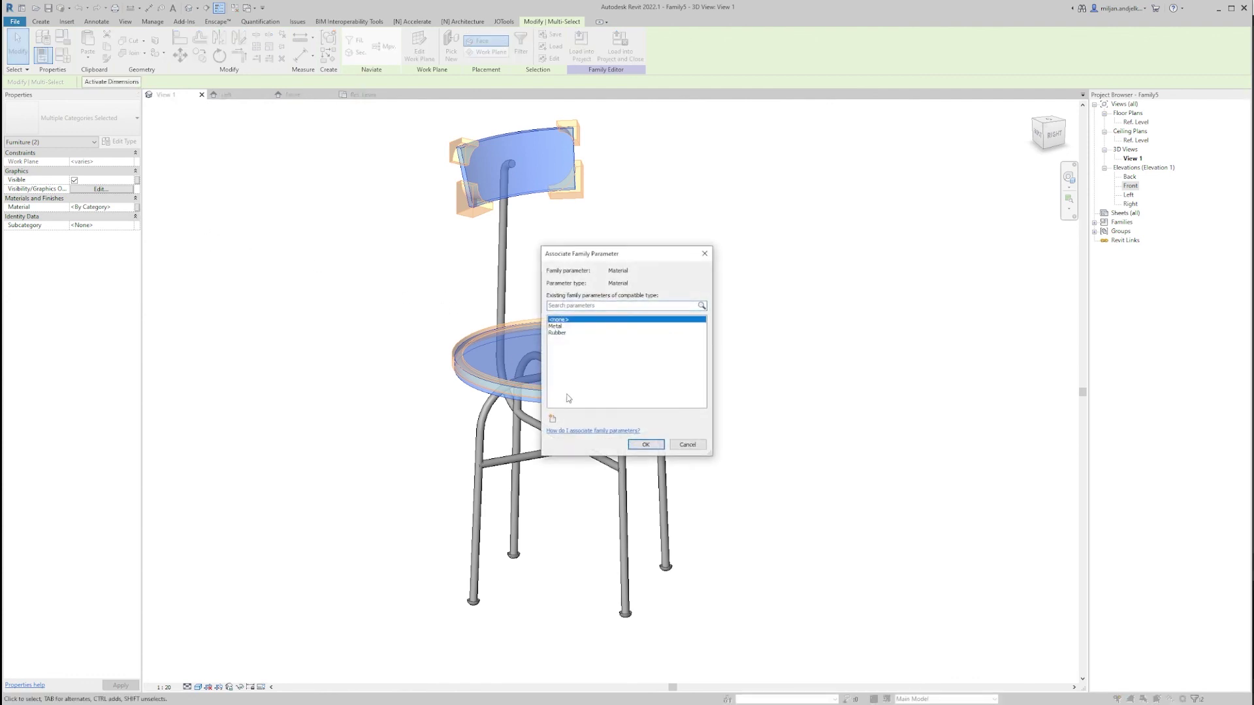
{"action": "left_click", "coordinate": [552, 419]}
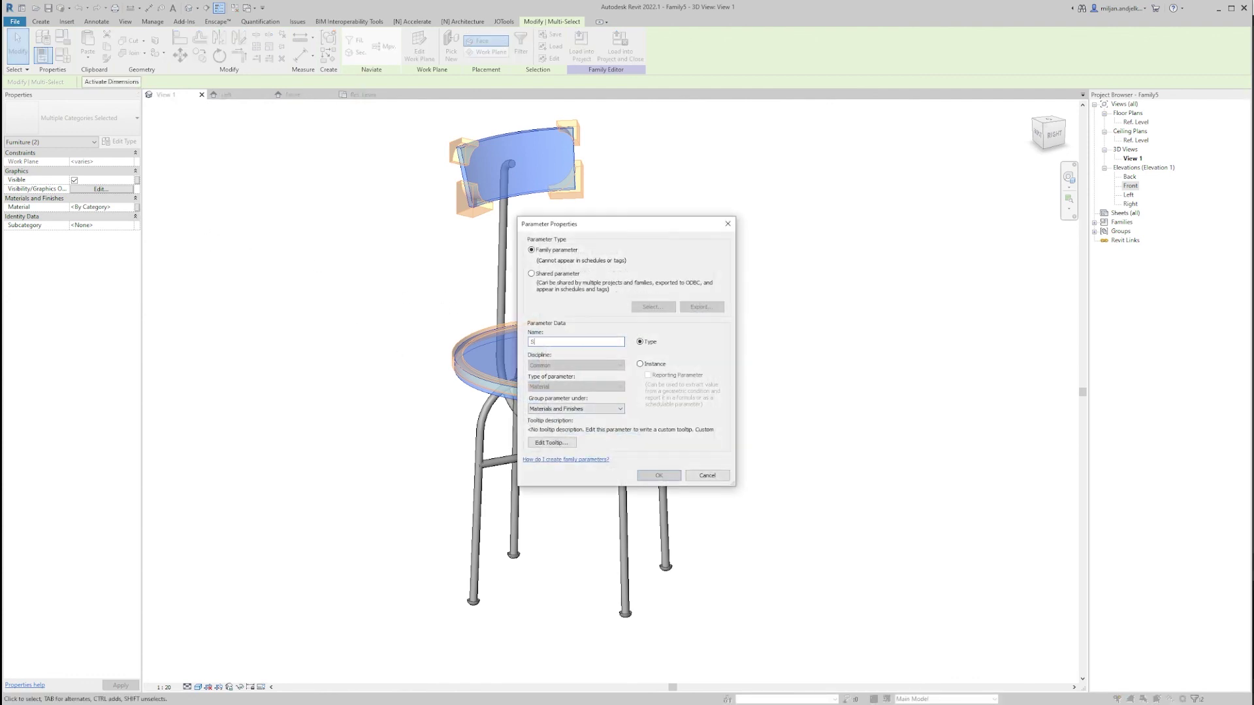
{"action": "type", "text": "Seating"}
{"action": "key", "text": "Return"}
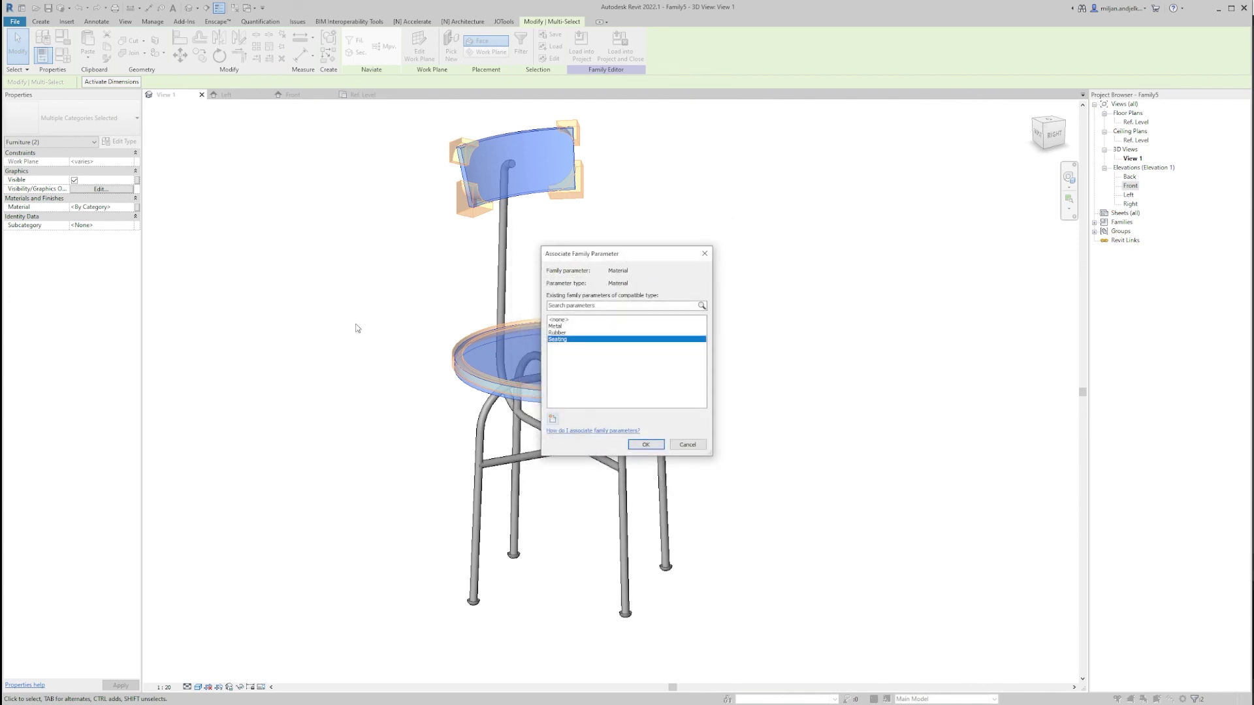
{"action": "left_click", "coordinate": [640, 448]}
{"action": "left_click", "coordinate": [330, 420]}
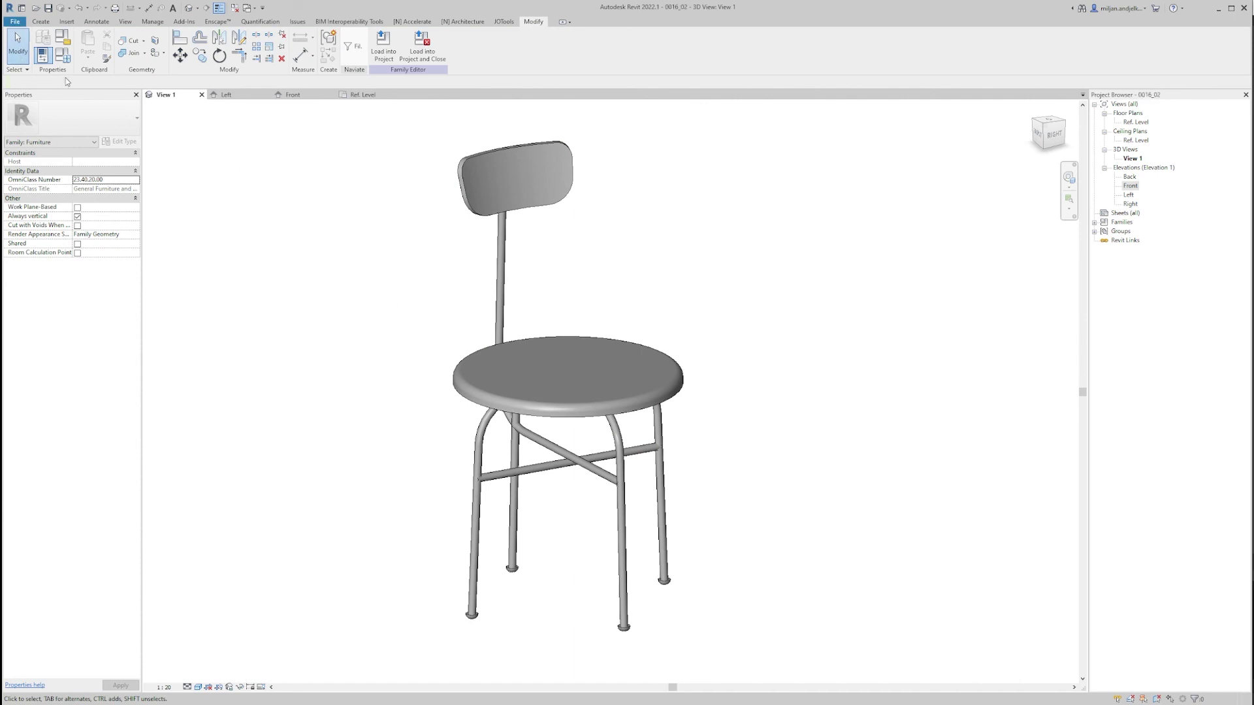
Create a new project from the Metric-Architectural Template.
{"action": "left_click", "coordinate": [12, 23]}
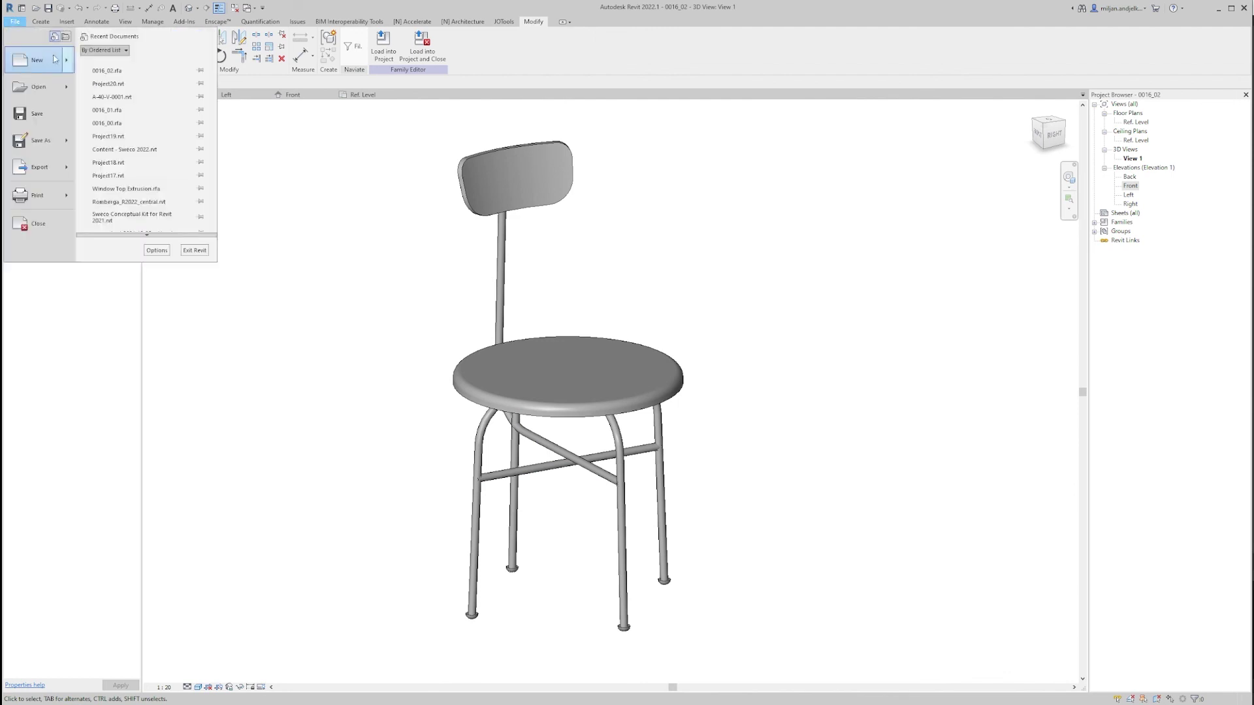
{"action": "mouse_move", "coordinate": [65, 66]}
{"action": "left_click", "coordinate": [115, 62]}
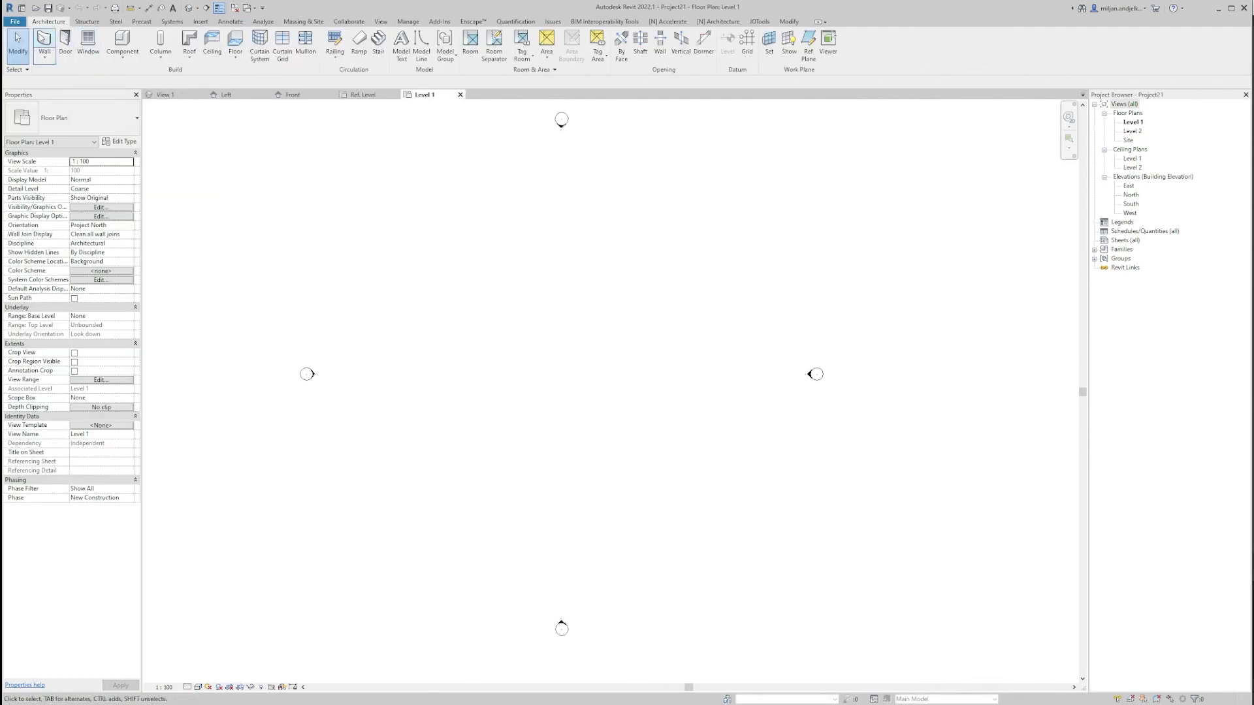
Draw a rectangle of Generic - 200mm walls, about 9200 by 10100 mm, in the Level 1 plan.
{"action": "left_click", "coordinate": [44, 41]}
{"action": "left_click", "coordinate": [418, 36]}
{"action": "left_click", "coordinate": [494, 295]}
{"action": "left_click", "coordinate": [588, 399]}
{"action": "left_click", "coordinate": [580, 394]}
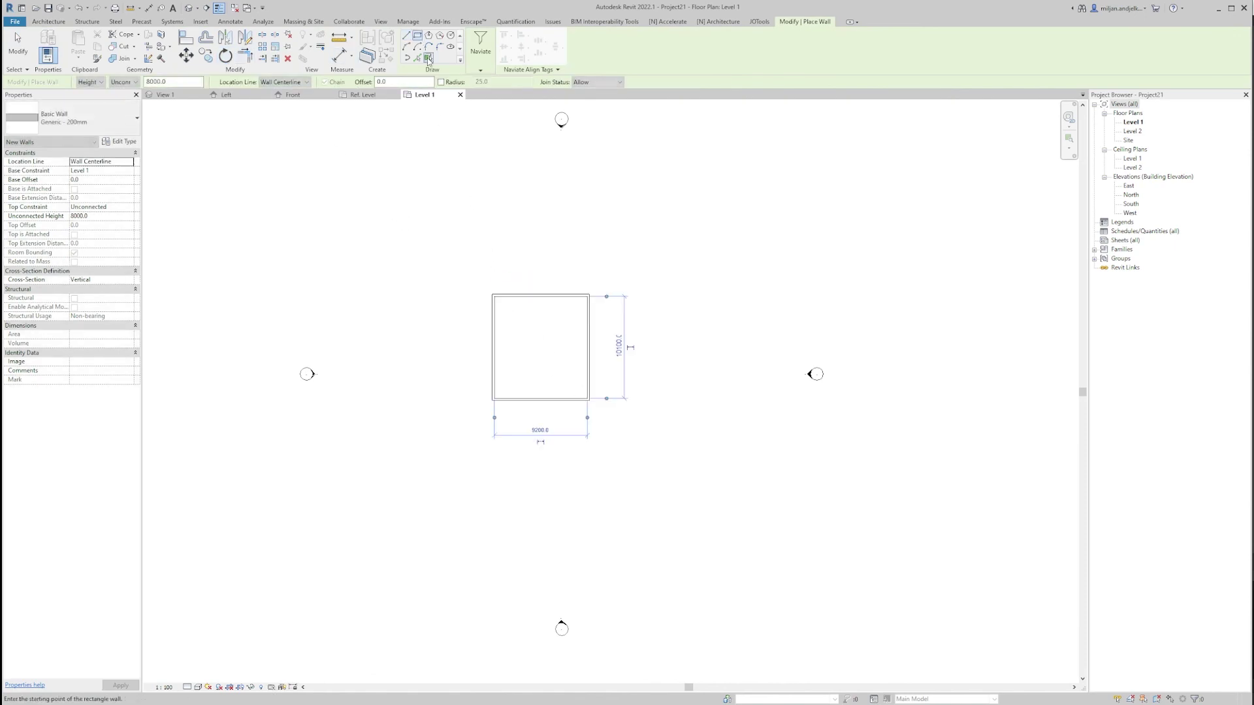
Create a Generic 150mm floor with a rectangular boundary along the outer faces of the four walls.
{"action": "left_click", "coordinate": [47, 22]}
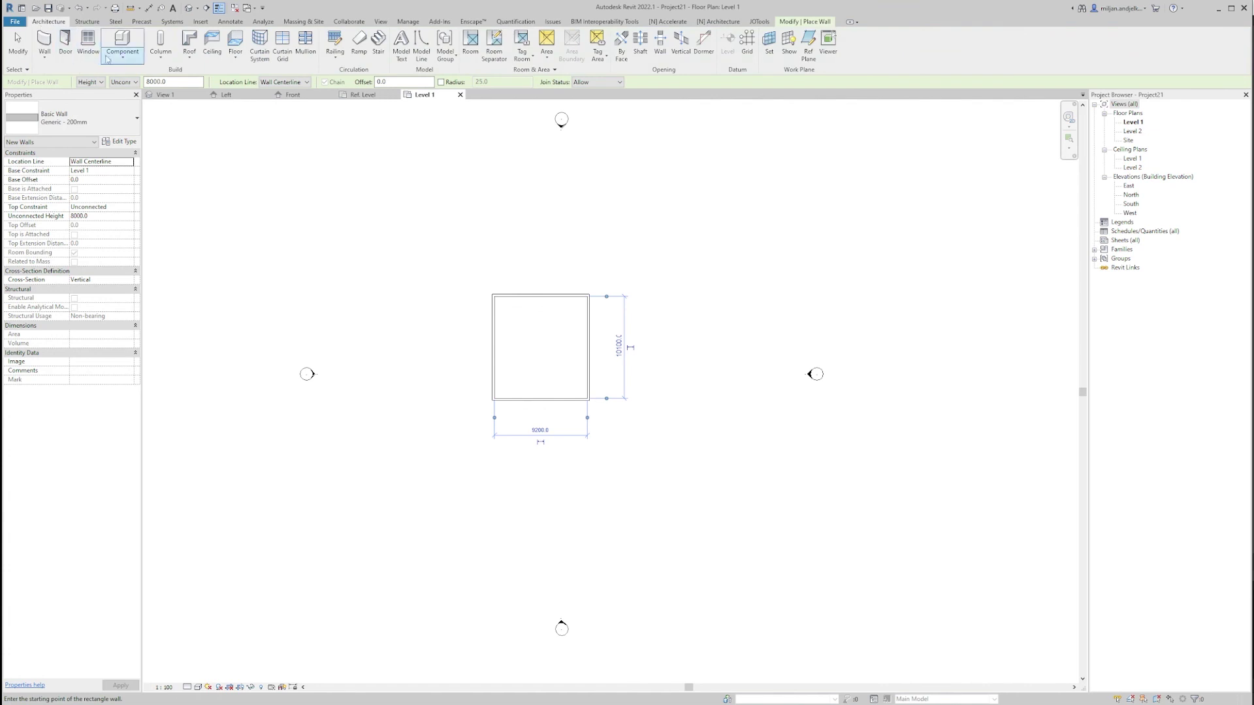
{"action": "left_click", "coordinate": [235, 43]}
{"action": "scroll", "coordinate": [484, 313], "scroll_direction": "up", "scroll_amount": 2}
{"action": "scroll", "coordinate": [482, 307], "scroll_direction": "down", "scroll_amount": 1}
{"action": "left_click", "coordinate": [488, 331]}
{"action": "left_click", "coordinate": [615, 470]}
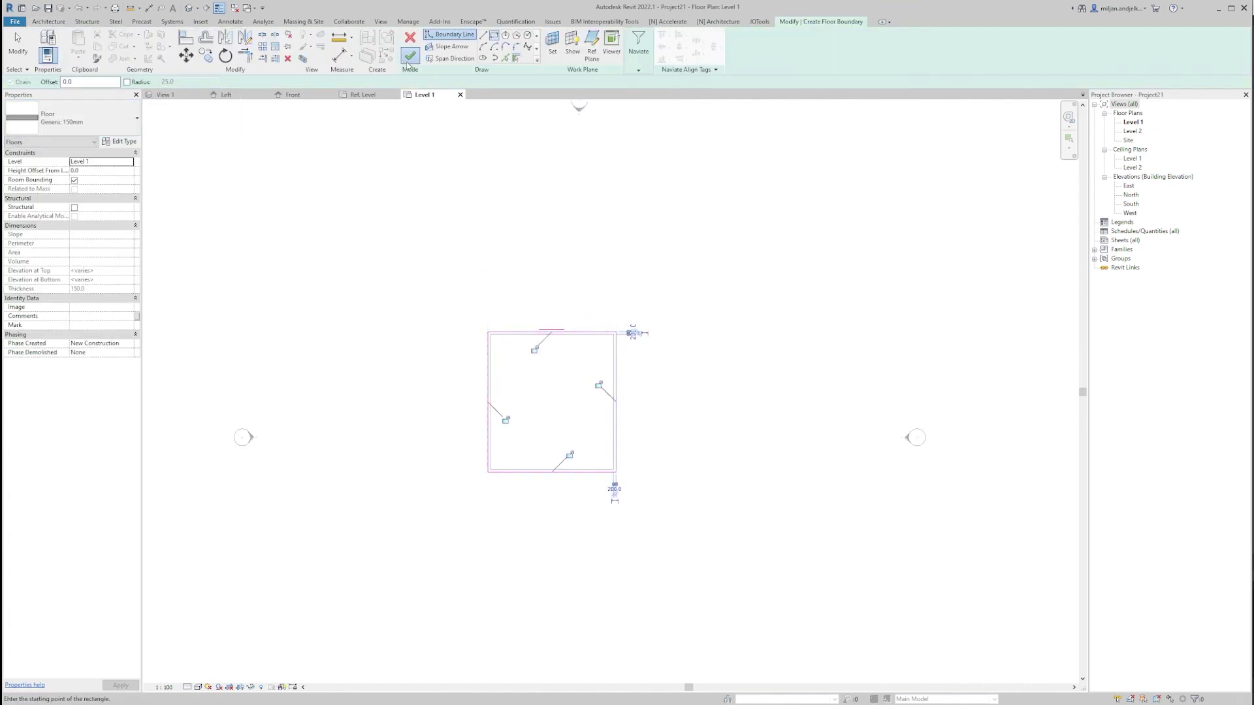
{"action": "left_click", "coordinate": [410, 55]}
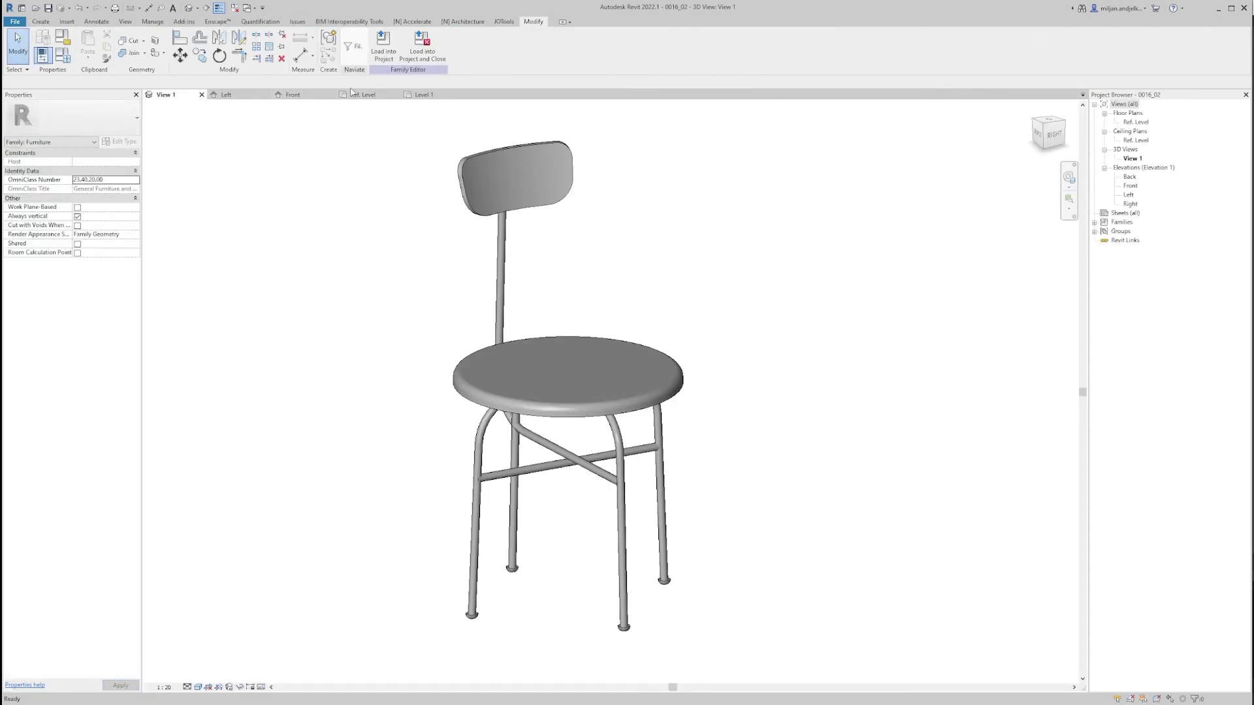
Load the chair family 0016_02 into the project and place chairs inside the room, rotating the second to face the first.
{"action": "left_click", "coordinate": [384, 58]}
{"action": "left_click", "coordinate": [386, 60]}
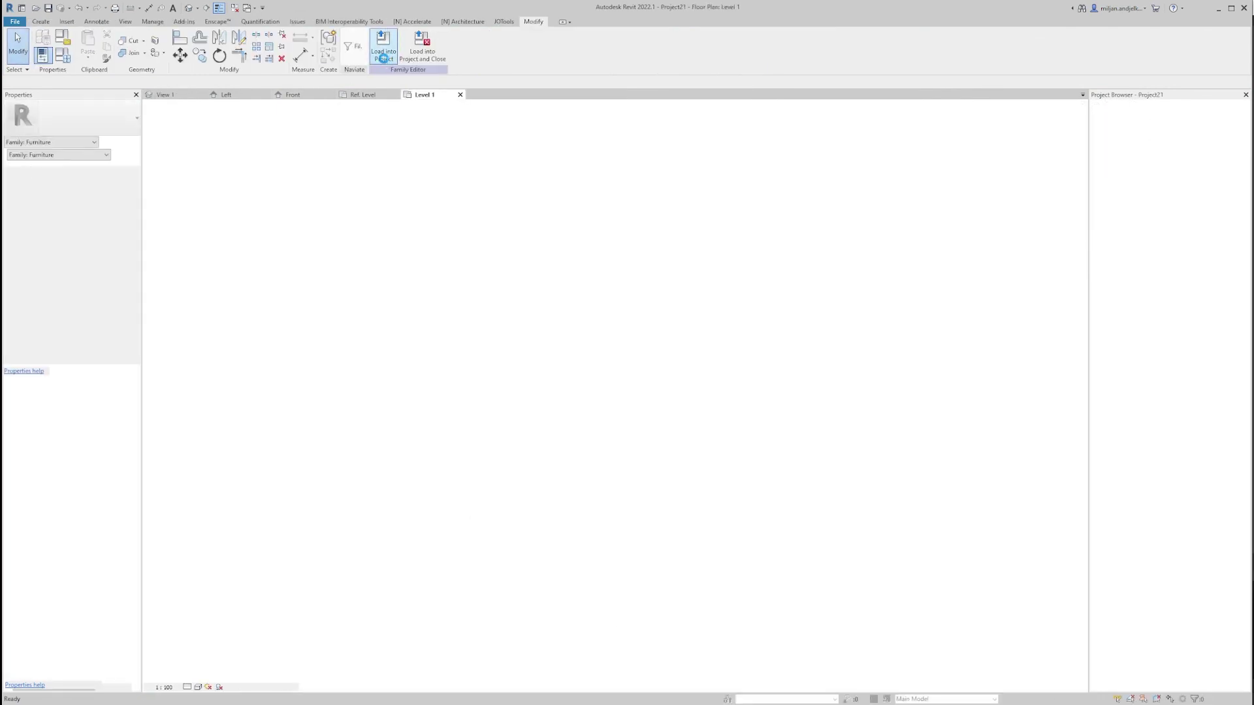
{"action": "left_click", "coordinate": [533, 357]}
{"action": "scroll", "coordinate": [581, 331], "scroll_direction": "up", "scroll_amount": 5}
{"action": "key", "text": "space"}
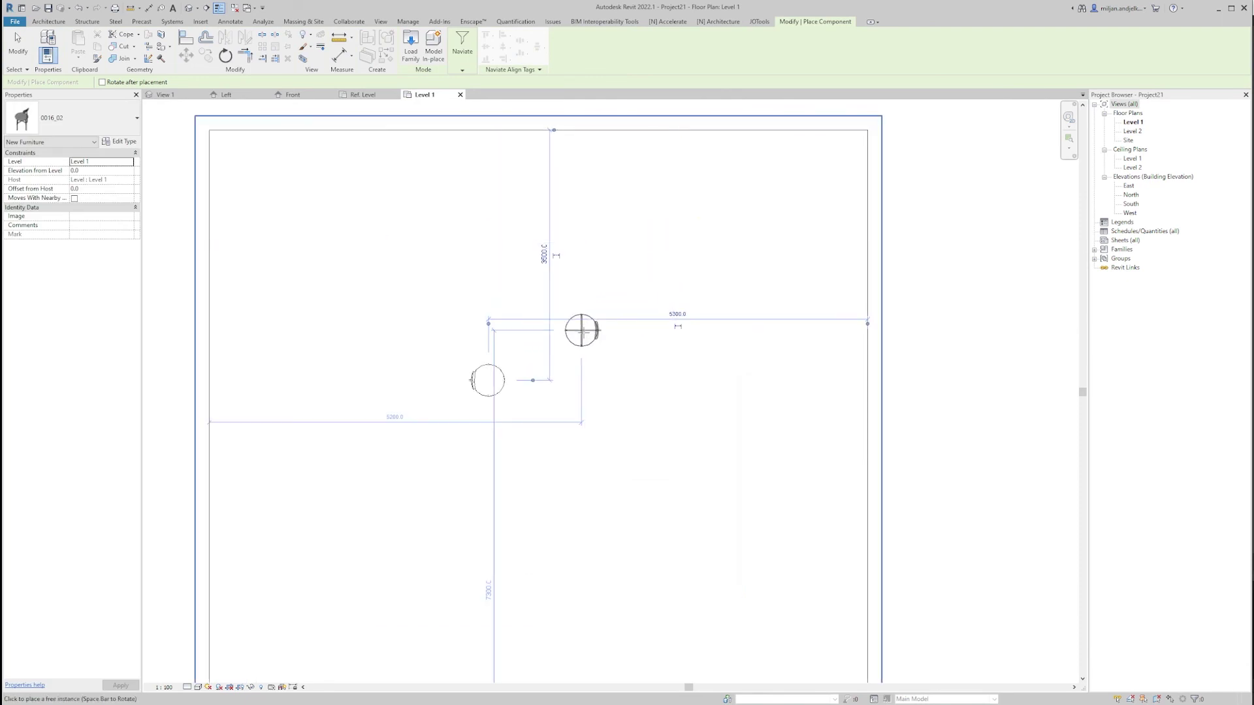
{"action": "key", "text": "space"}
{"action": "key", "text": "space"}
{"action": "key", "text": "space"}
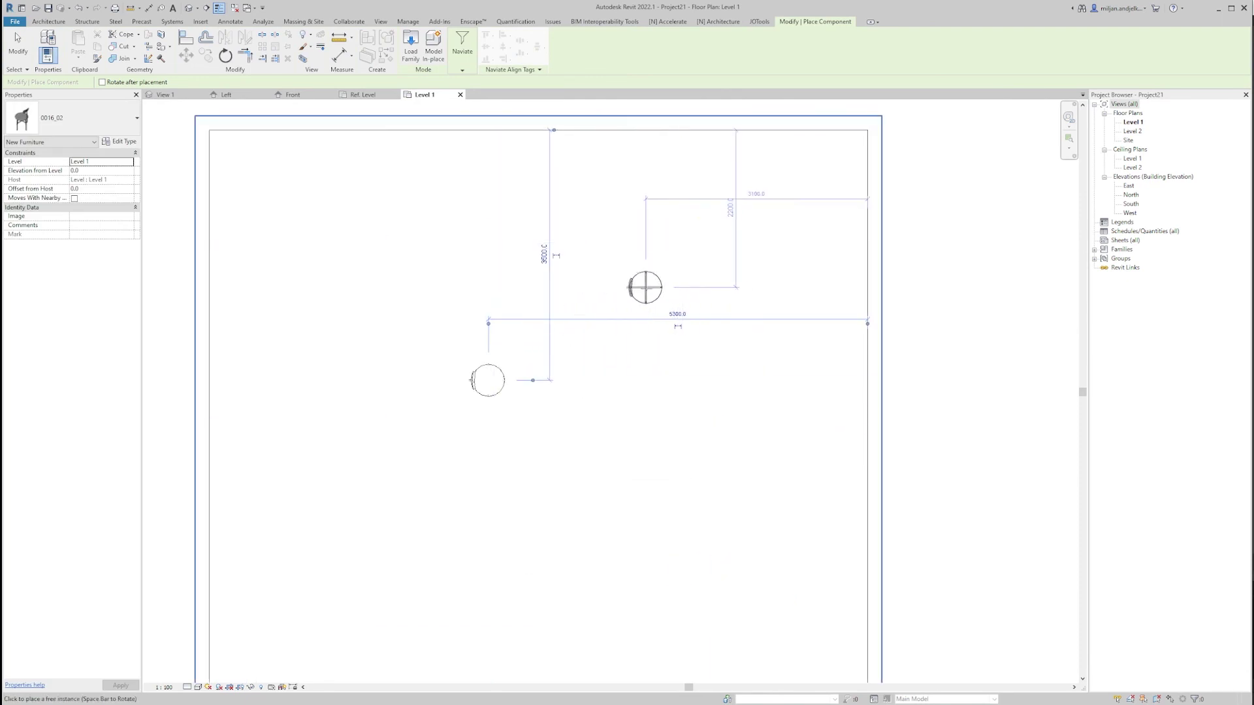
{"action": "key", "text": "space"}
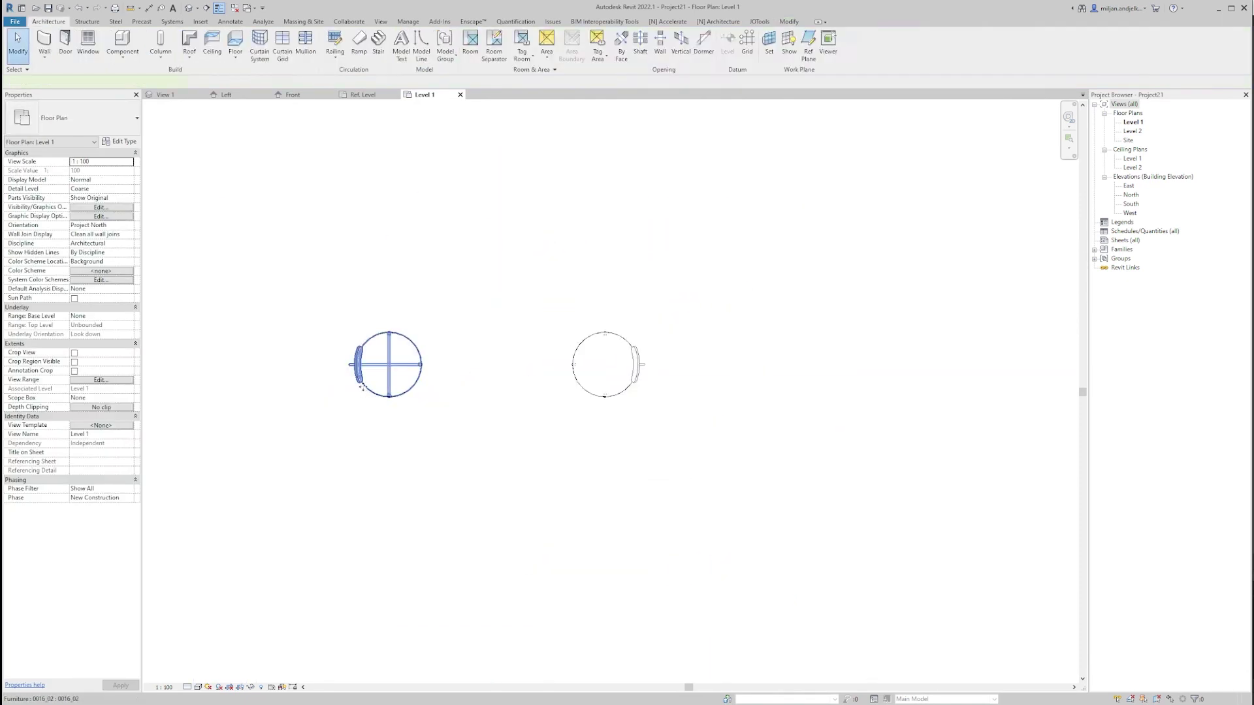
Open the placed chair's type properties and the Material Browser for its Metal parameter.
{"action": "left_click", "coordinate": [360, 382]}
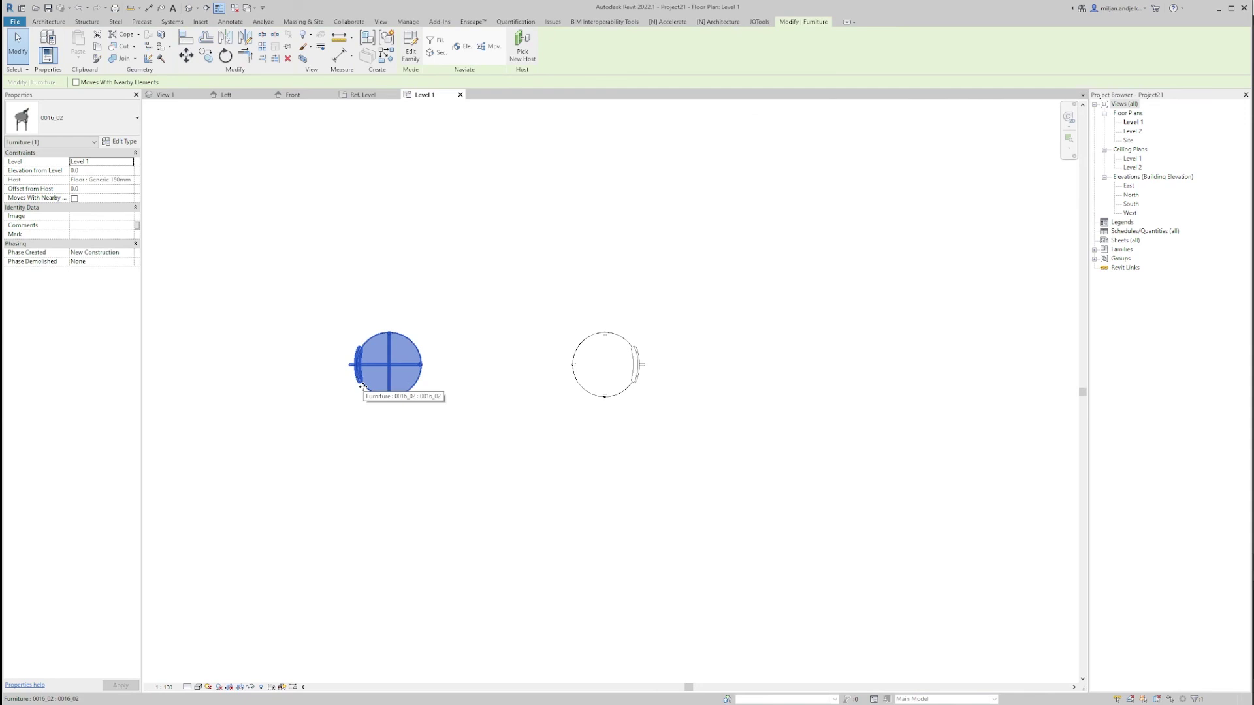
{"action": "left_click", "coordinate": [120, 141]}
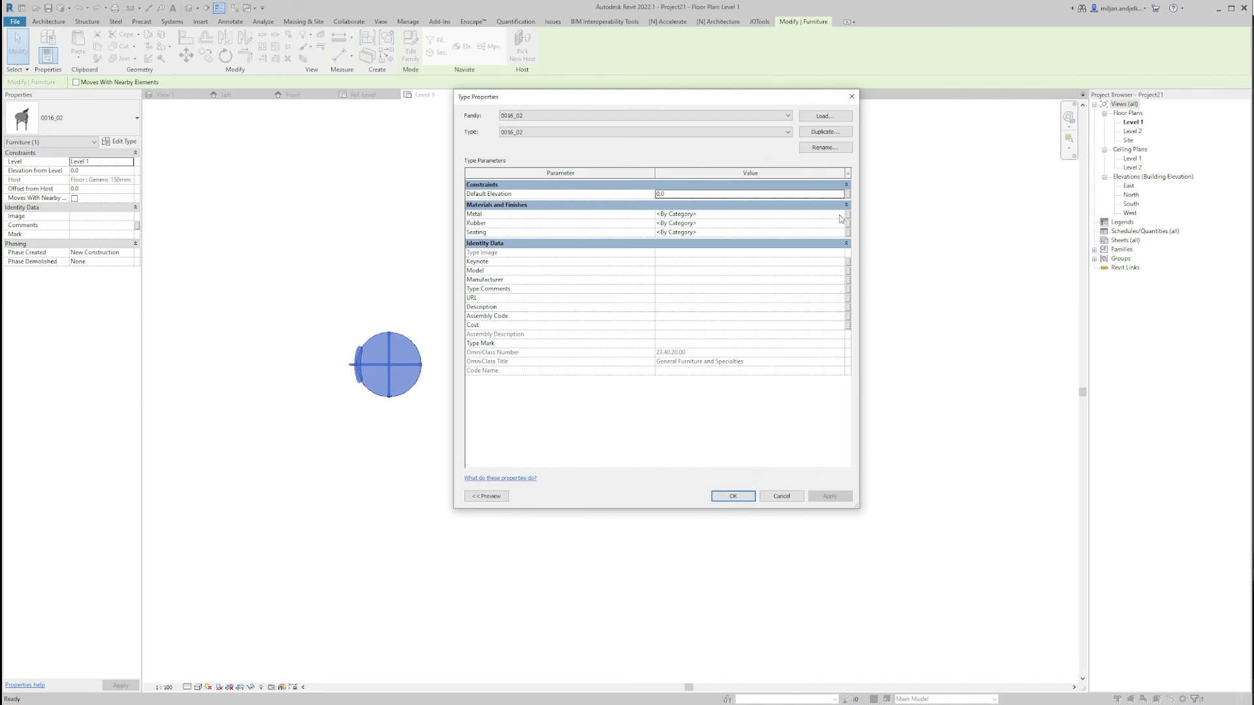
{"action": "left_click", "coordinate": [841, 215]}
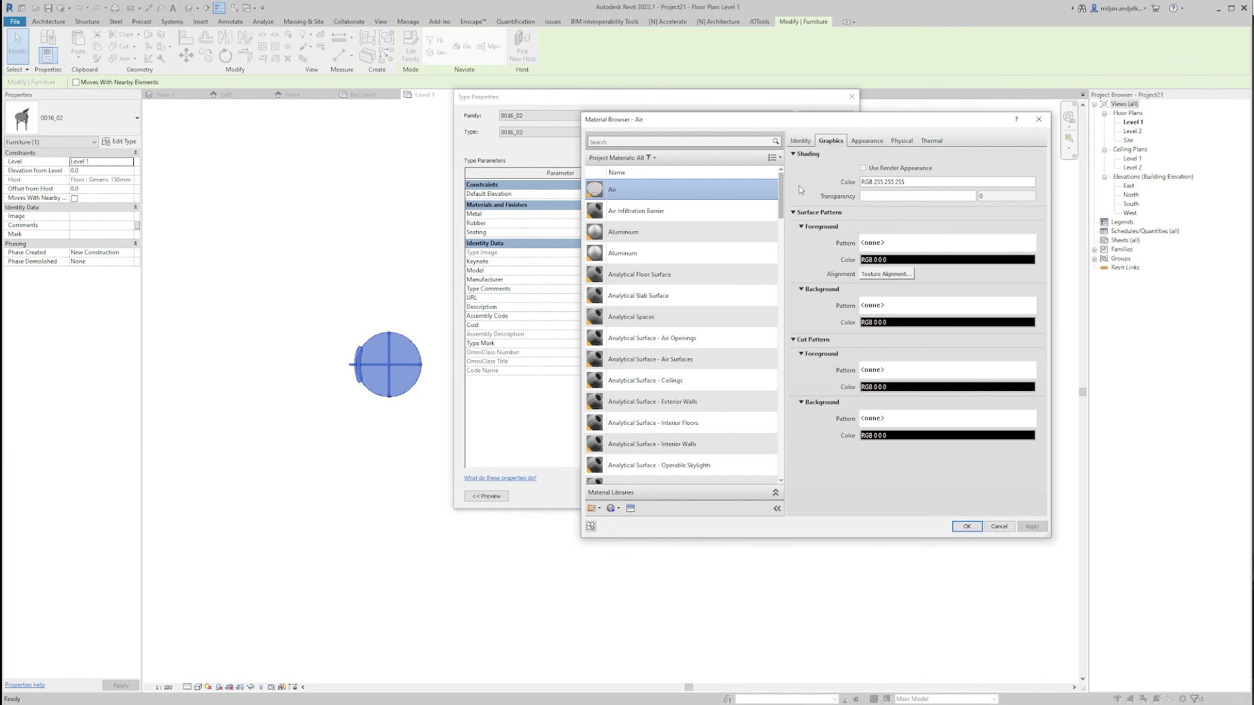